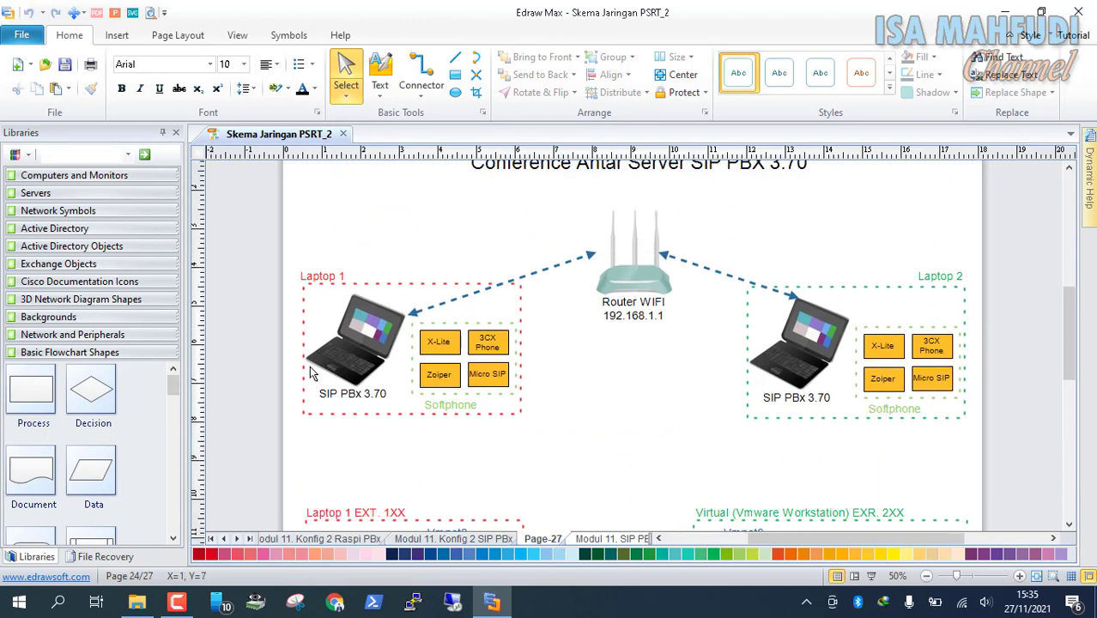
Scroll the diagram down to the Vmnet8 laptop row, then minimise Edraw Max to show the desktop
scroll(587, 402, down, 4)
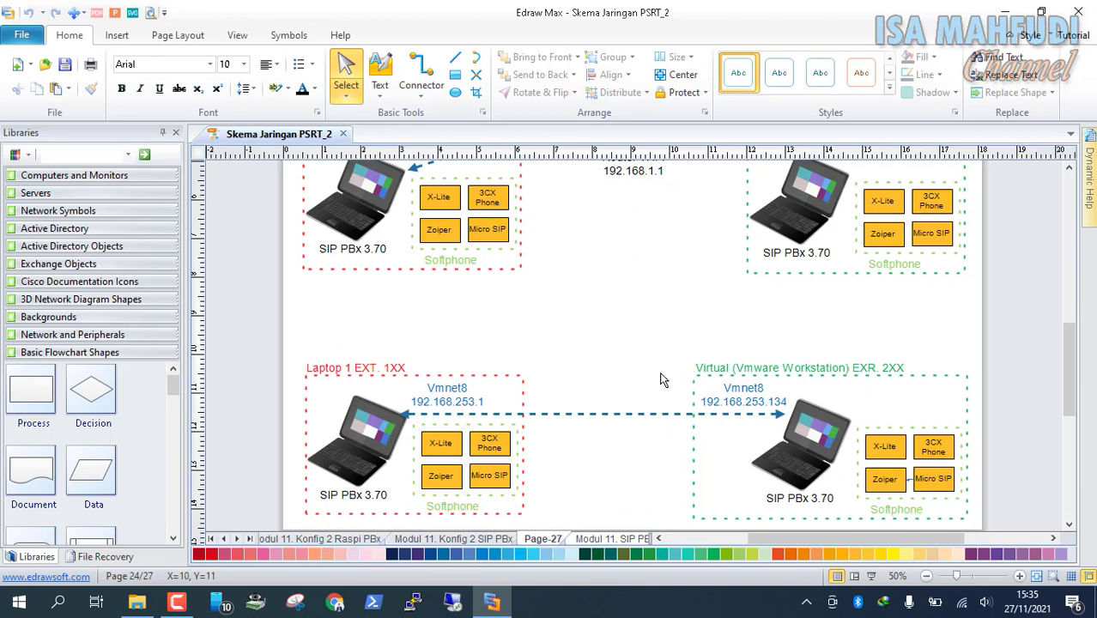
scroll(722, 362, down, 1)
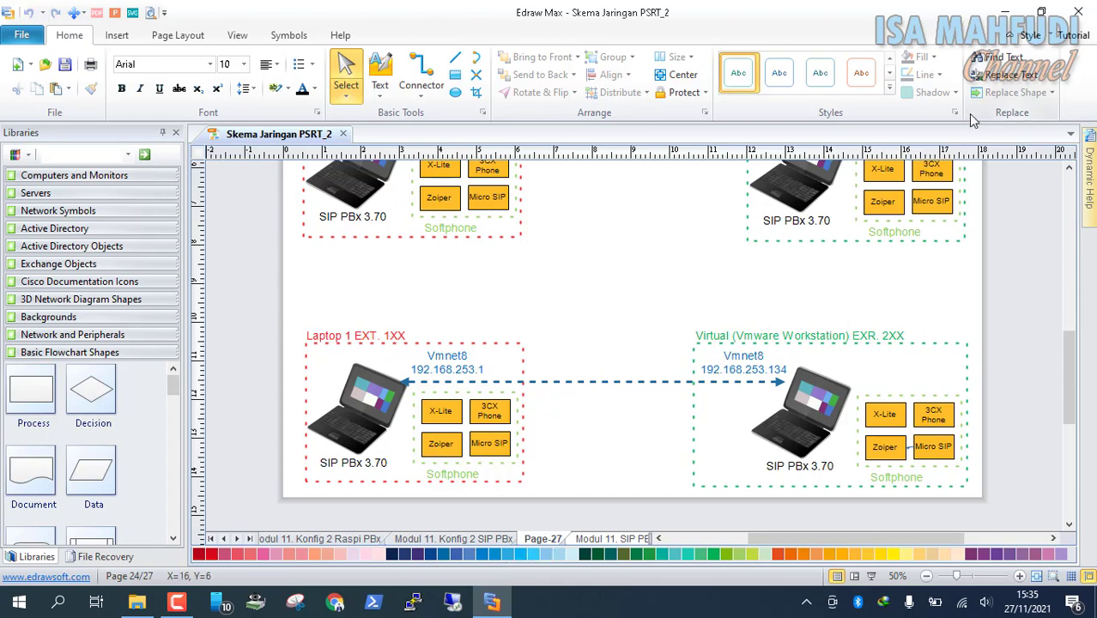
click(1003, 12)
Launch VMware Workstation, open Windows 8.1 Pro (2)'s summary and select its Network Adapter
click(100, 440)
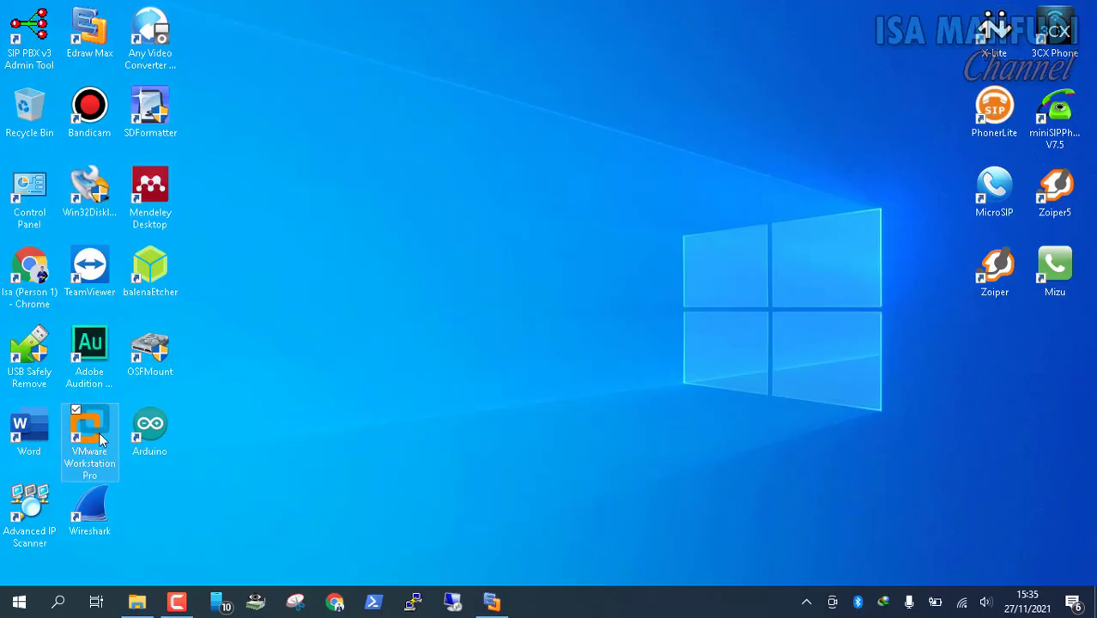
click(486, 601)
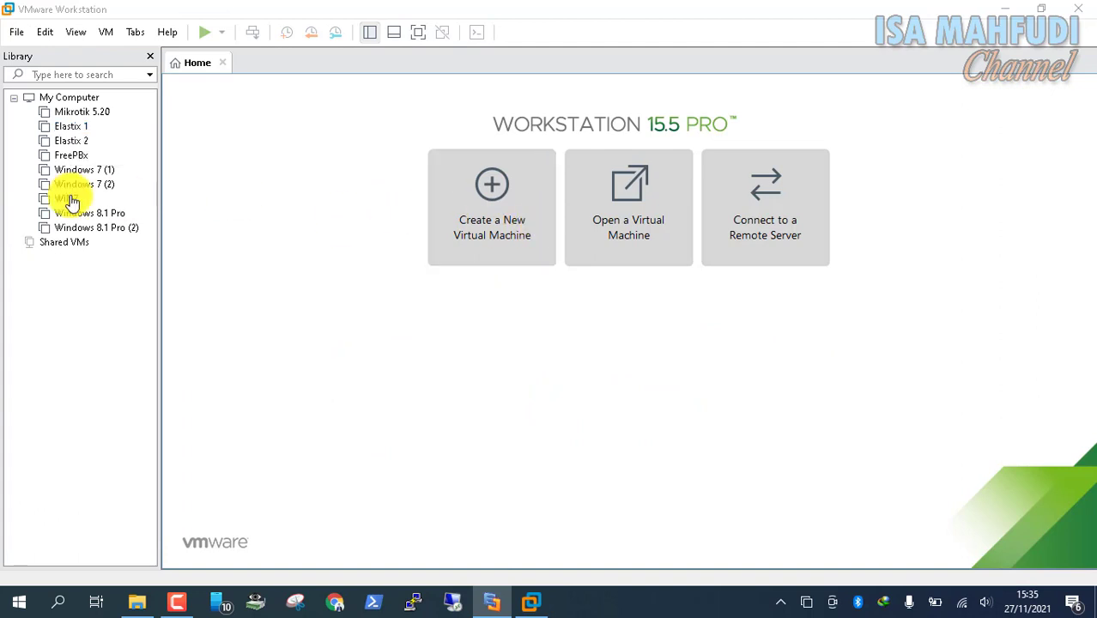
click(106, 235)
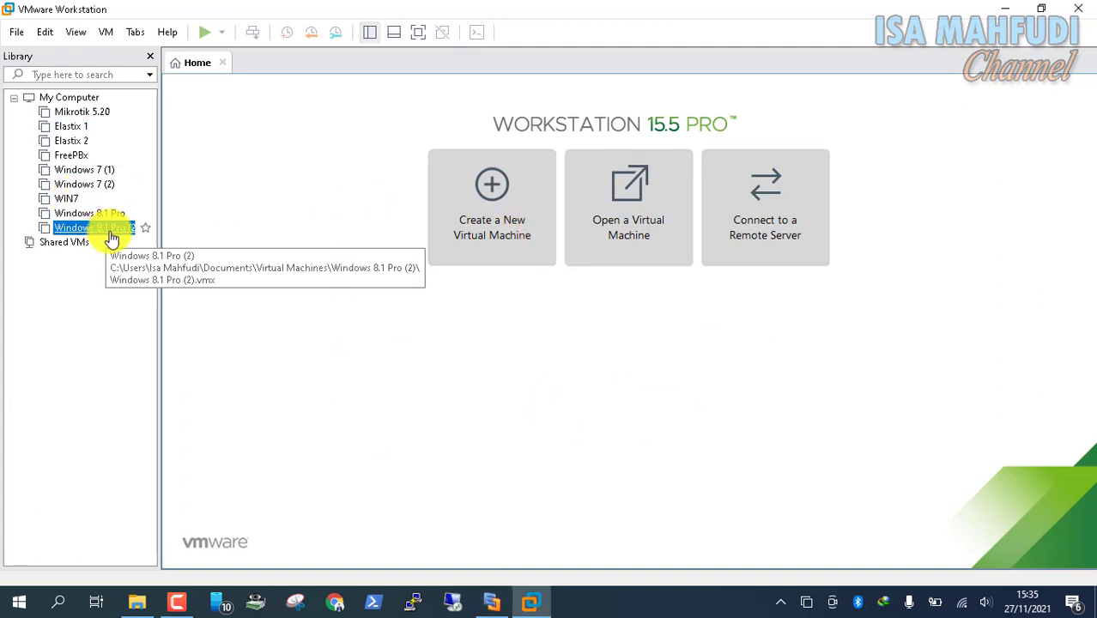
double_click(103, 228)
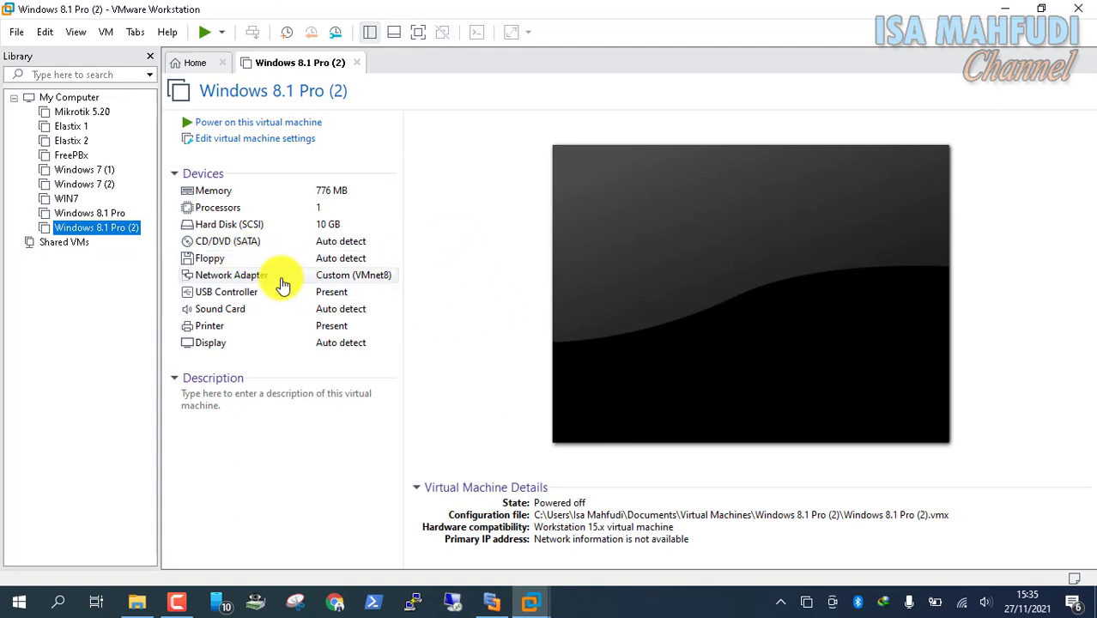
click(252, 276)
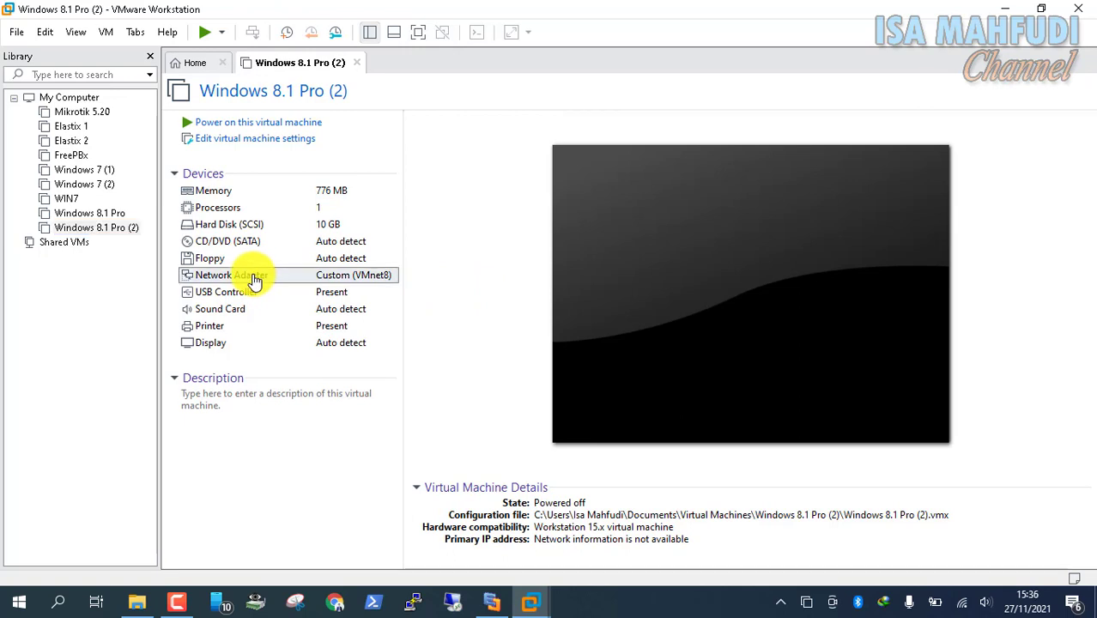
Check the VM's current 776 MB memory, then close its settings and summary page
double_click(252, 276)
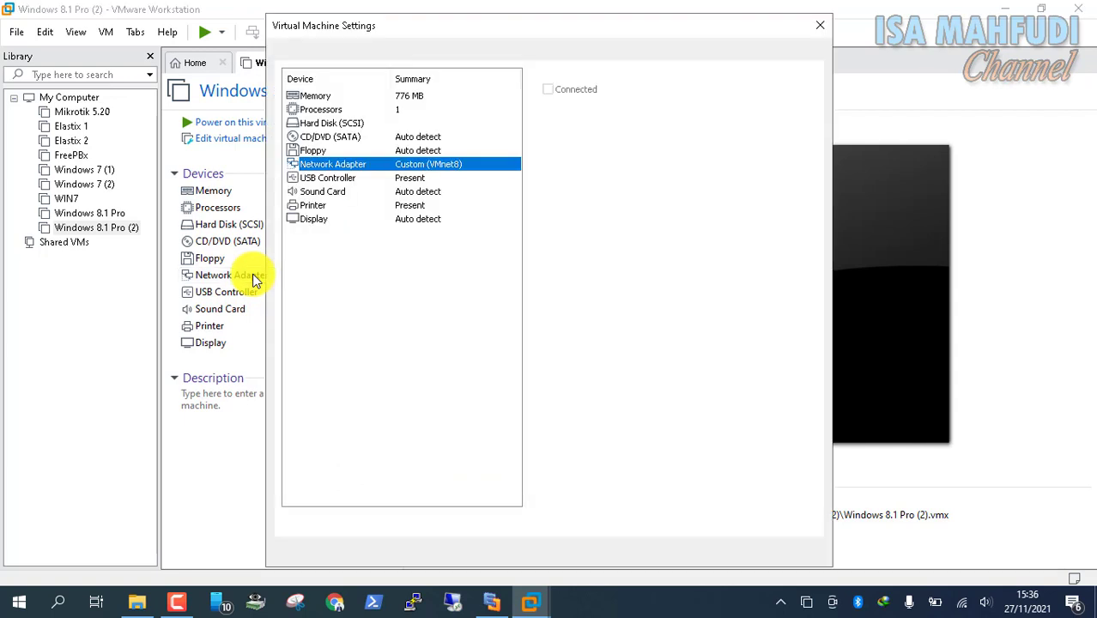
click(381, 96)
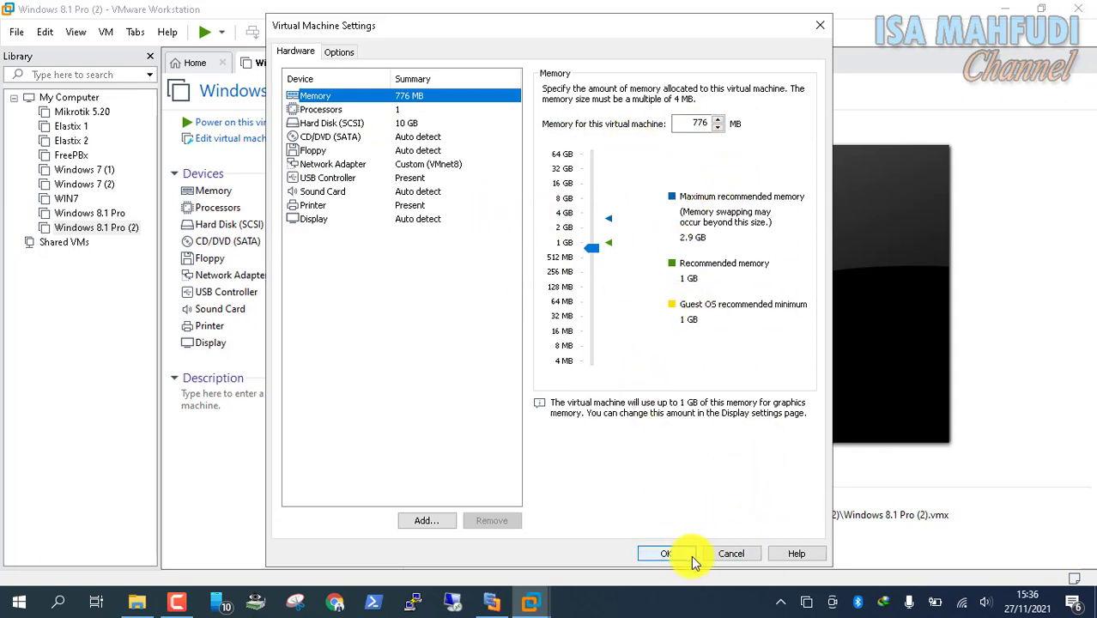
click(665, 554)
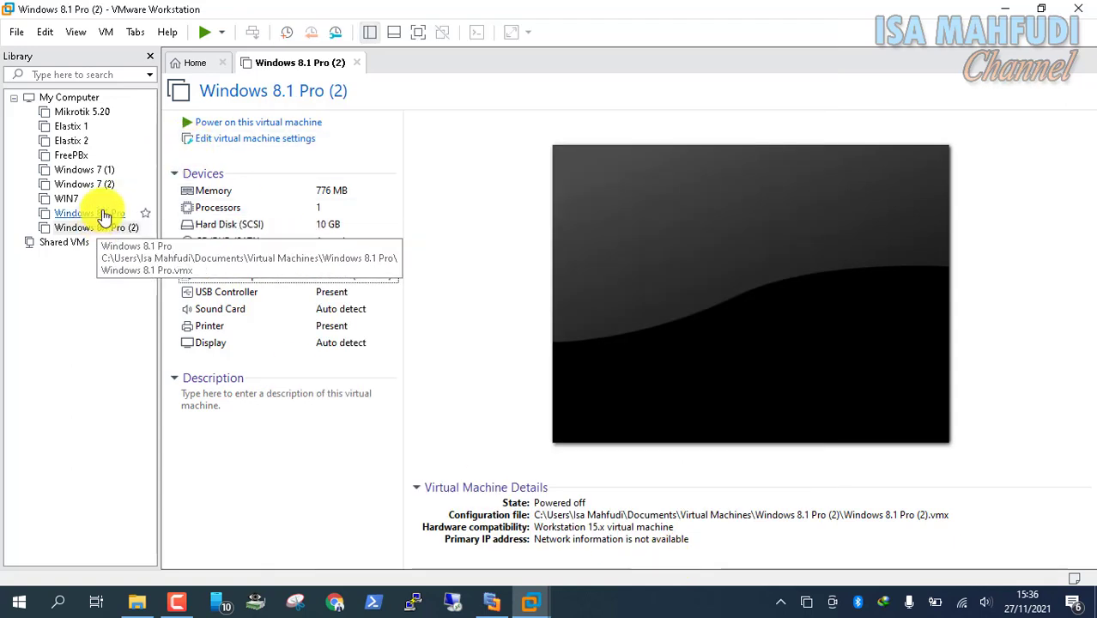
click(360, 65)
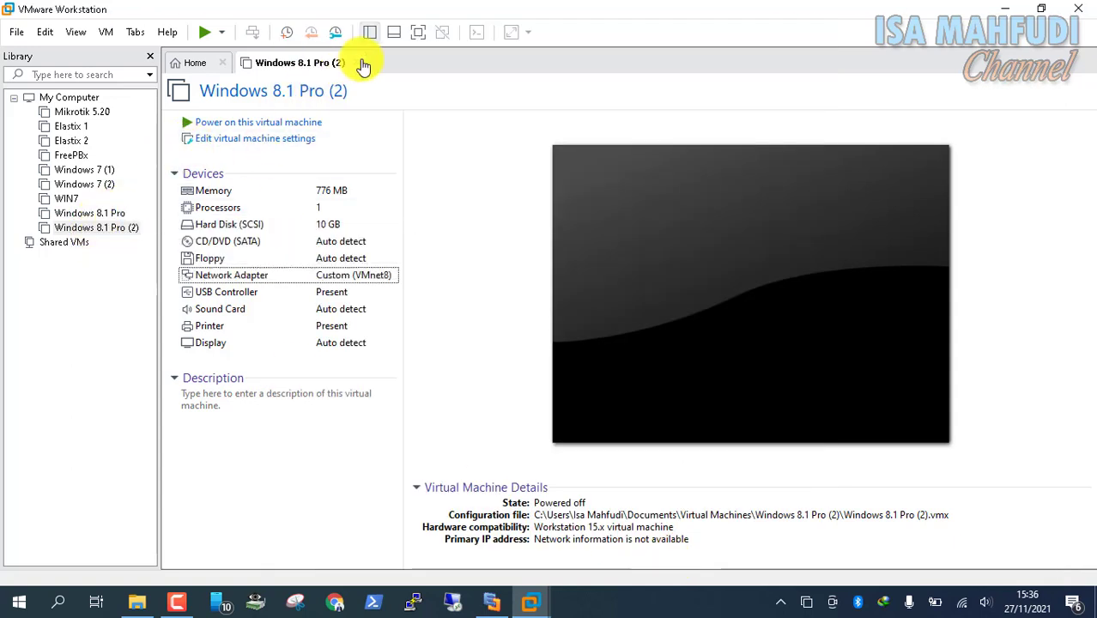
click(95, 230)
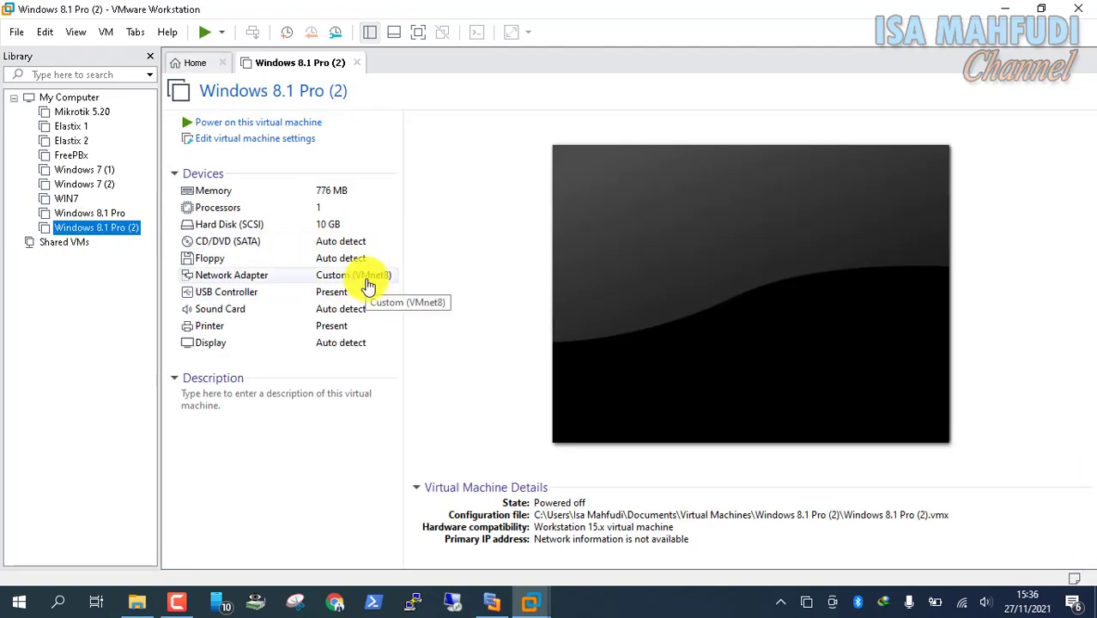
Keep the network adapter on VMnet8 (NAT) and lower memory to 724 MB, saving the settings
click(367, 284)
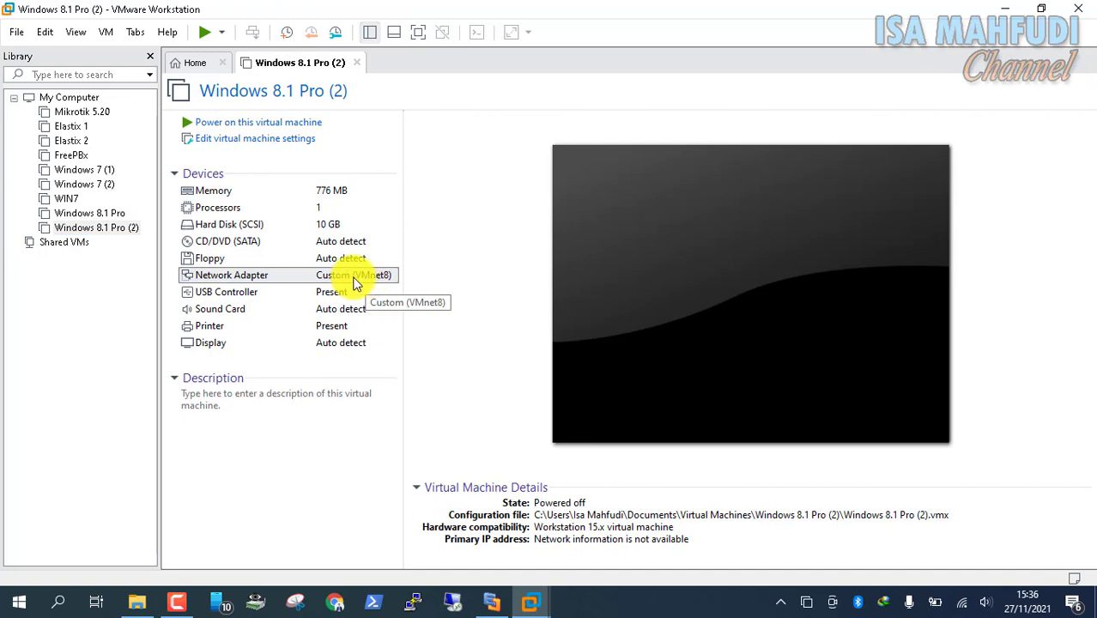
double_click(346, 277)
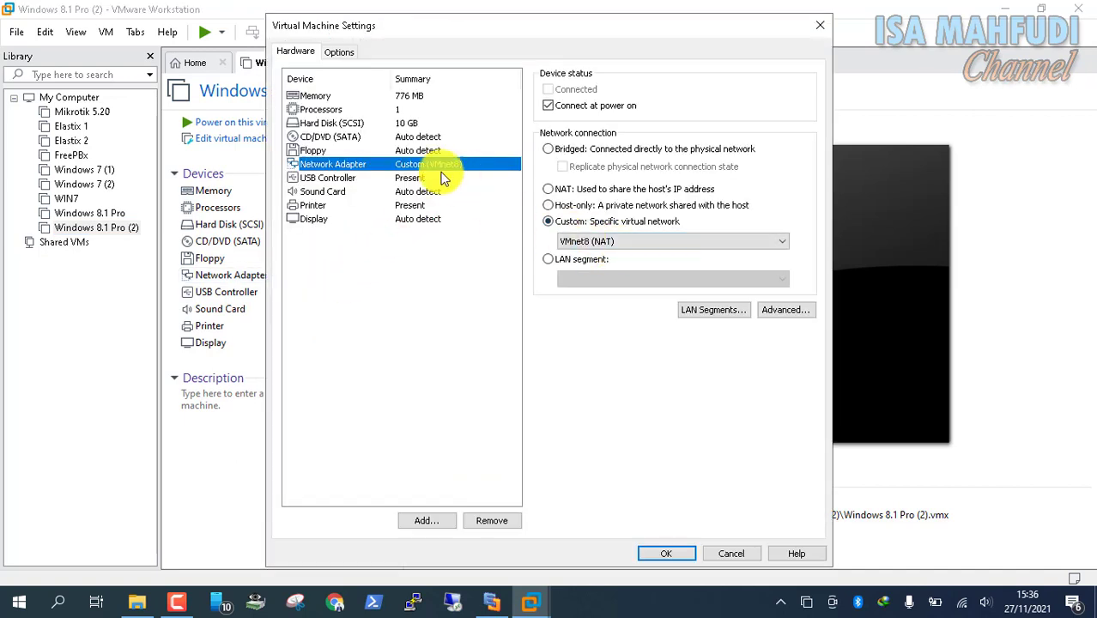
click(590, 244)
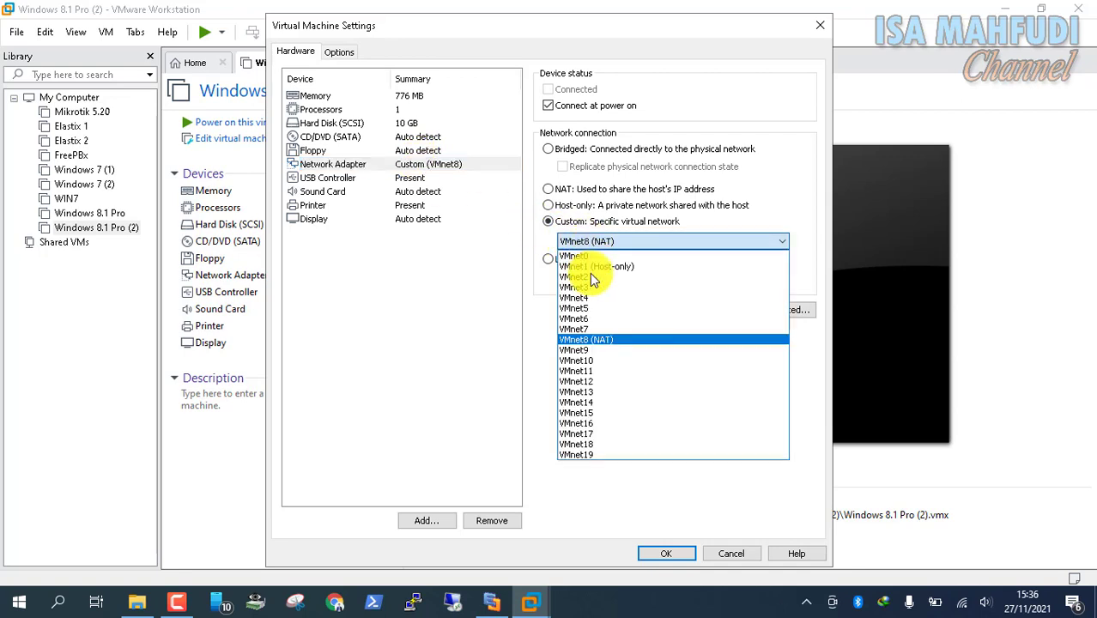
click(601, 341)
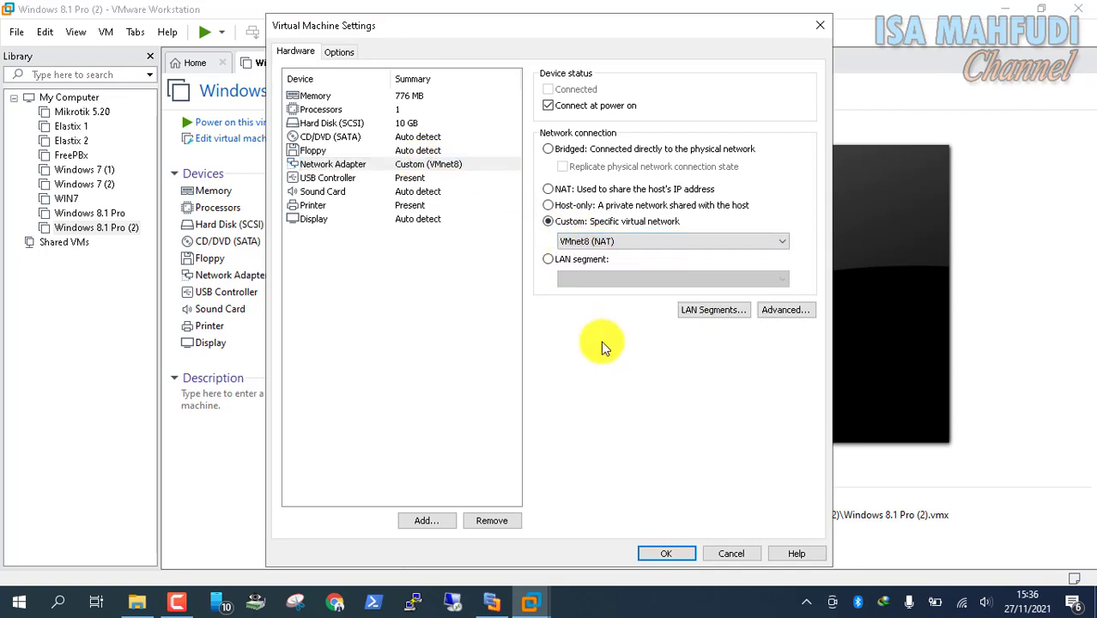
click(398, 96)
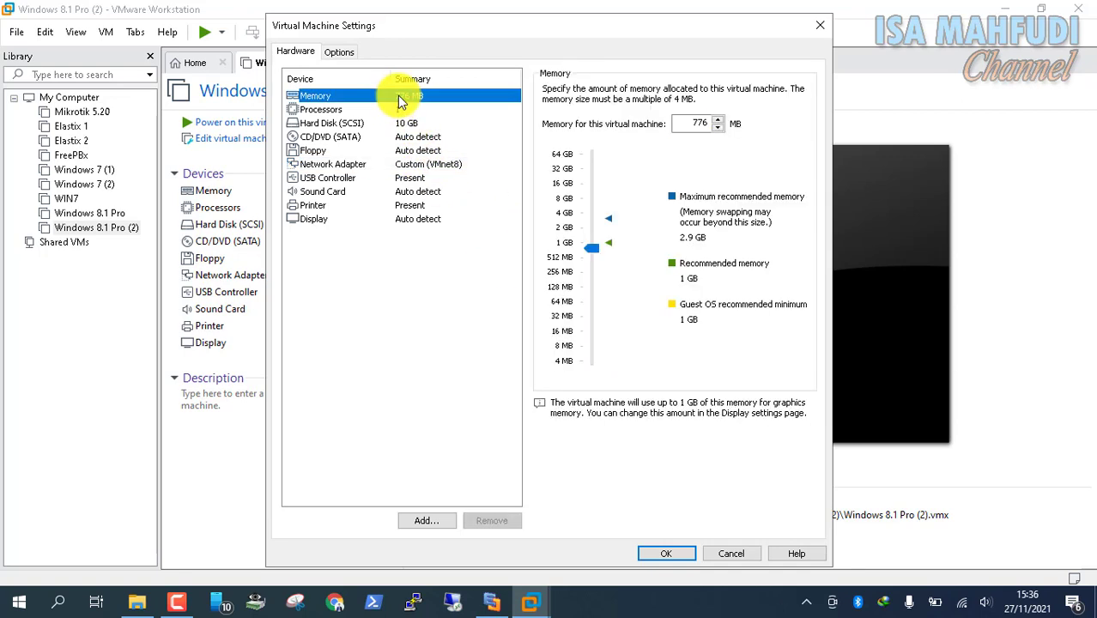
click(593, 252)
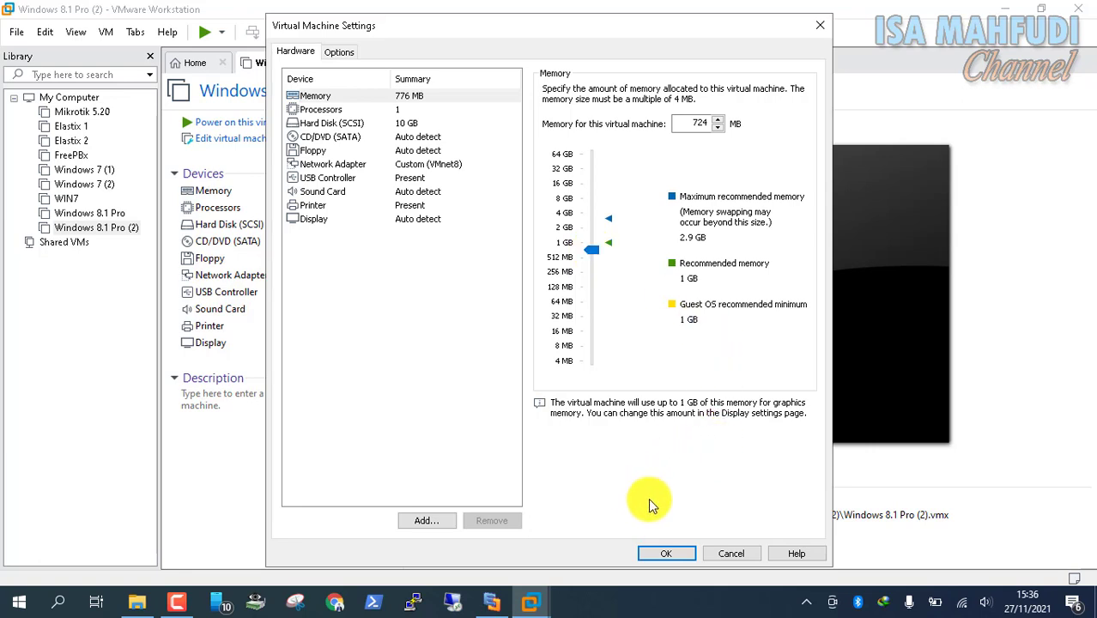
click(681, 553)
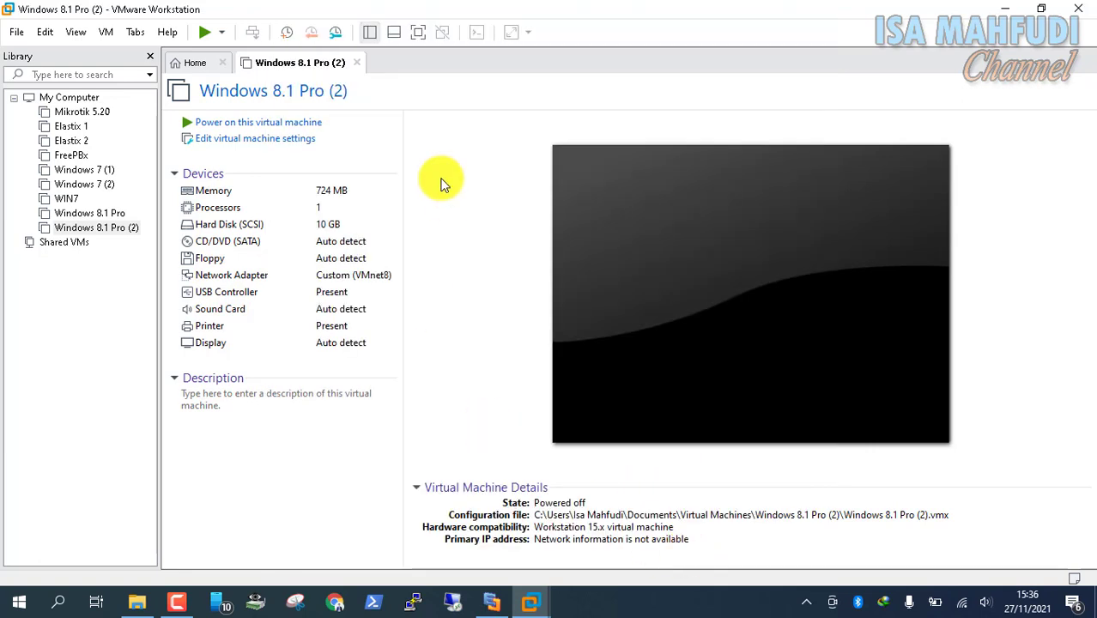
Power on Windows 8.1 Pro (2) and minimise VMware Workstation back to the diagram
click(268, 130)
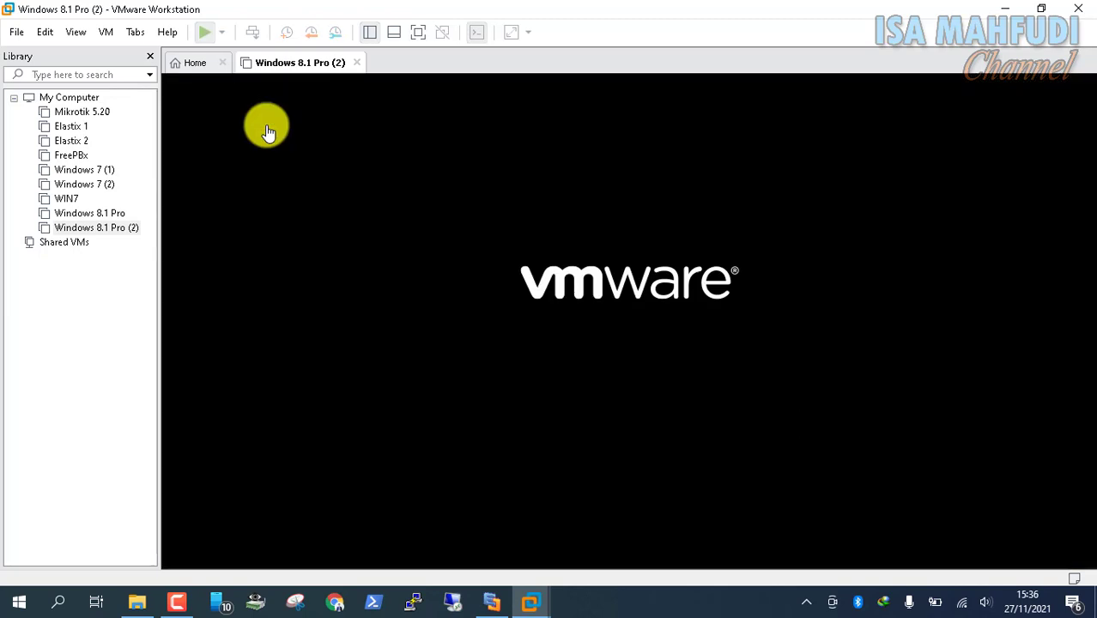
click(1001, 11)
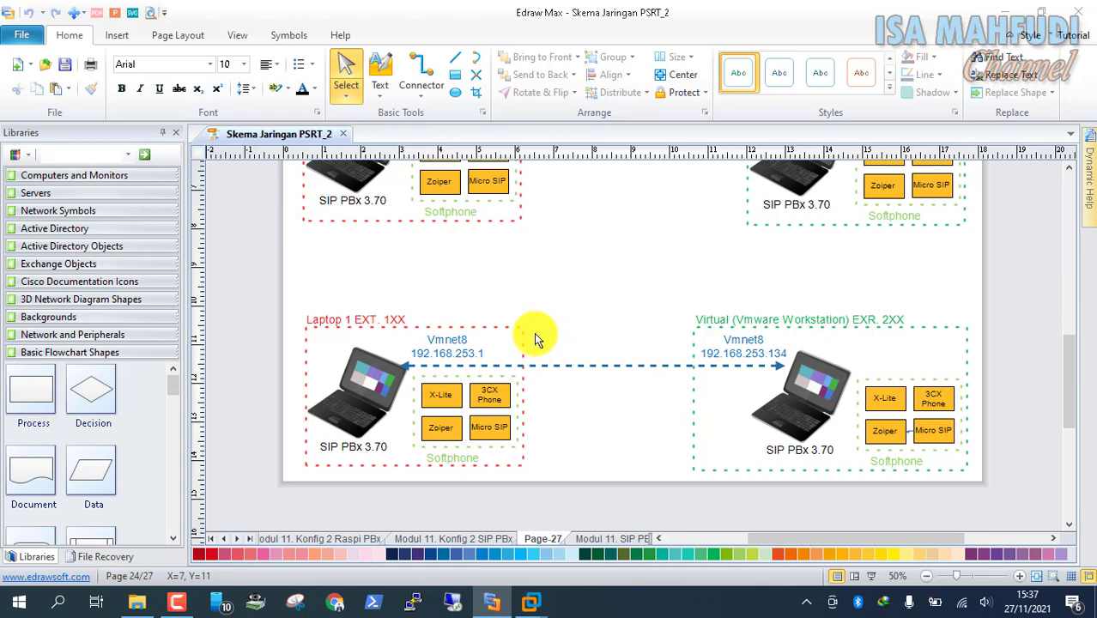
Run ipconfig in Command Prompt to confirm VMnet8 is 192.168.253.1, then return to the diagram
key(super+r)
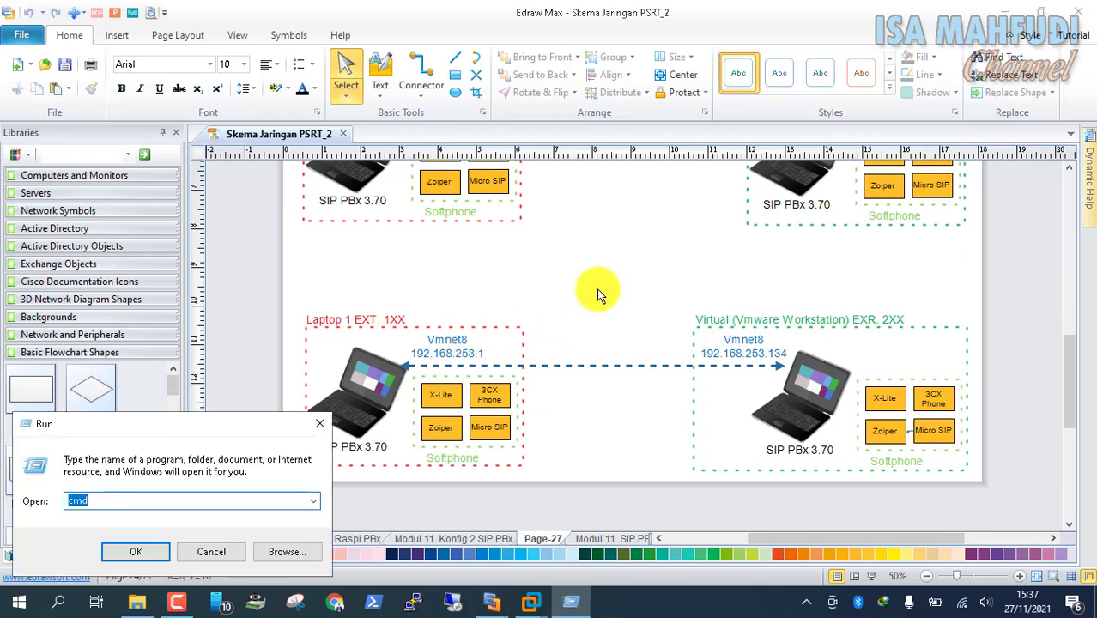
key(Return)
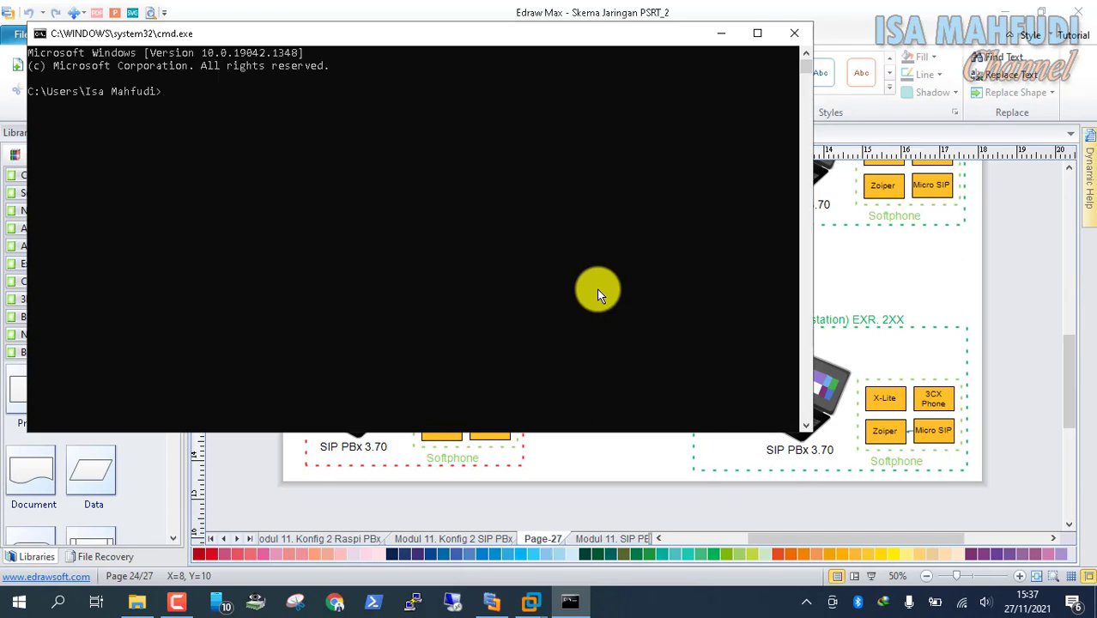
key(Return)
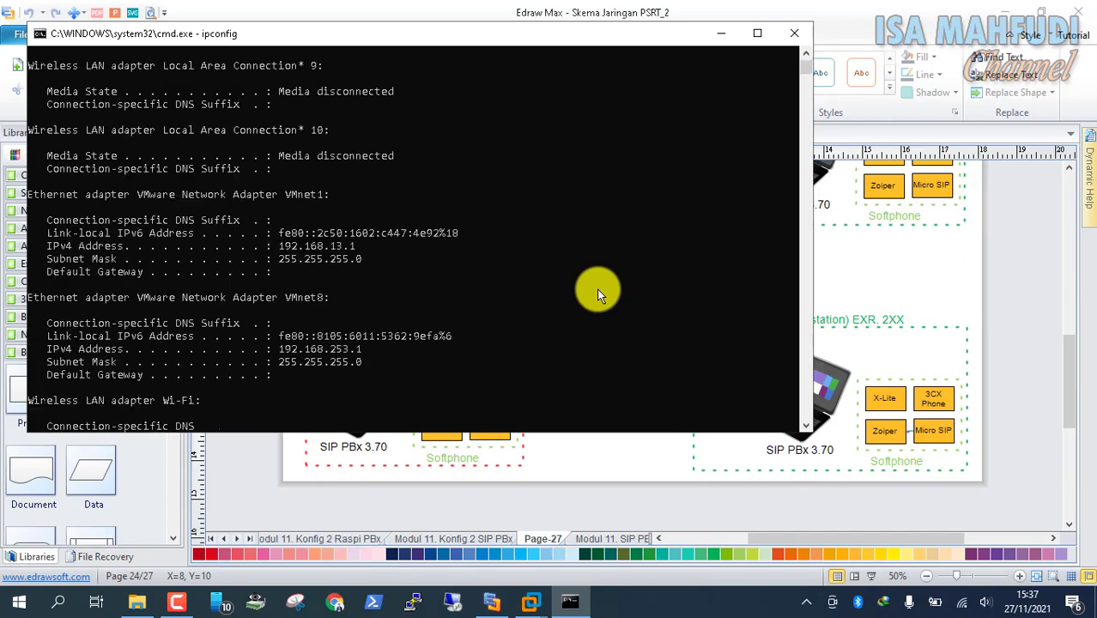
scroll(355, 279, up, 1)
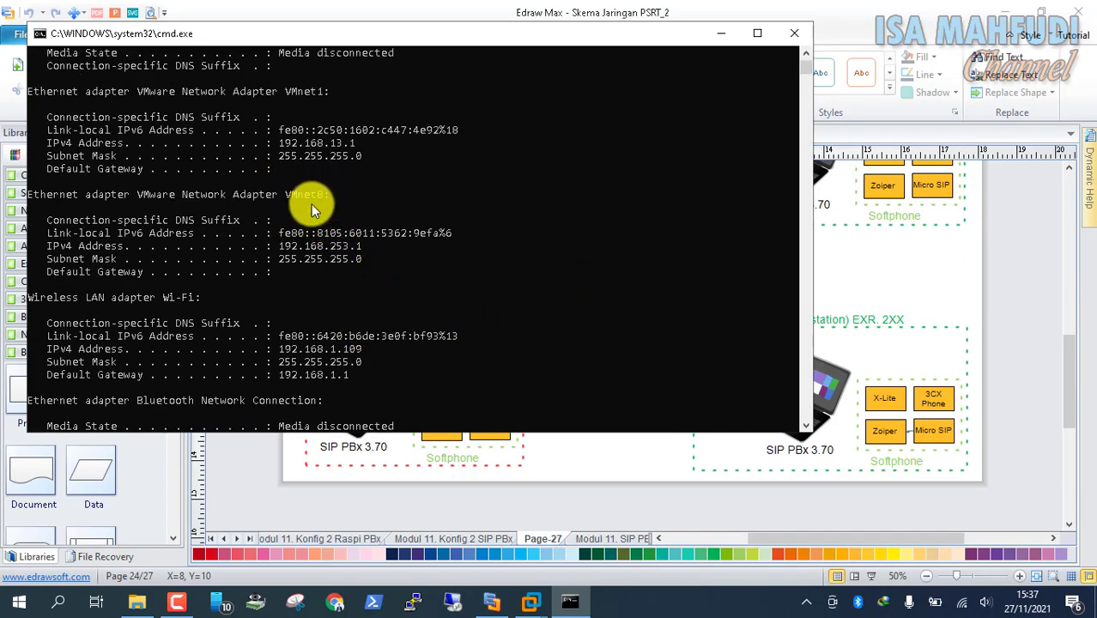
click(669, 448)
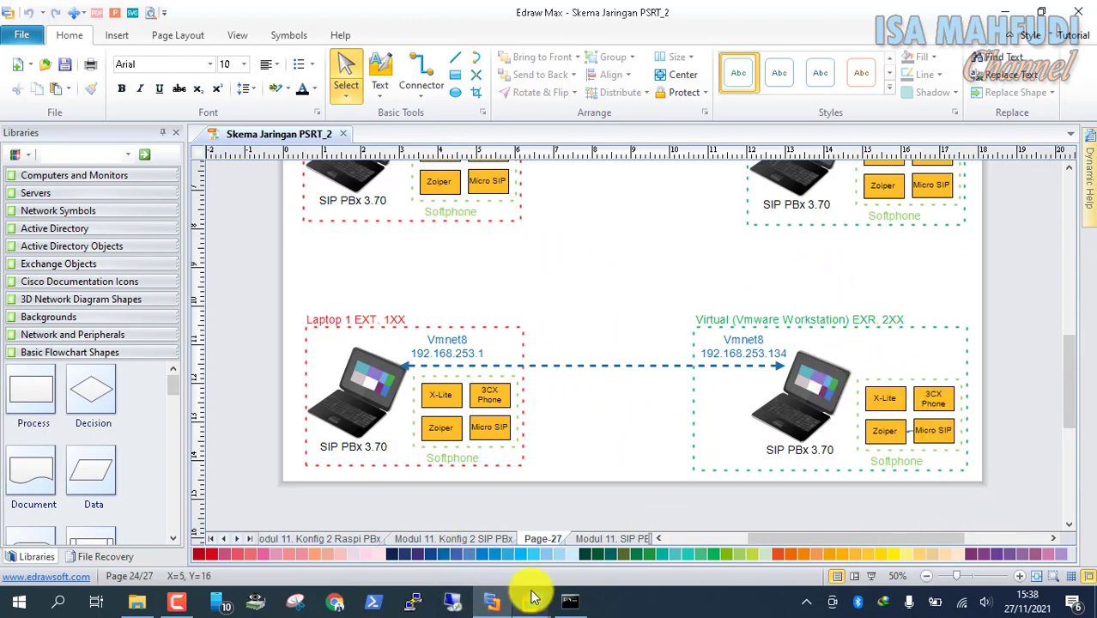
Minimise the VMware, network diagram and command console windows to clear the desktop
mouse_move(527, 589)
click(577, 525)
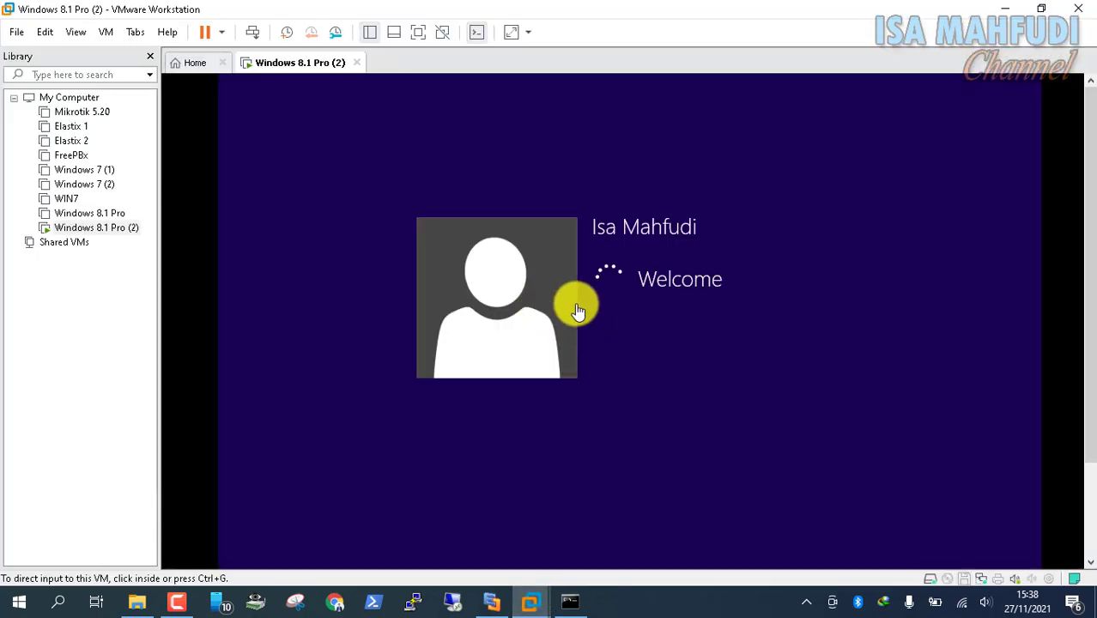
click(1006, 9)
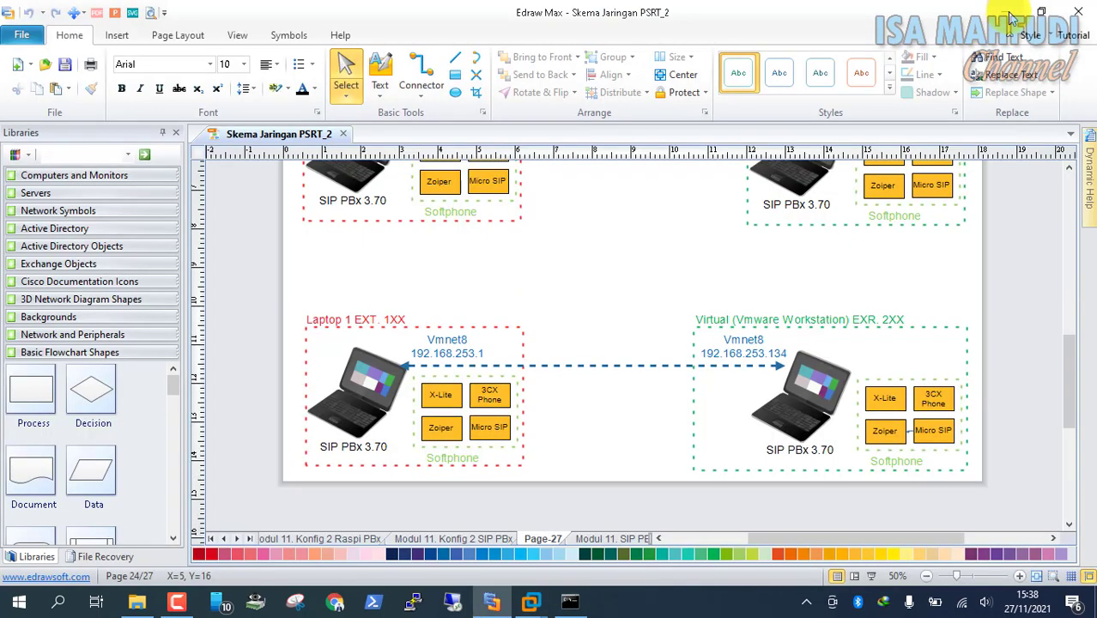
click(1010, 13)
click(735, 37)
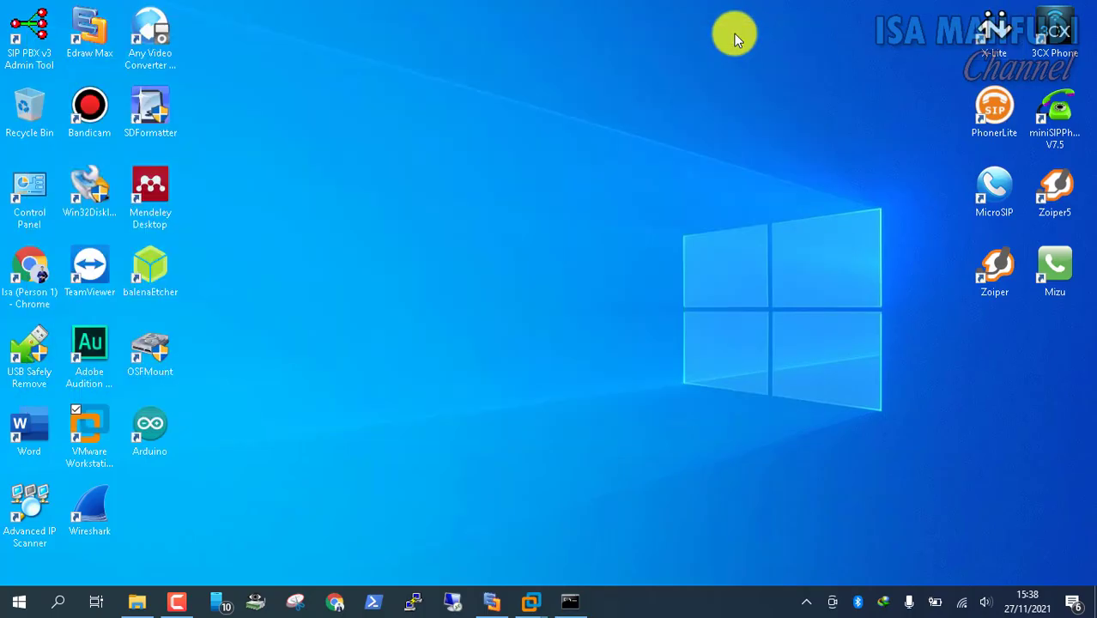
Launch the SIP PBX v3 Admin Tool and open the Extensions window listing extensions 101–111
click(26, 39)
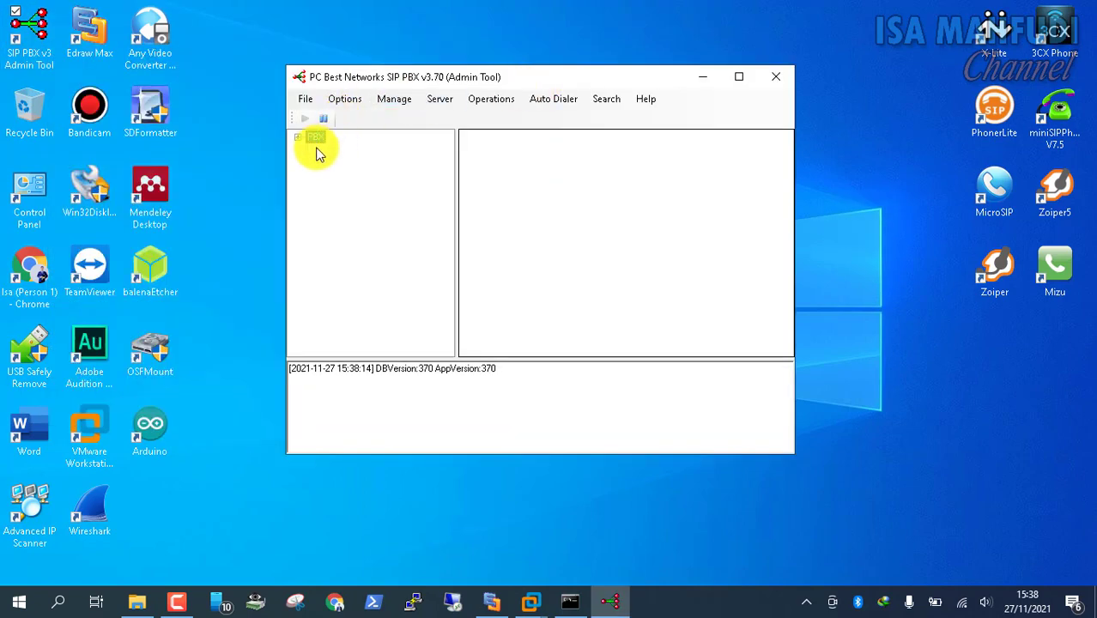
click(299, 137)
click(341, 150)
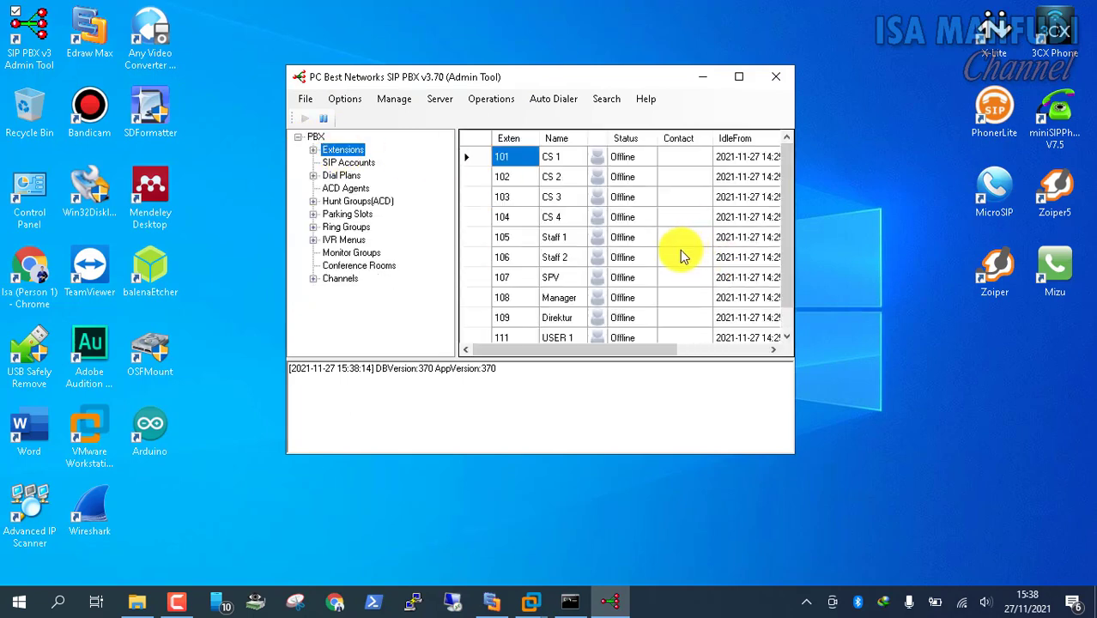
scroll(785, 244, down, 1)
drag(786, 244, 797, 187)
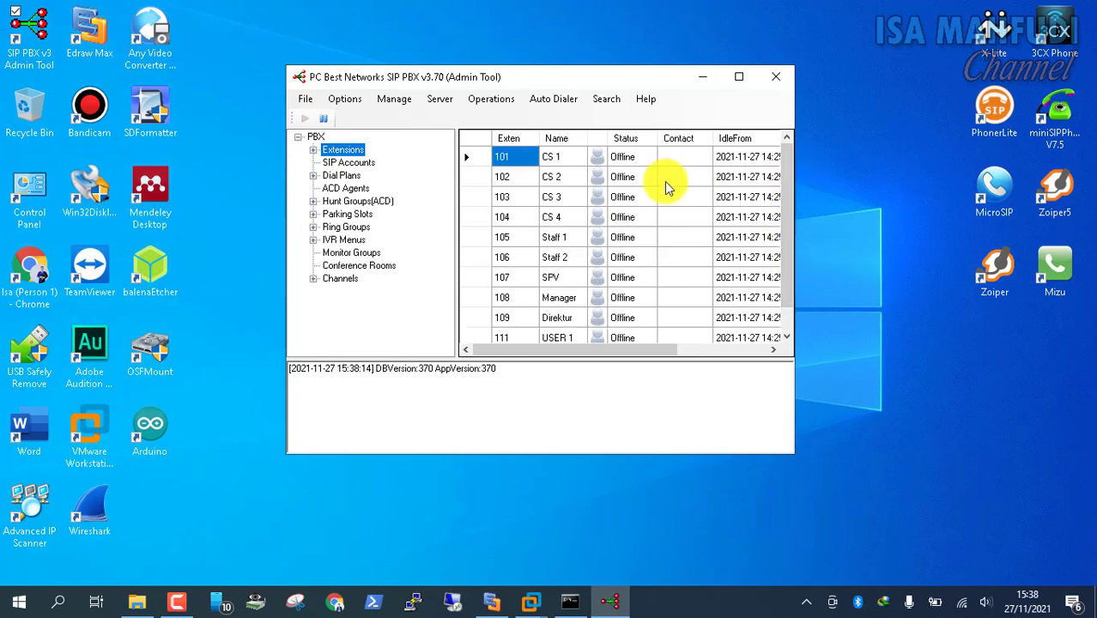
click(345, 99)
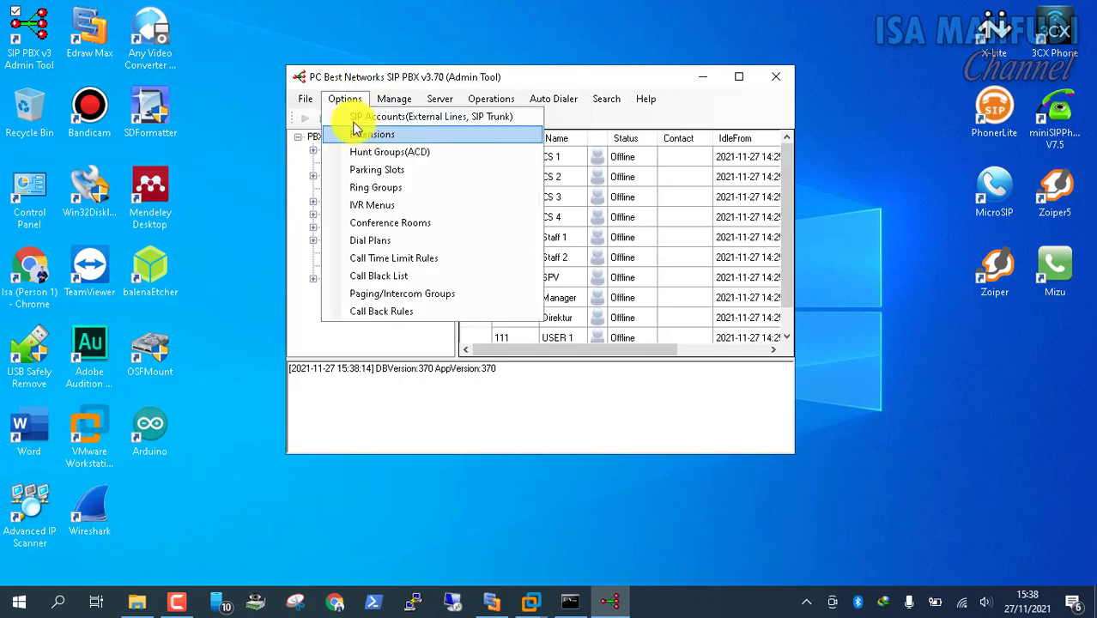
click(358, 135)
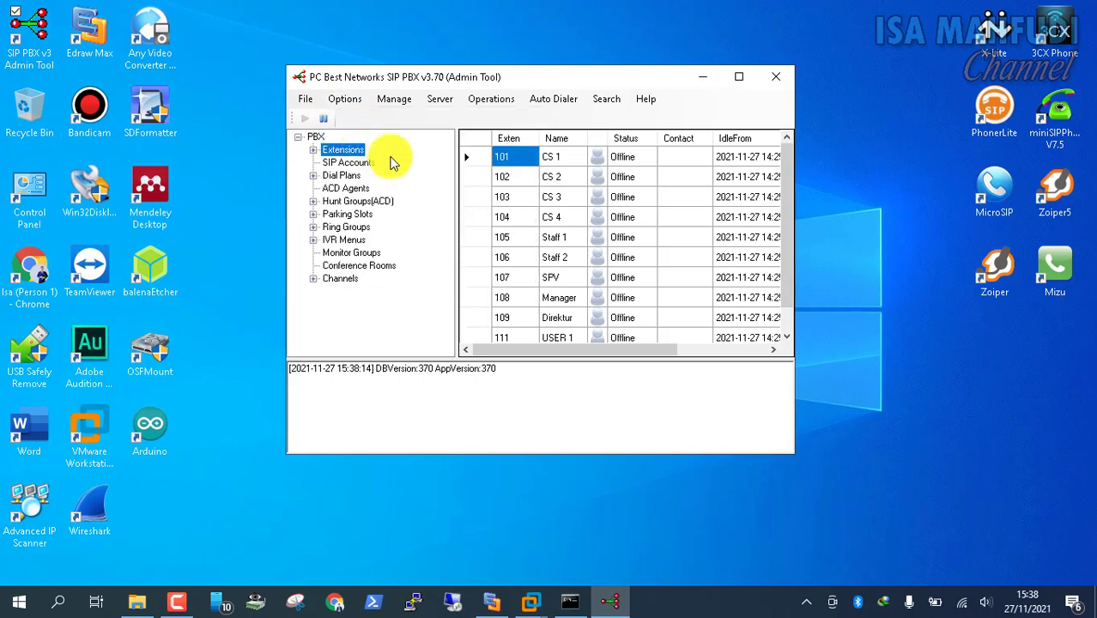
double_click(374, 149)
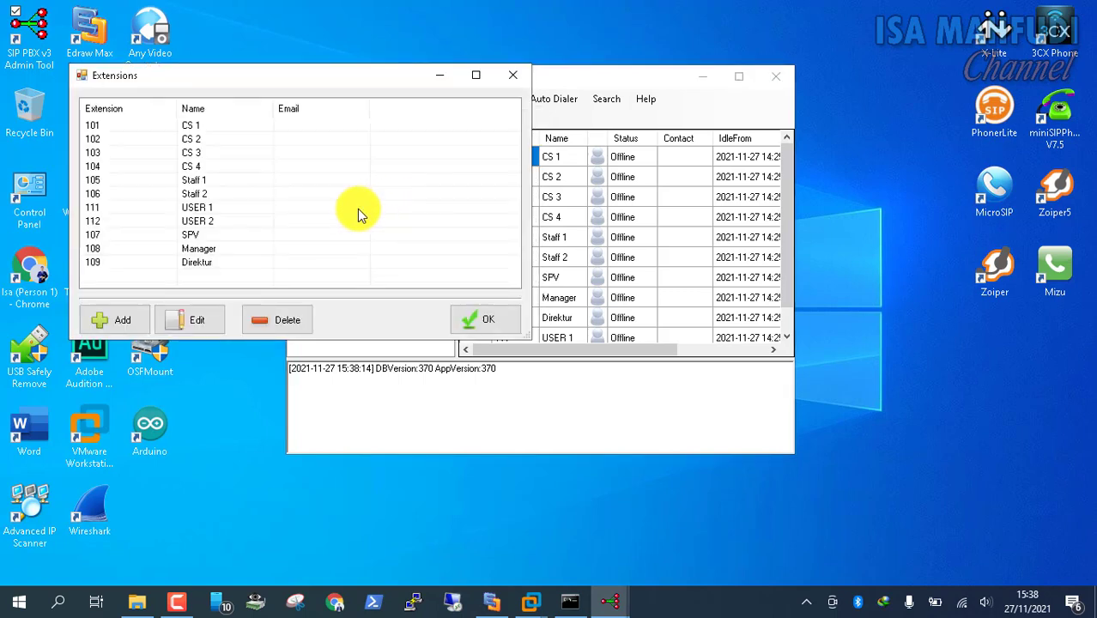
Add Virtual-type extension 1002 'Virtual ke Server2' with its password and close Extensions
click(129, 316)
click(228, 156)
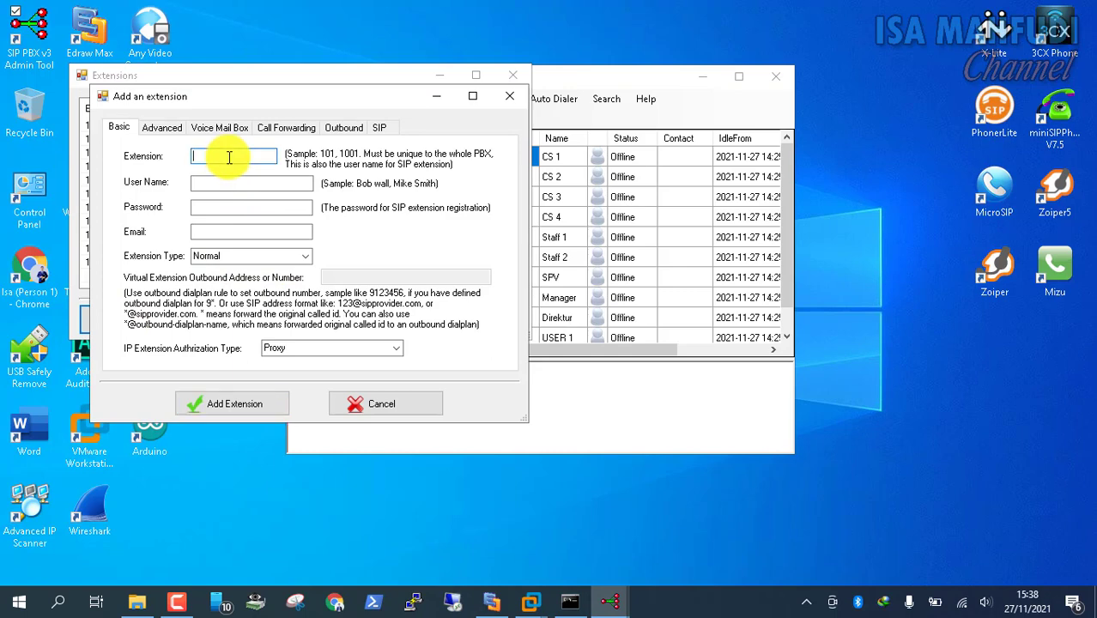
key(Tab)
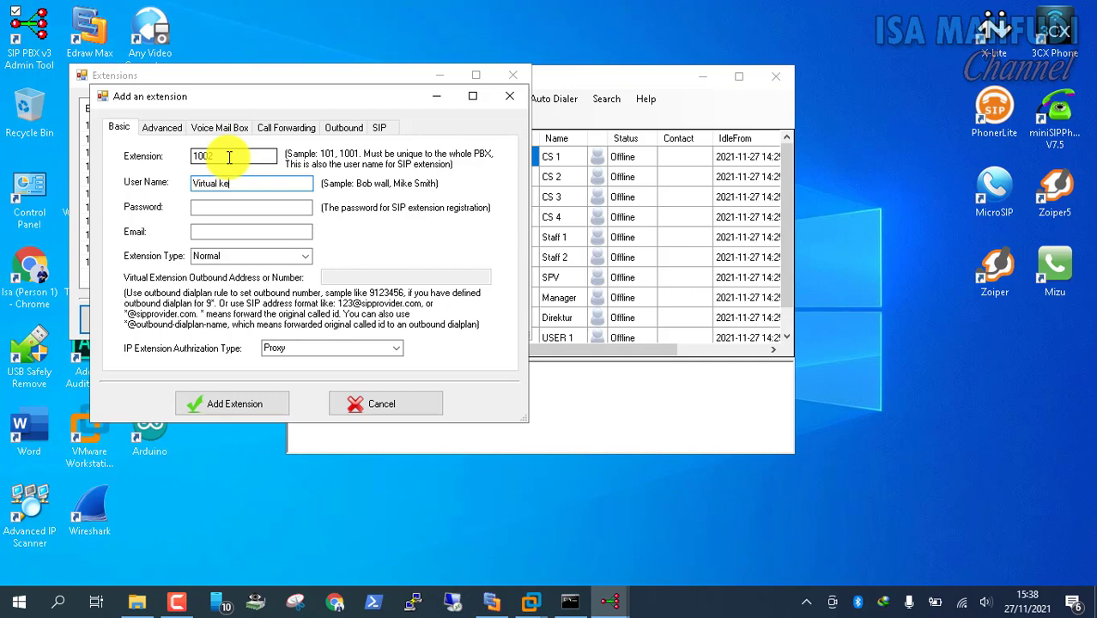
key(Tab)
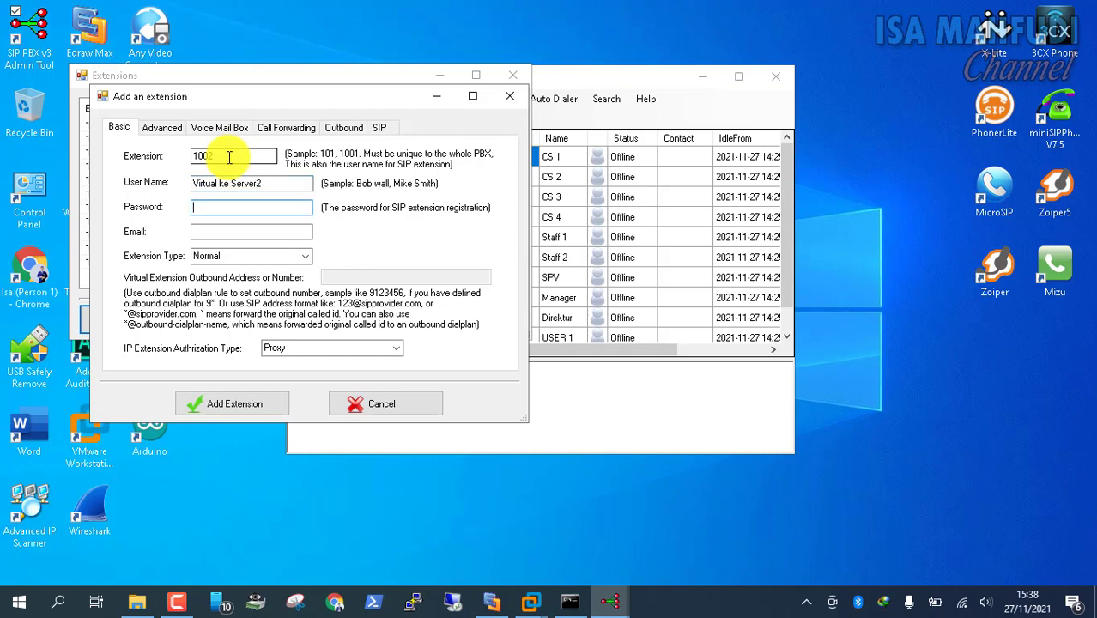
text(1002)
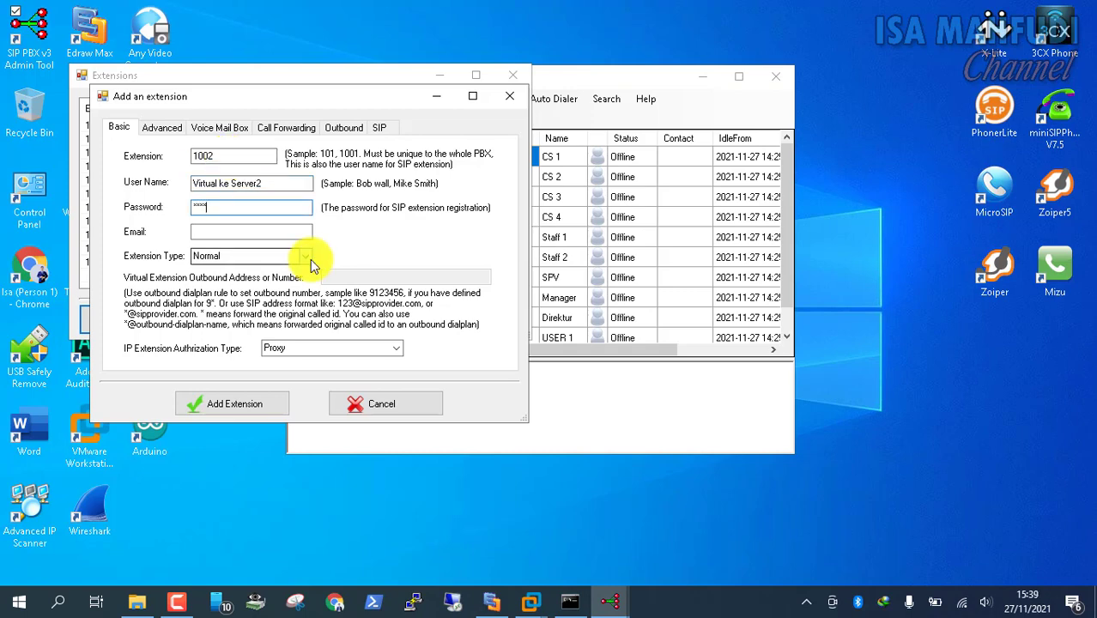
click(307, 261)
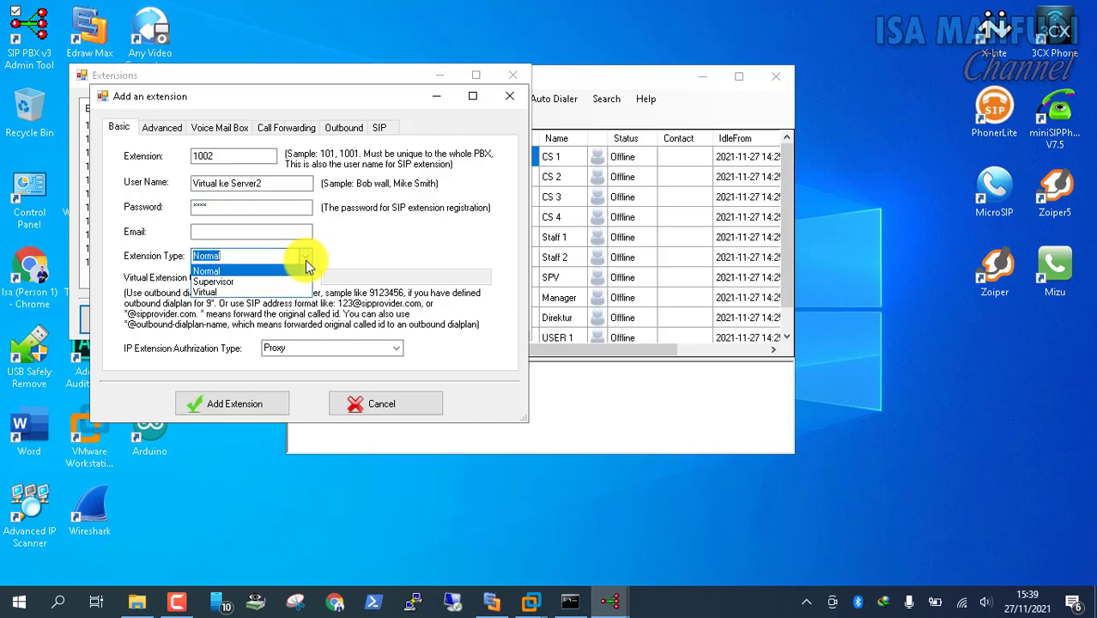
click(279, 286)
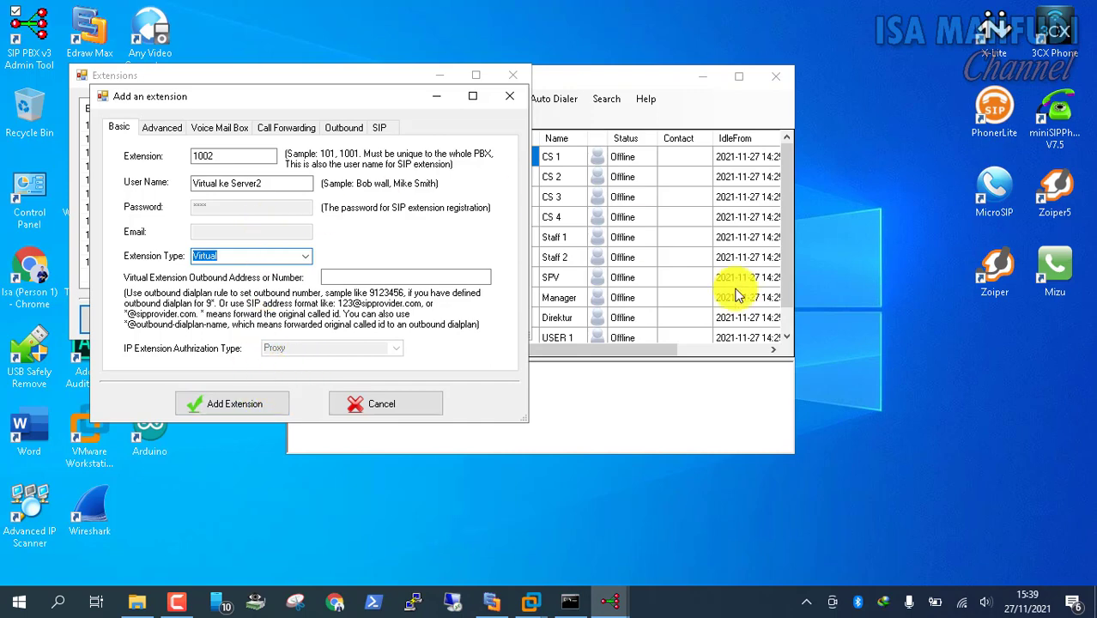
click(271, 403)
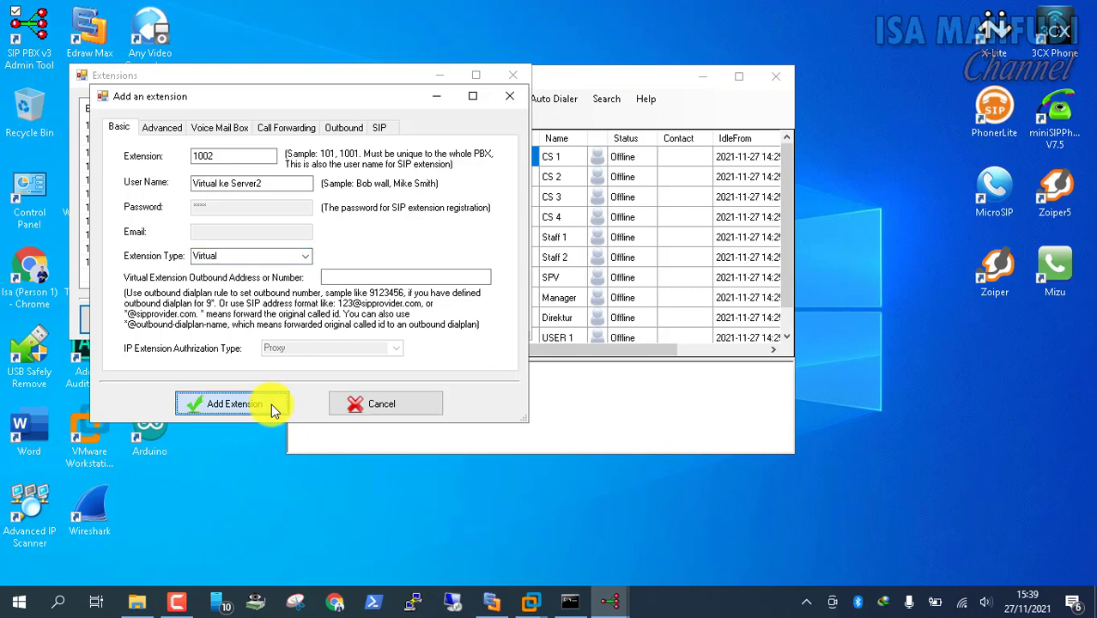
click(269, 404)
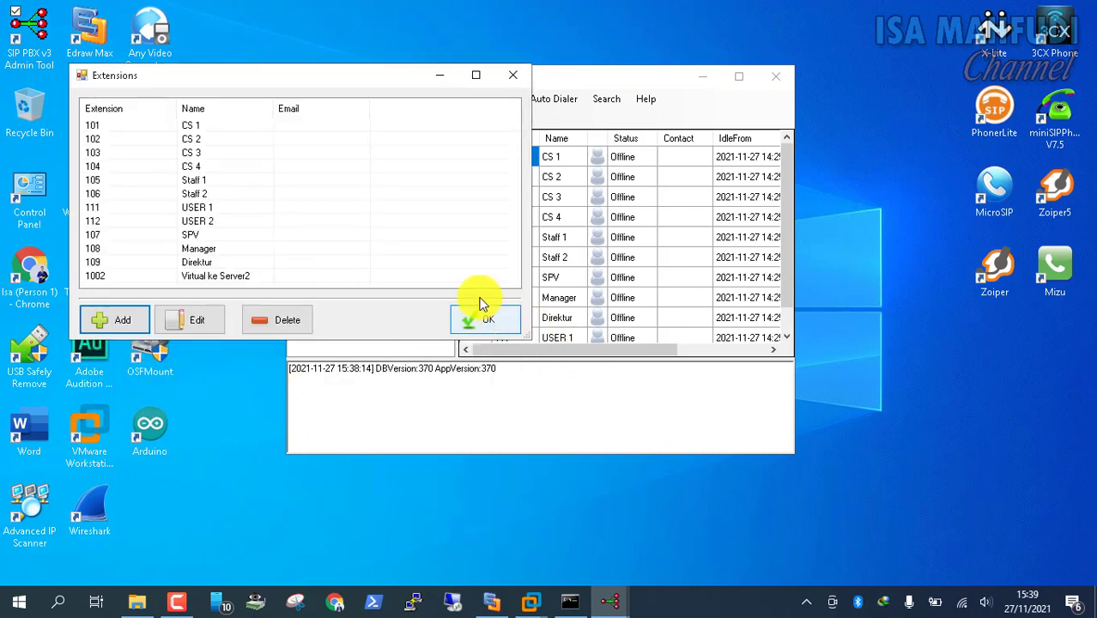
click(467, 314)
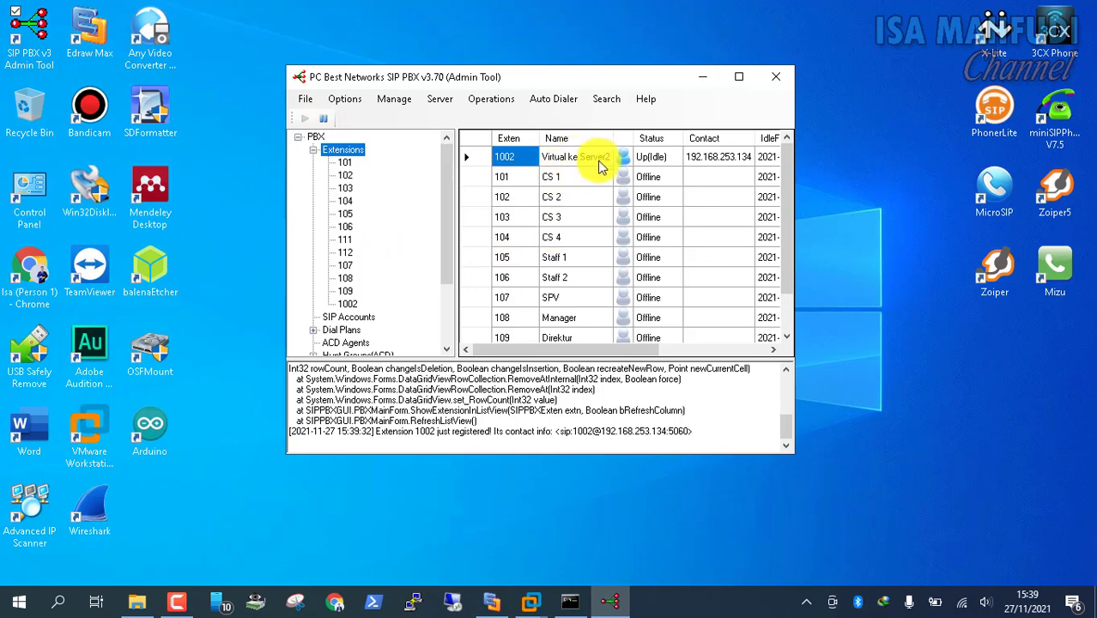
click(344, 98)
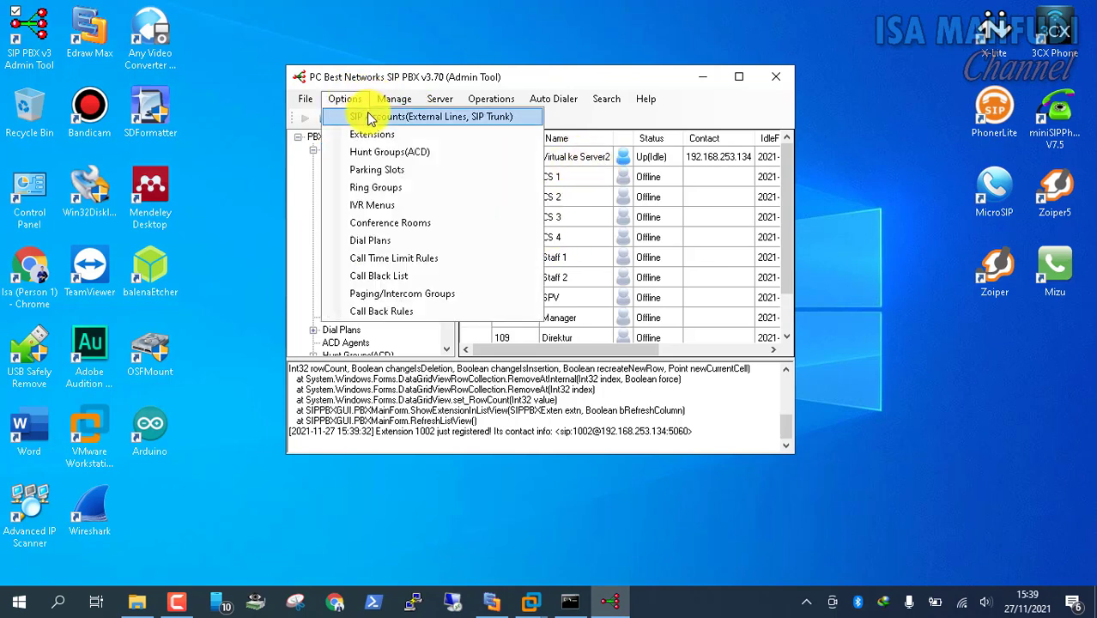
Begin an Add SIP Account entry, then bring the Windows 8.1 Pro virtual machine forward
click(370, 117)
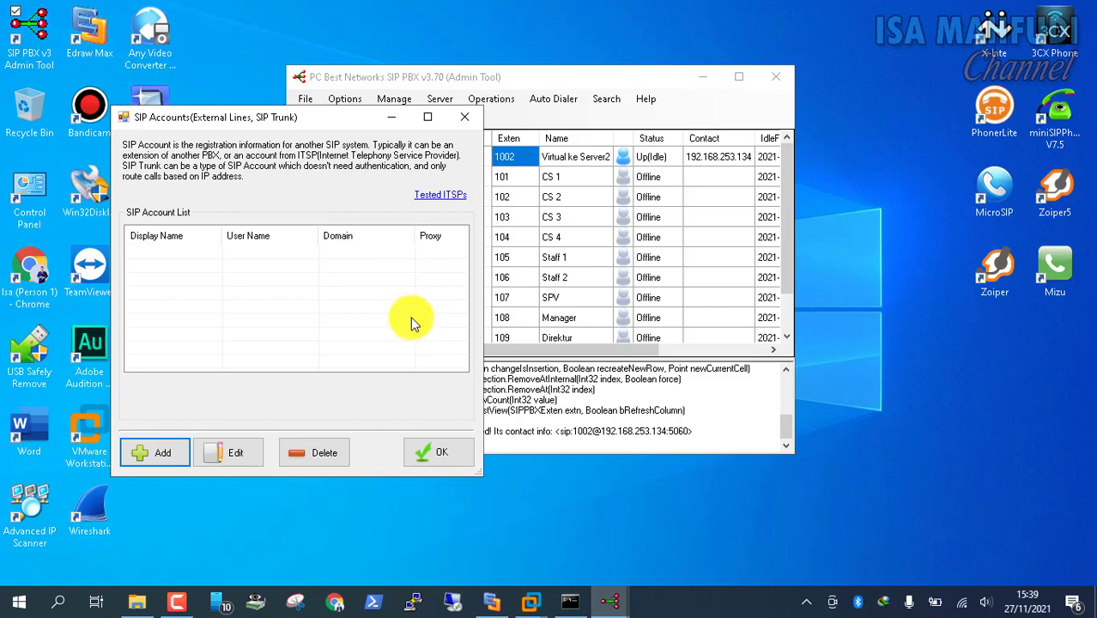
click(149, 454)
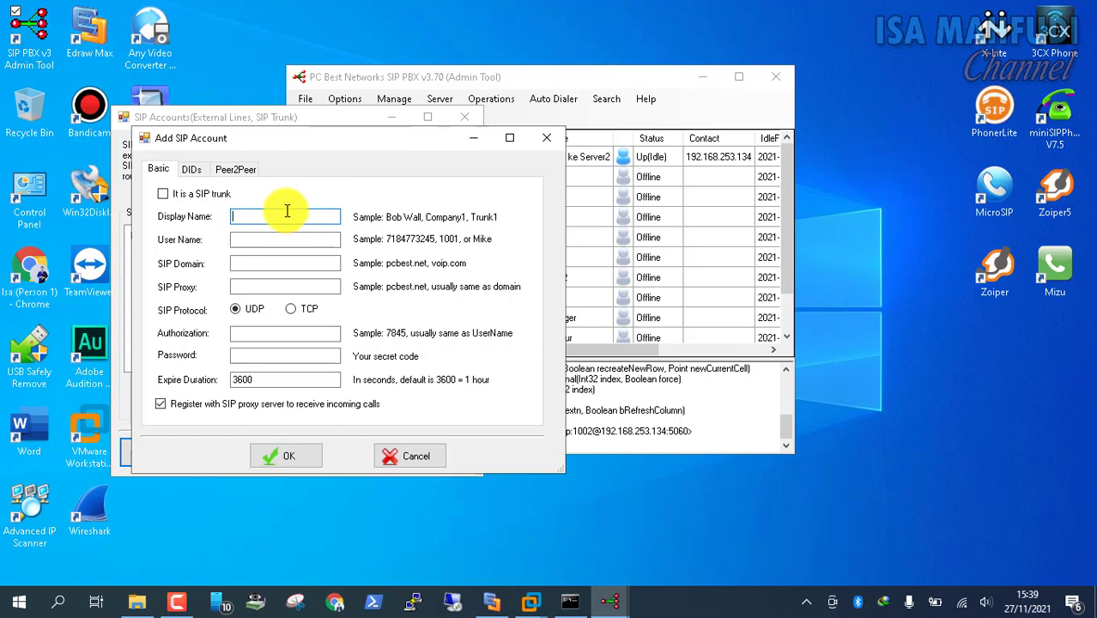
click(530, 601)
click(593, 526)
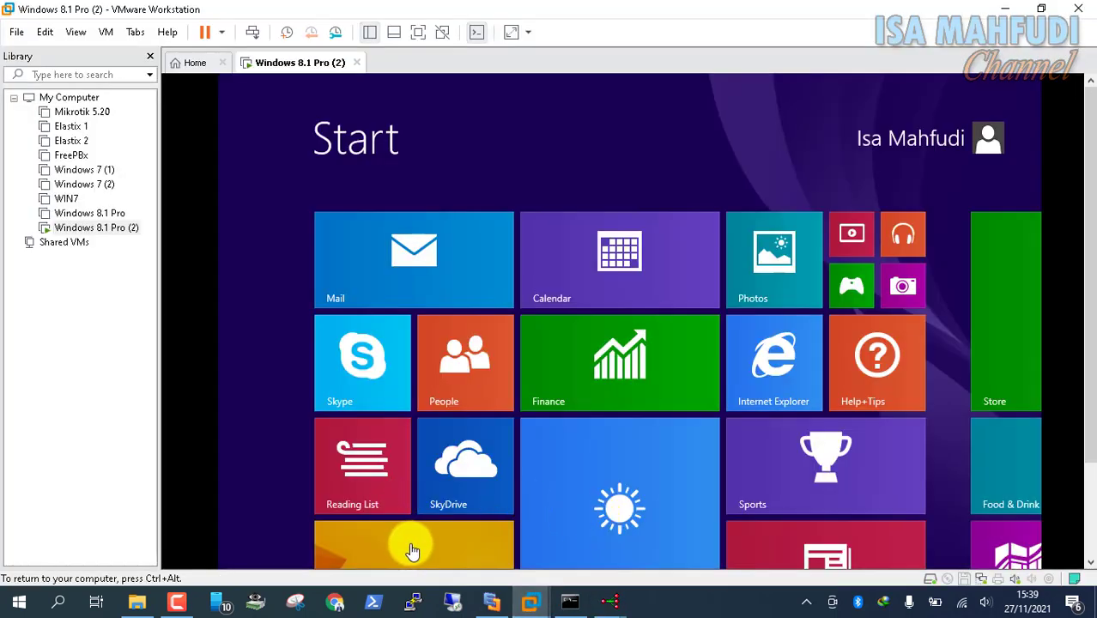
Open the Windows 8.1 desktop and dismiss X-Lite's call-quality, SIP accounts and link-handling prompts
drag(412, 549, 674, 269)
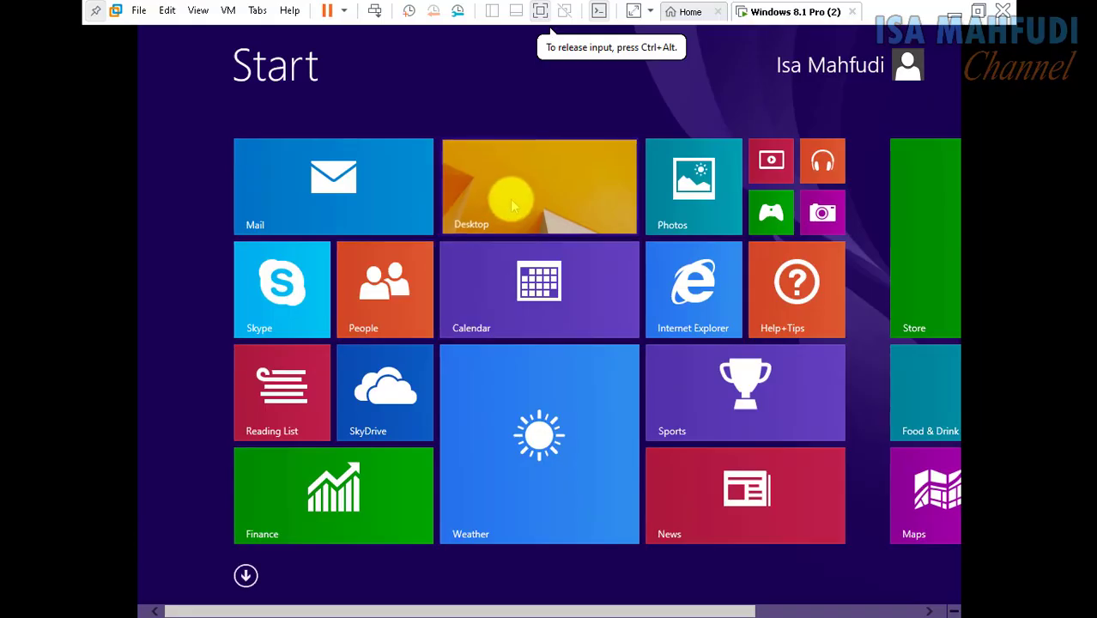
click(512, 199)
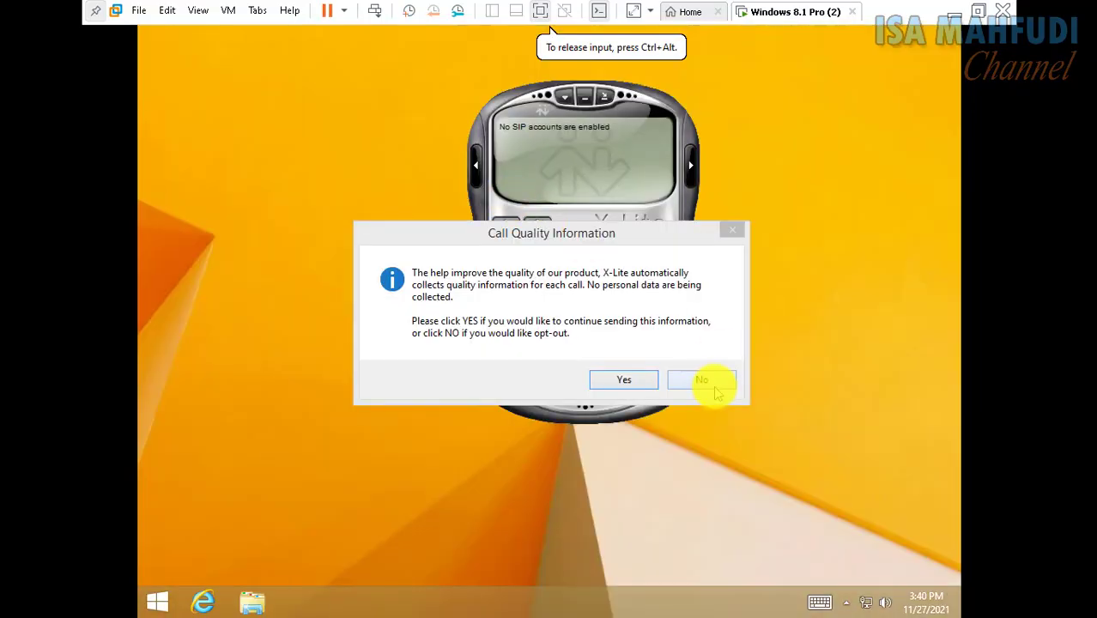
click(706, 378)
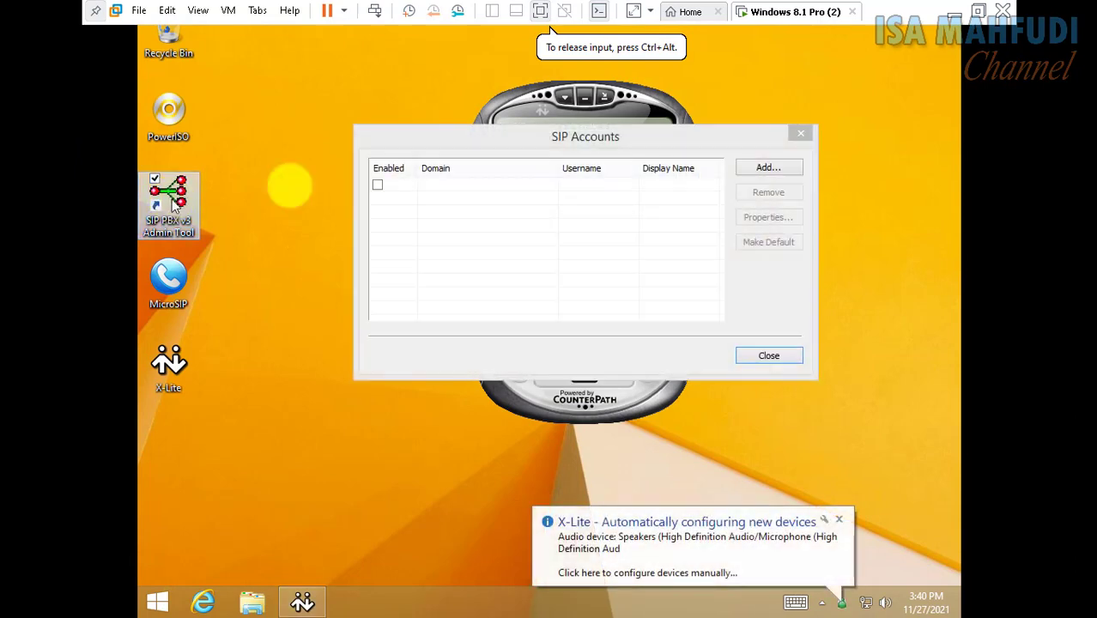
click(800, 133)
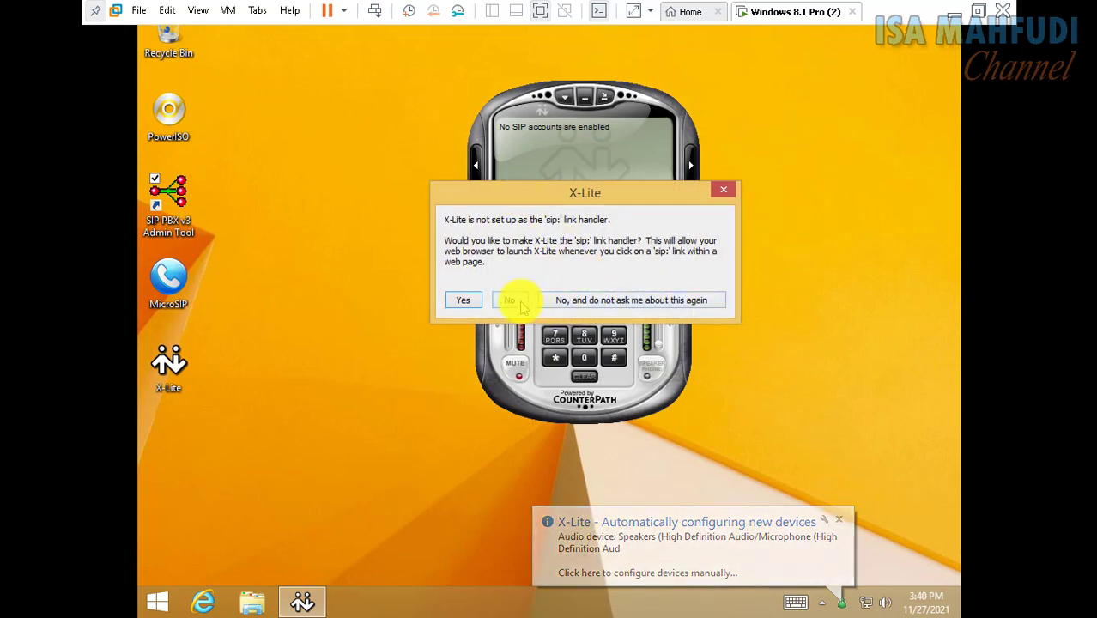
click(566, 300)
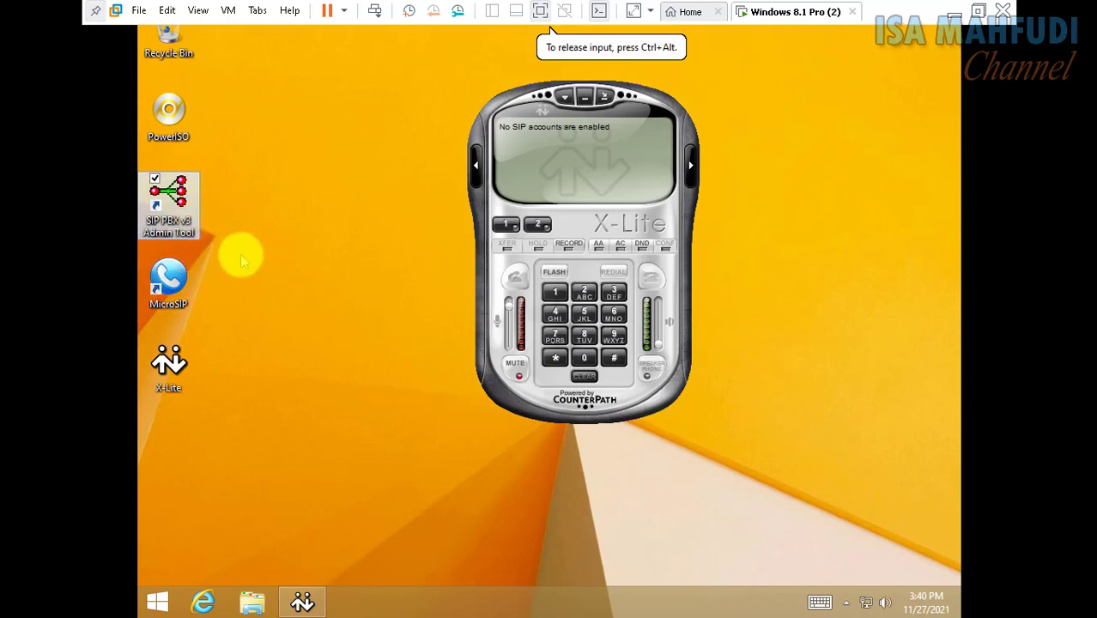
Launch the SIP PBX admin tool in the VM and delete extension 1002 Virtual Ke Server1
double_click(169, 192)
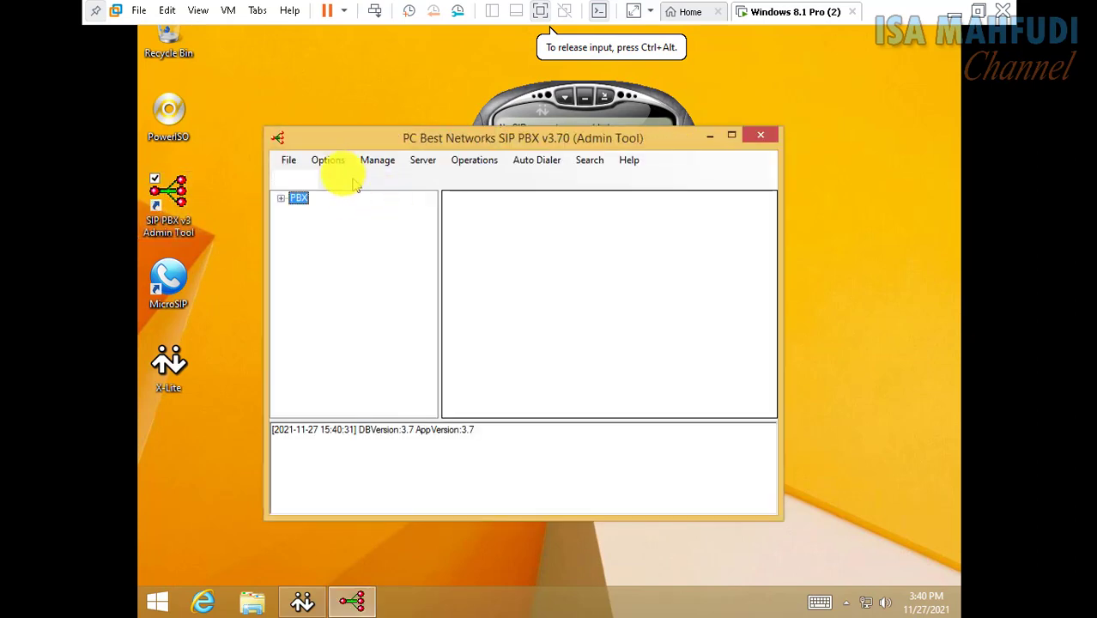
click(341, 169)
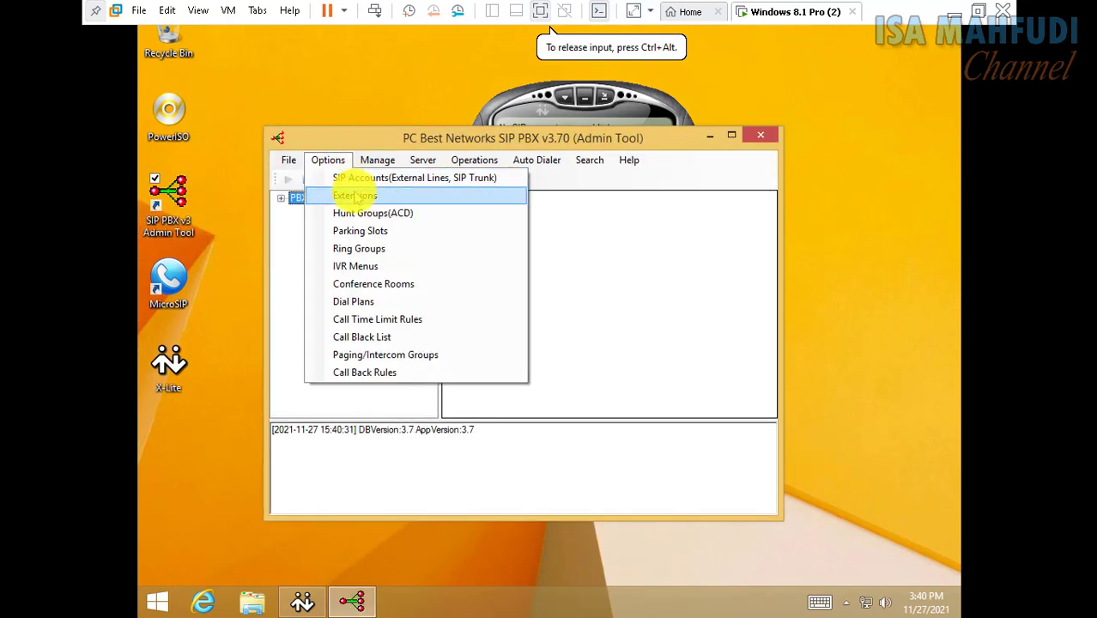
click(356, 196)
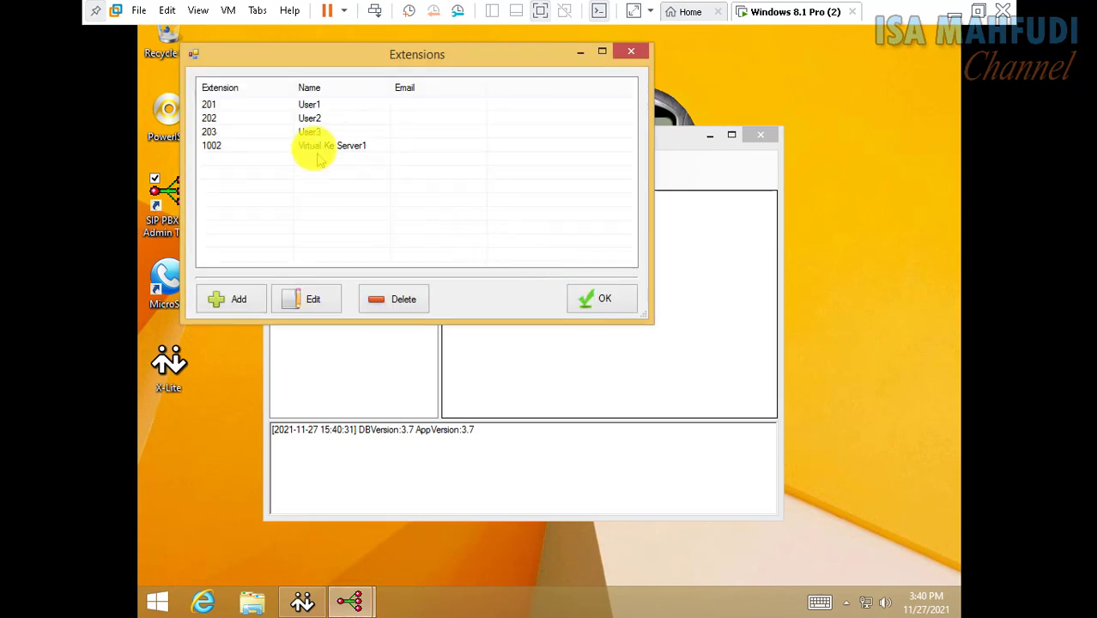
click(314, 148)
click(397, 297)
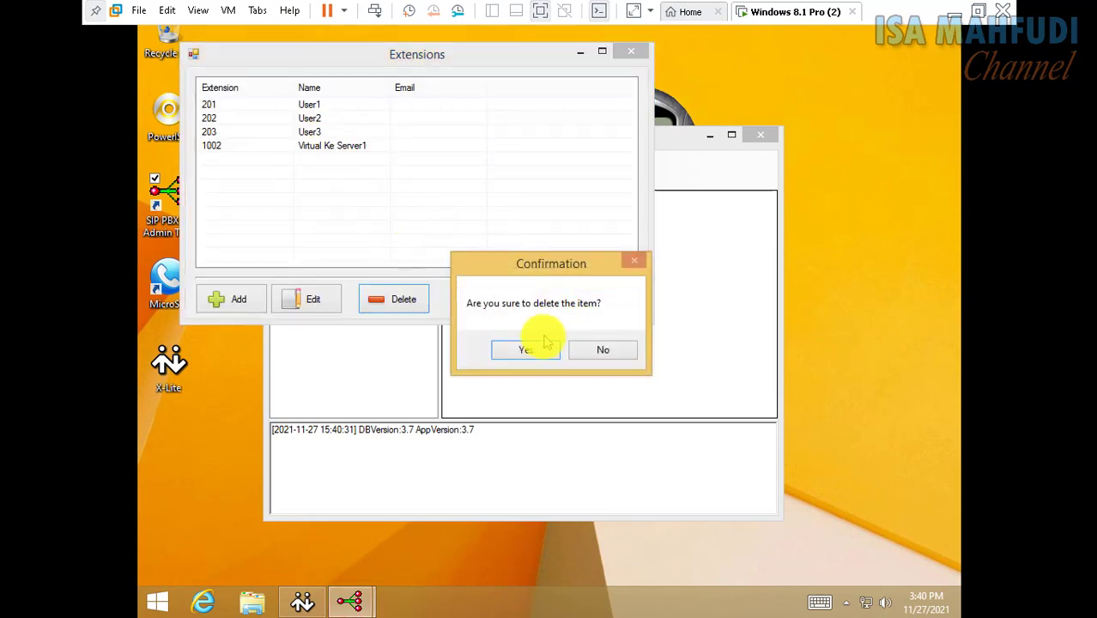
click(539, 352)
click(601, 299)
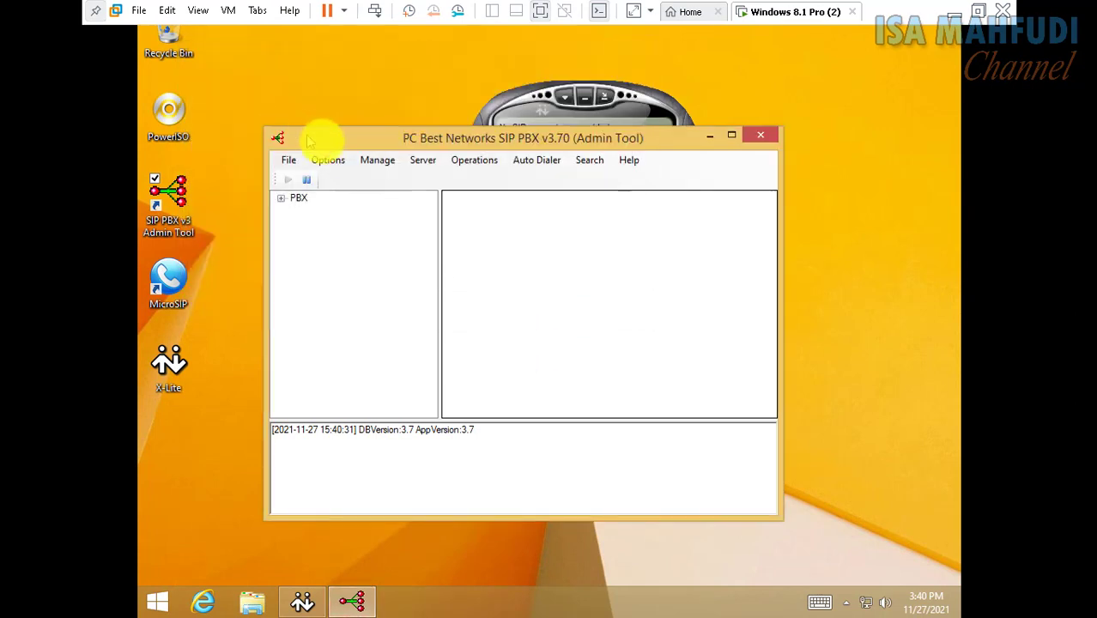
Delete the OutToServer1 and InServer SIP accounts, dismissing the error messages
click(333, 167)
click(350, 178)
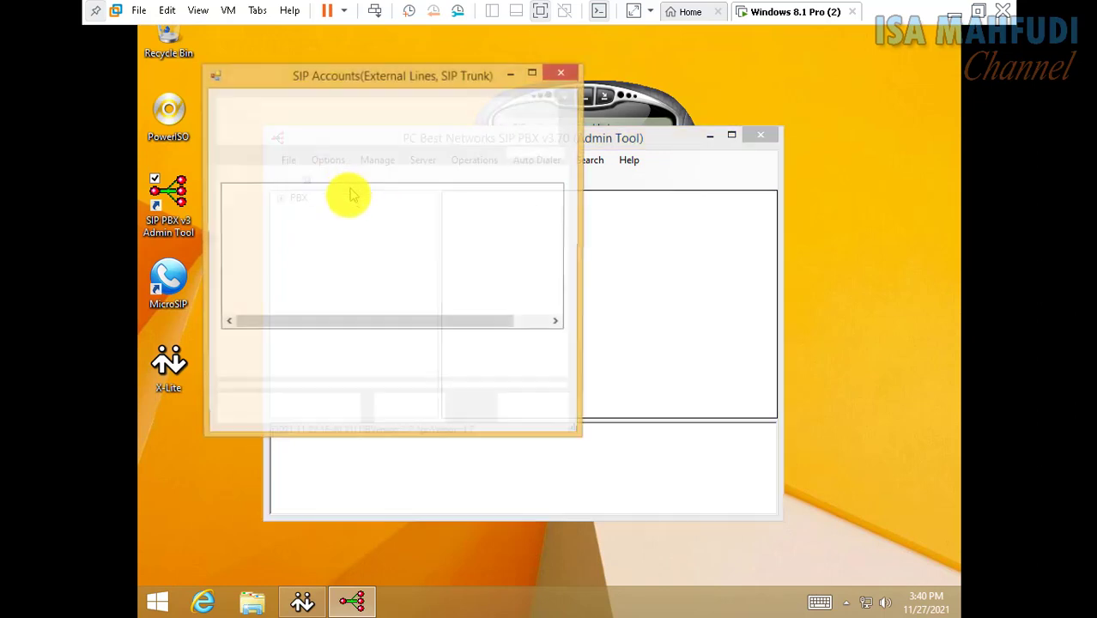
click(338, 210)
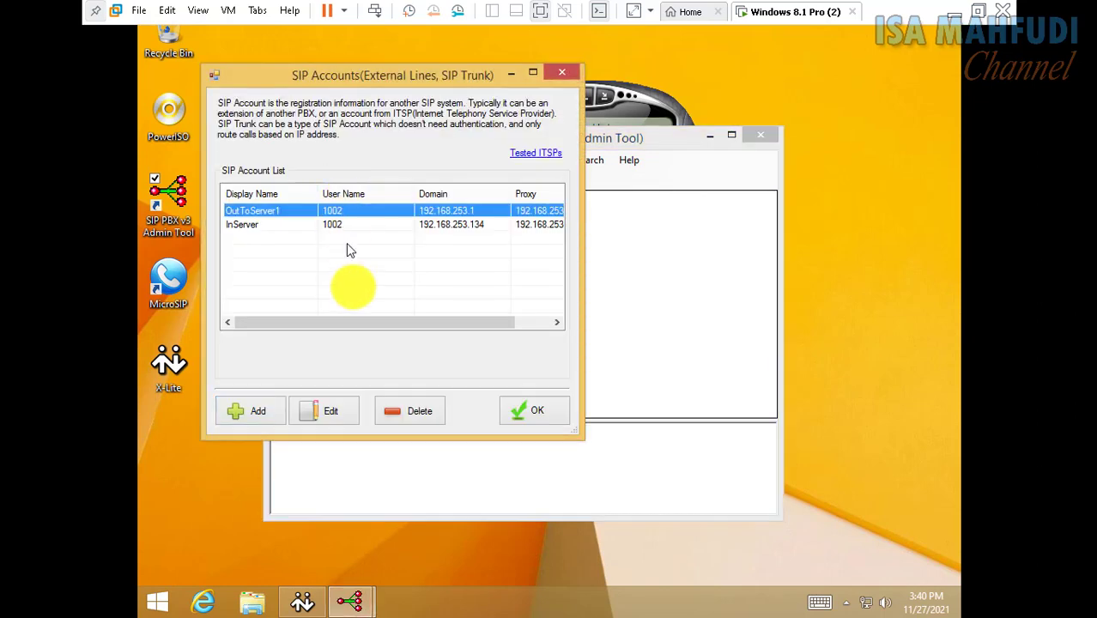
click(403, 410)
click(507, 349)
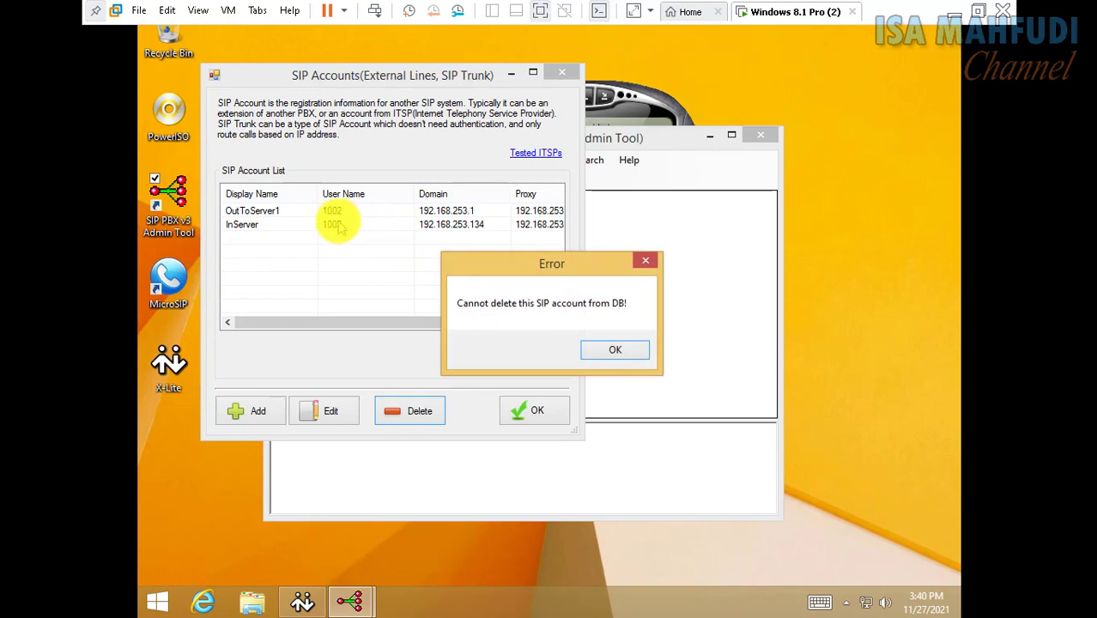
click(620, 350)
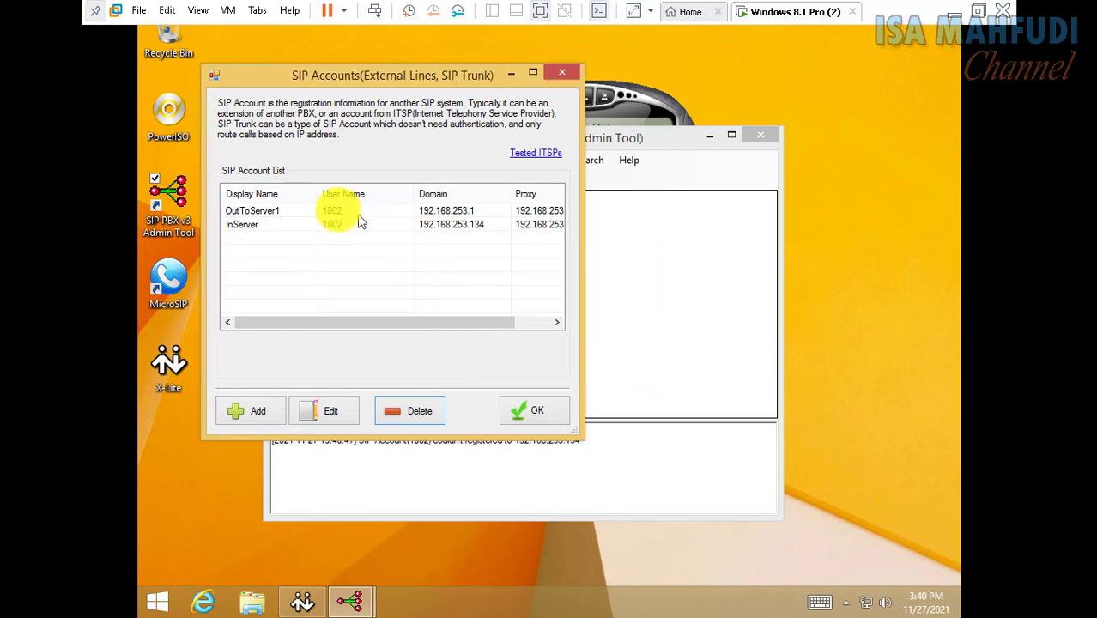
click(326, 216)
click(344, 225)
click(412, 410)
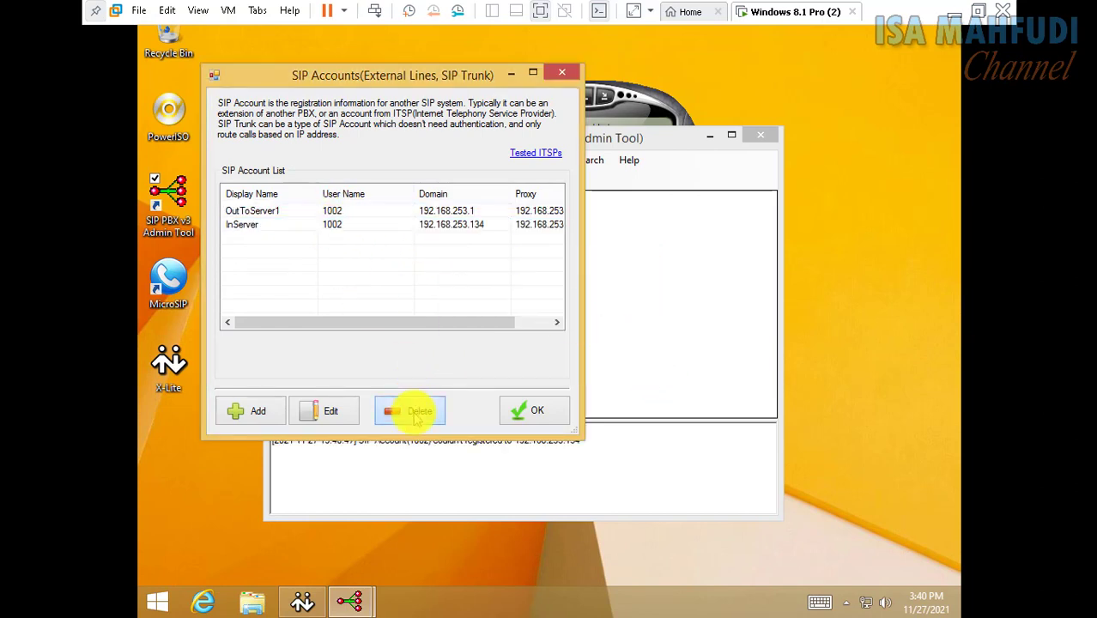
click(520, 352)
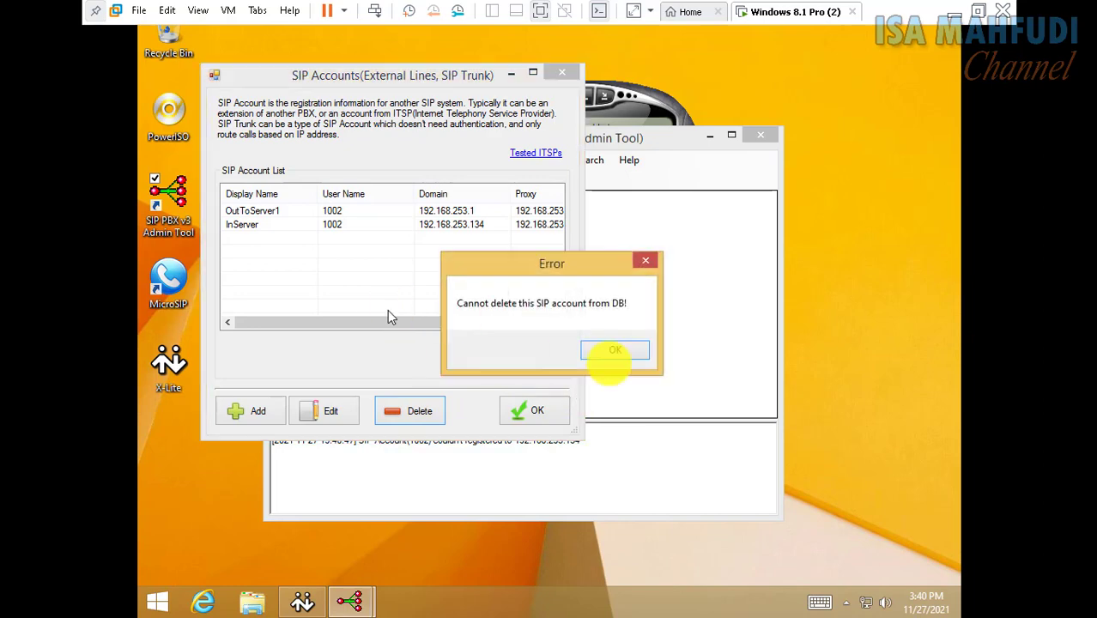
click(640, 355)
click(549, 410)
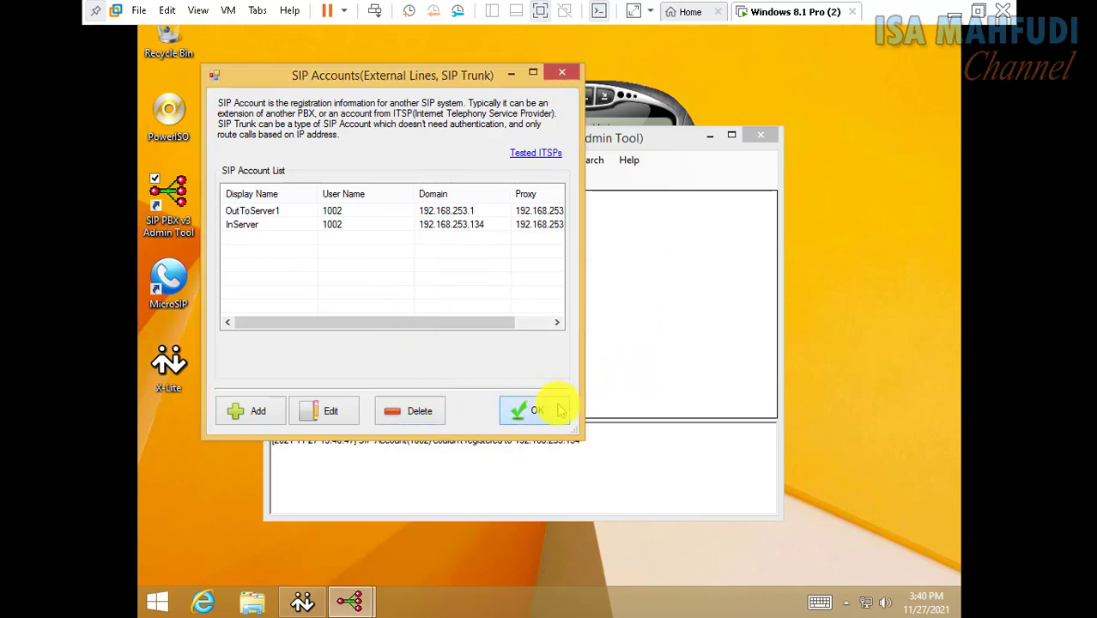
Confirm the Dial Plans list is empty, then close the admin tool
click(338, 167)
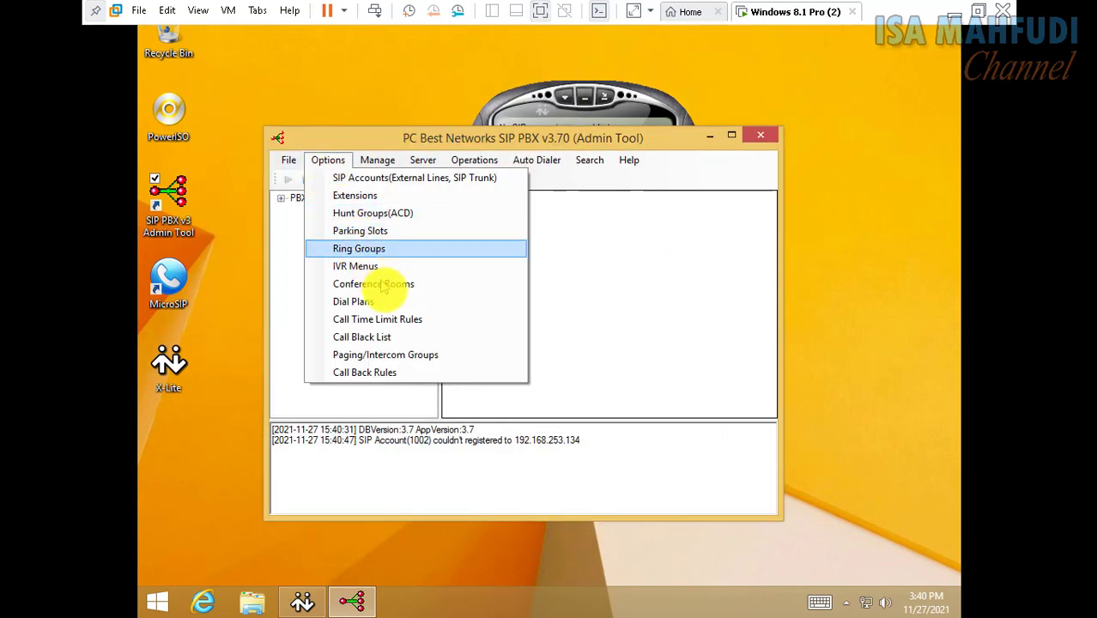
click(388, 306)
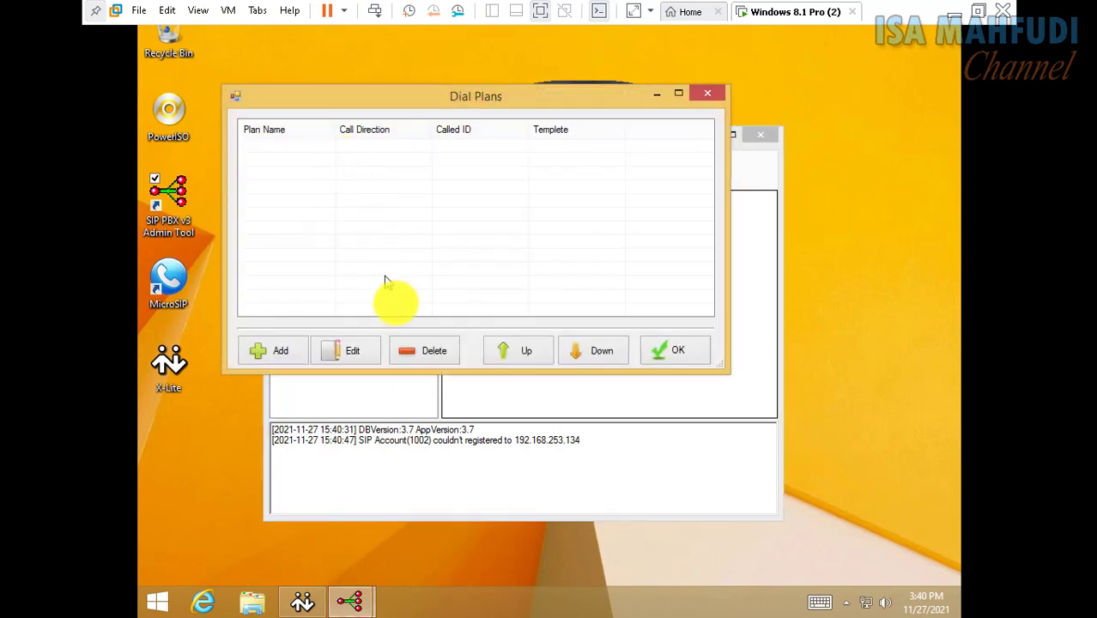
click(686, 359)
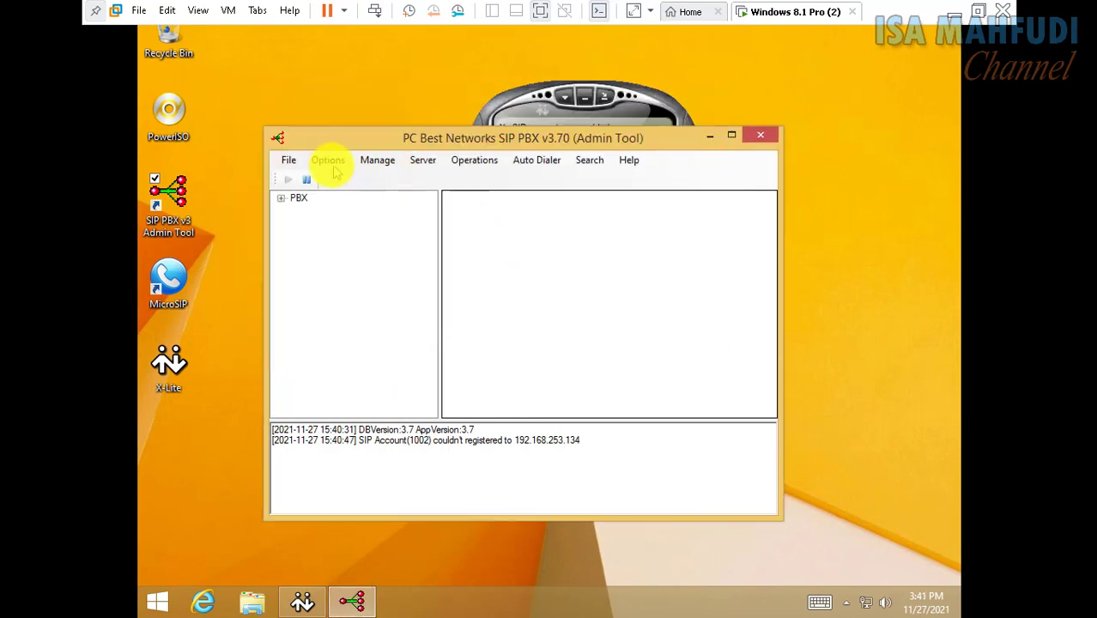
click(328, 161)
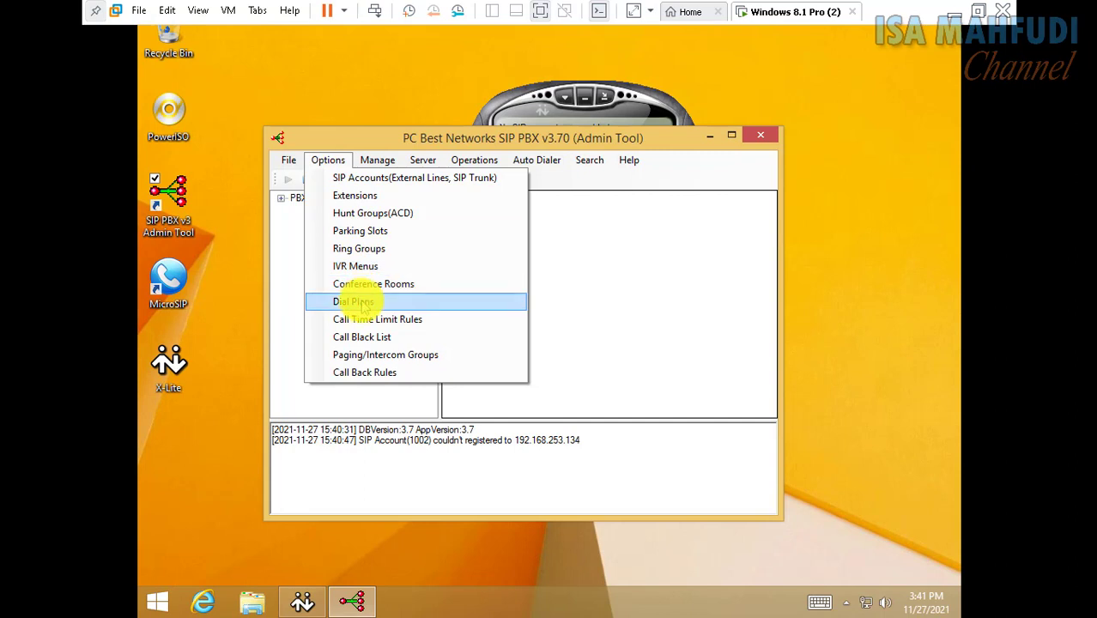
click(343, 301)
click(699, 370)
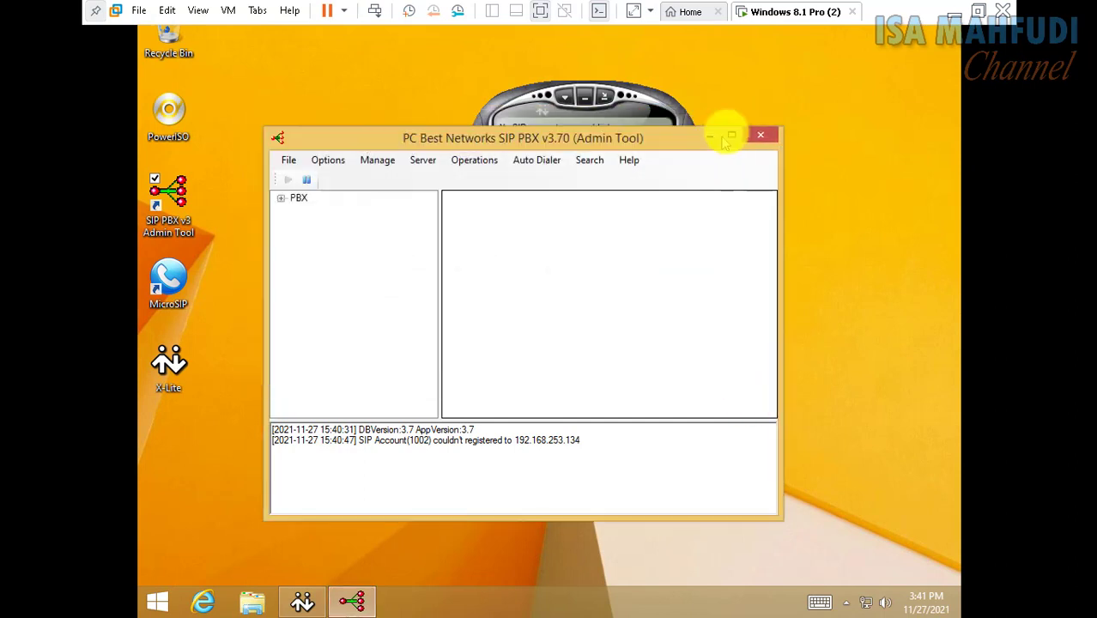
click(761, 133)
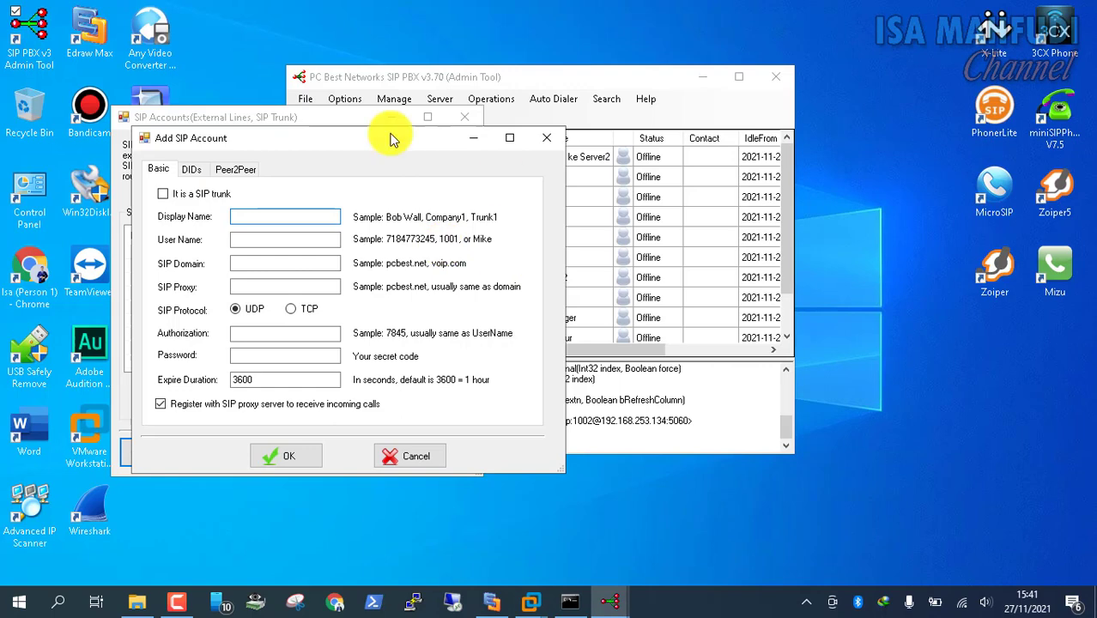
Close the open dialogs and review the SIP accounts and extensions lists on the host server
click(546, 138)
click(477, 119)
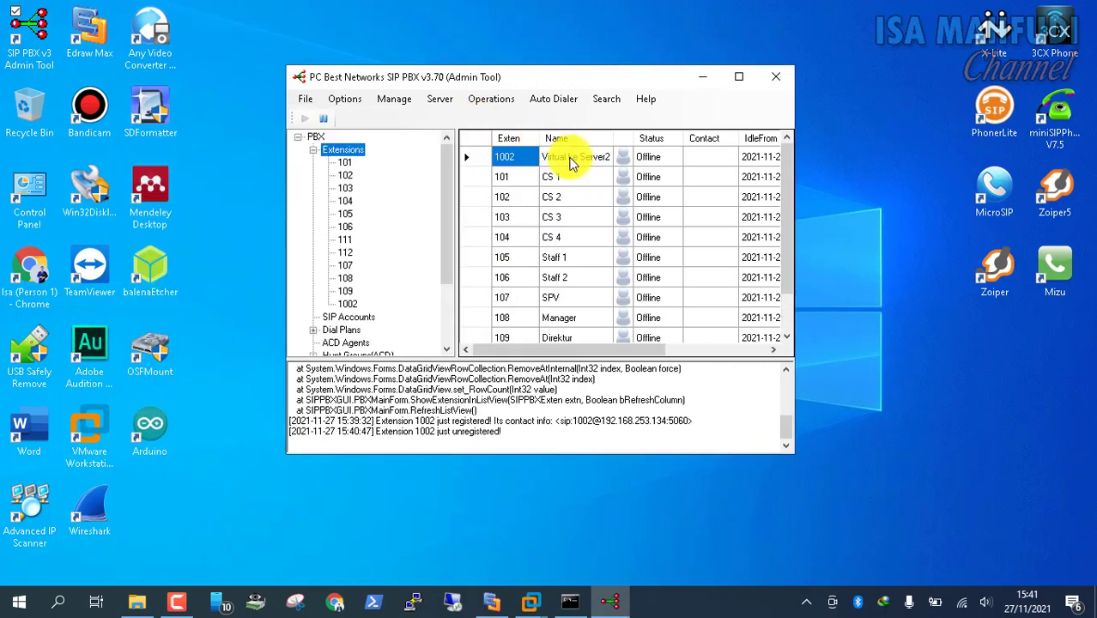
click(359, 317)
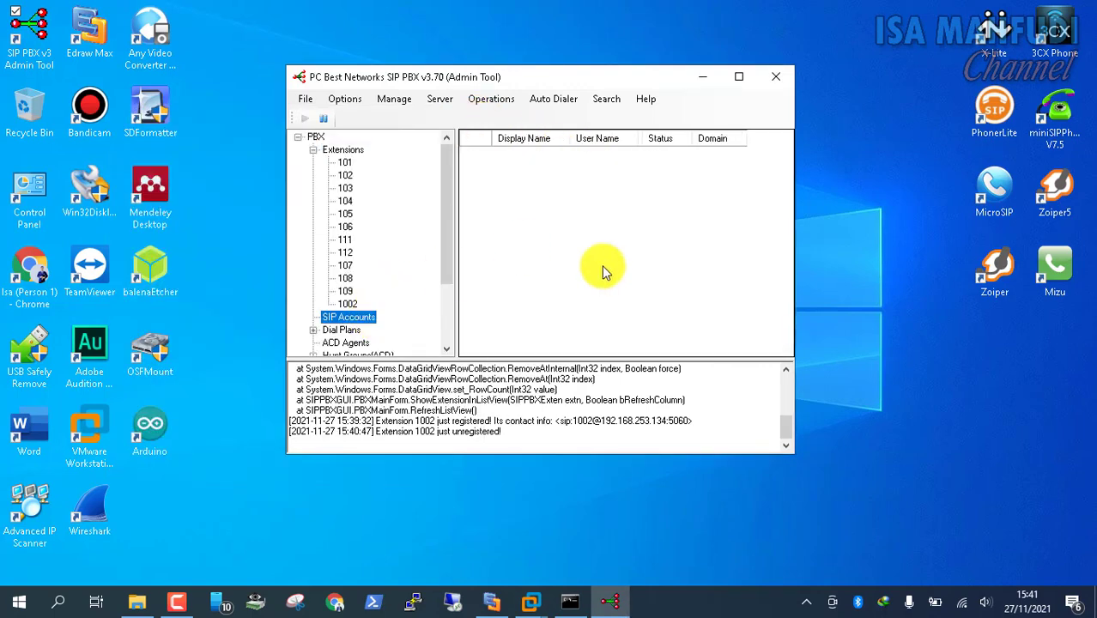
double_click(348, 151)
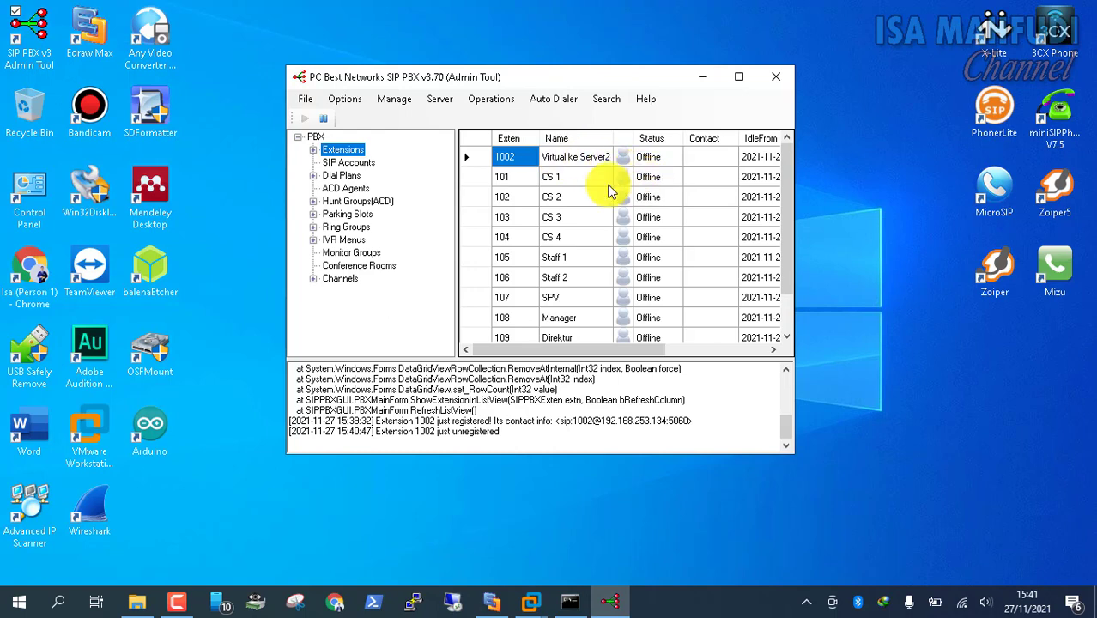
scroll(572, 193, down, 1)
scroll(571, 193, up, 1)
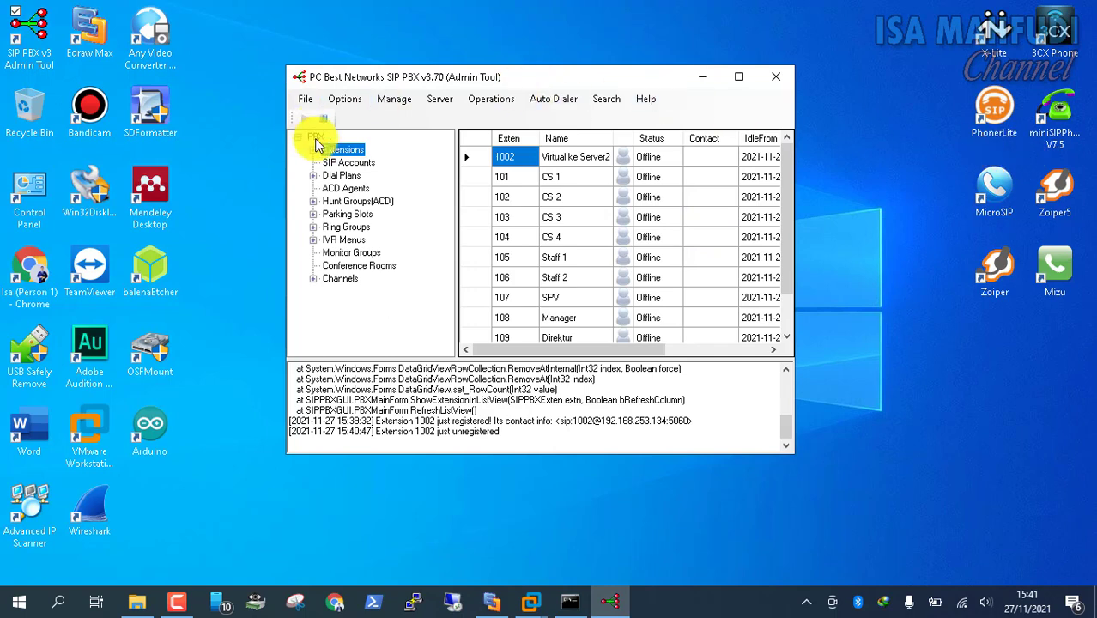
Start a new SIP account with display name OutToServer2 and user name 1002
click(345, 101)
click(359, 121)
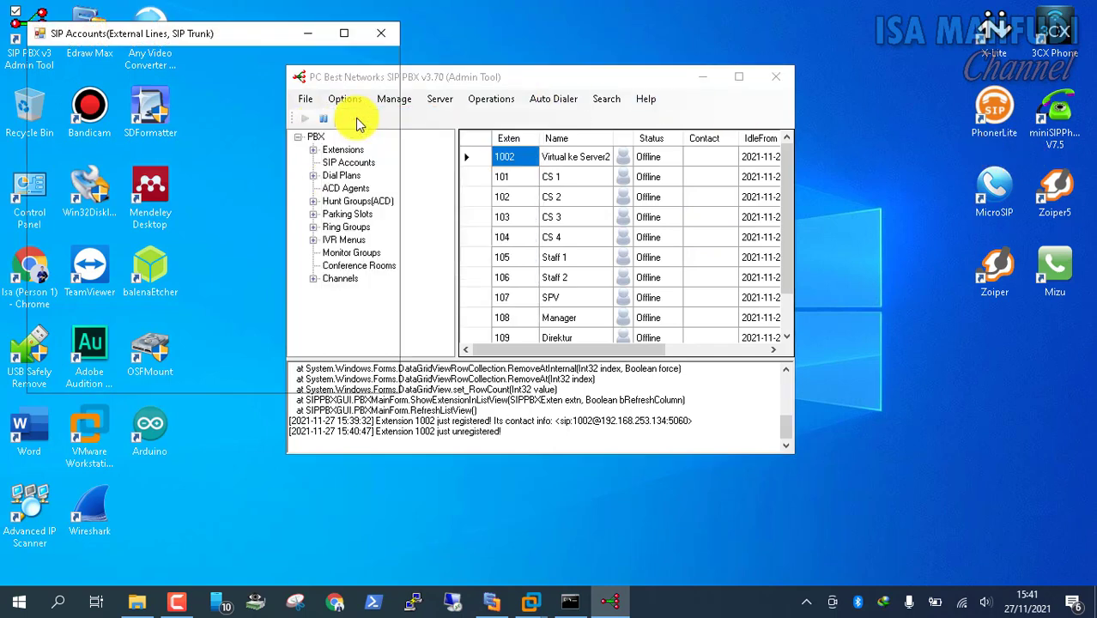
click(86, 367)
text(OutToServer2)
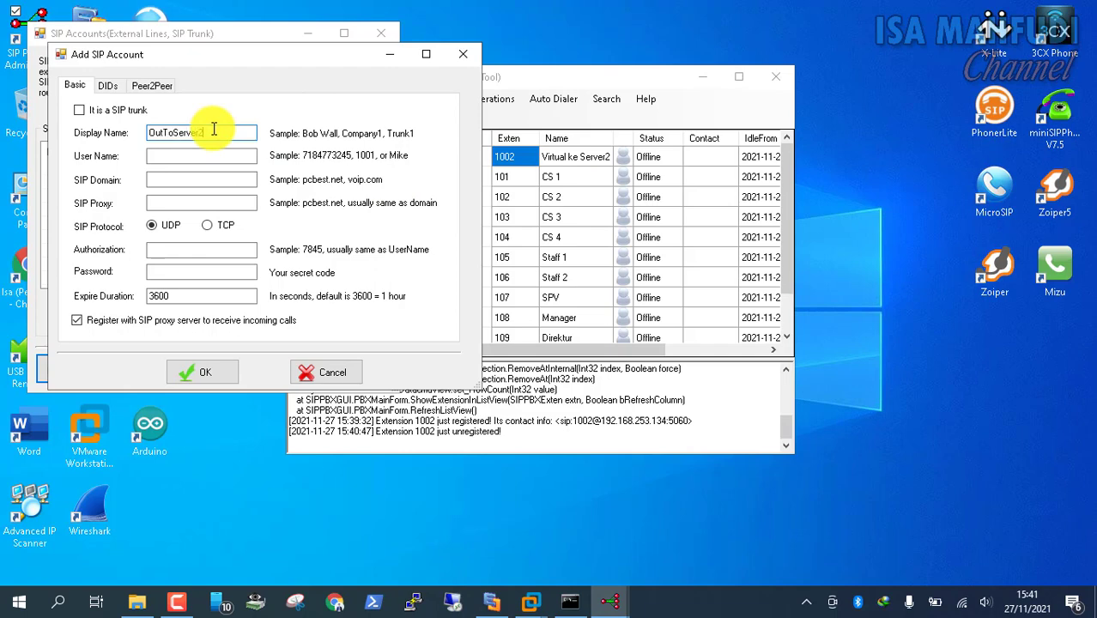
key(Tab)
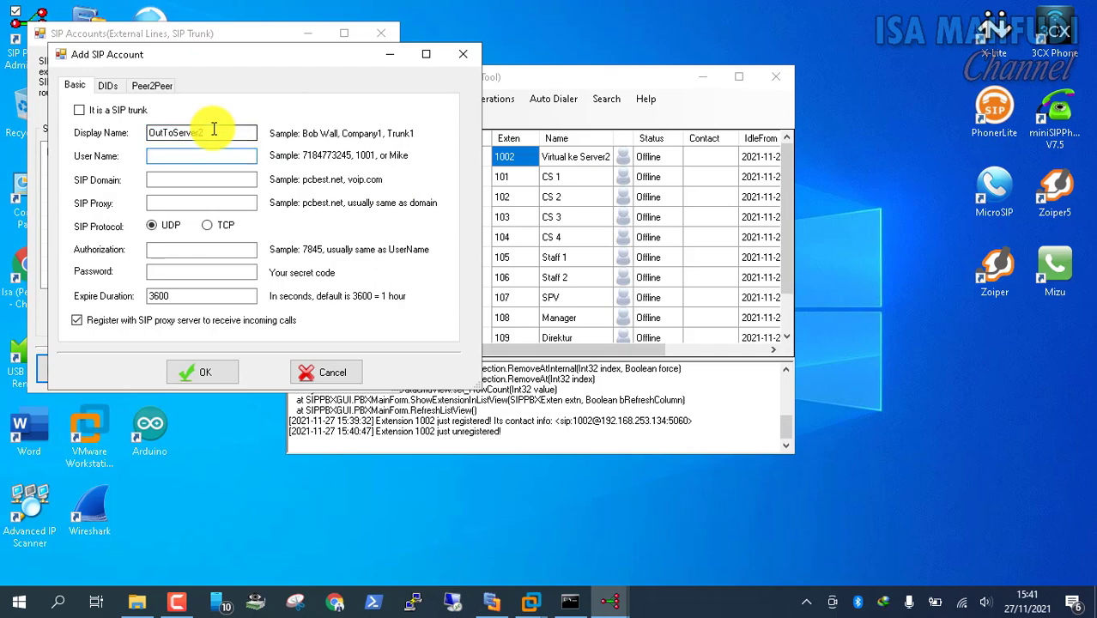
text(1002)
key(Tab)
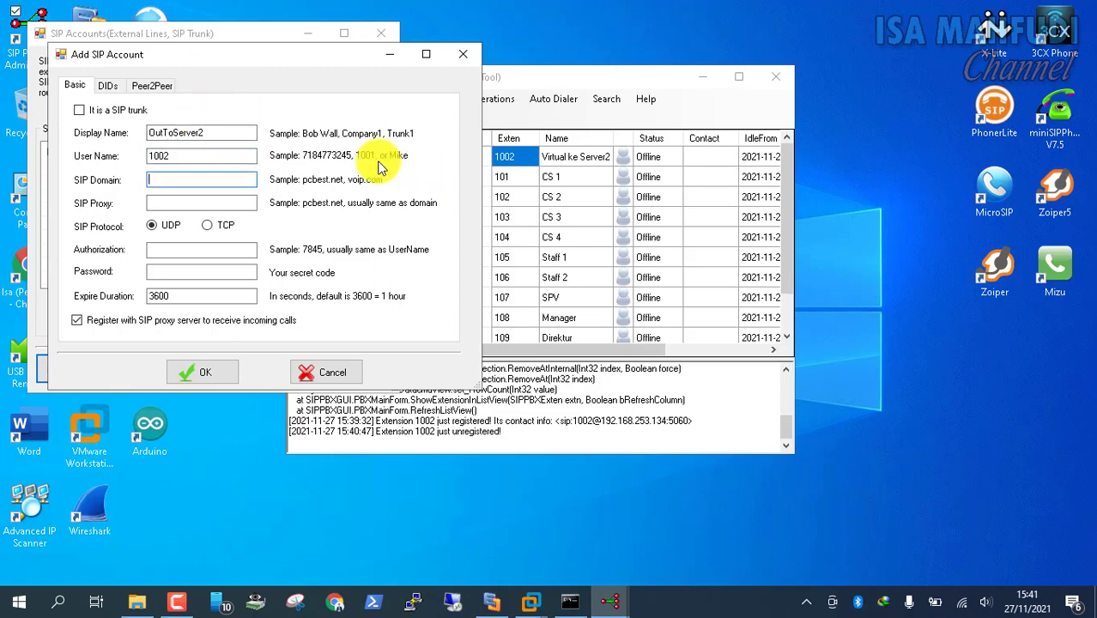
click(530, 601)
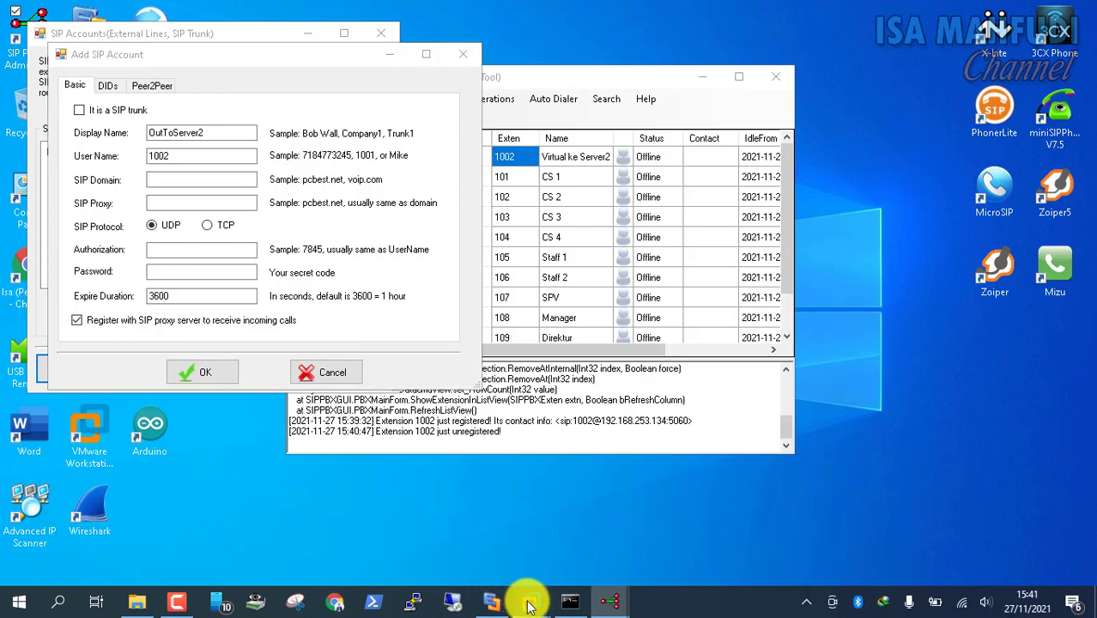
Run ipconfig in the Windows 8.1 VM to read its address 192.168.253.134, then return to the host
click(646, 519)
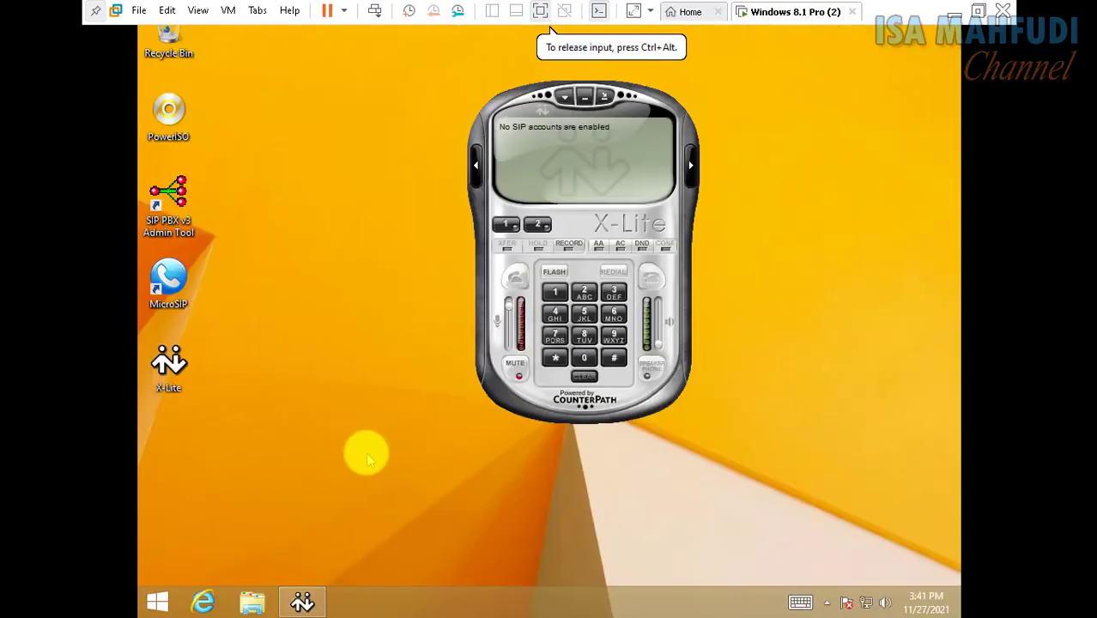
key(super+r)
key(Return)
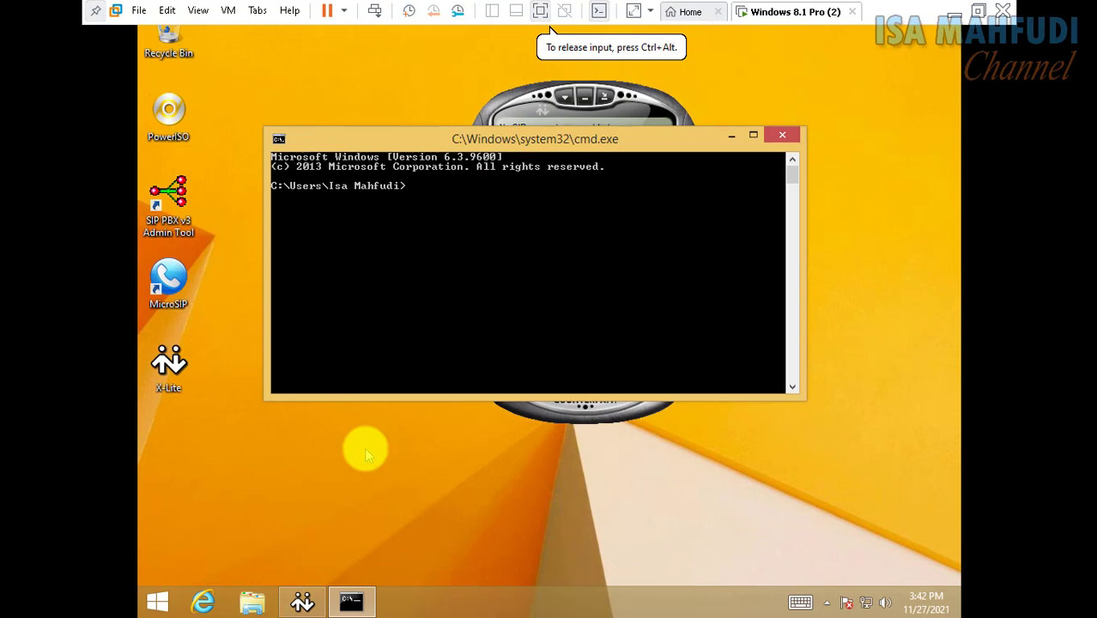
text(ipconfig)
key(Return)
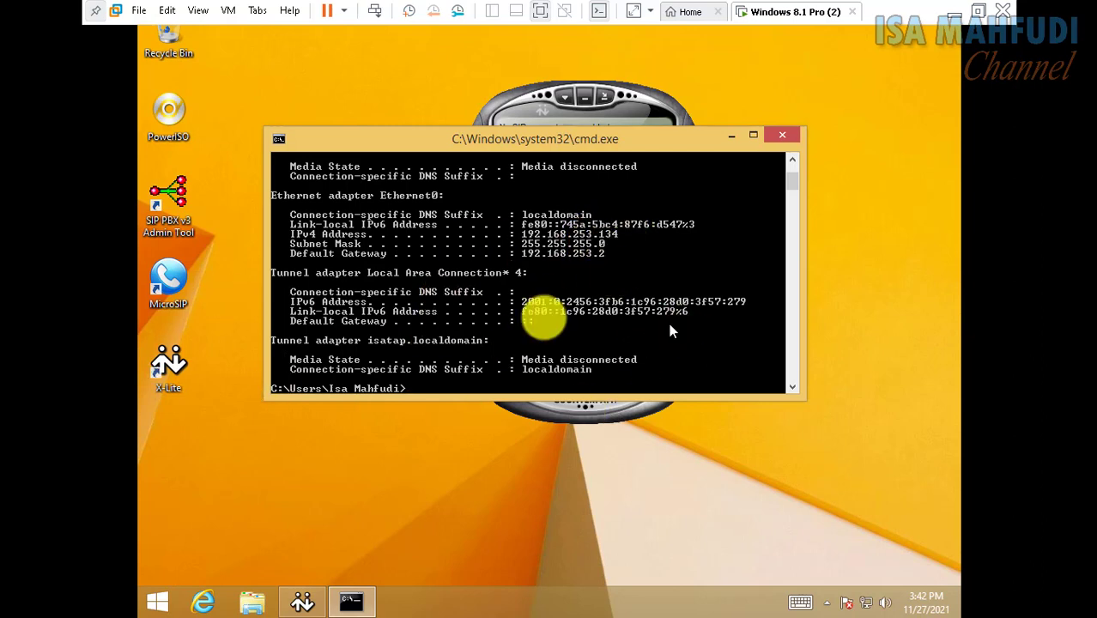
click(954, 13)
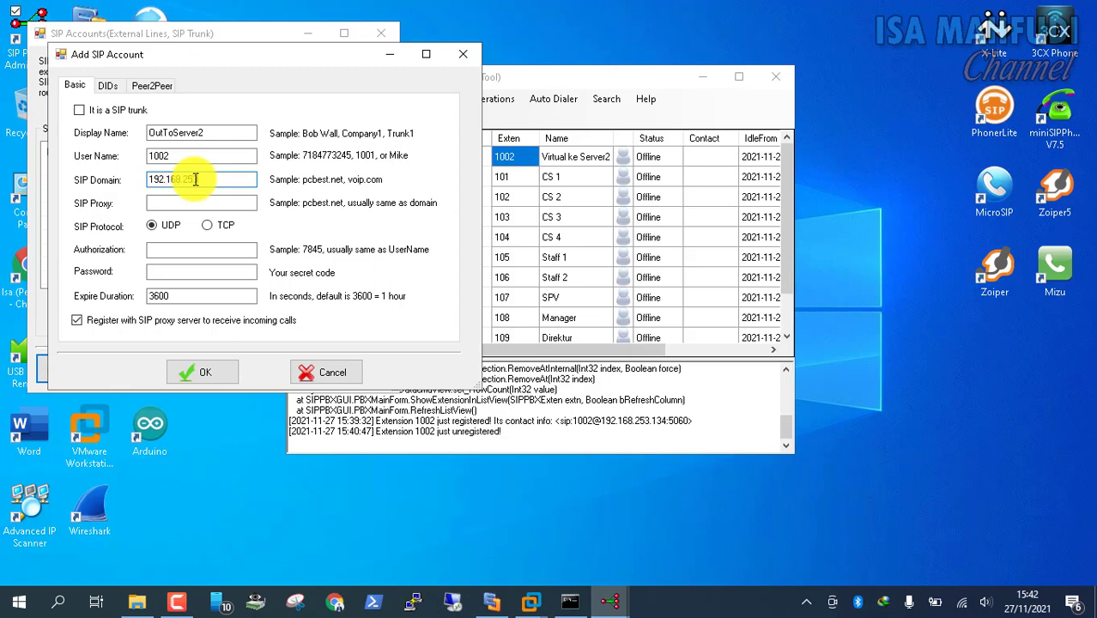
Give OutToServer2 domain and proxy 192.168.253.134, authorization 1002 and a password, and save it
double_click(196, 180)
key(ctrl+c)
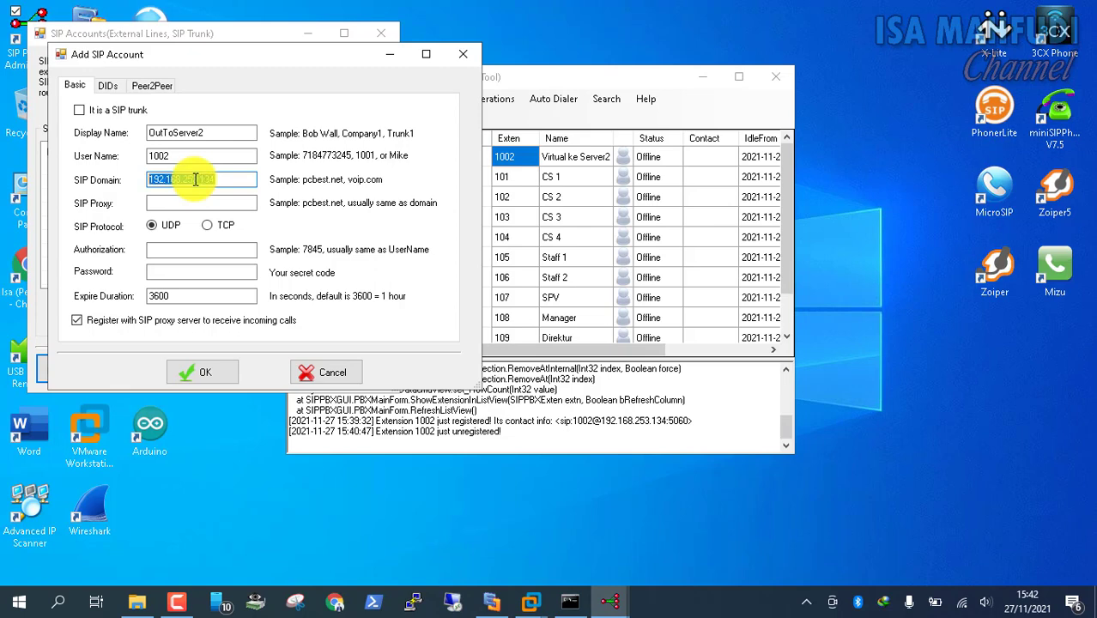
click(214, 202)
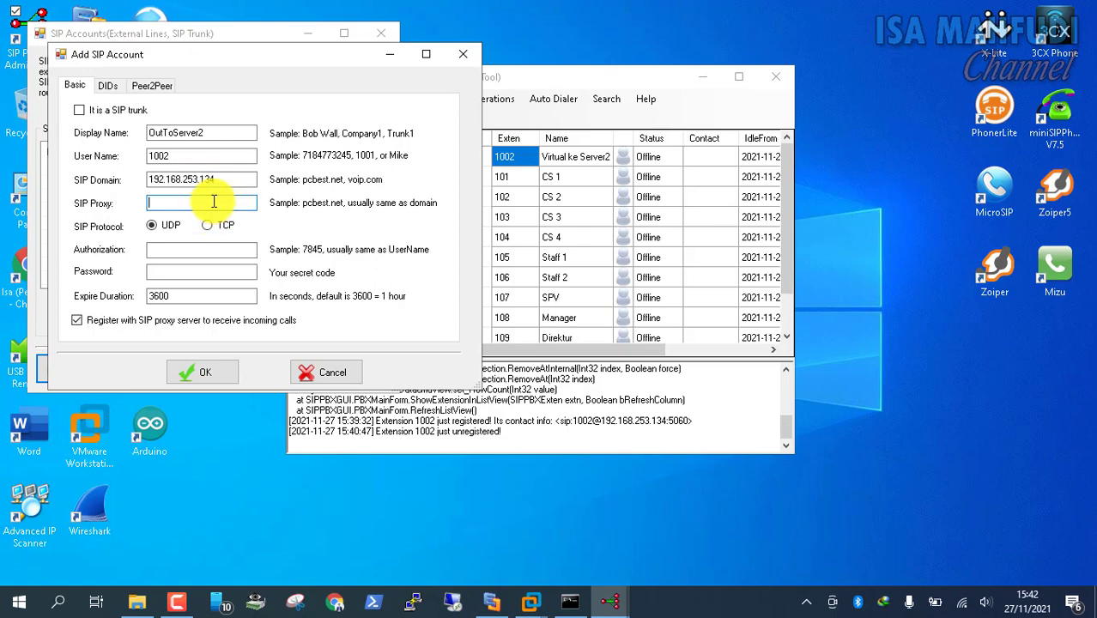
click(224, 252)
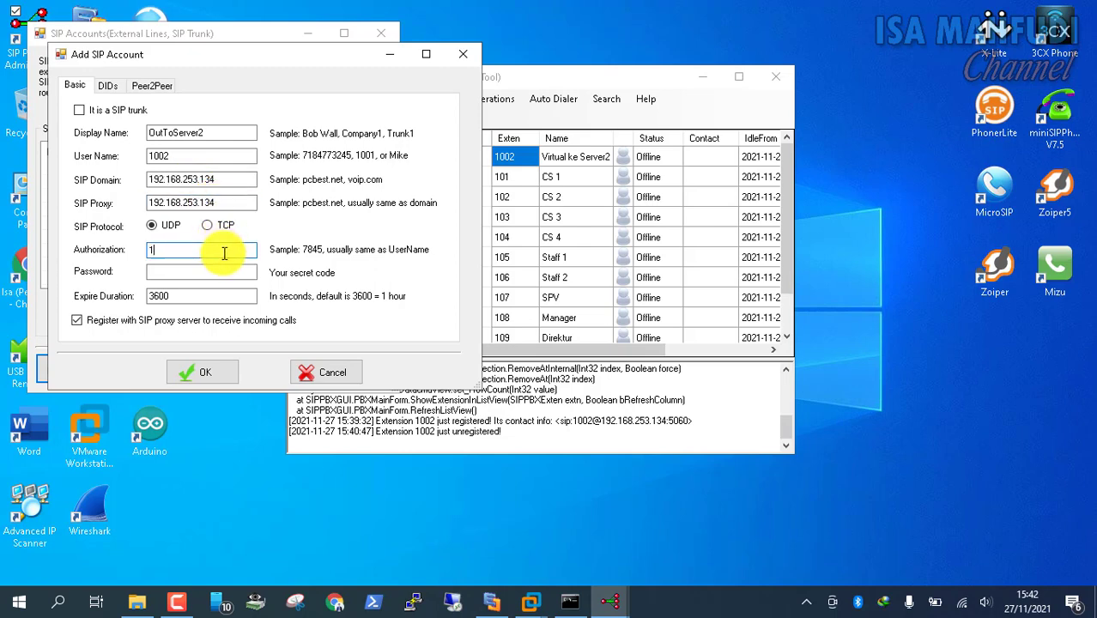
key(Tab)
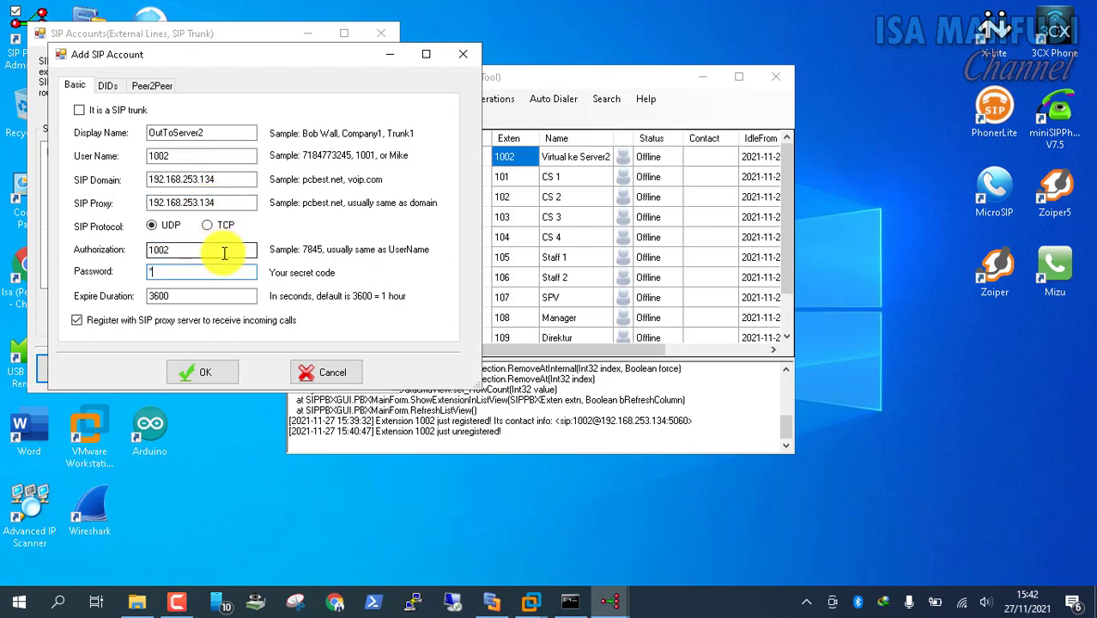
click(215, 370)
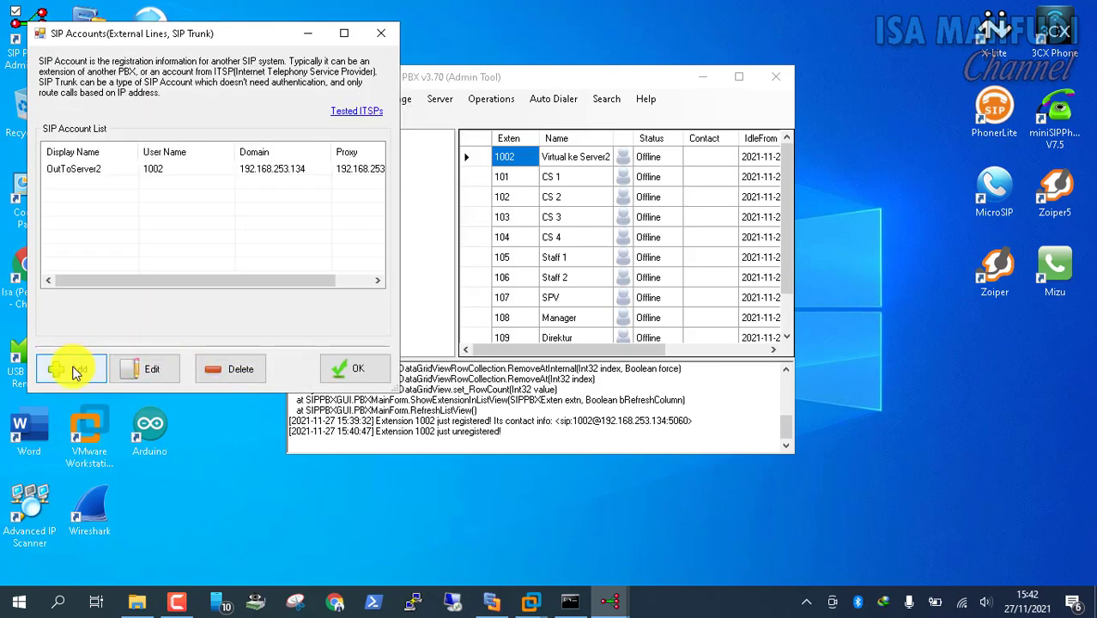
click(73, 369)
Enter display name InServer, user name 1002 and SIP domain 192.168.253.1 for the second account
click(196, 158)
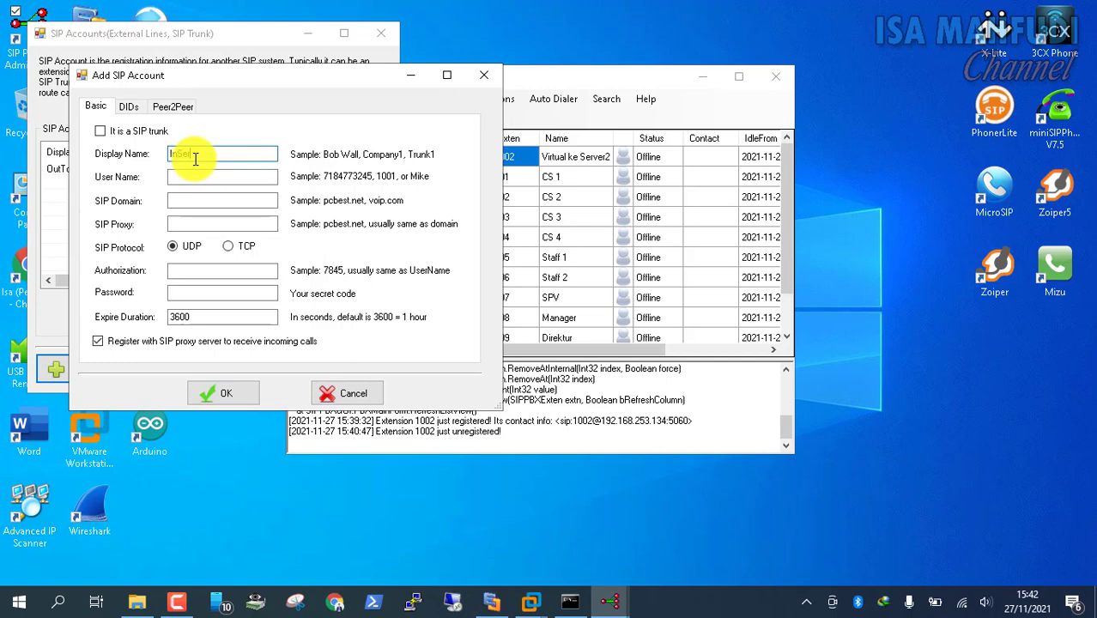
key(Tab)
text(1002)
key(Tab)
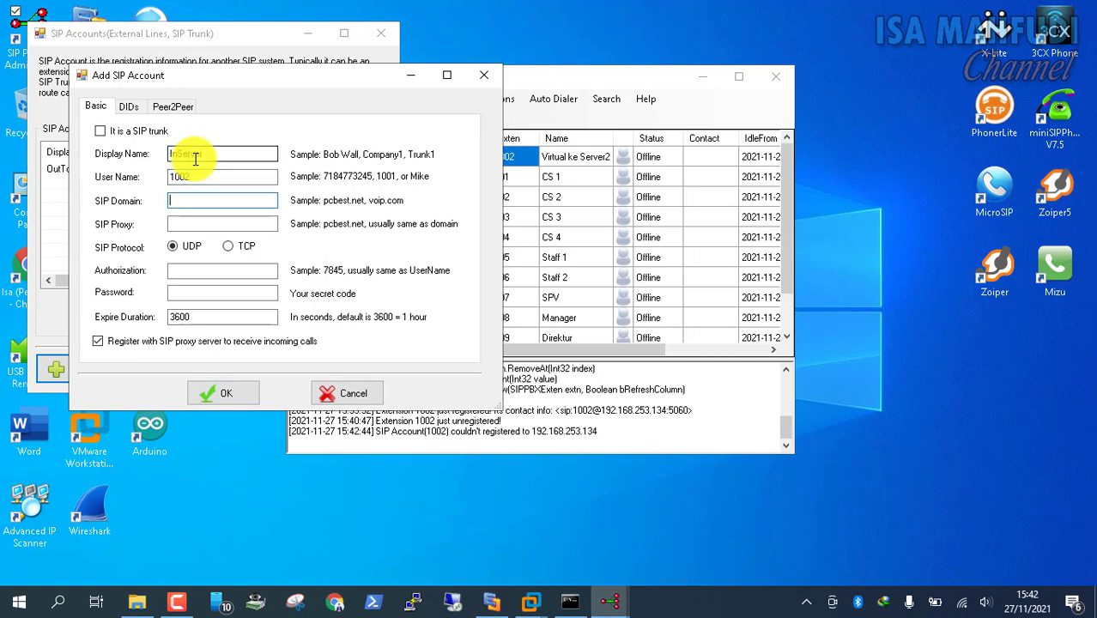
key(ctrl+v)
click(570, 598)
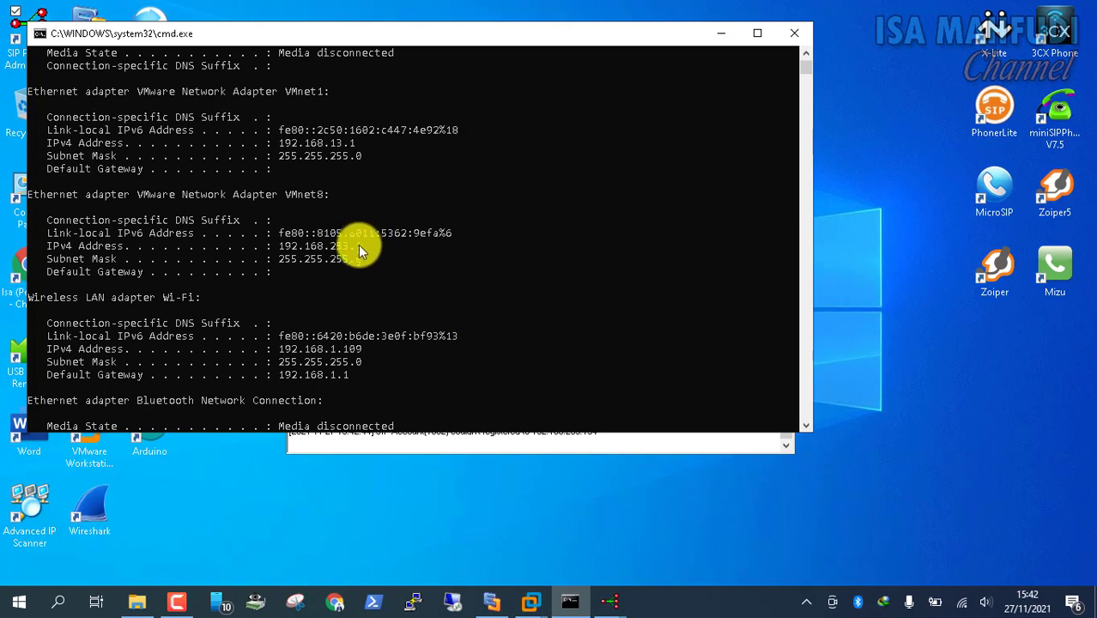
click(721, 34)
key(BackSpace)
key(BackSpace)
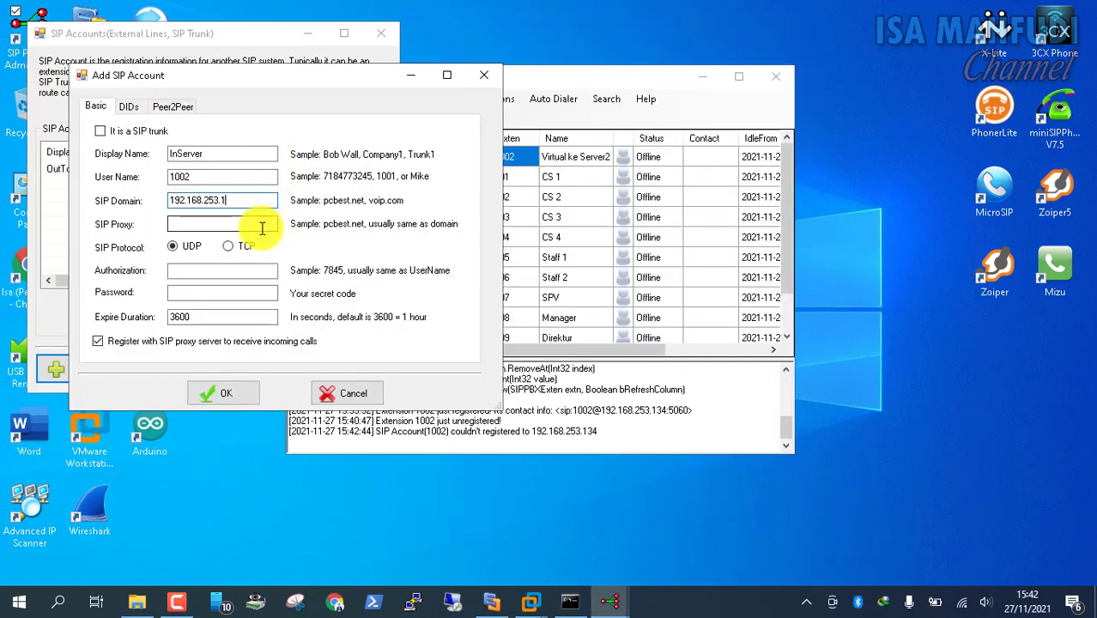
Set the SIP proxy to 192.168.253.1, enter the authorization and password, and save InServer
drag(227, 200, 169, 200)
key(ctrl+c)
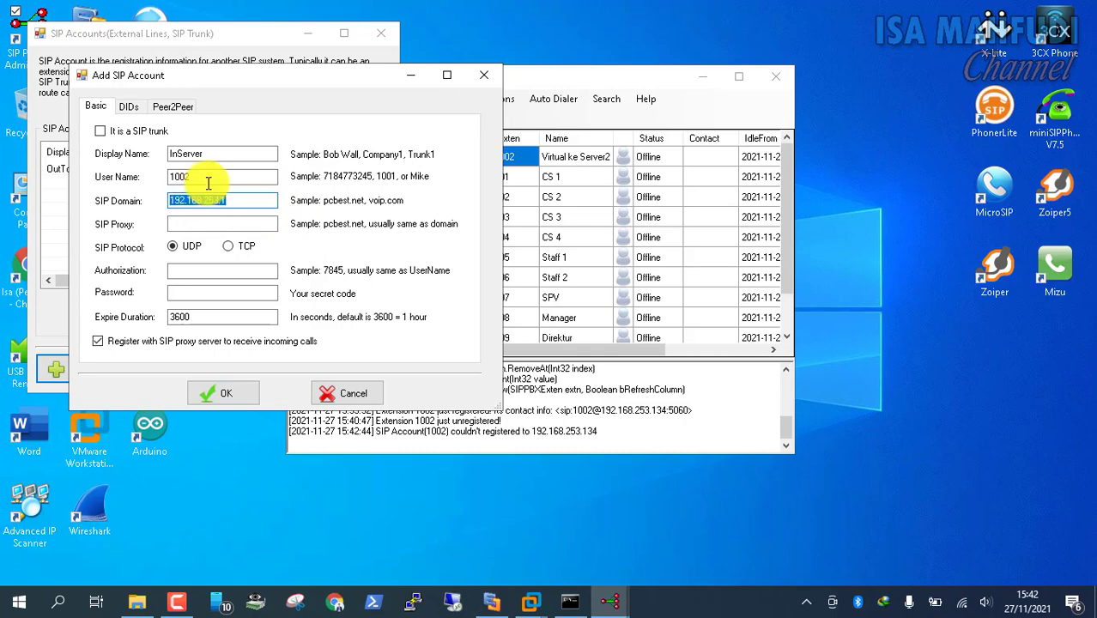
click(240, 226)
key(ctrl+v)
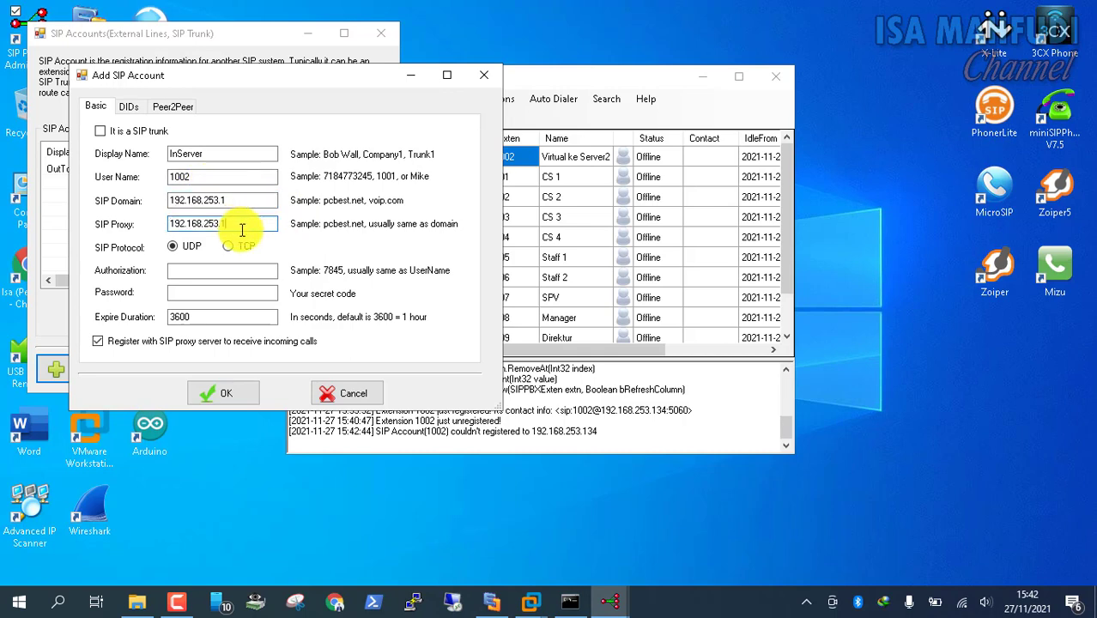
click(201, 273)
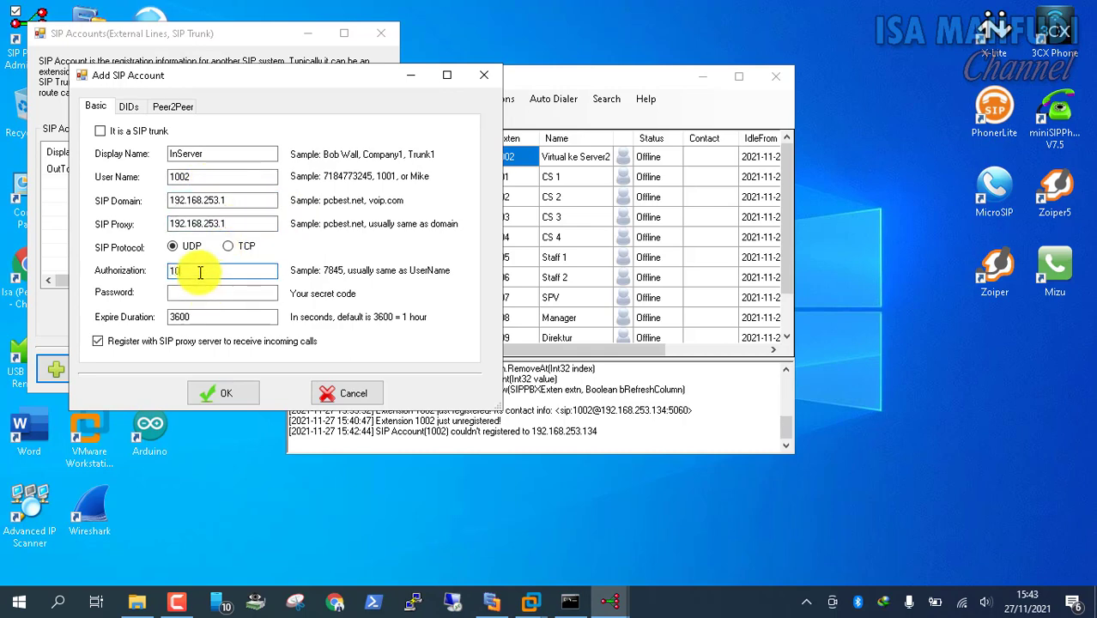
key(Tab)
text(1)
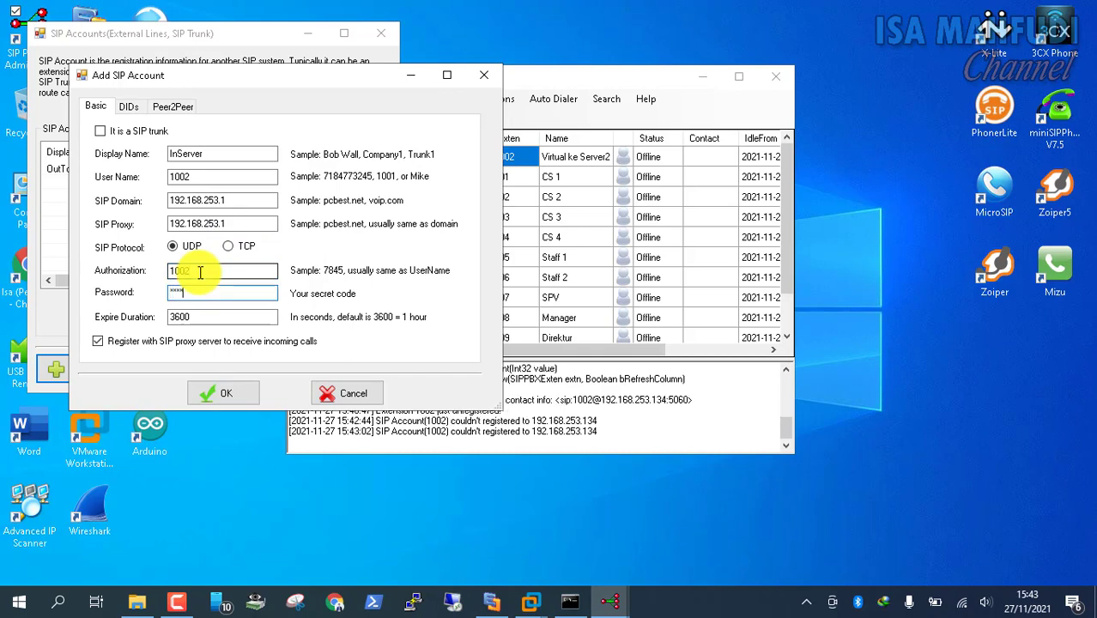
click(220, 394)
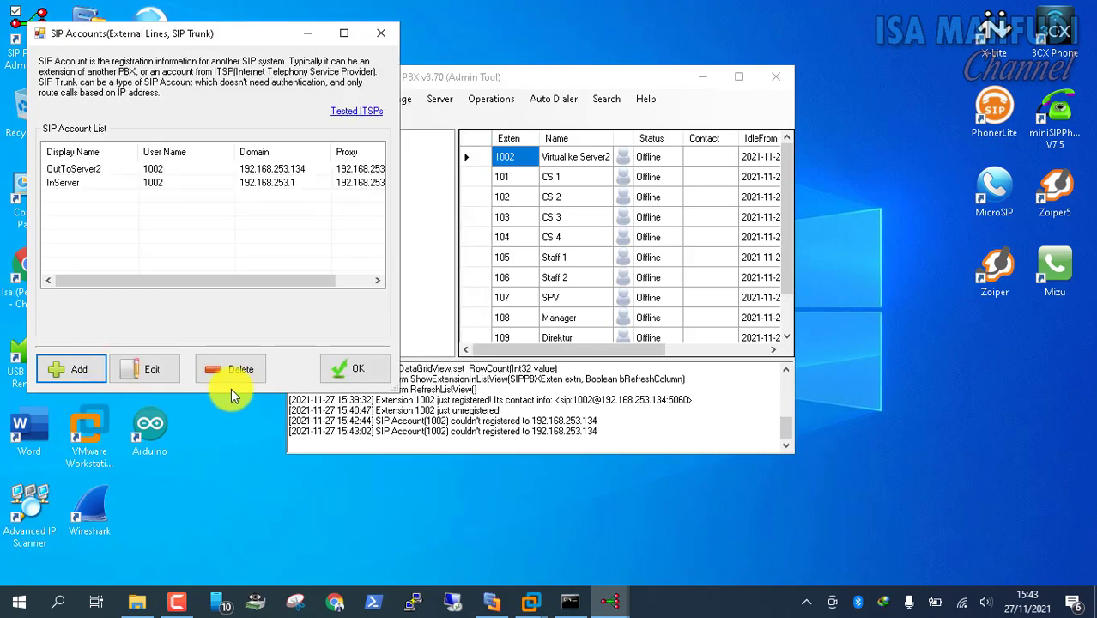
Close the account list, confirm InServer shows Up, and bring up the Dial Plans list
click(358, 371)
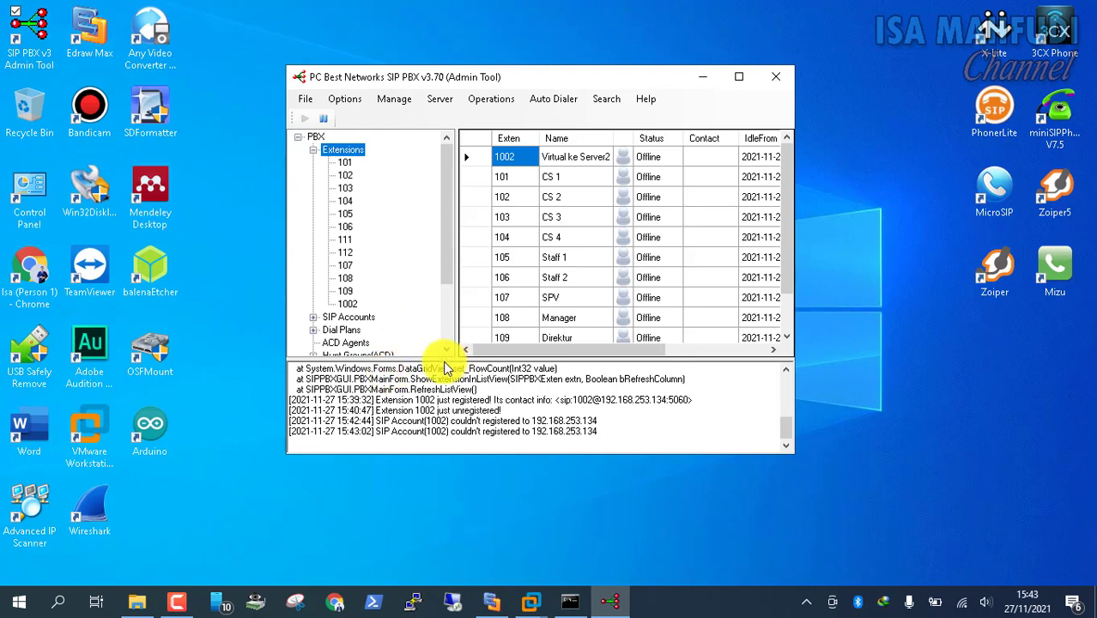
click(361, 318)
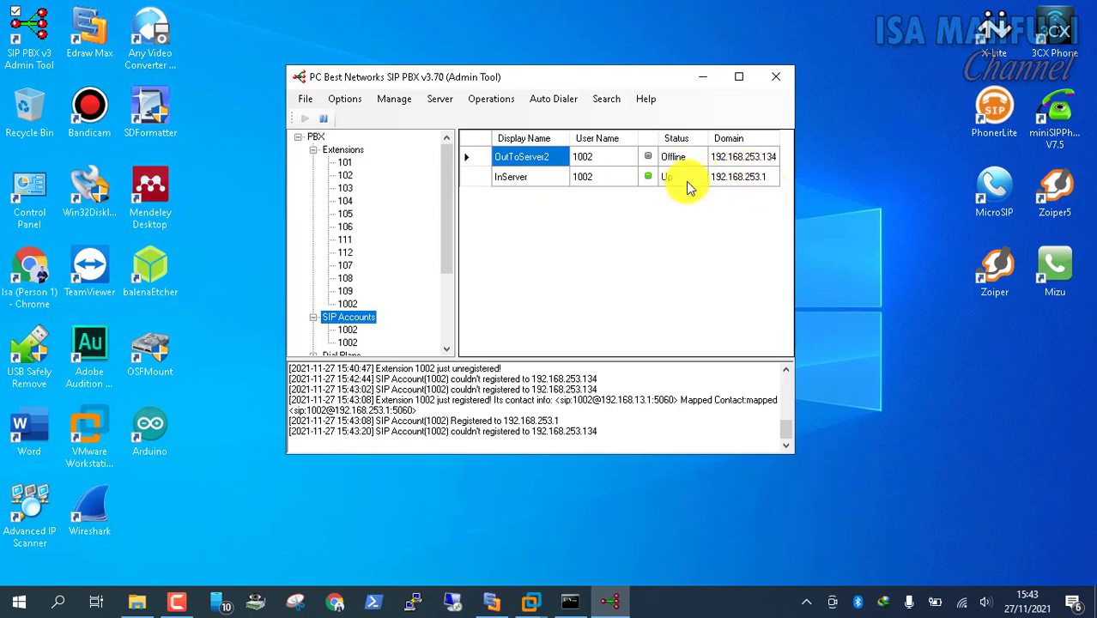
click(344, 150)
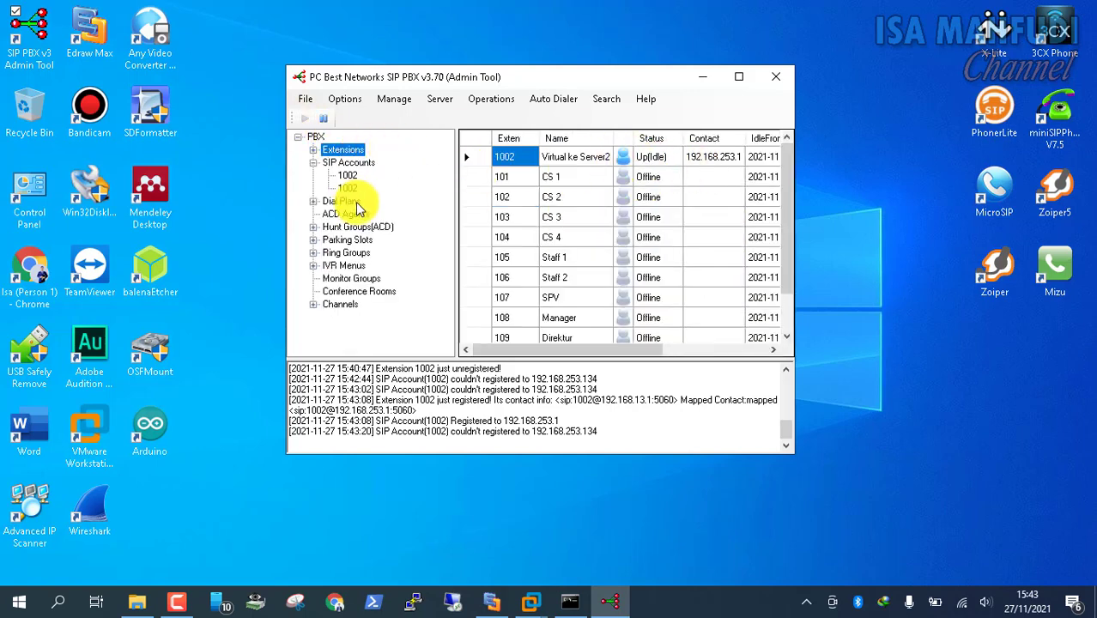
click(357, 163)
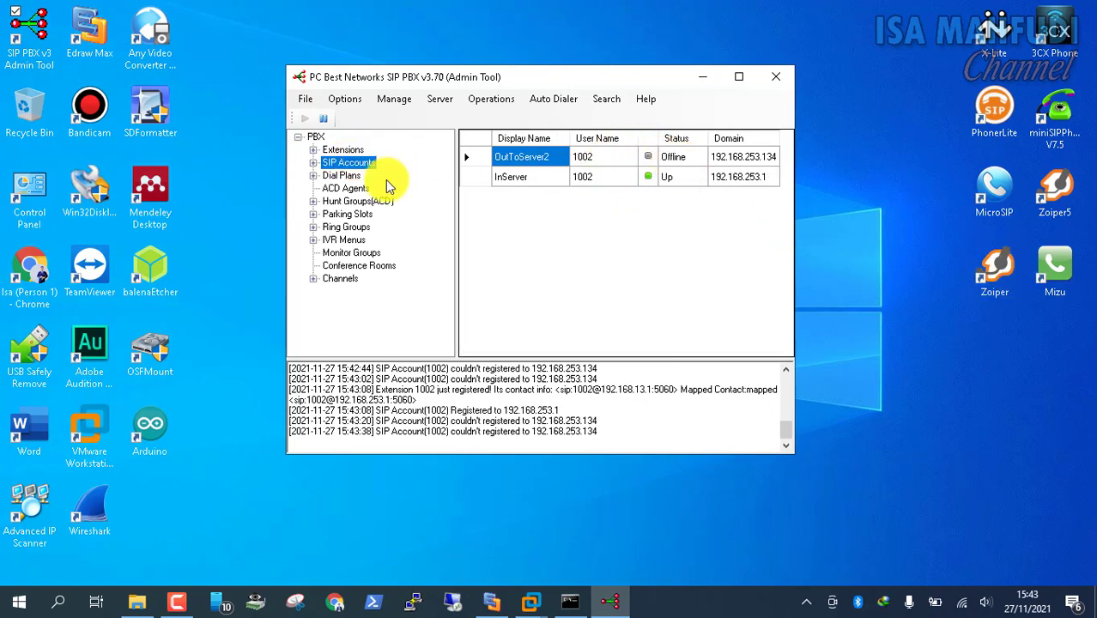
click(342, 100)
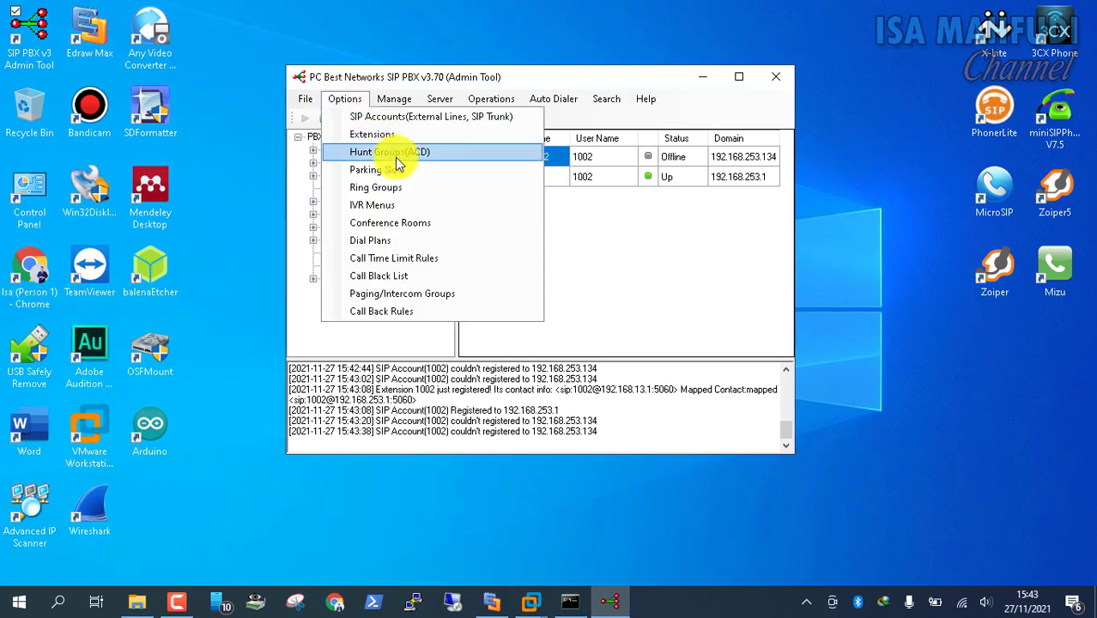
click(352, 241)
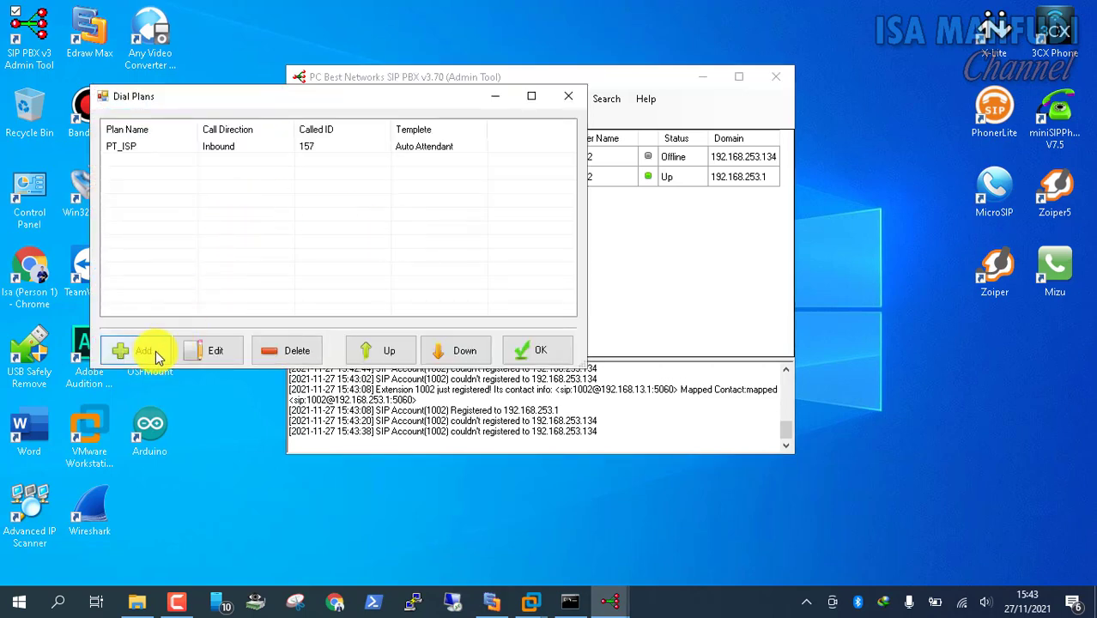
Select the existing PT_ISP plan, move the Dial Plans window aside, and begin a new dial plan
click(122, 146)
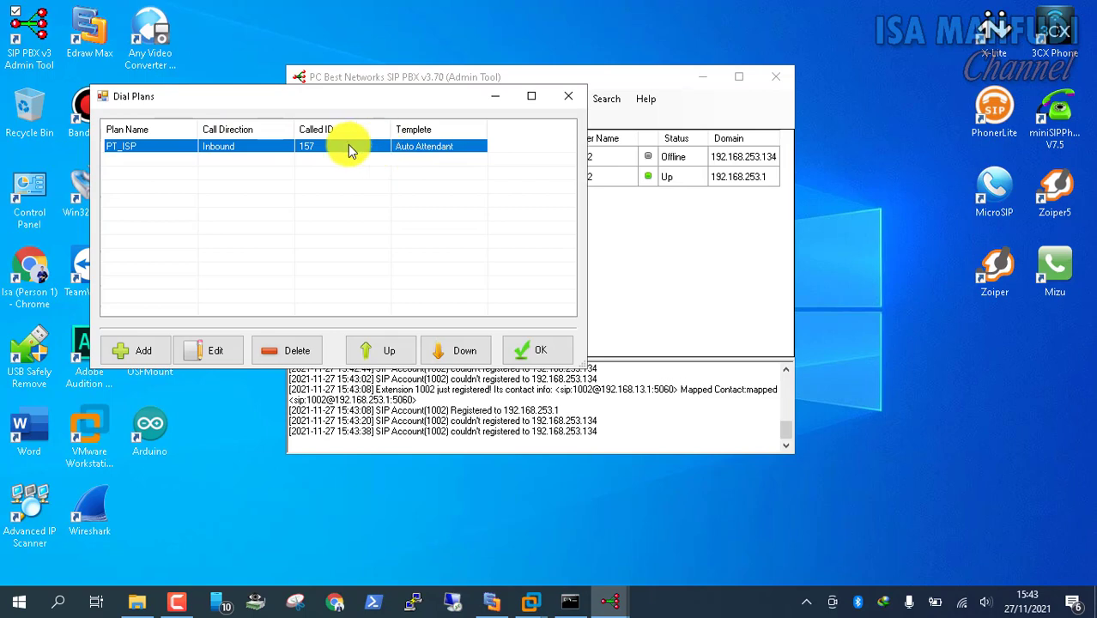
drag(278, 100, 409, 166)
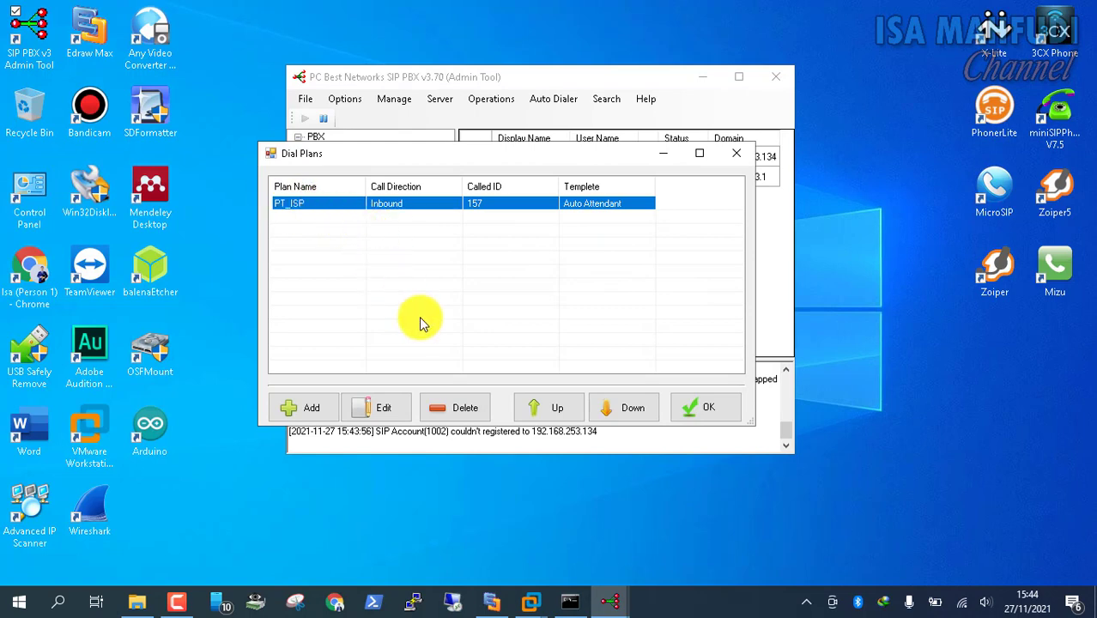
click(310, 406)
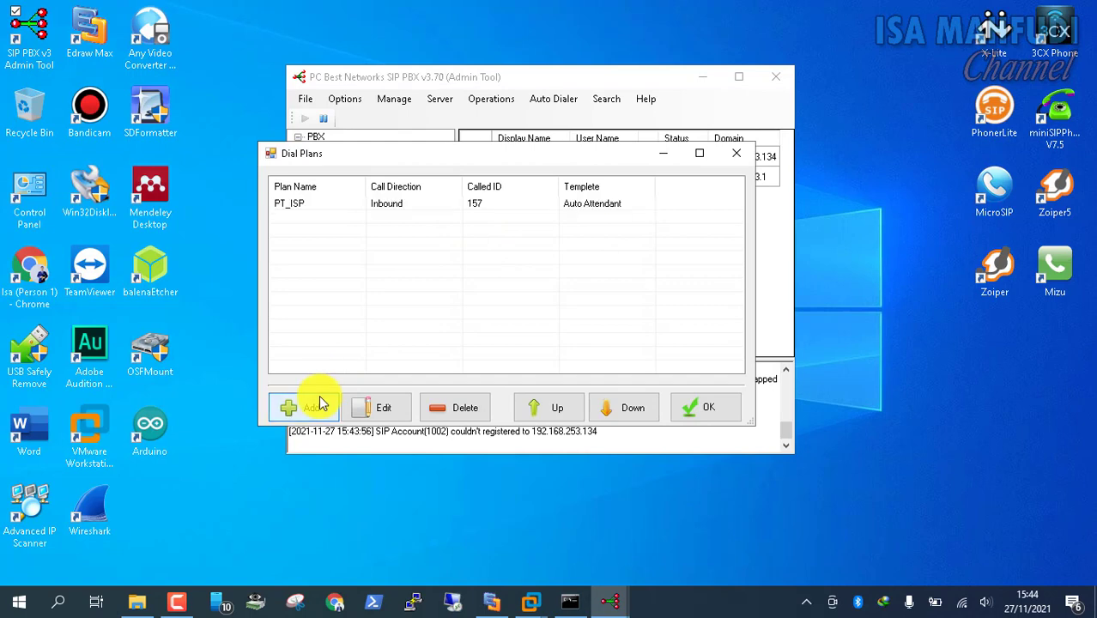
click(244, 175)
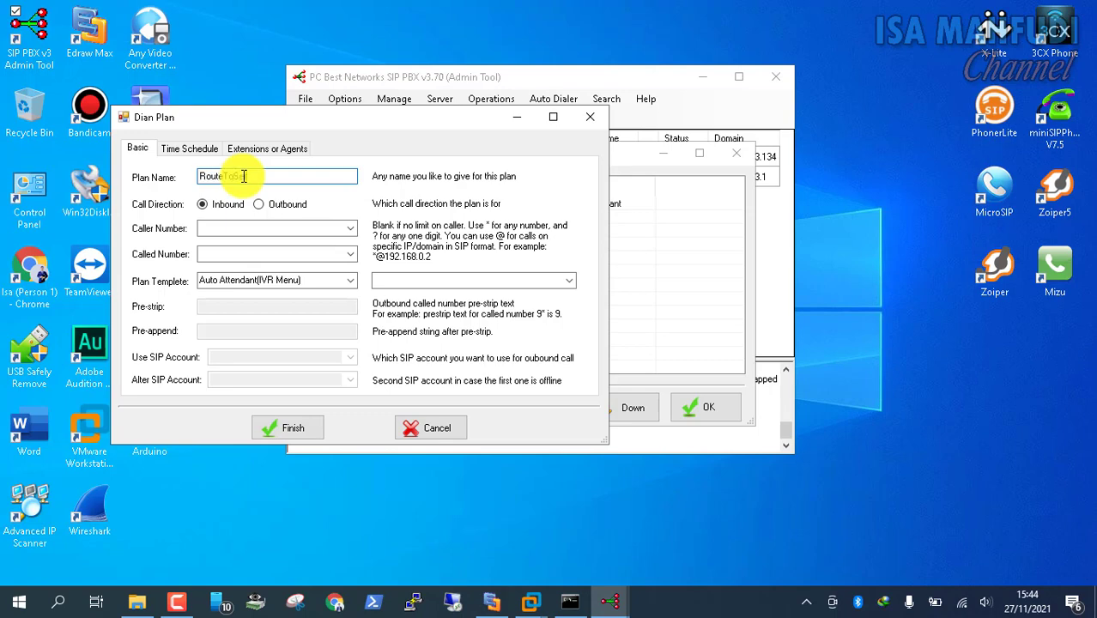
Save outbound dial plan RouteToServer2 with called number 9* and pre-strip 9 via OutToServer2
text(RouteToServer2)
key(Tab)
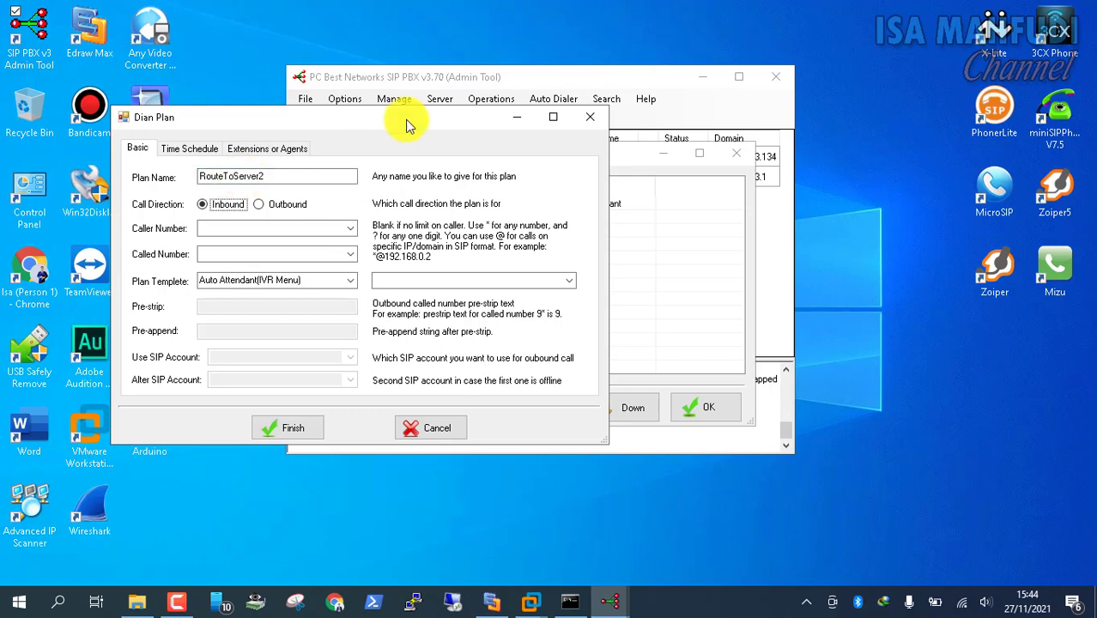
click(262, 208)
click(246, 254)
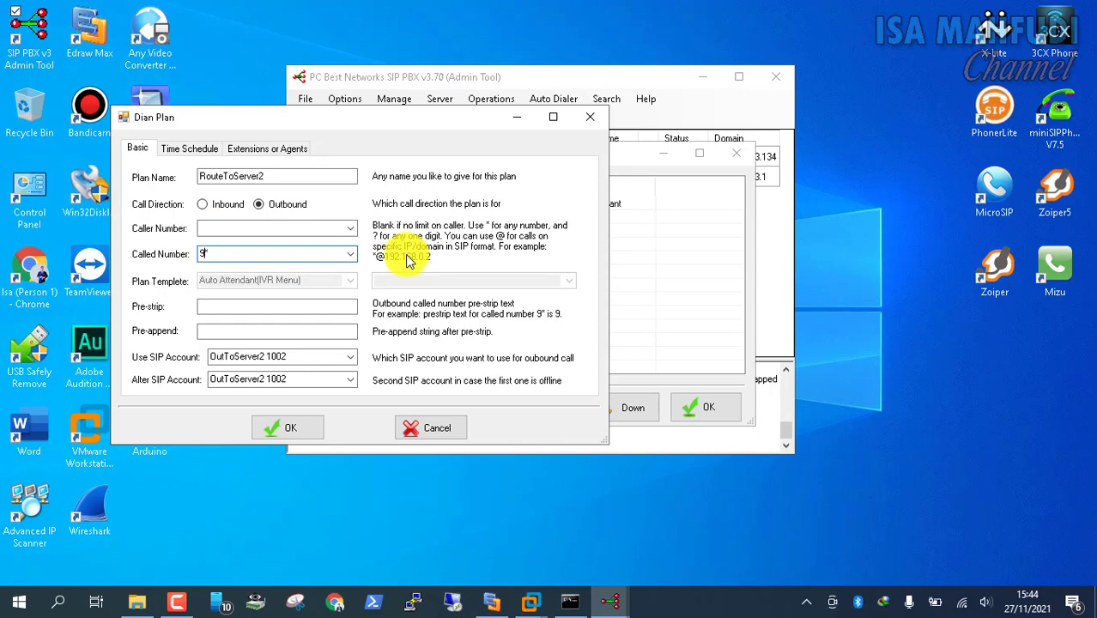
click(206, 255)
text(*)
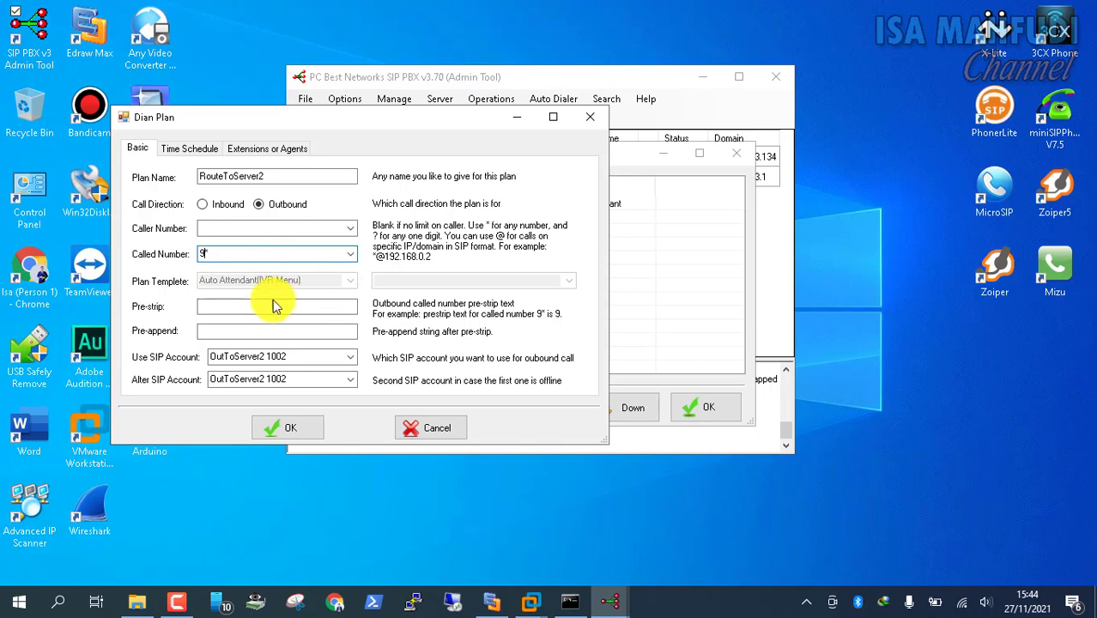
drag(222, 257, 200, 258)
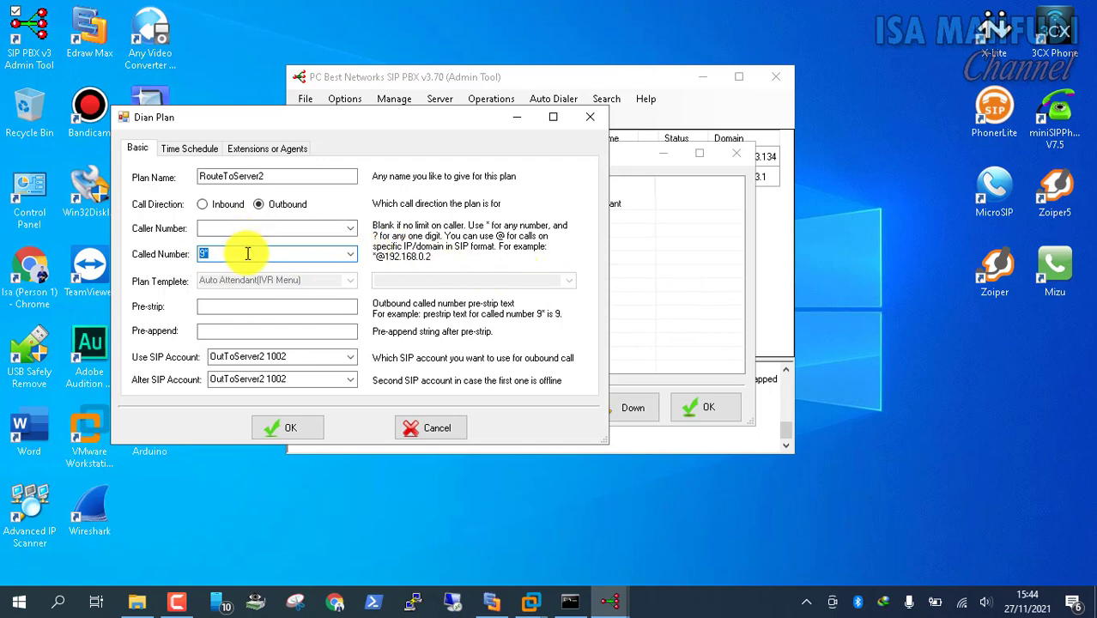
click(237, 308)
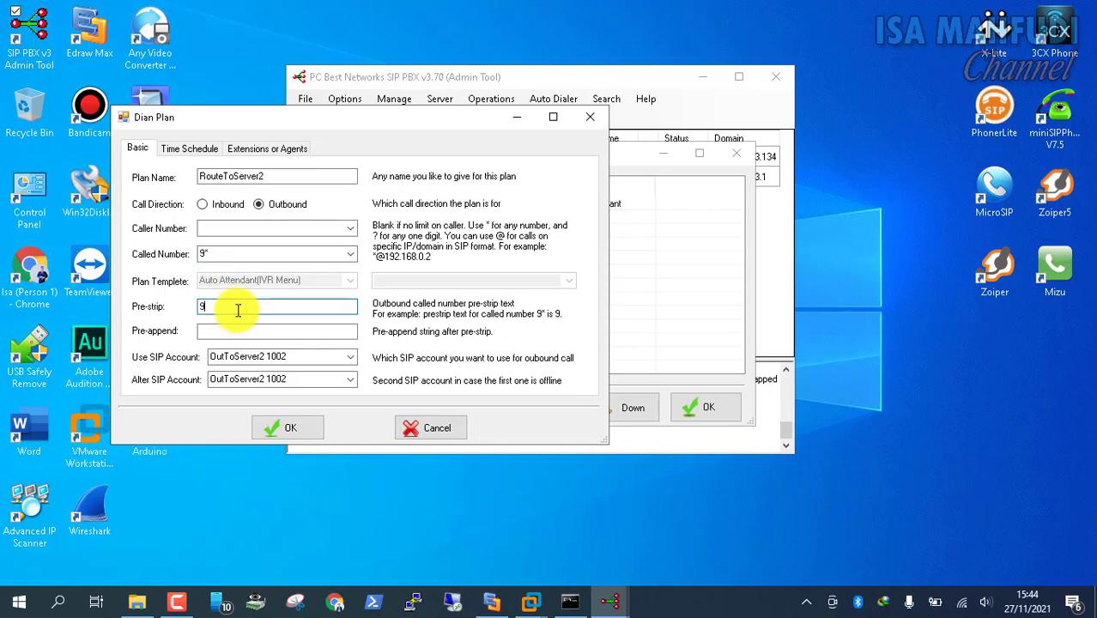
text(9)
double_click(214, 306)
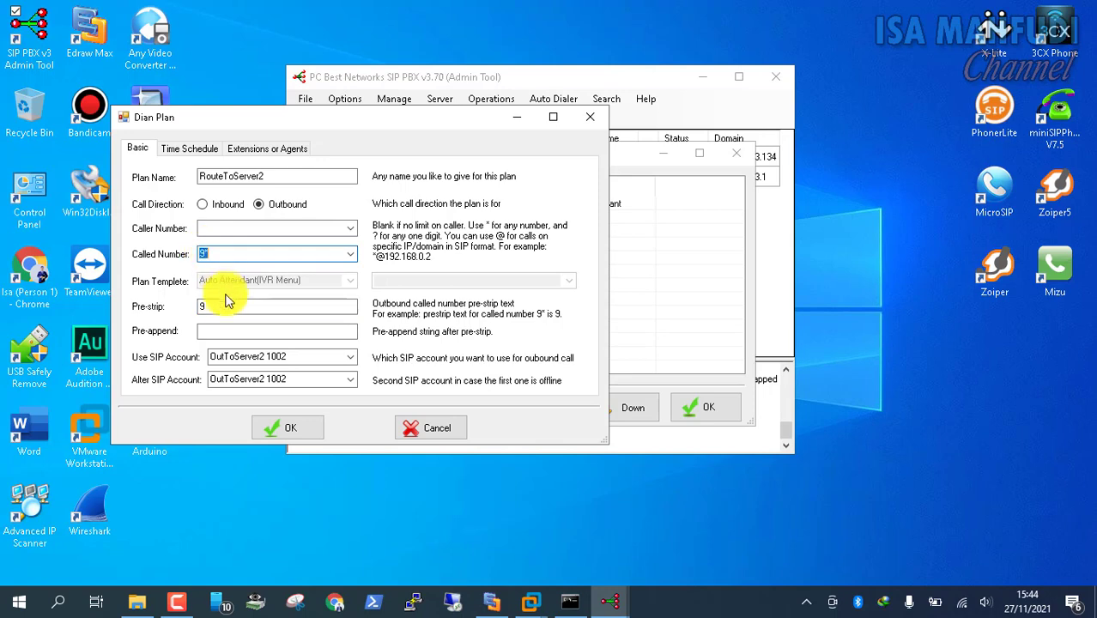
click(305, 429)
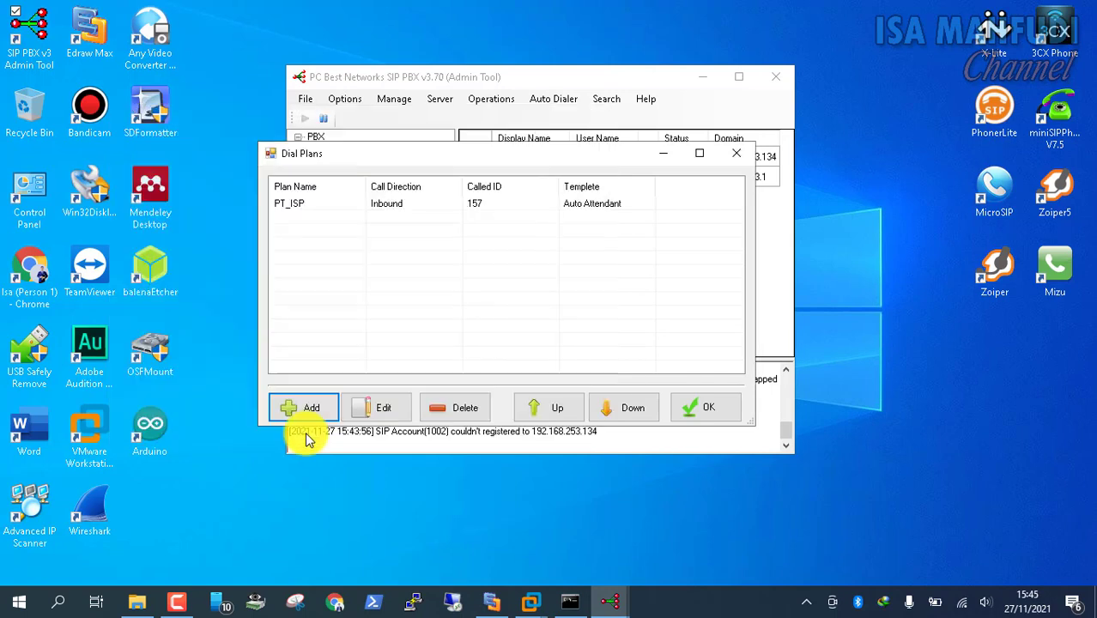
Add inbound dial plan RouteInServer routing called number 9 to extension 101 with the Dial Extension template
click(311, 408)
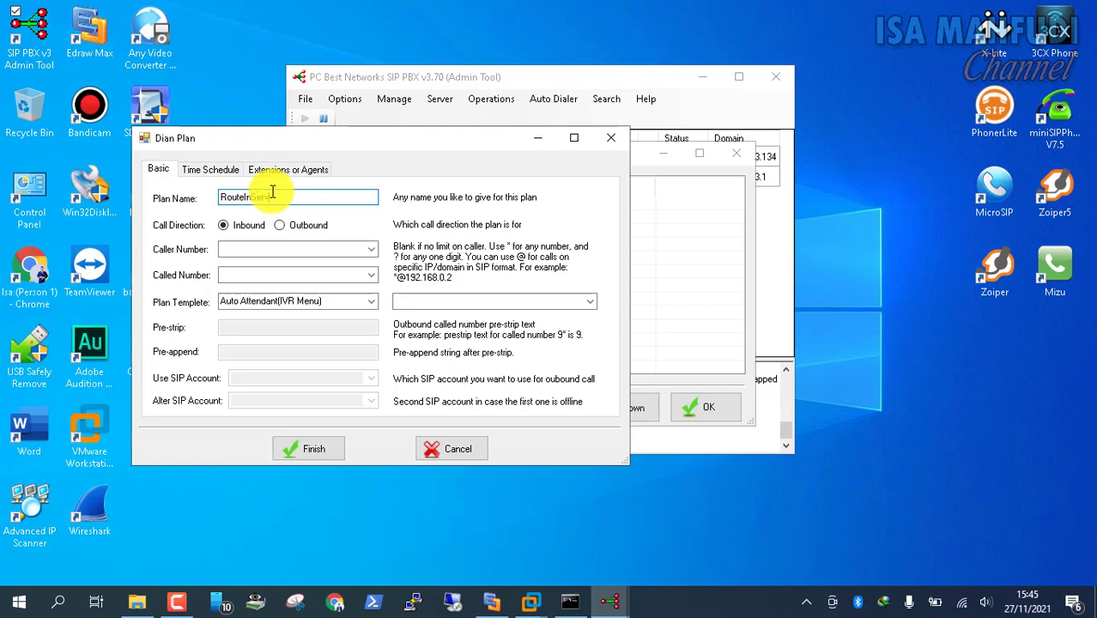
click(269, 274)
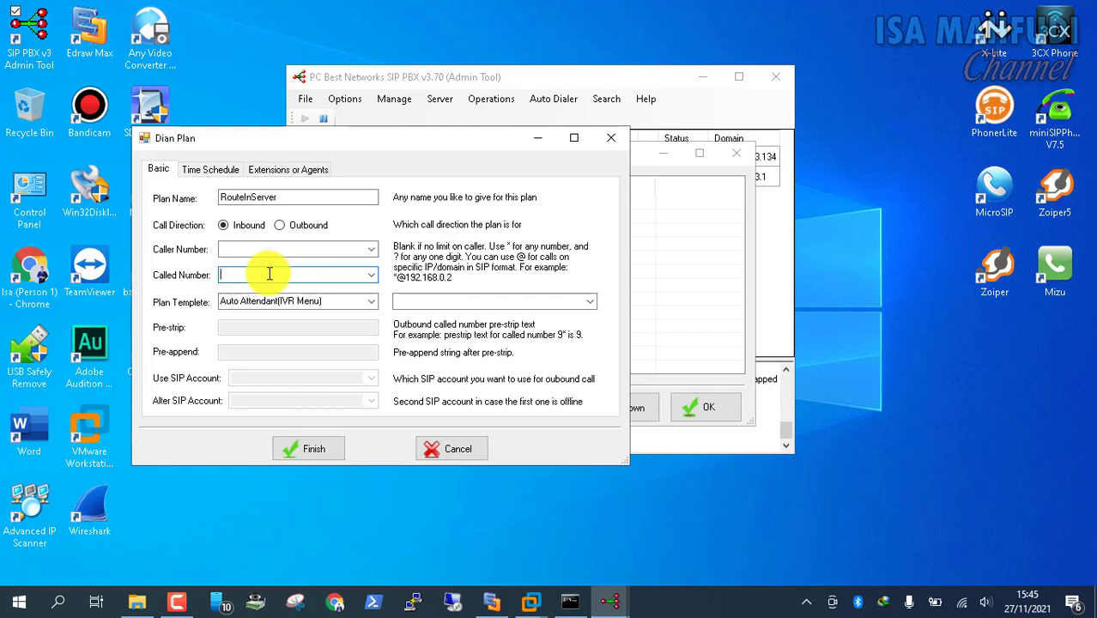
click(372, 302)
click(366, 350)
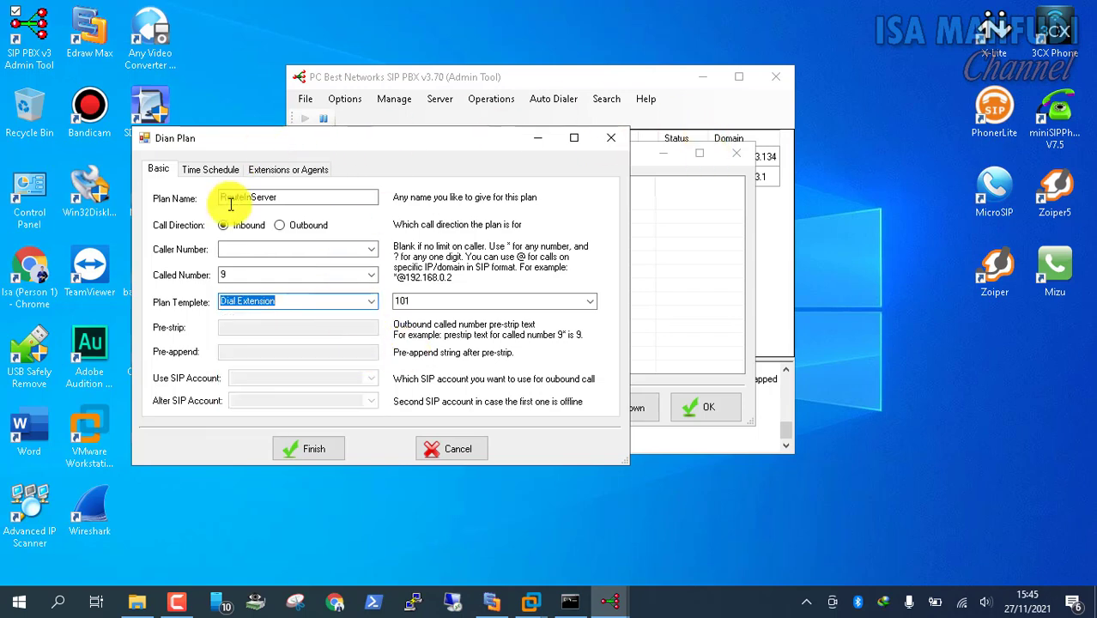
drag(262, 276, 219, 273)
click(272, 276)
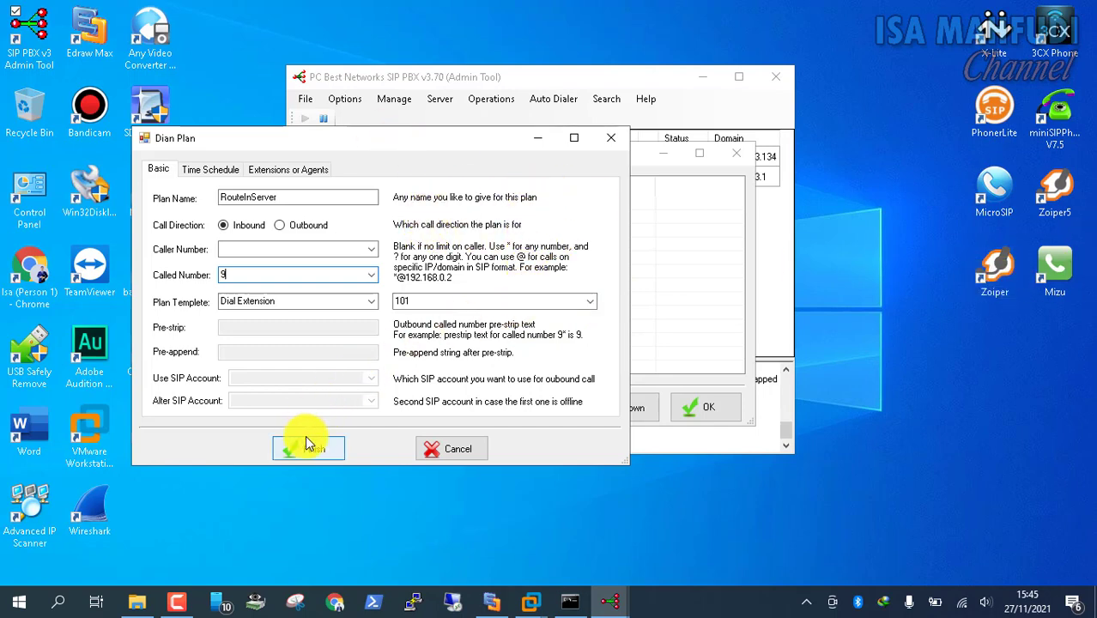
click(325, 447)
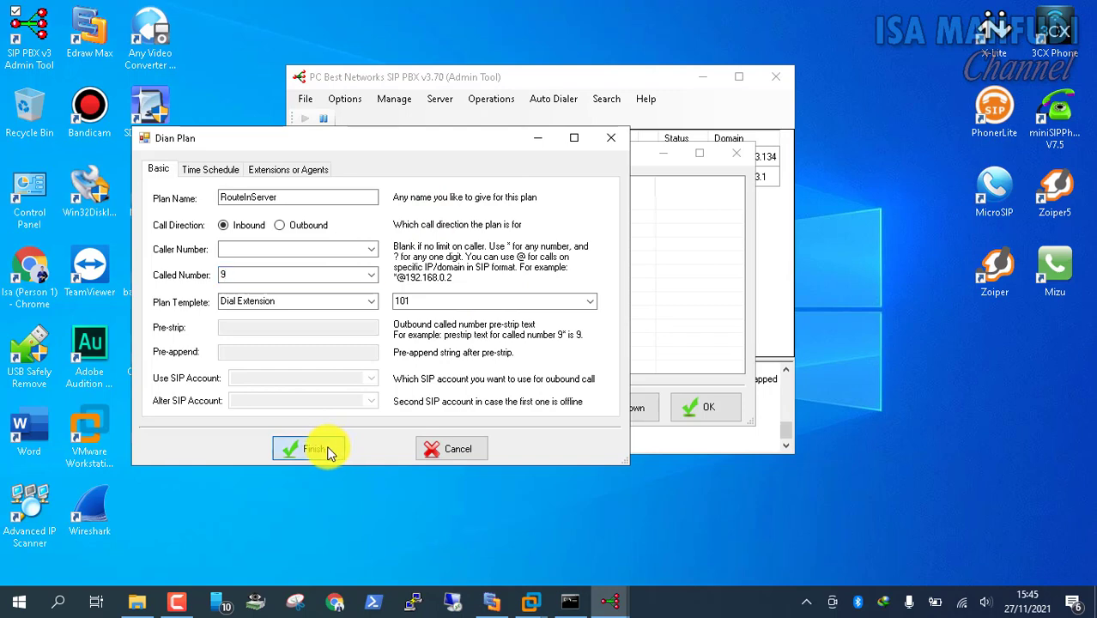
Close the dial plans list, move the admin tool aside, and switch to the Windows 8.1 Pro (2) VM
click(729, 417)
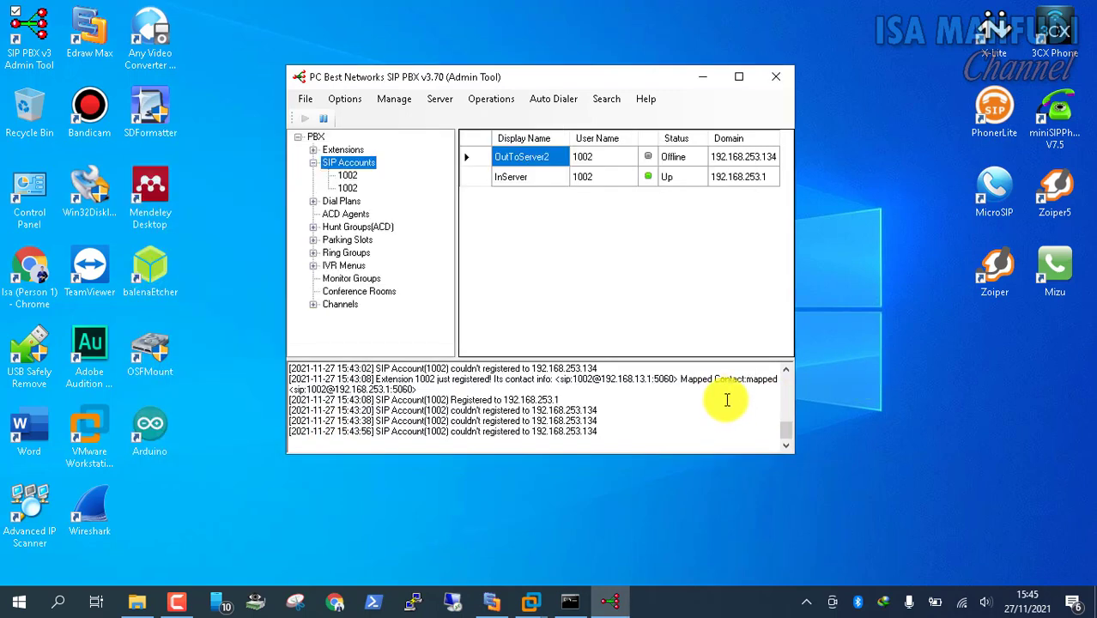
drag(464, 78, 418, 86)
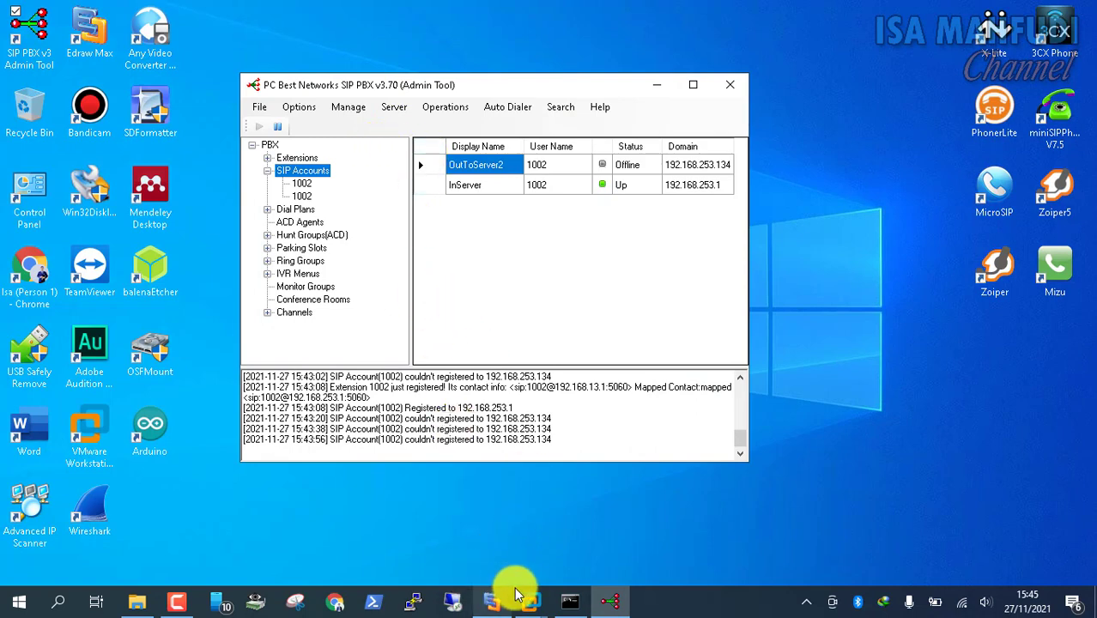
mouse_move(527, 593)
click(649, 475)
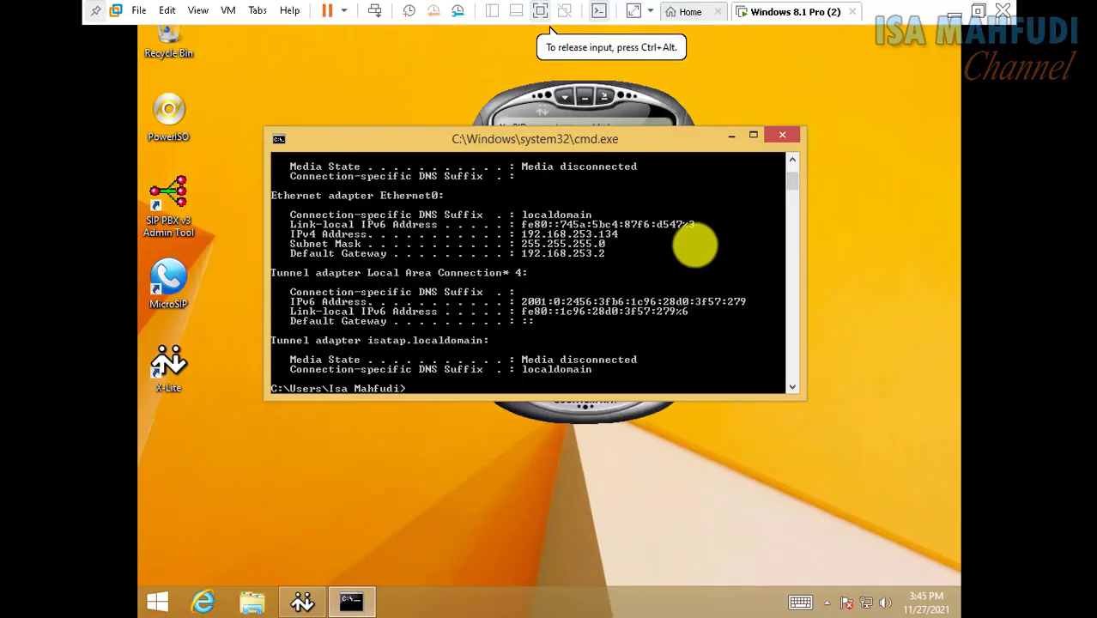
In the VM, close the command prompt, launch the PBX admin tool, and open its Extensions list (201–203)
click(795, 133)
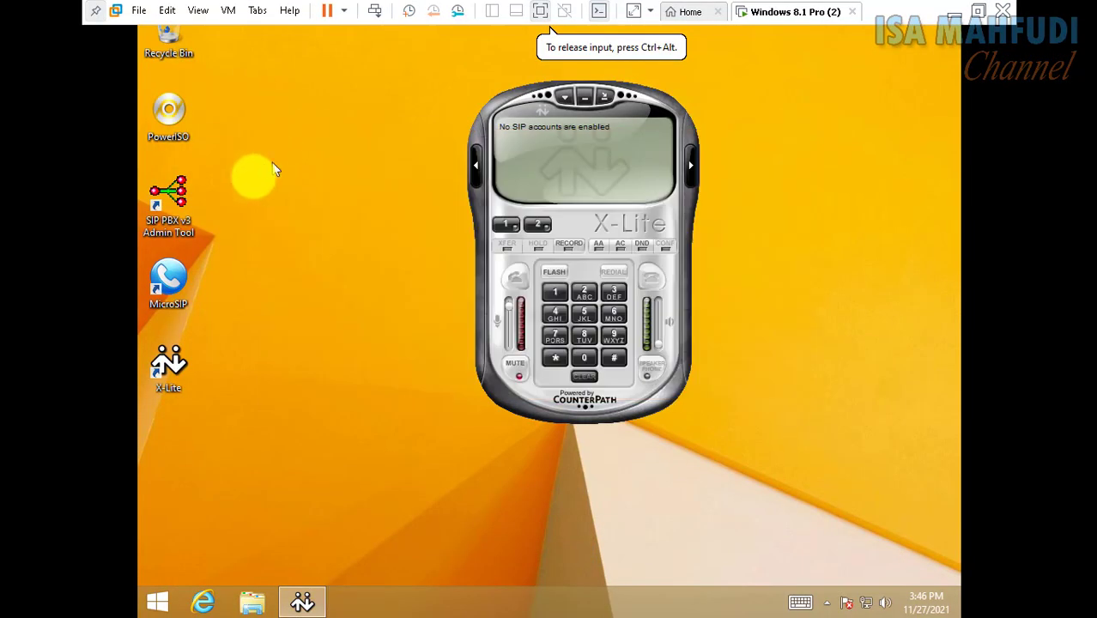
click(166, 206)
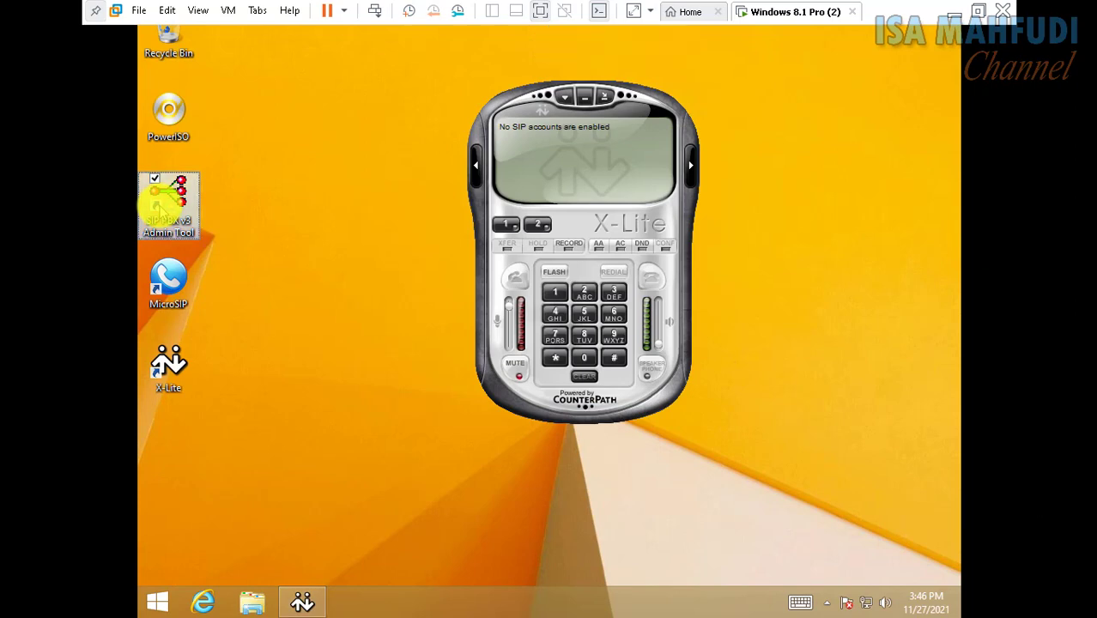
double_click(165, 206)
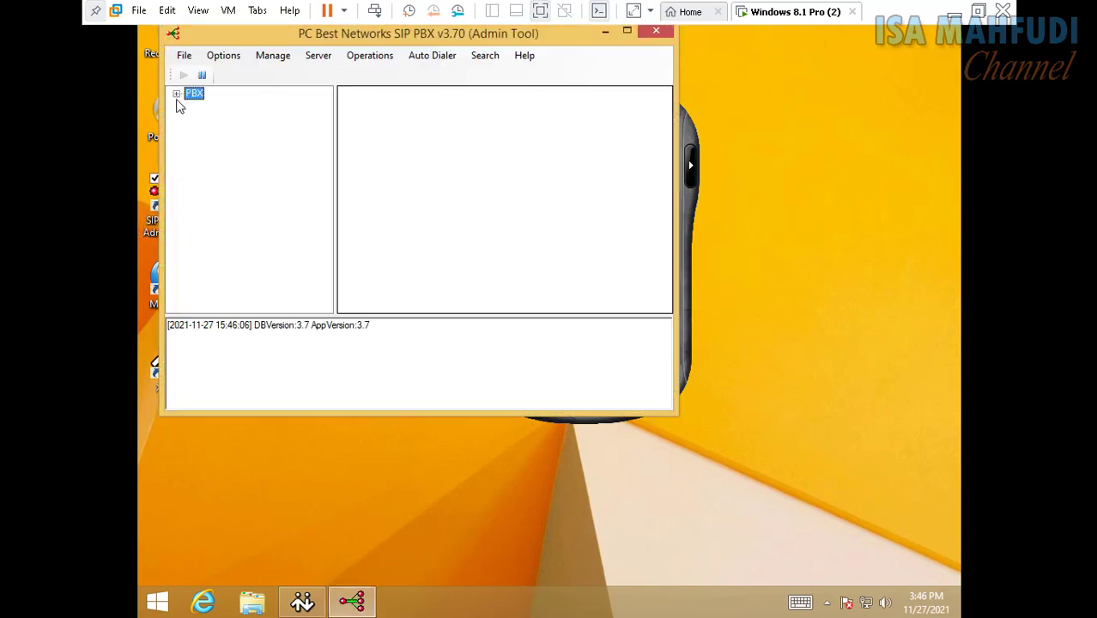
click(176, 94)
double_click(212, 106)
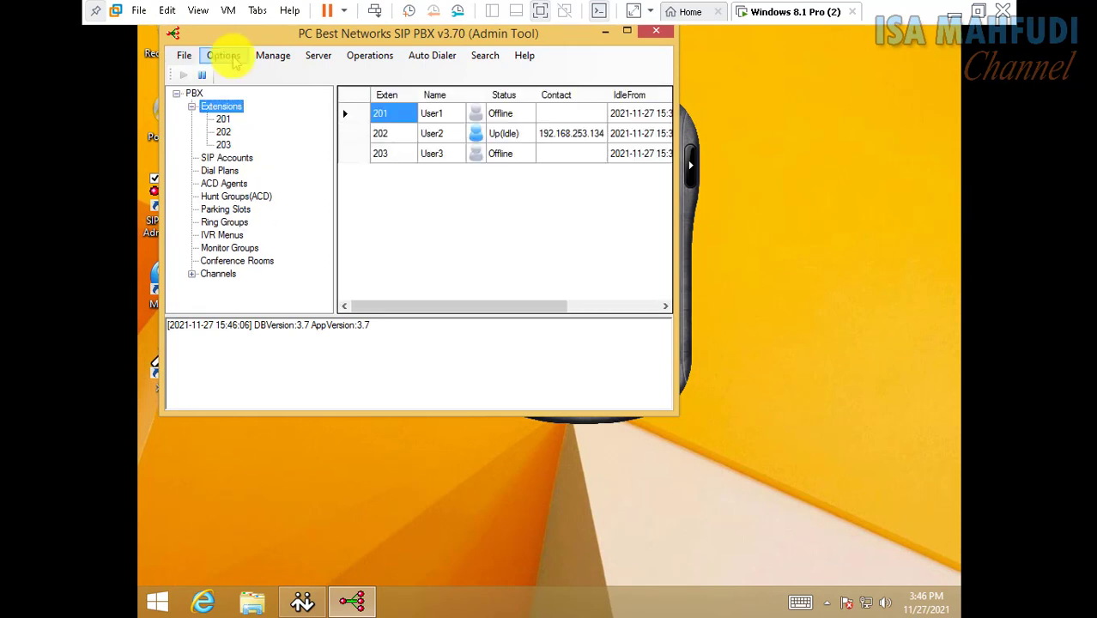
click(225, 56)
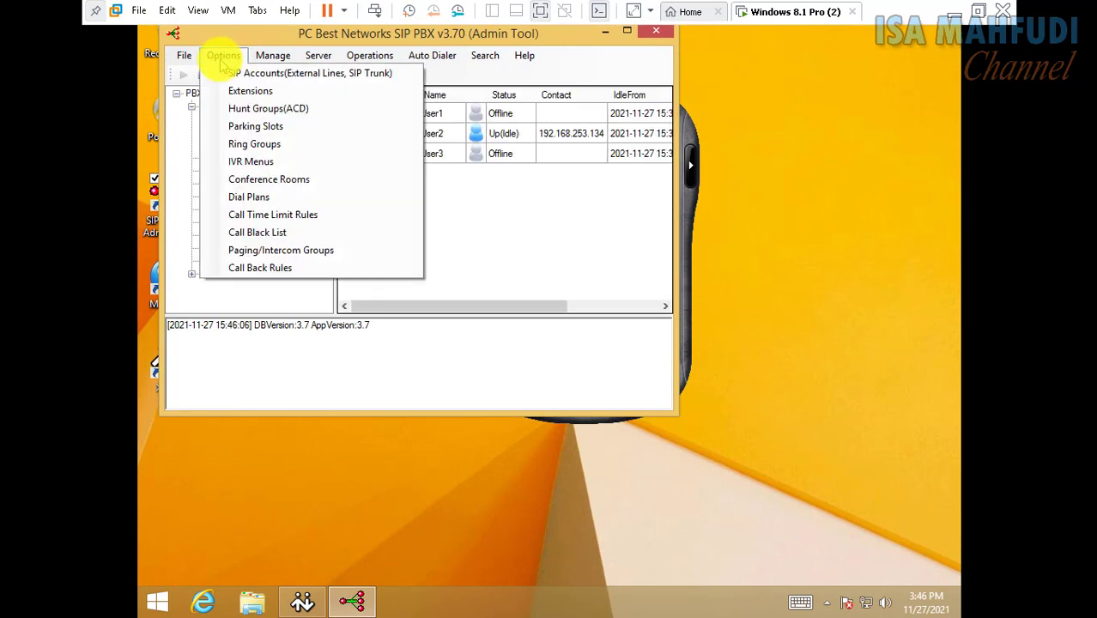
click(253, 91)
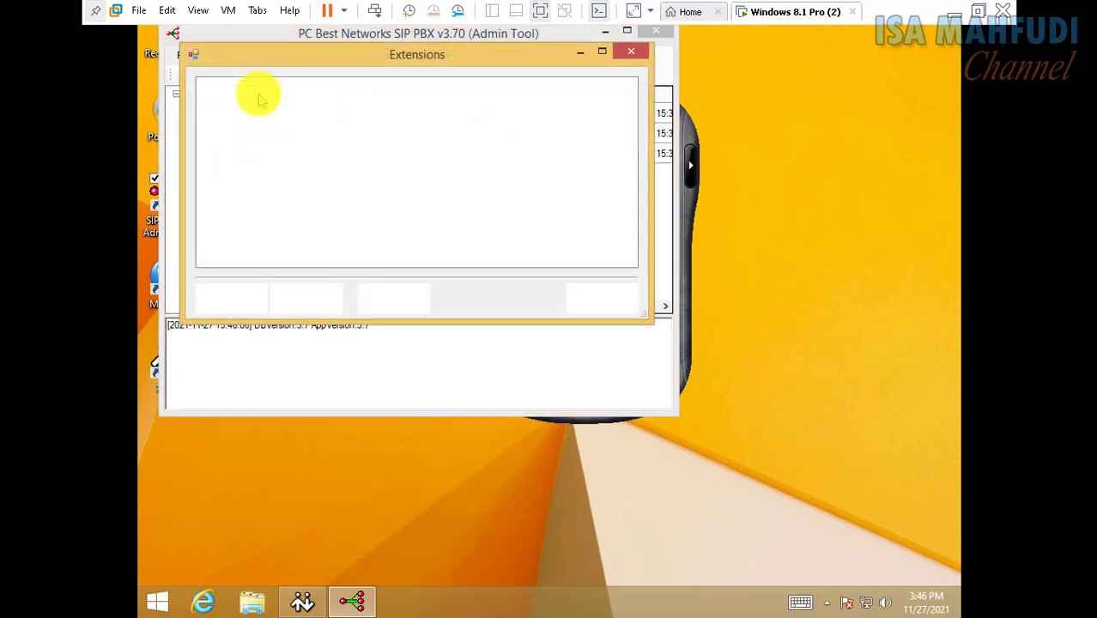
Add extension 1002 with user name 'Virtual ke Server1' and its password
click(241, 305)
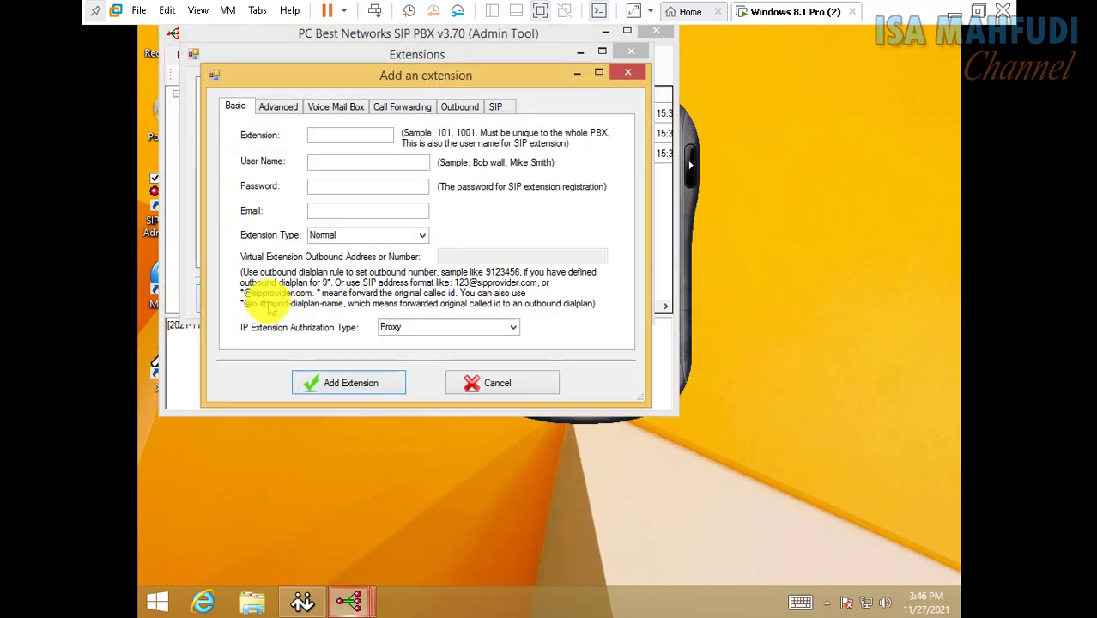
text(1002)
key(Tab)
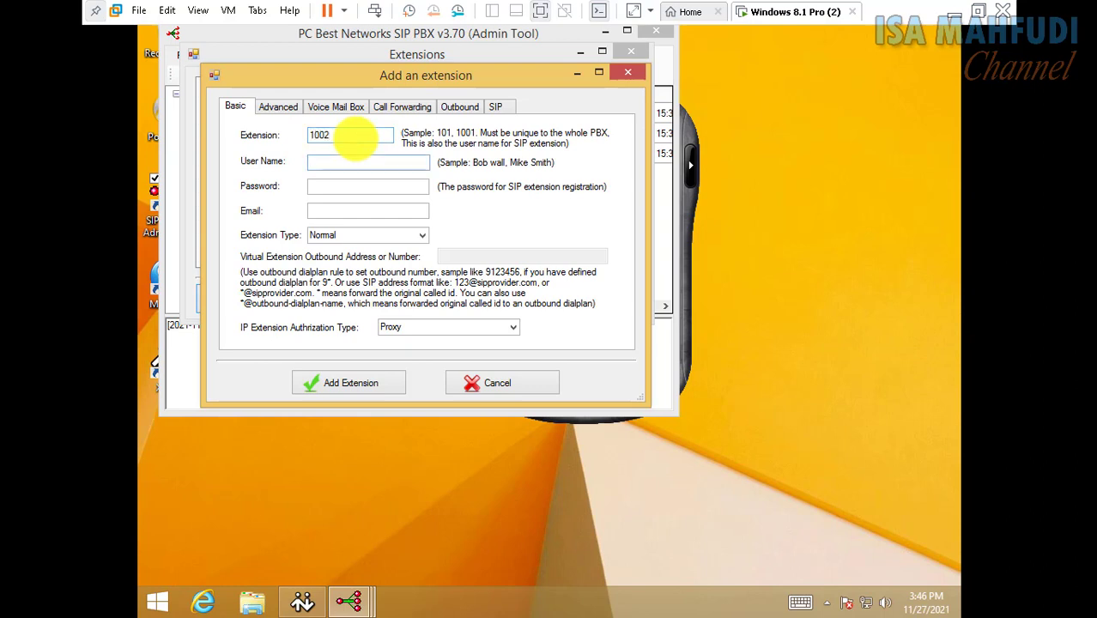
text(Virtual ke Server1)
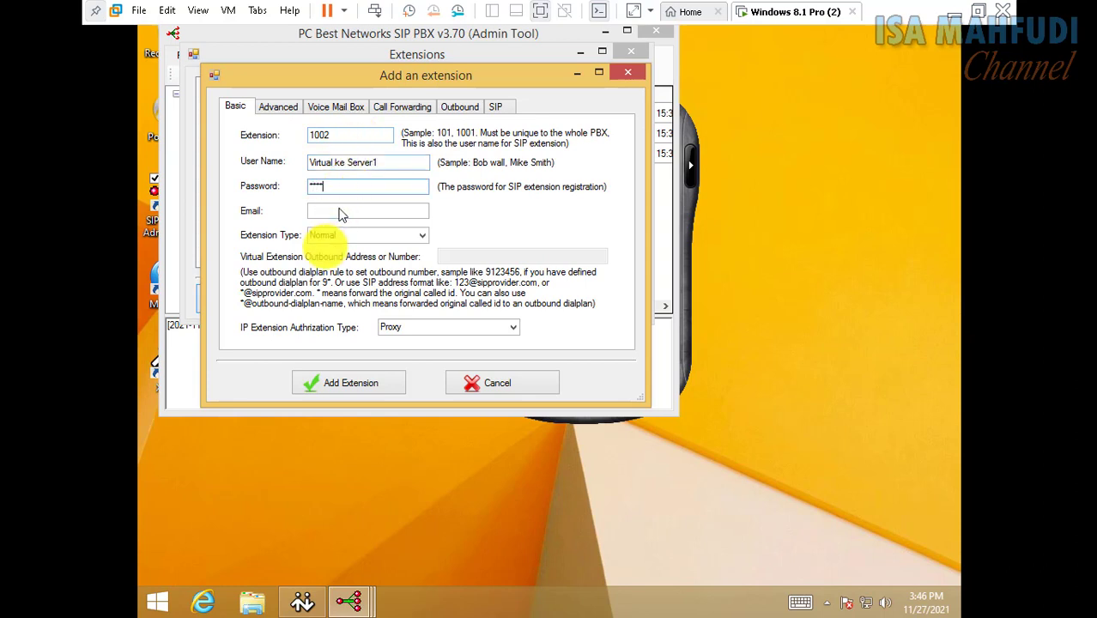
click(369, 384)
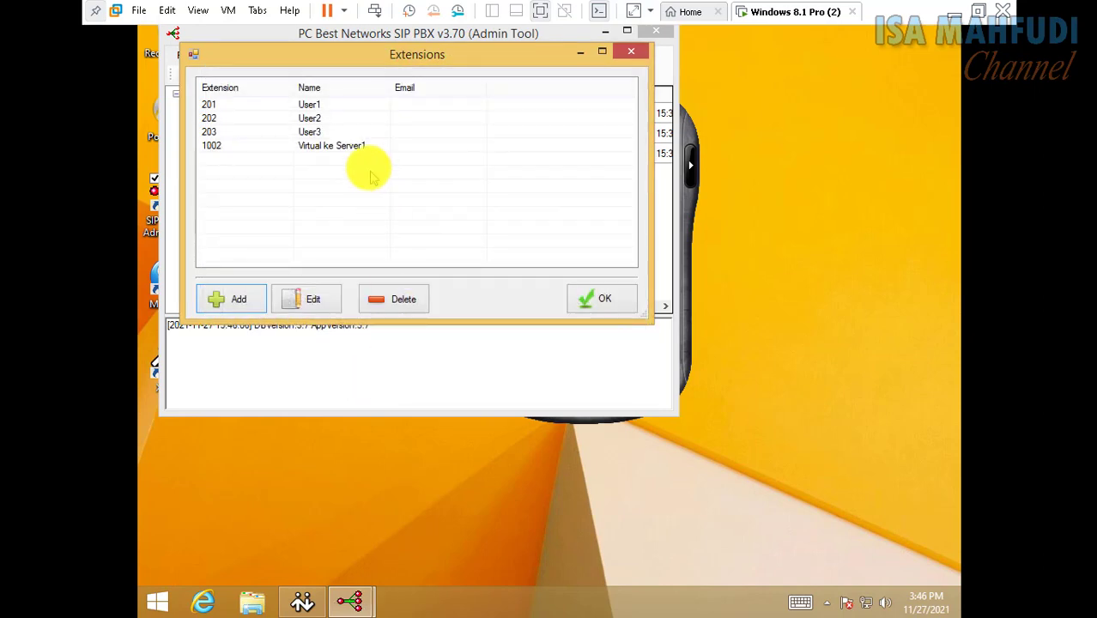
Change extension 1002's type to Virtual and close the extensions list
click(331, 146)
click(315, 298)
click(442, 257)
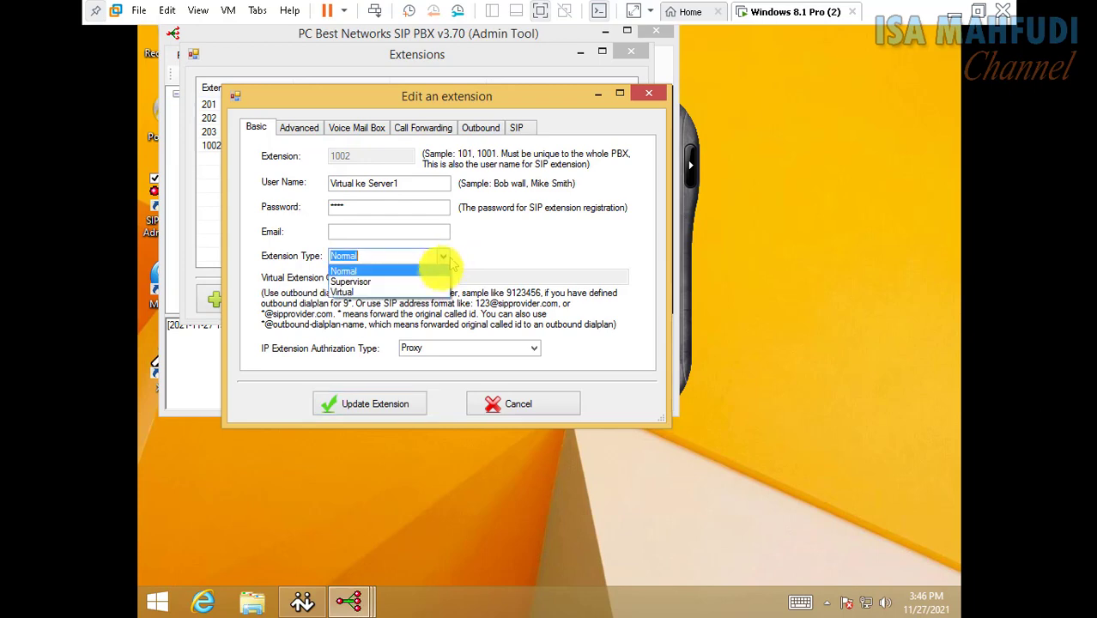
click(431, 282)
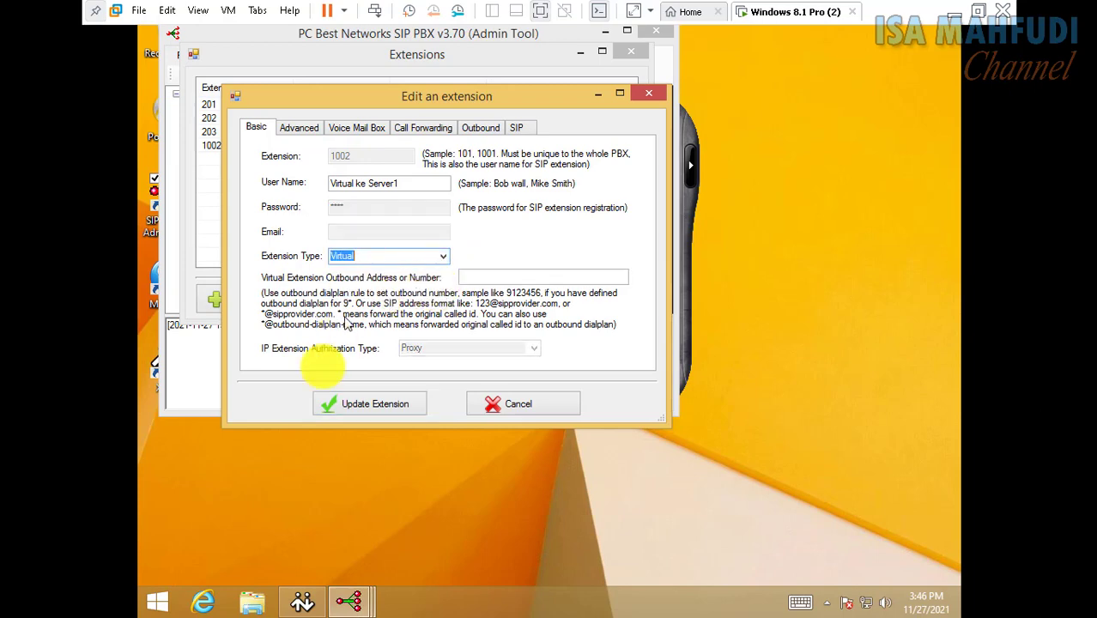
click(352, 403)
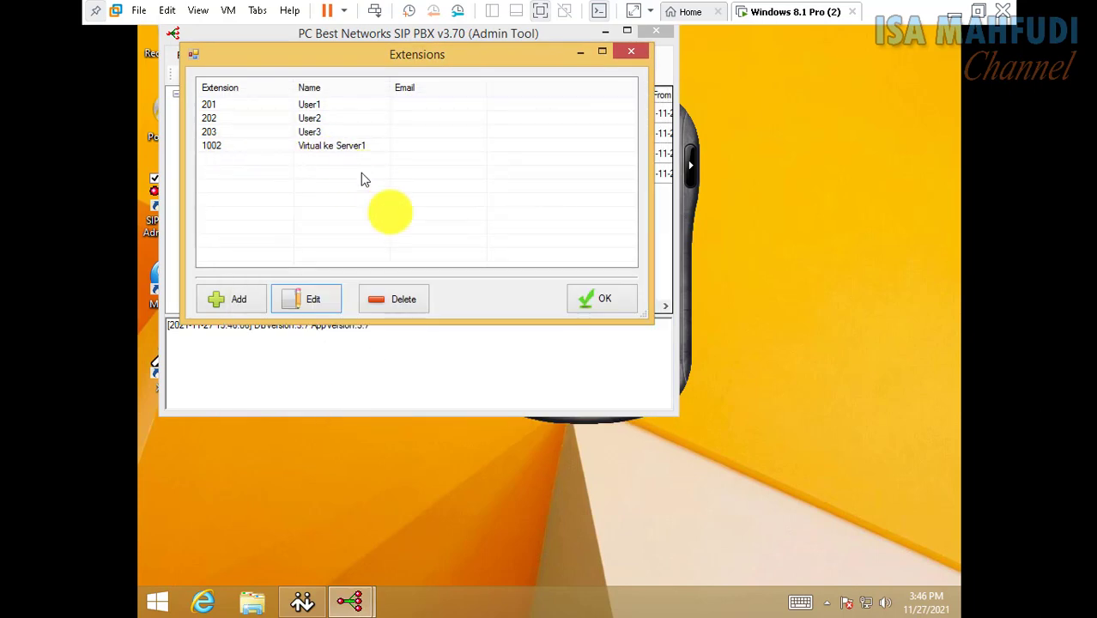
click(614, 300)
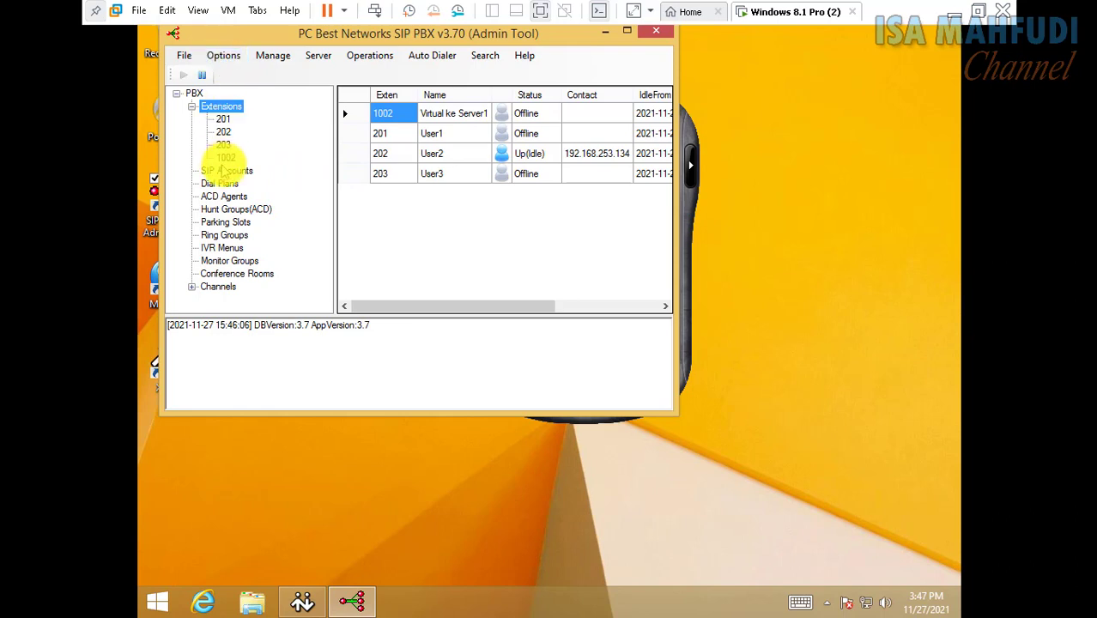
Start a new SIP account with display name OutToServer1 and user name 1002
click(223, 170)
click(222, 54)
click(238, 77)
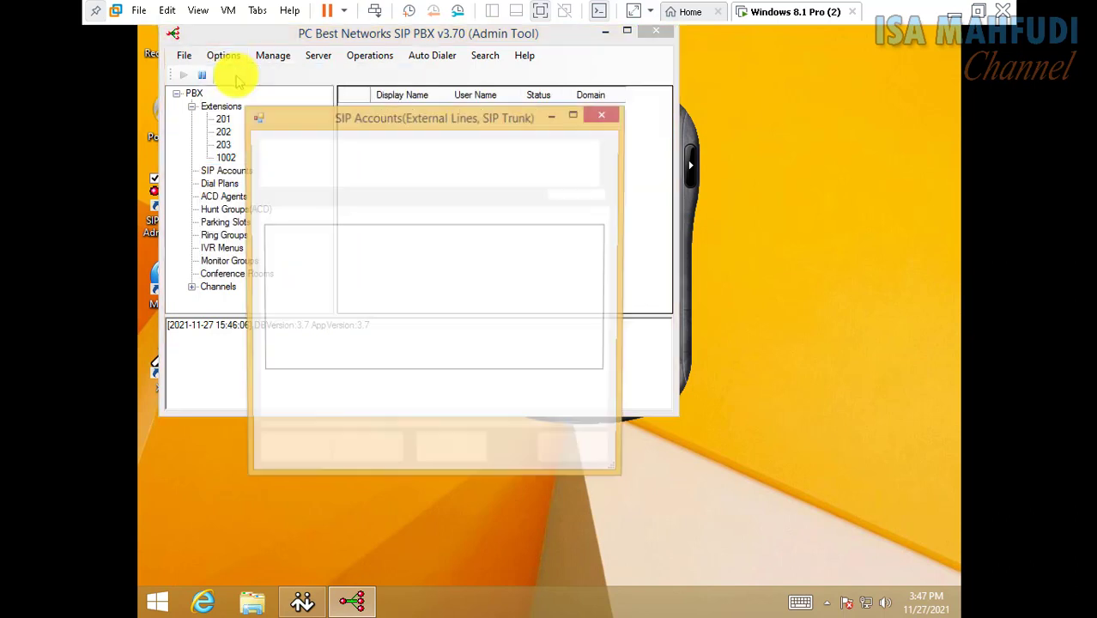
click(297, 453)
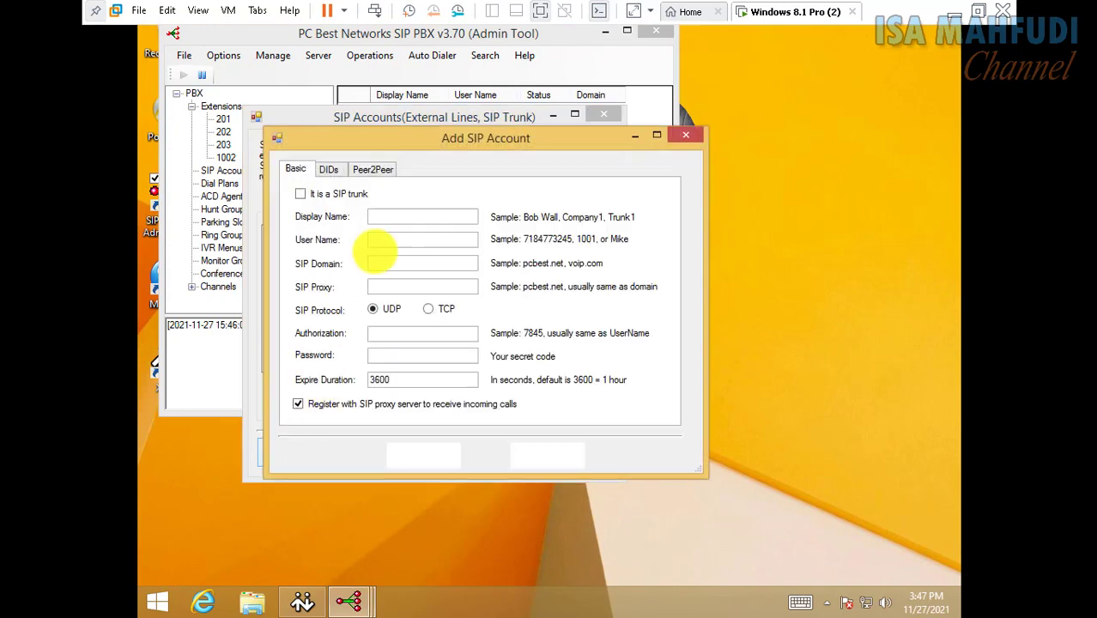
click(416, 215)
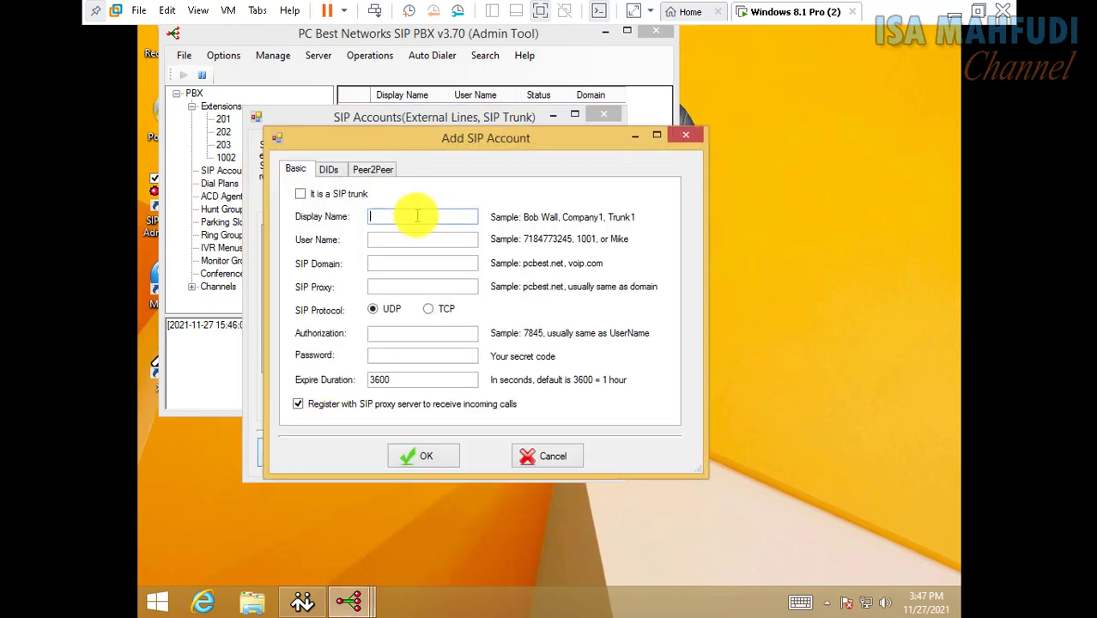
text(R)
key(BackSpace)
text(OutToServer1)
click(441, 239)
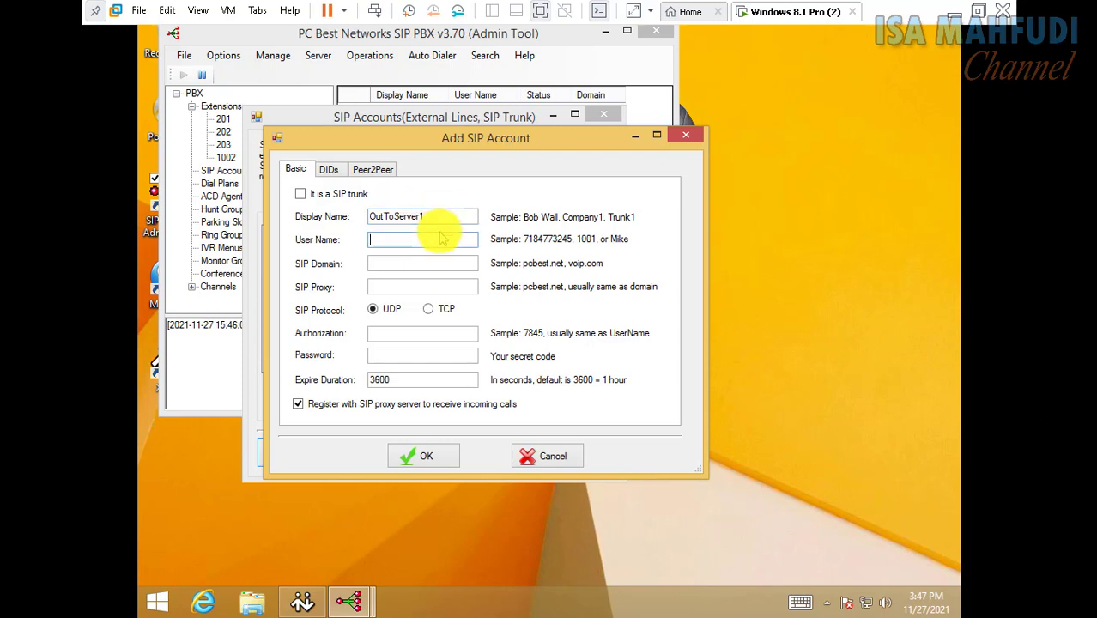
text(1002)
key(Tab)
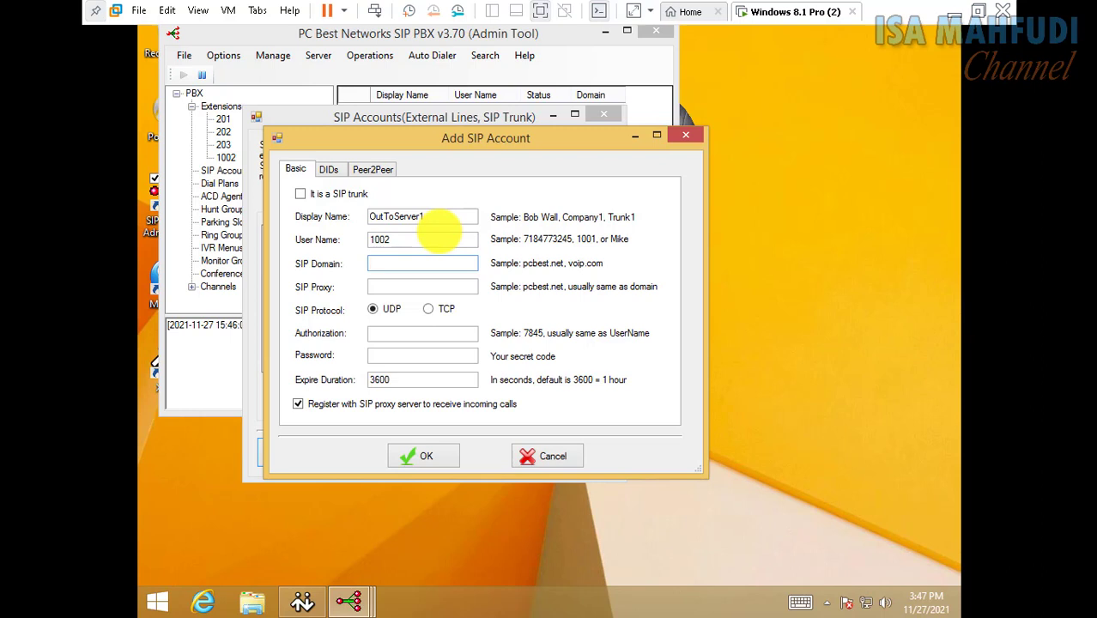
Set domain and proxy to 192.168.253.1, authorization 1002 and the password, then save
text(192.168.253.1)
key(ctrl+a)
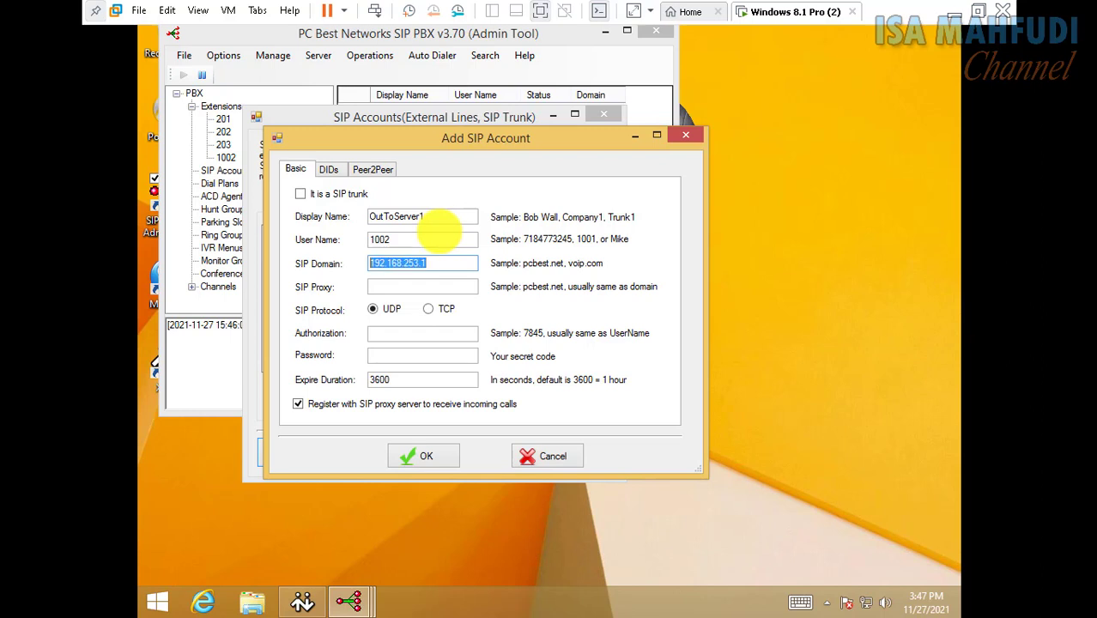
key(ctrl+c)
click(423, 286)
key(ctrl+v)
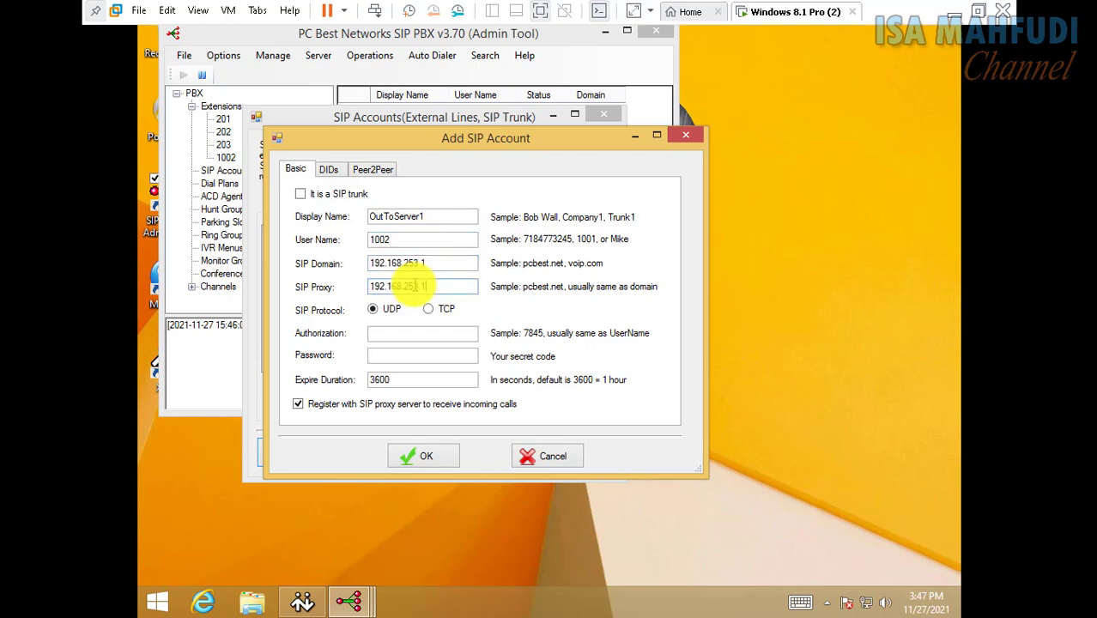
click(430, 334)
text(1002)
key(Tab)
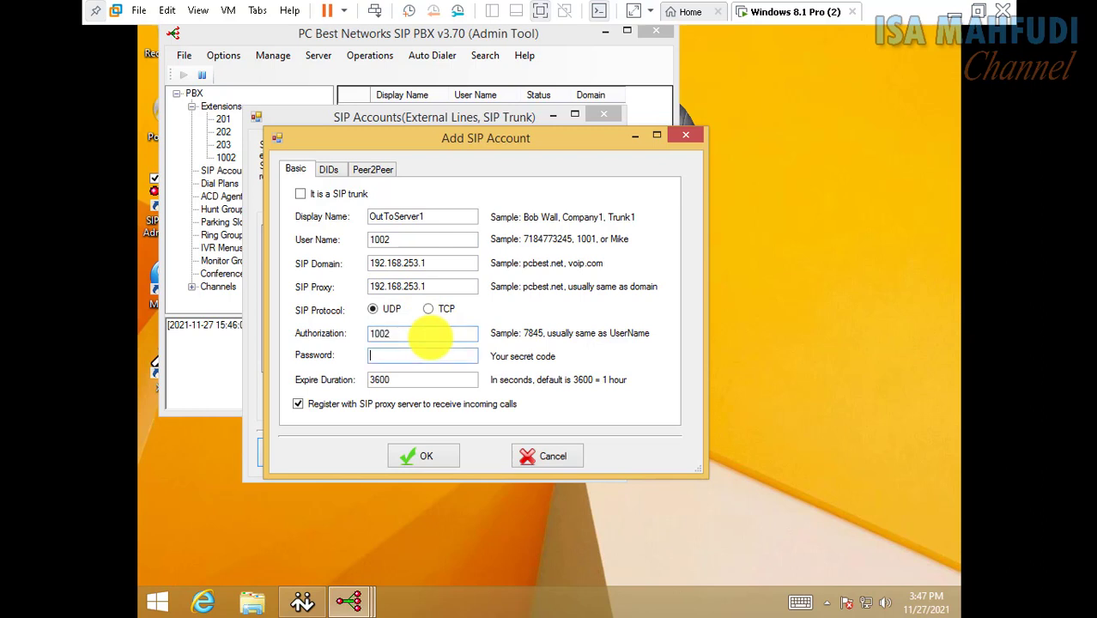
text(1002)
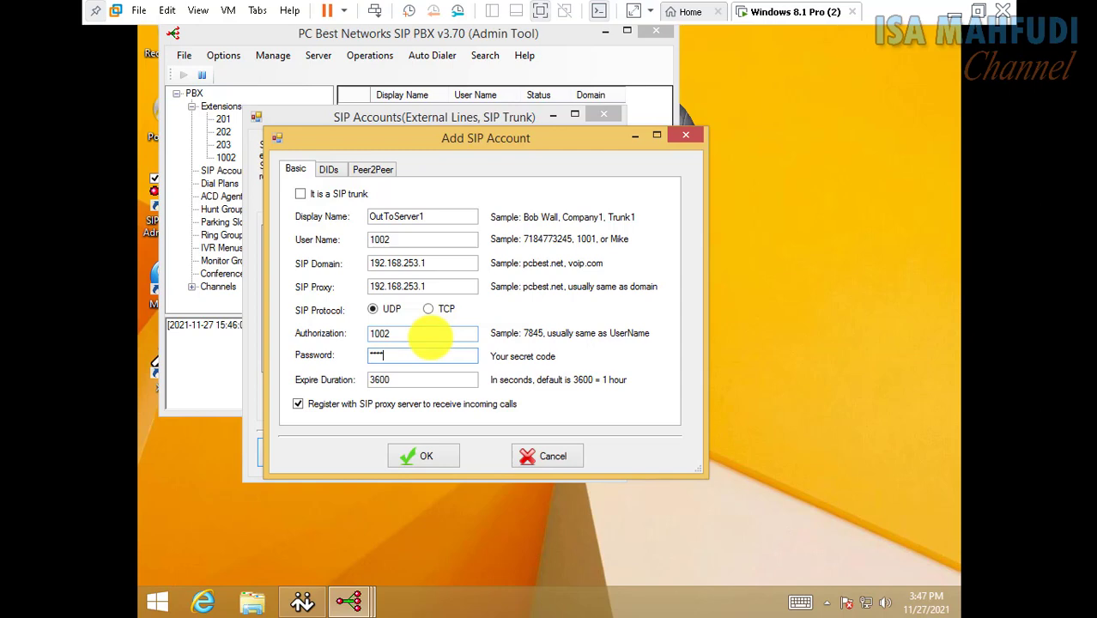
click(411, 459)
Start a second SIP account named InServer with user name 1002
click(290, 455)
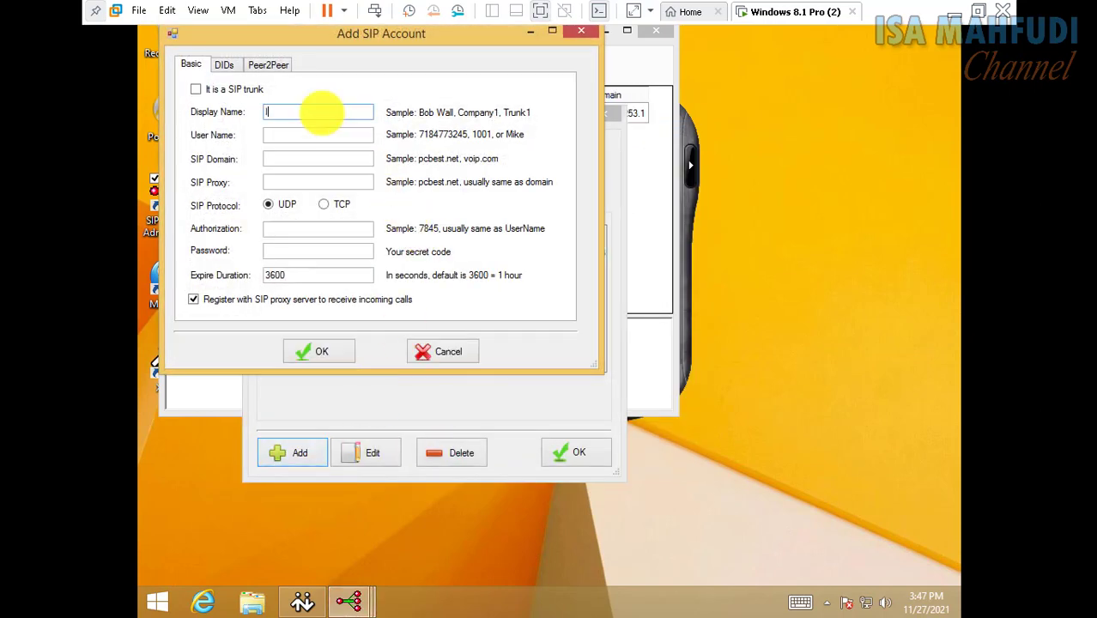
text(InFr)
key(BackSpace)
key(BackSpace)
text(Serev)
key(BackSpace)
text(ver)
key(Tab)
text(10)
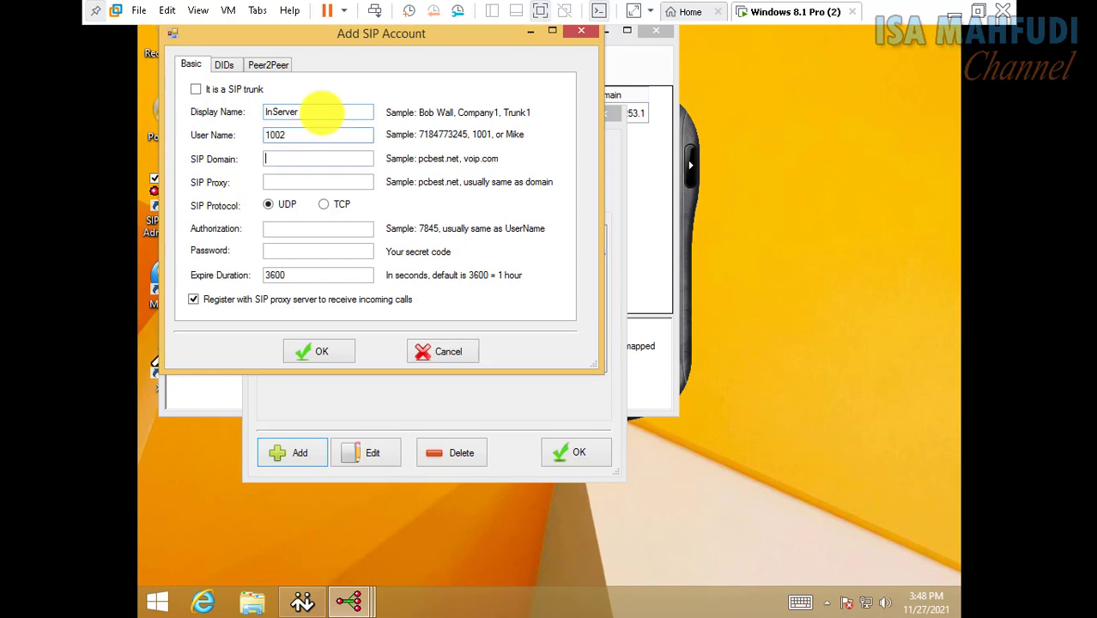
Set domain and proxy to 192.168.253.134, authorization 1002 and the password, then save
key(ctrl+v)
text(34)
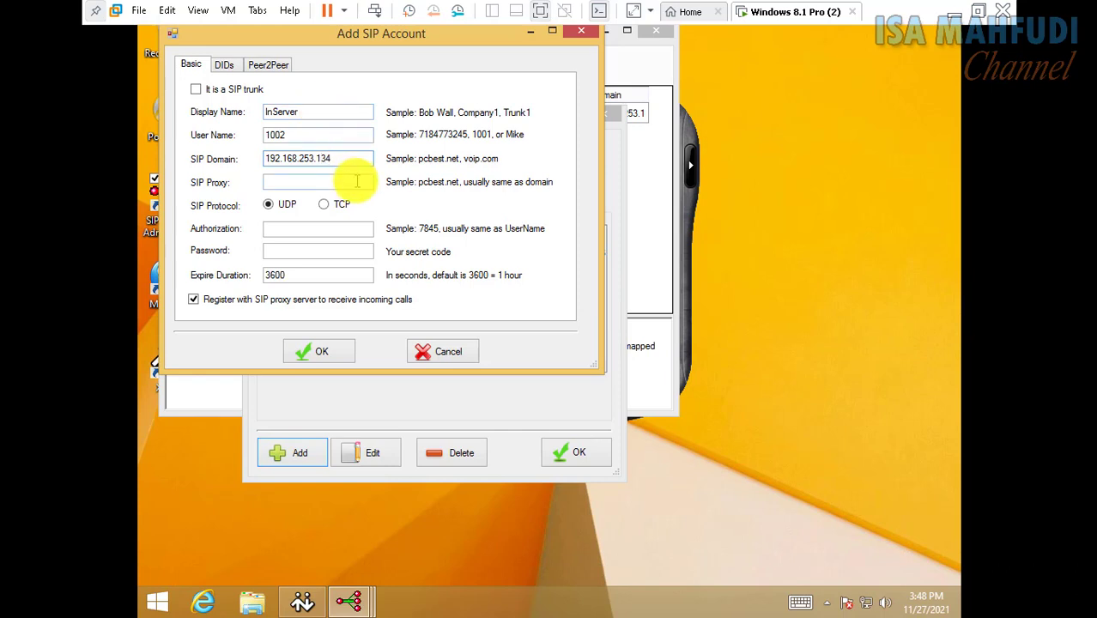
key(ctrl+a)
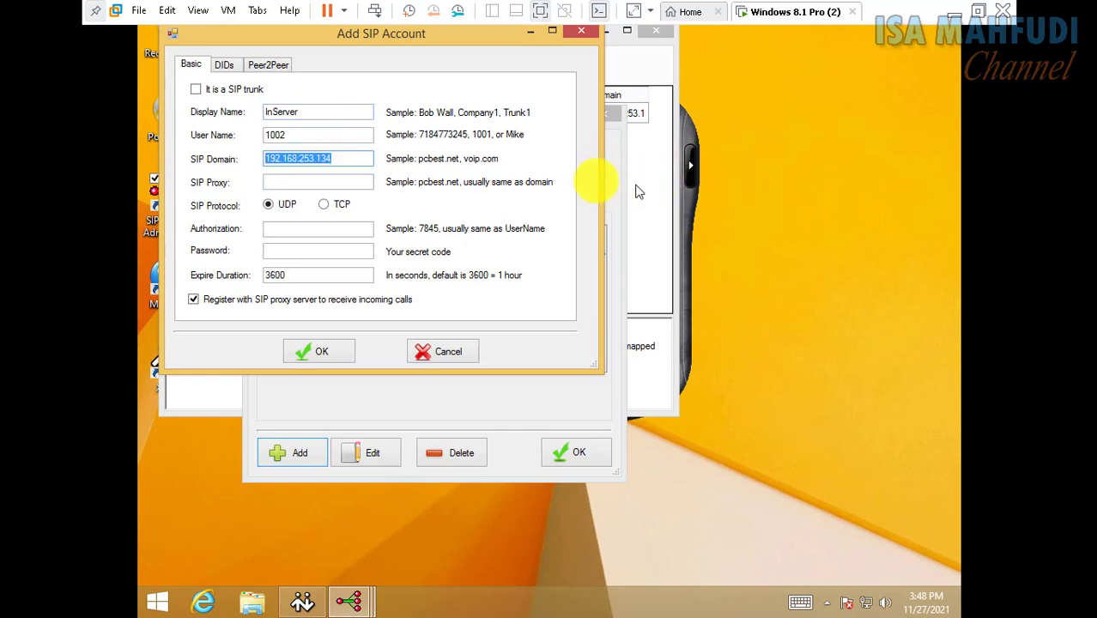
click(325, 181)
key(ctrl+v)
click(333, 229)
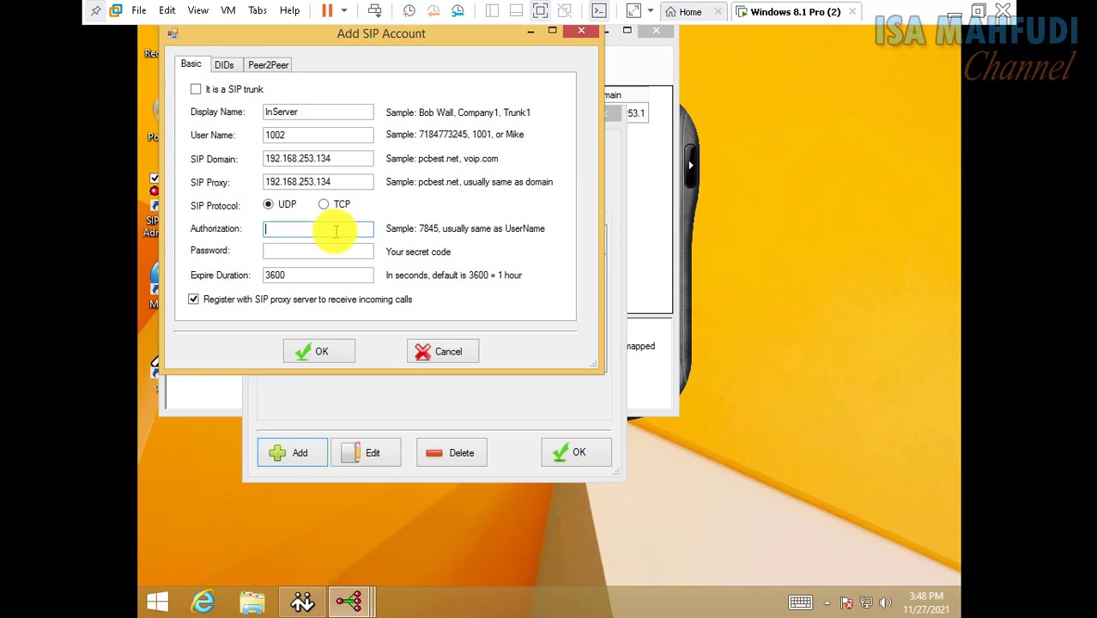
text(1002)
key(Tab)
text(1)
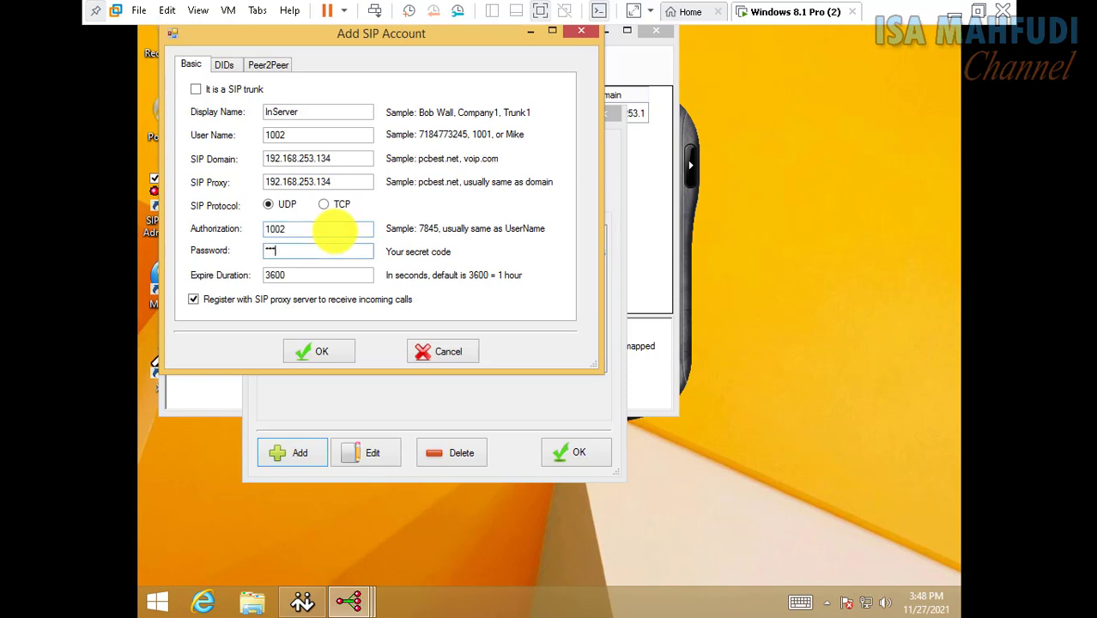
click(312, 352)
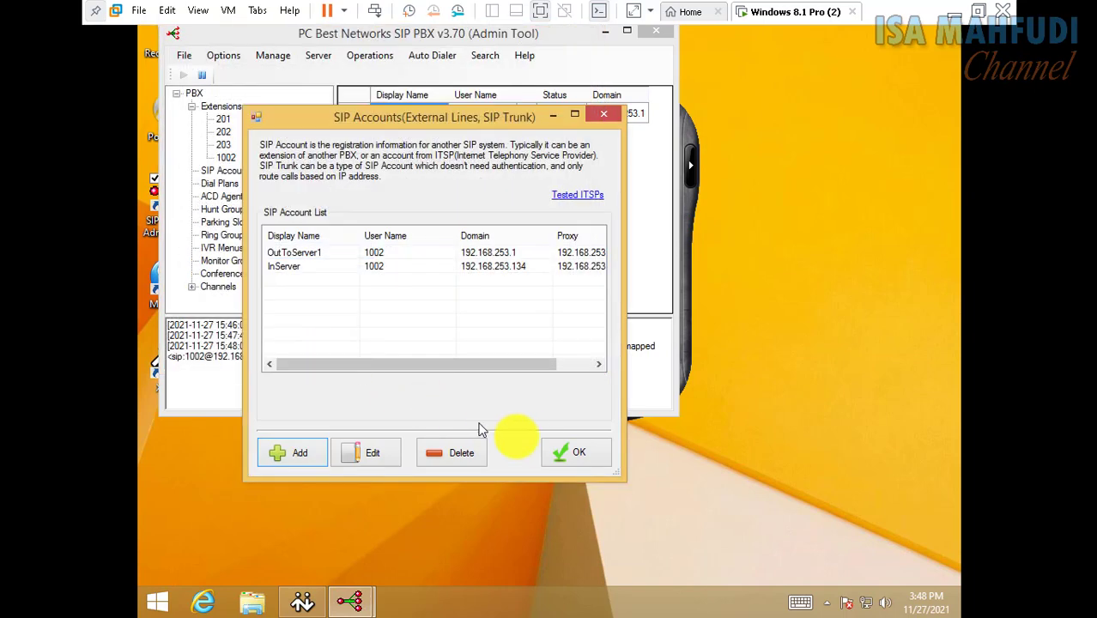
Close SIP Accounts, verify InServer is Up, and compare with the host PBX's accounts
click(576, 453)
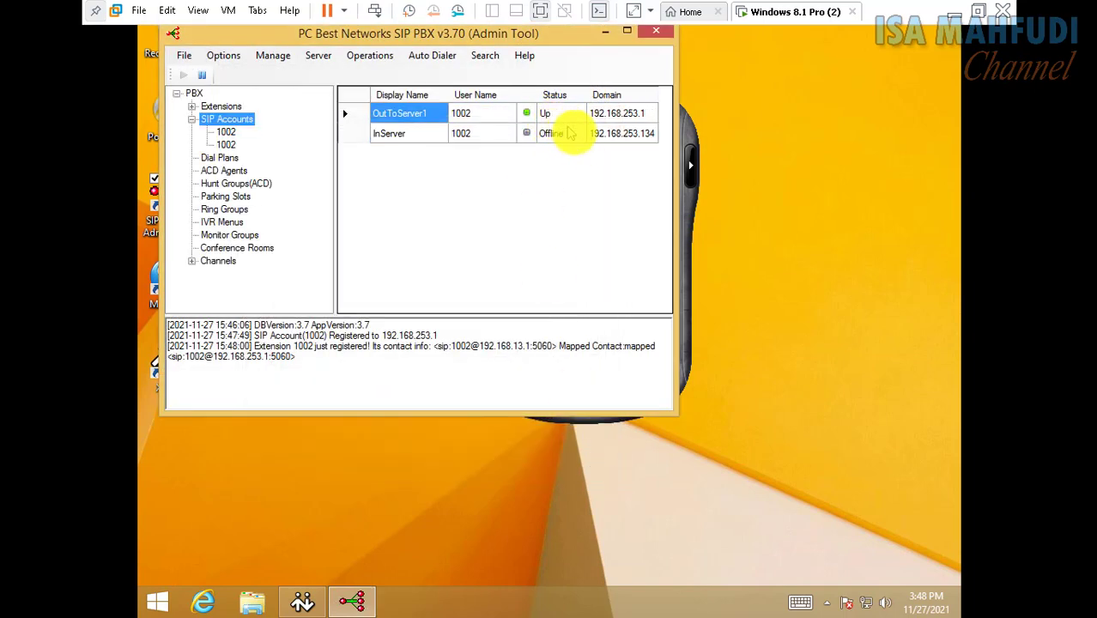
click(539, 142)
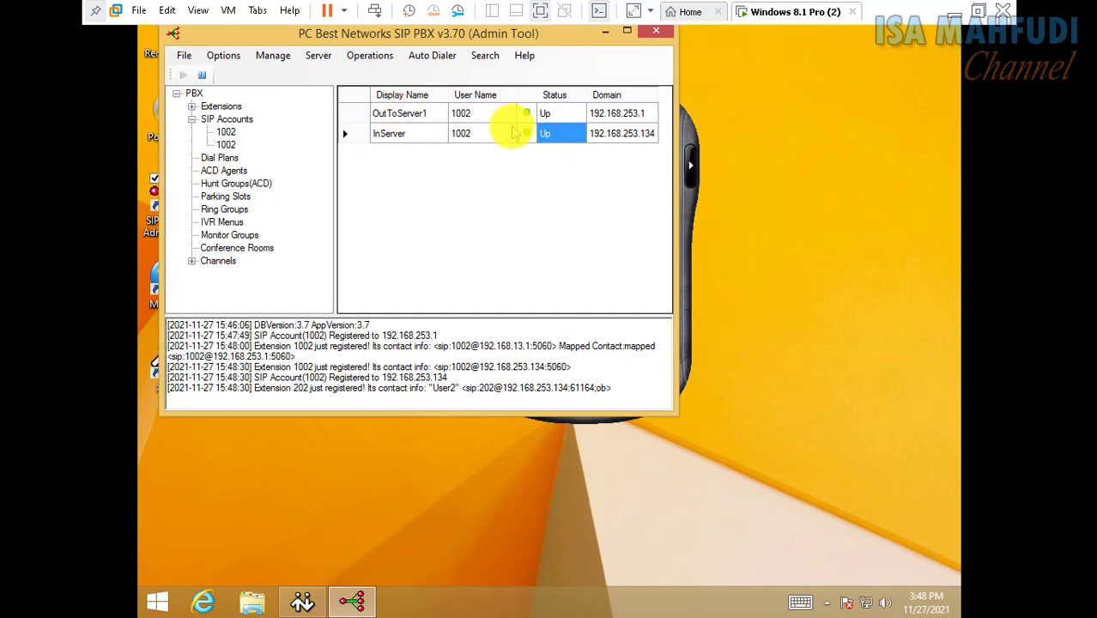
click(954, 12)
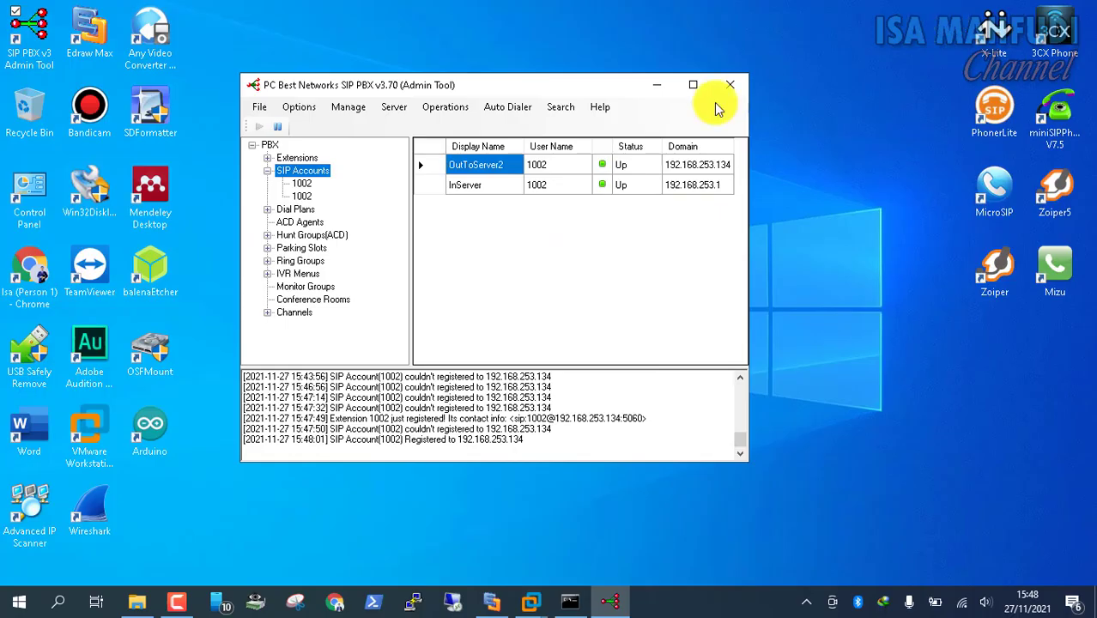
drag(442, 84, 505, 65)
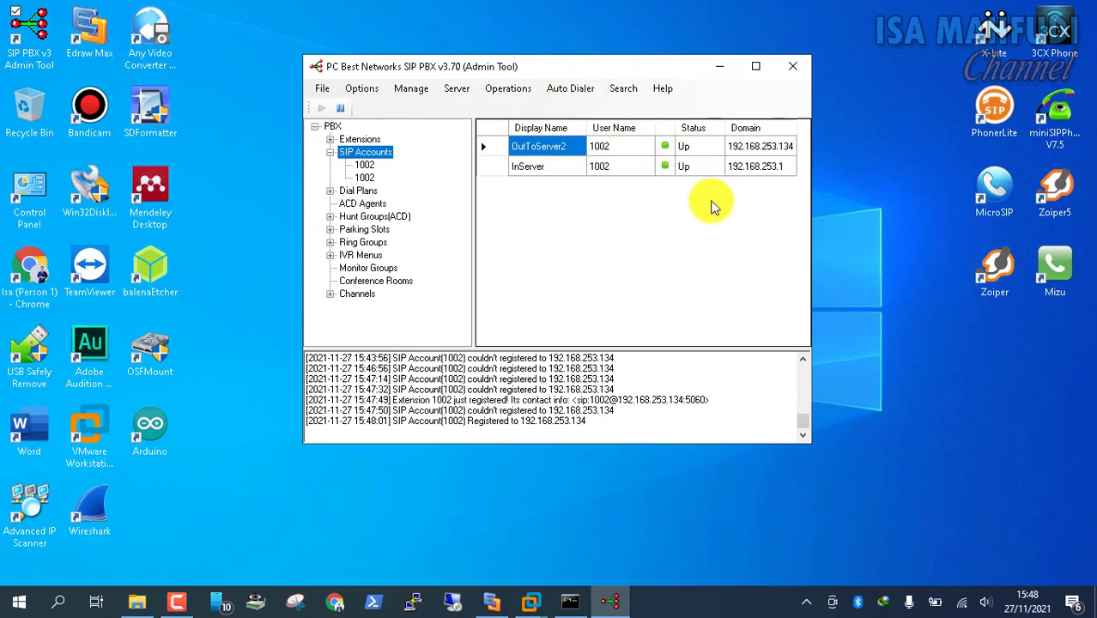
mouse_move(533, 599)
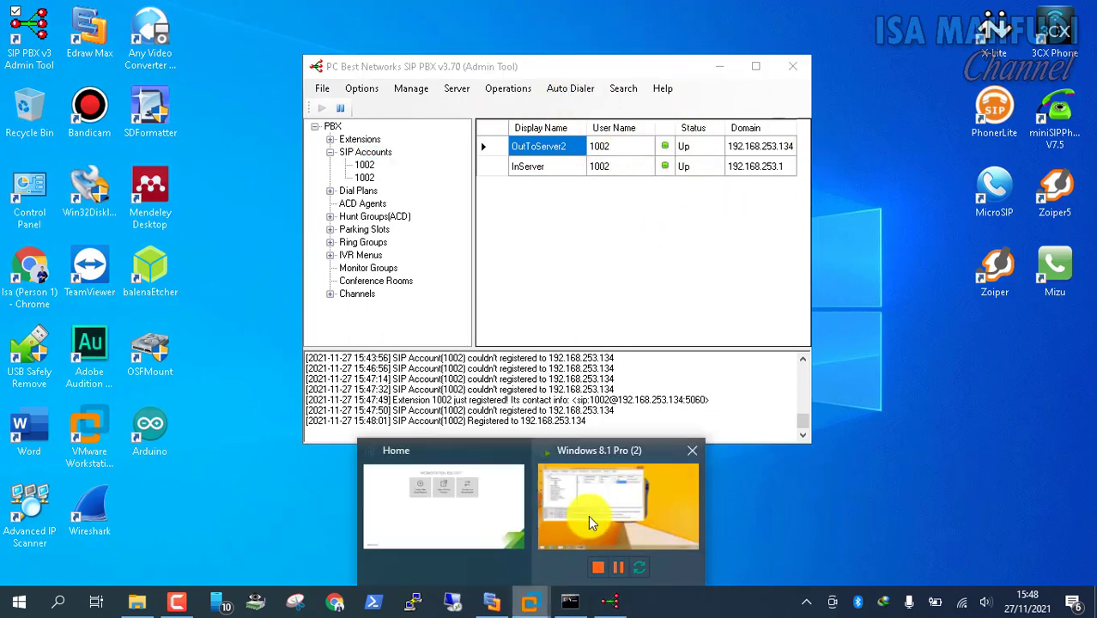
click(583, 523)
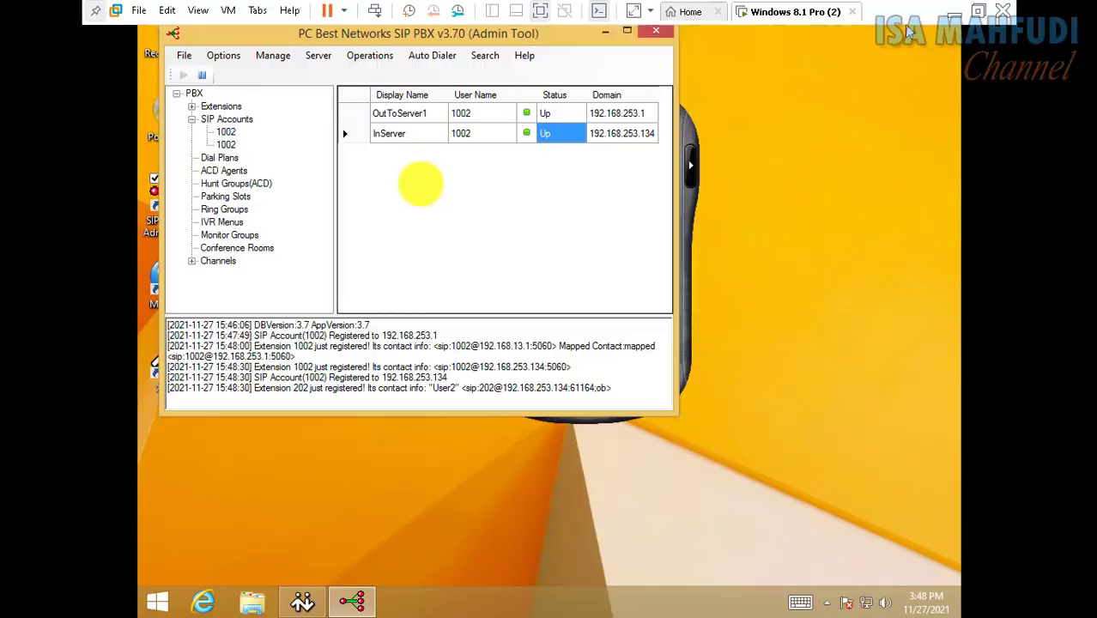
Create outbound dial plan RouteToServer1 for 9*, pre-stripping 9, routed via OutToServer1 1002
click(222, 56)
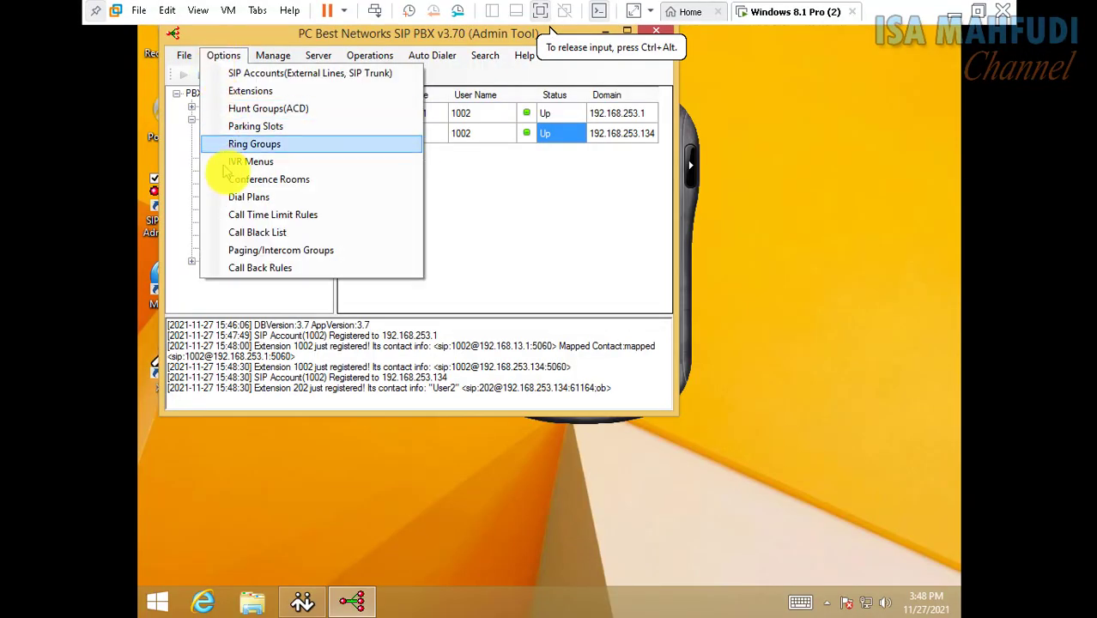
click(244, 197)
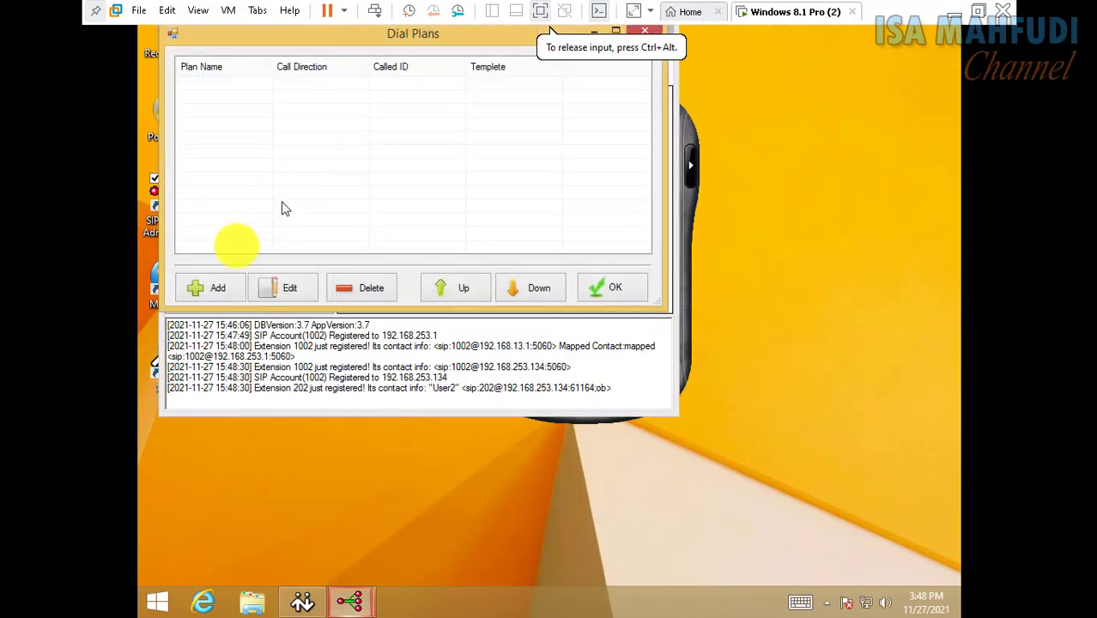
click(208, 287)
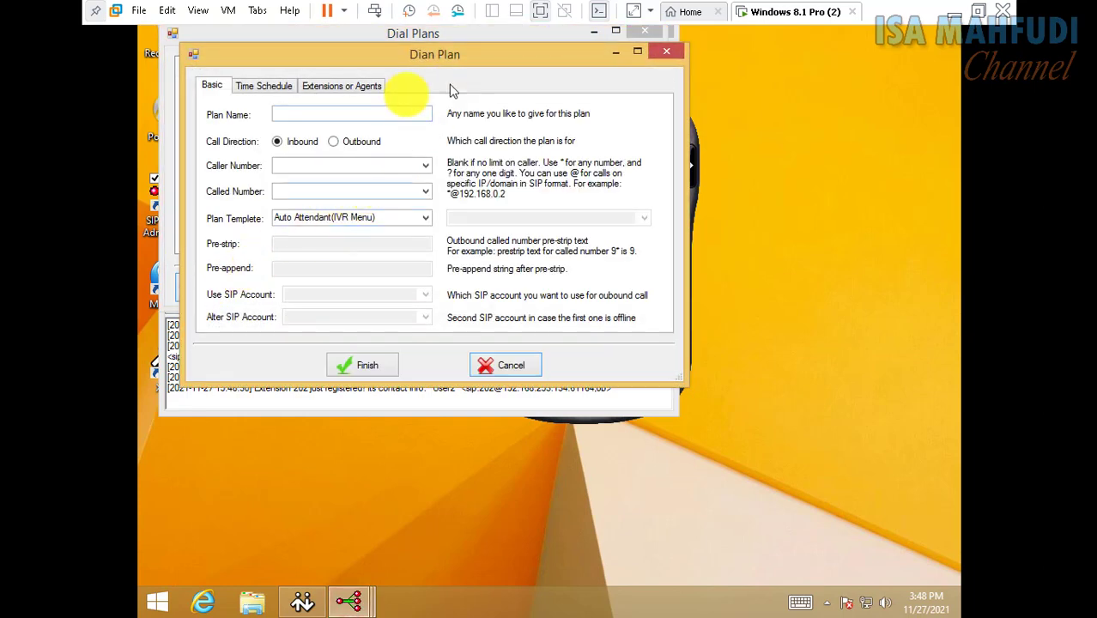
drag(425, 65, 583, 98)
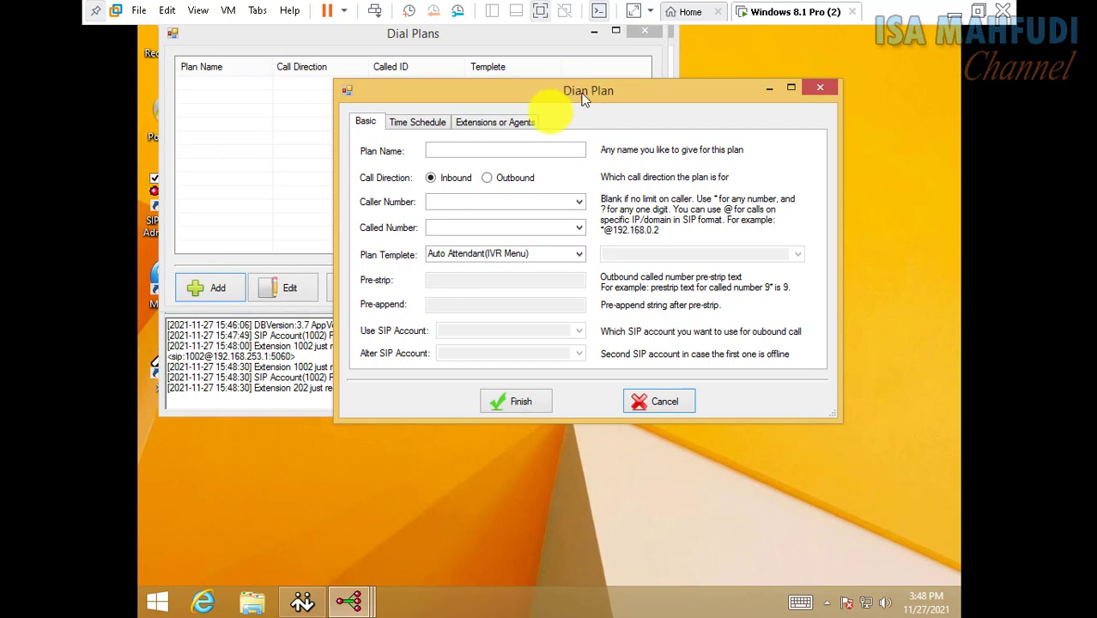
click(447, 151)
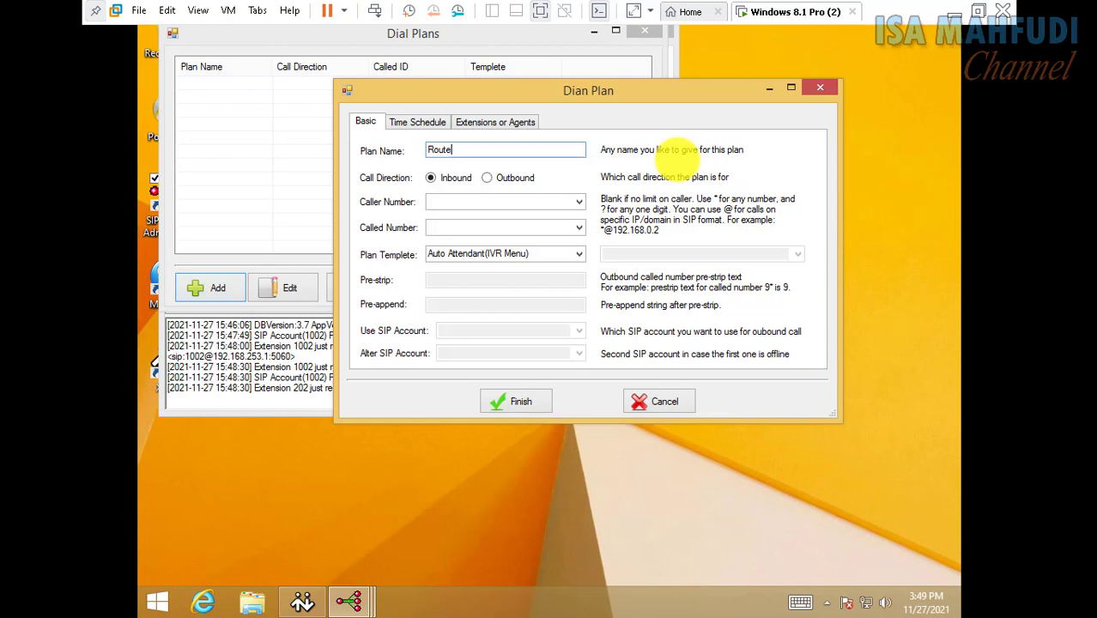
text(erver1)
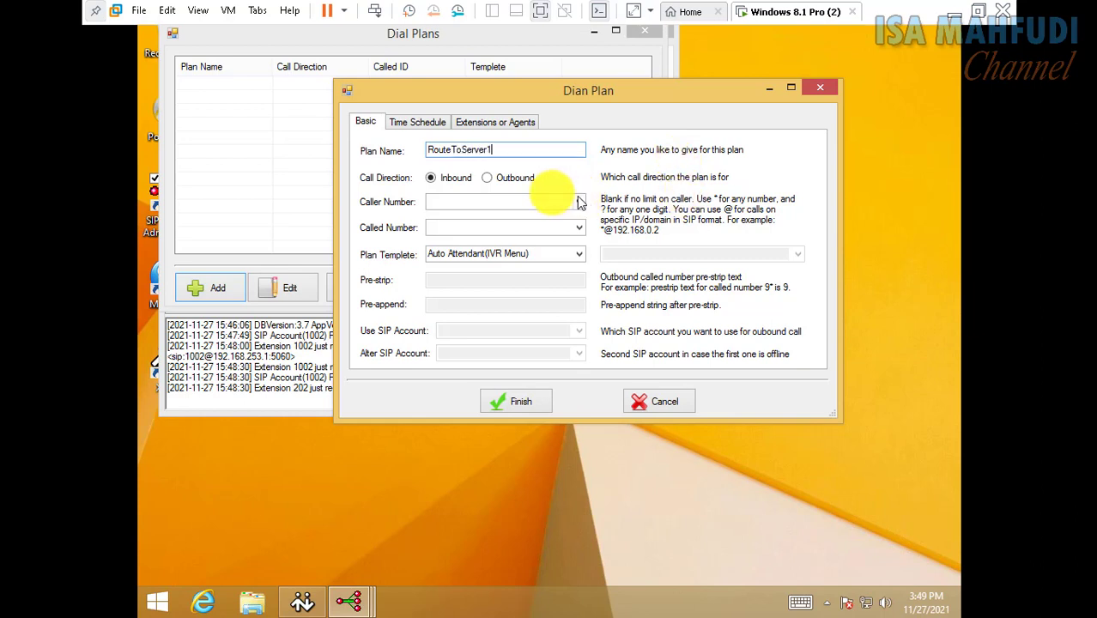
click(486, 181)
click(470, 228)
text(9*)
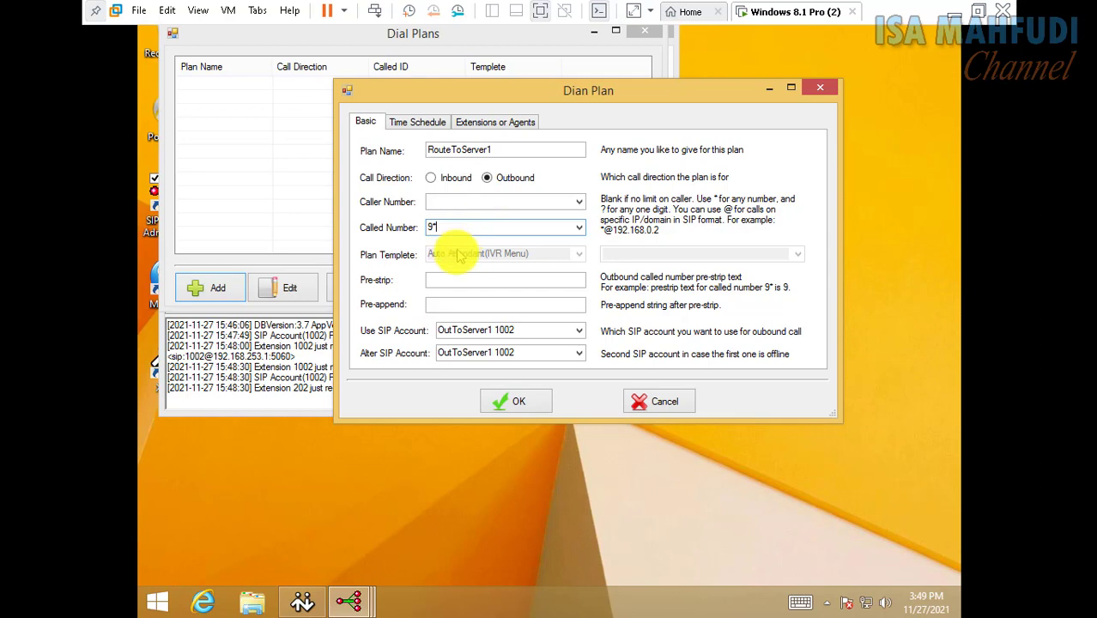
click(452, 278)
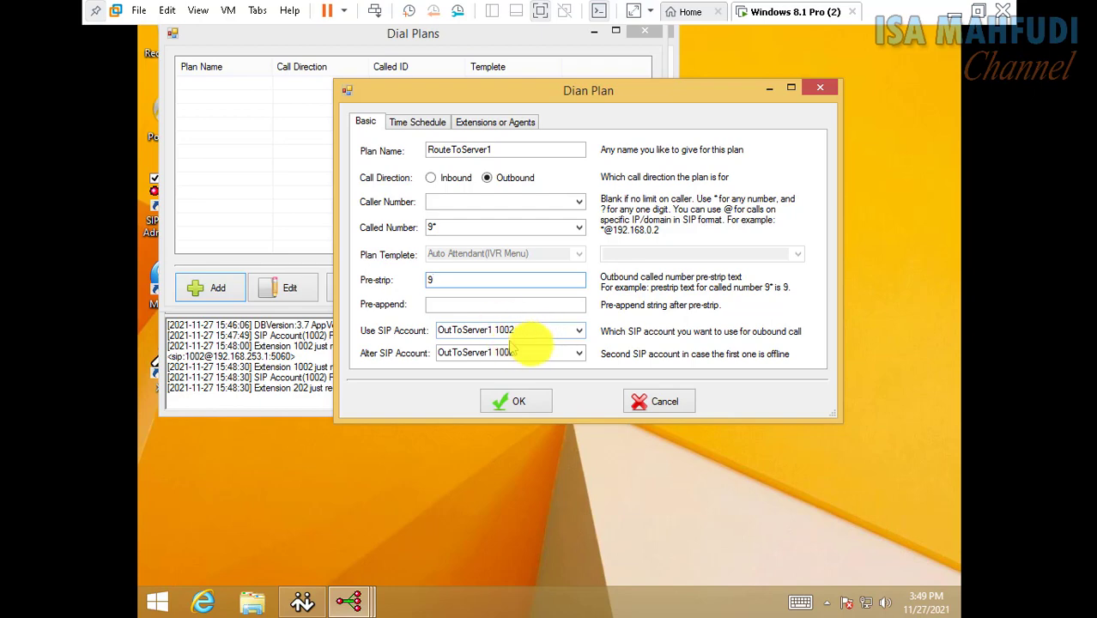
click(519, 403)
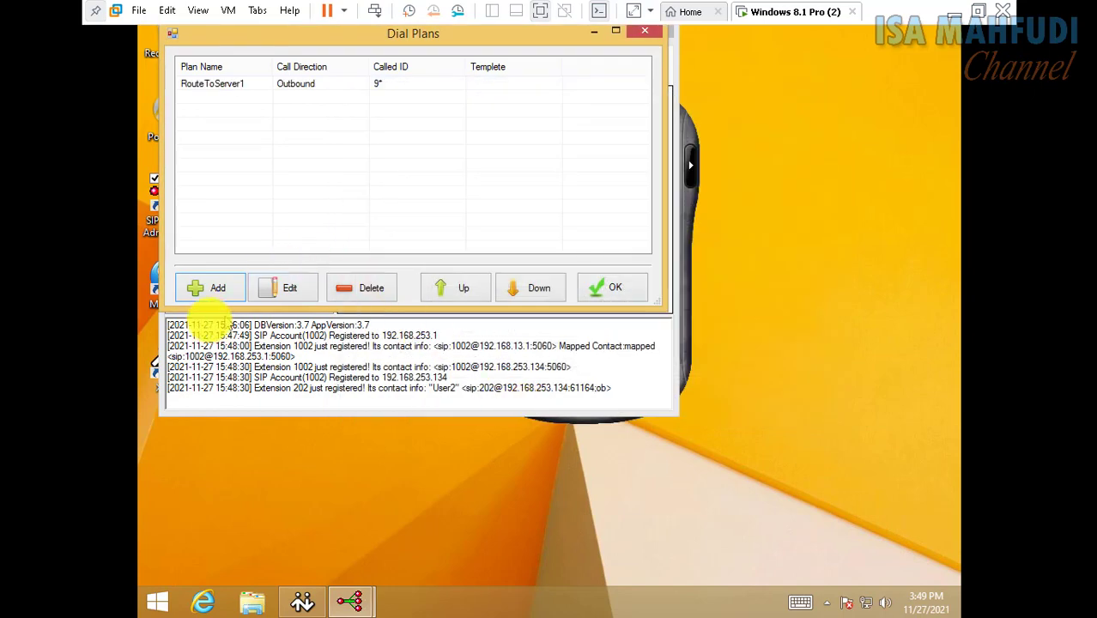
Add inbound dial plan RouteInServer for called number 9 dialling extension 201, and close Dial Plans
click(210, 289)
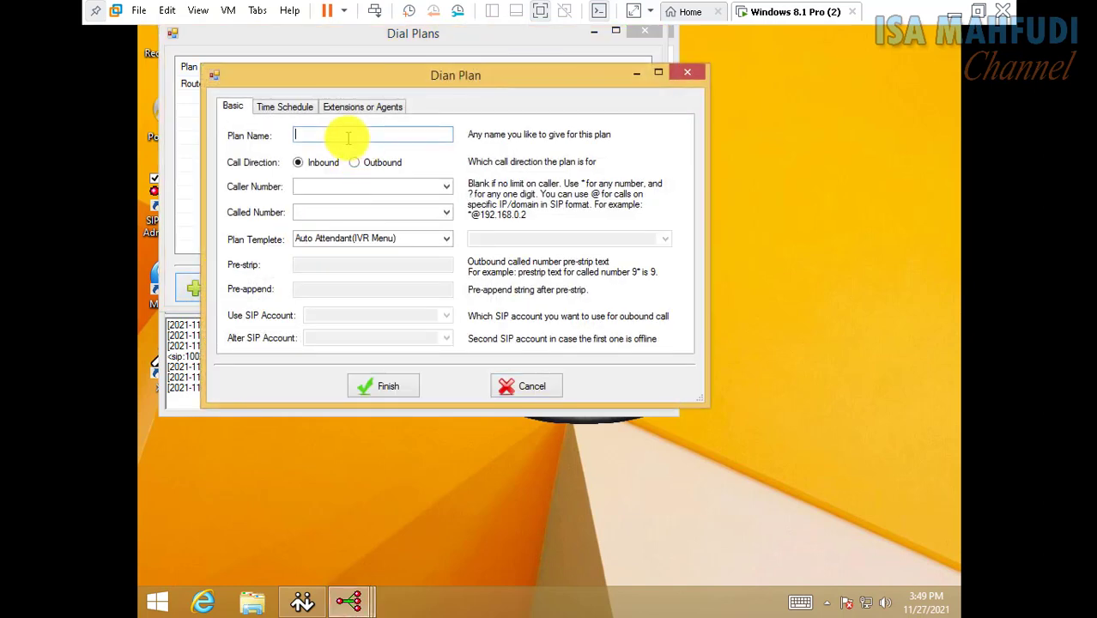
text(RouteInServer)
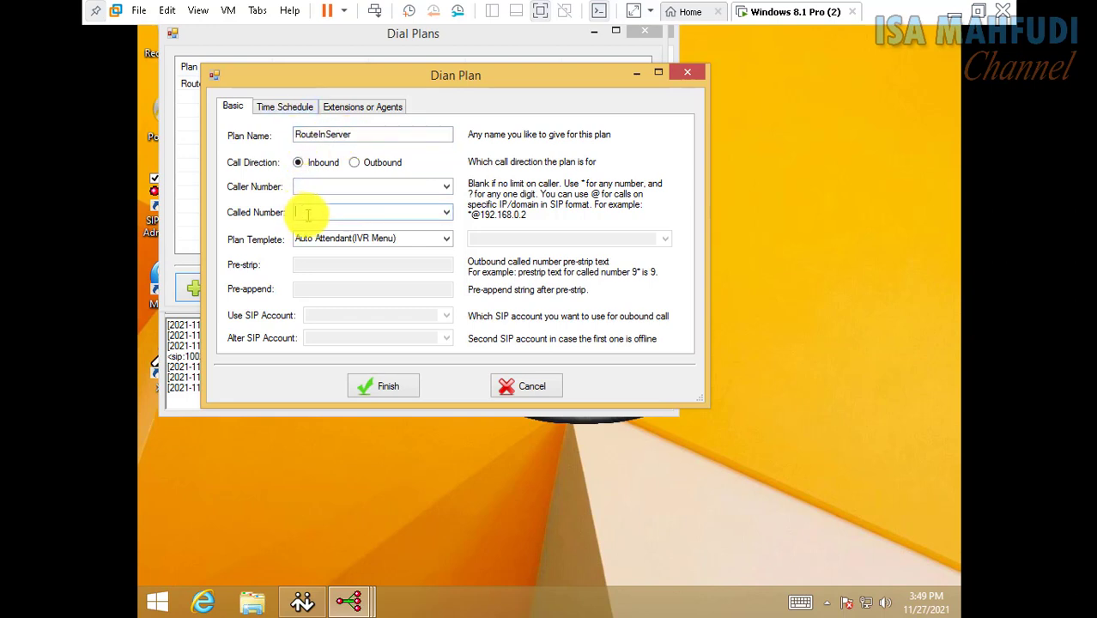
click(391, 238)
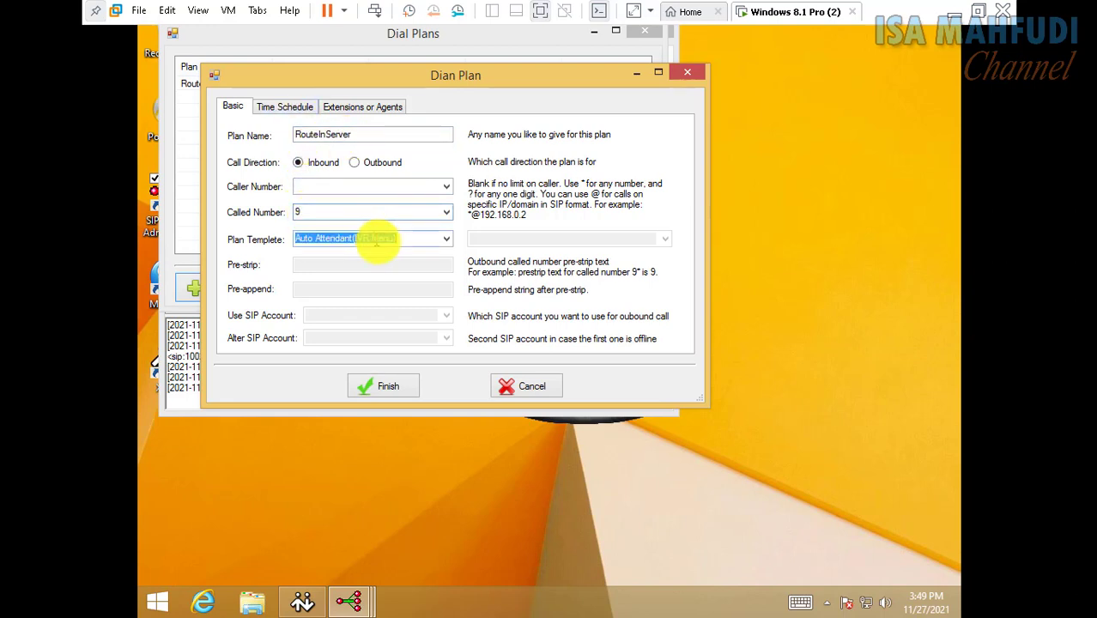
click(446, 239)
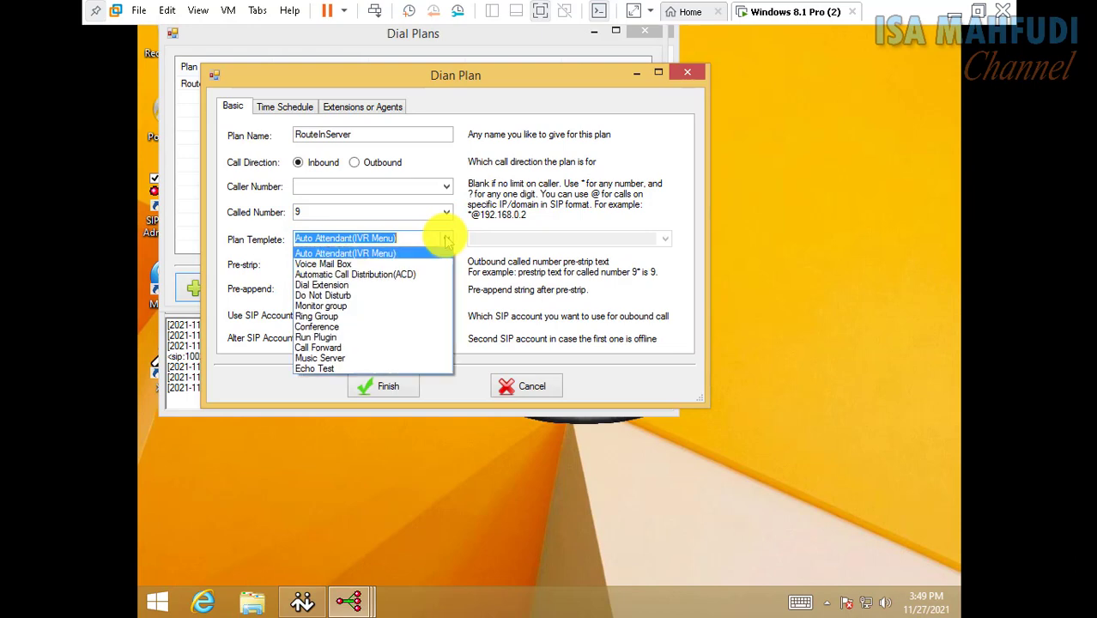
click(422, 285)
click(386, 386)
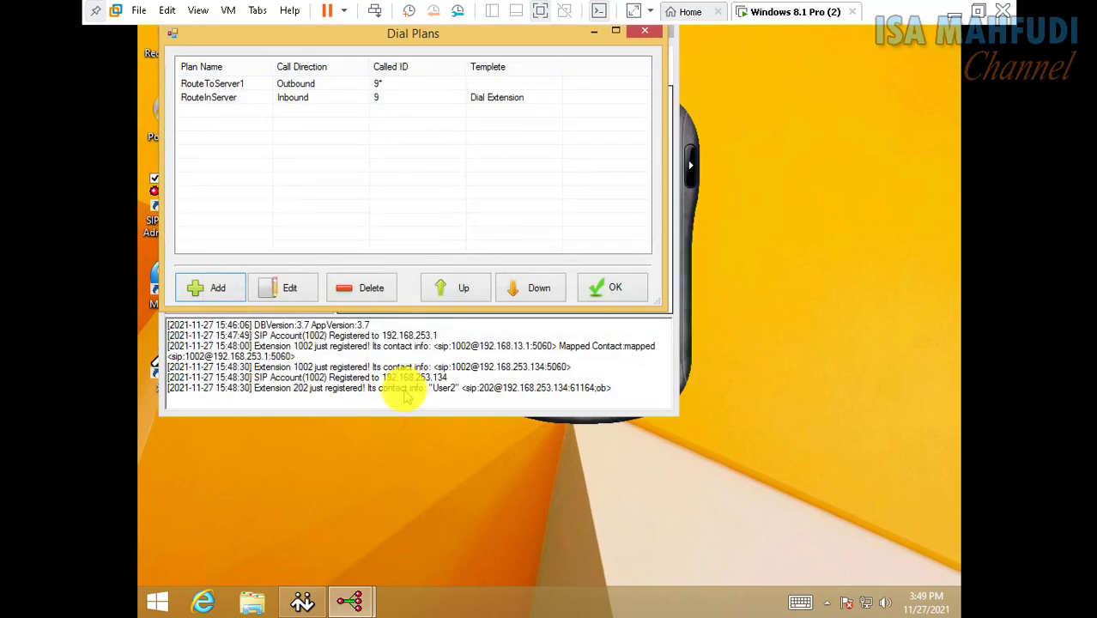
click(601, 289)
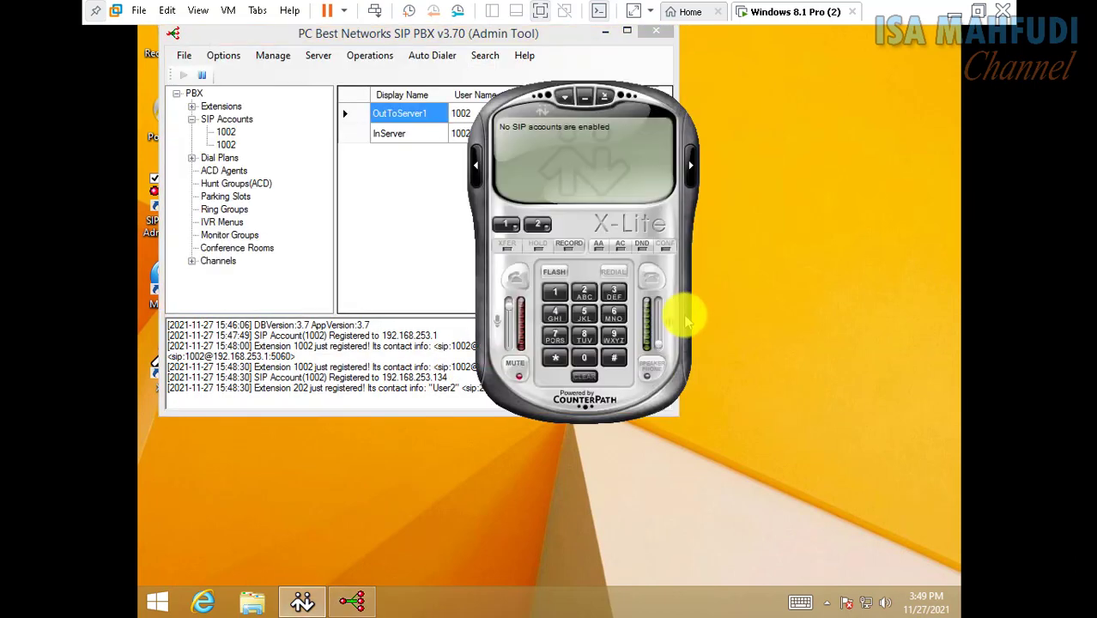
click(690, 312)
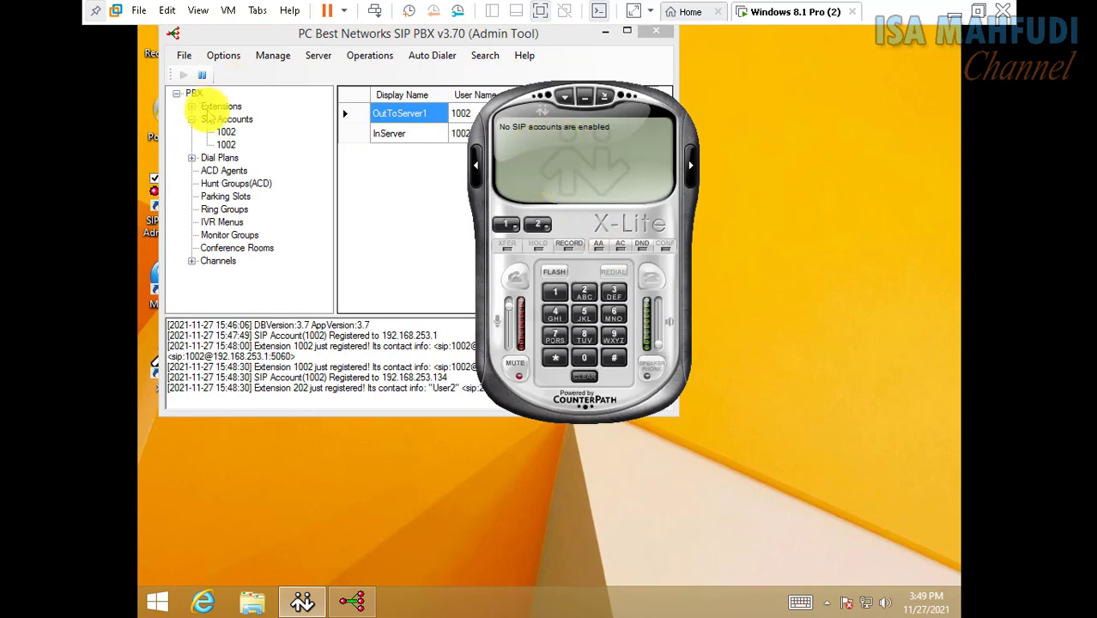
List the extensions and launch MicroSIP so User2 registers as 202 beside idle 1002
double_click(210, 106)
click(693, 217)
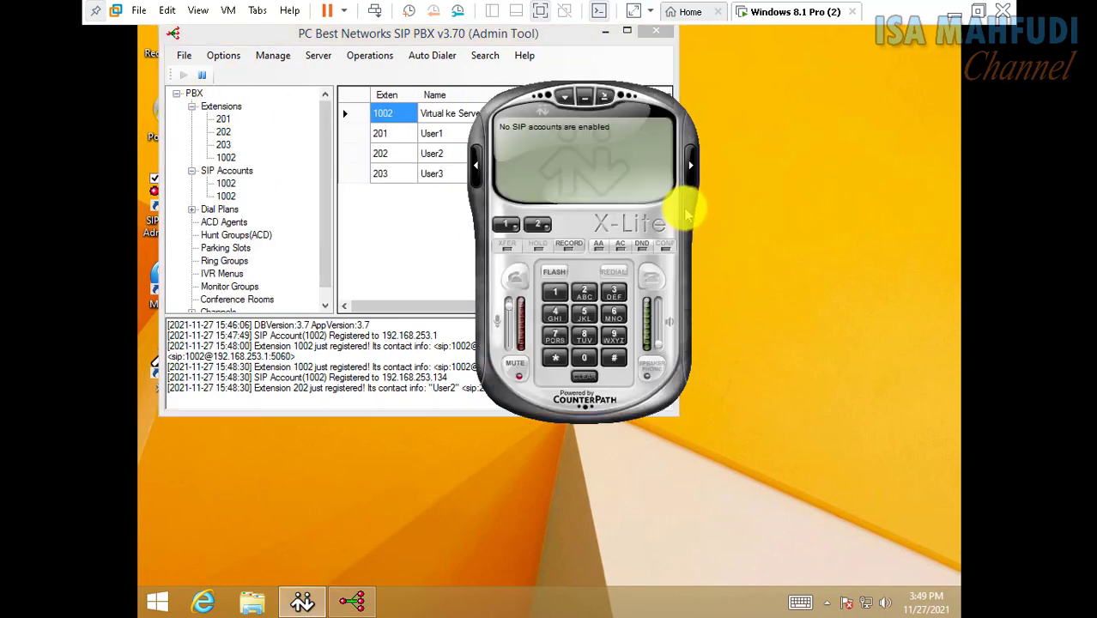
drag(204, 35, 333, 53)
double_click(172, 279)
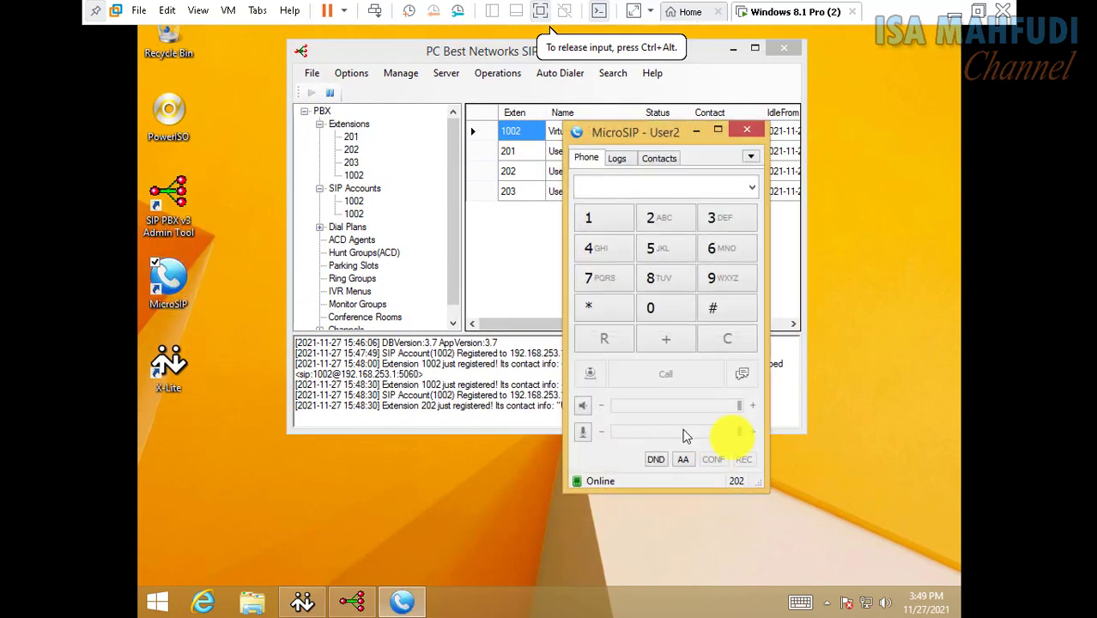
click(543, 249)
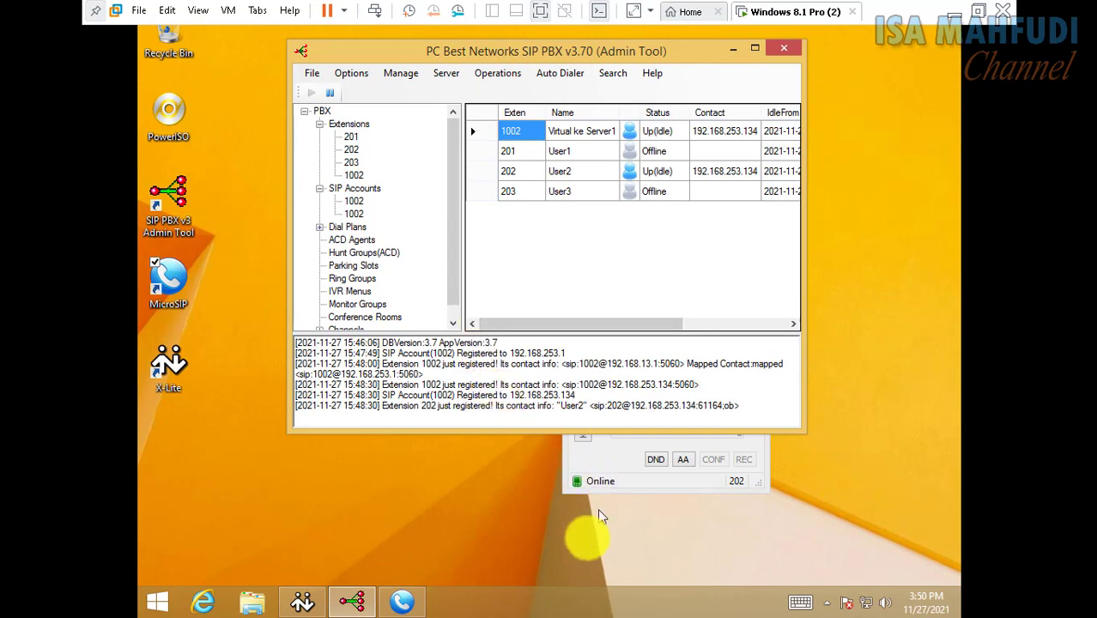
Search the Start screen for 3cx and launch 3CX Phone
key(super)
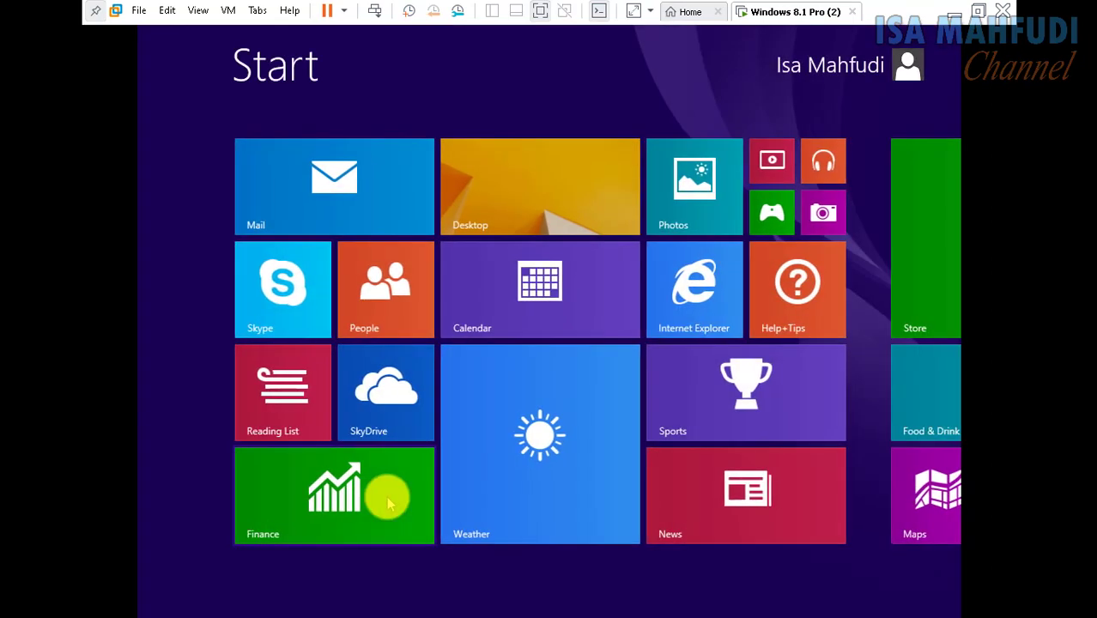
text(3)
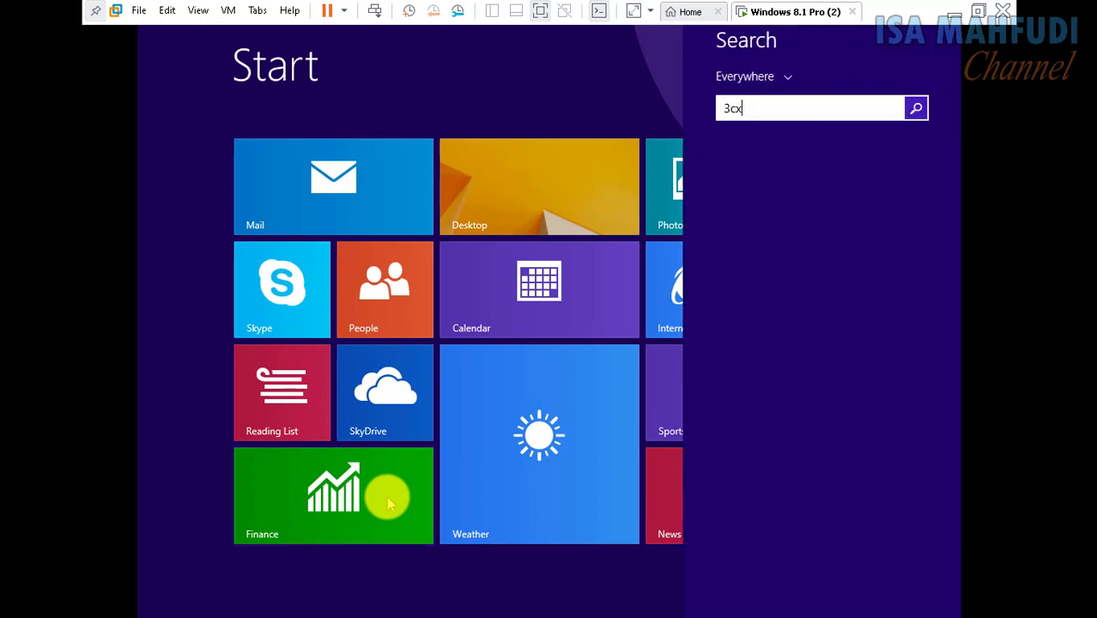
text(cx)
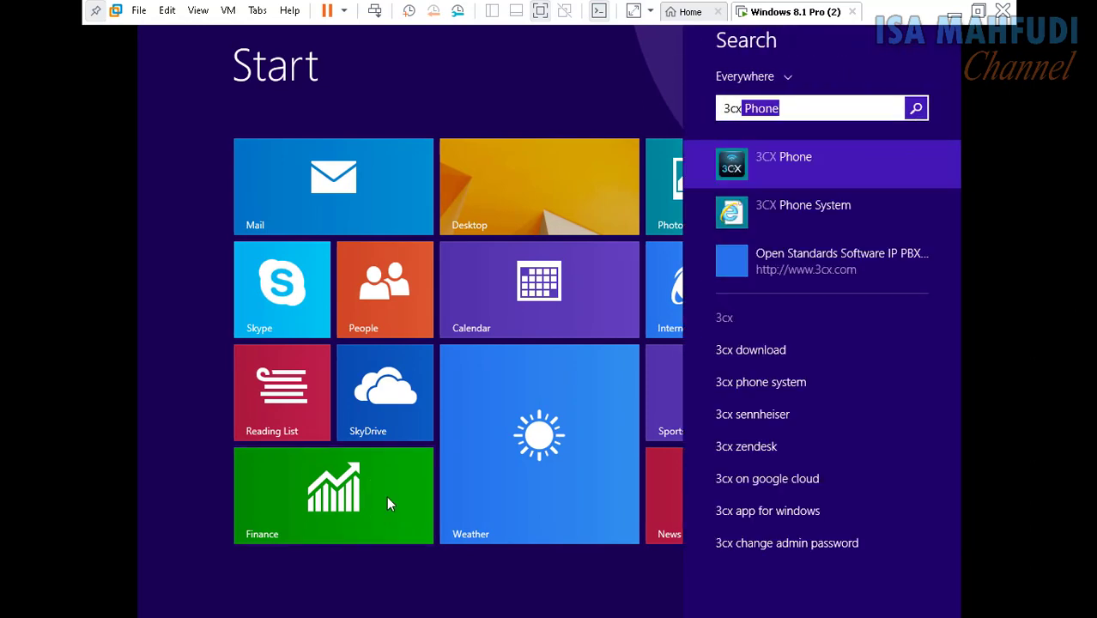
key(Return)
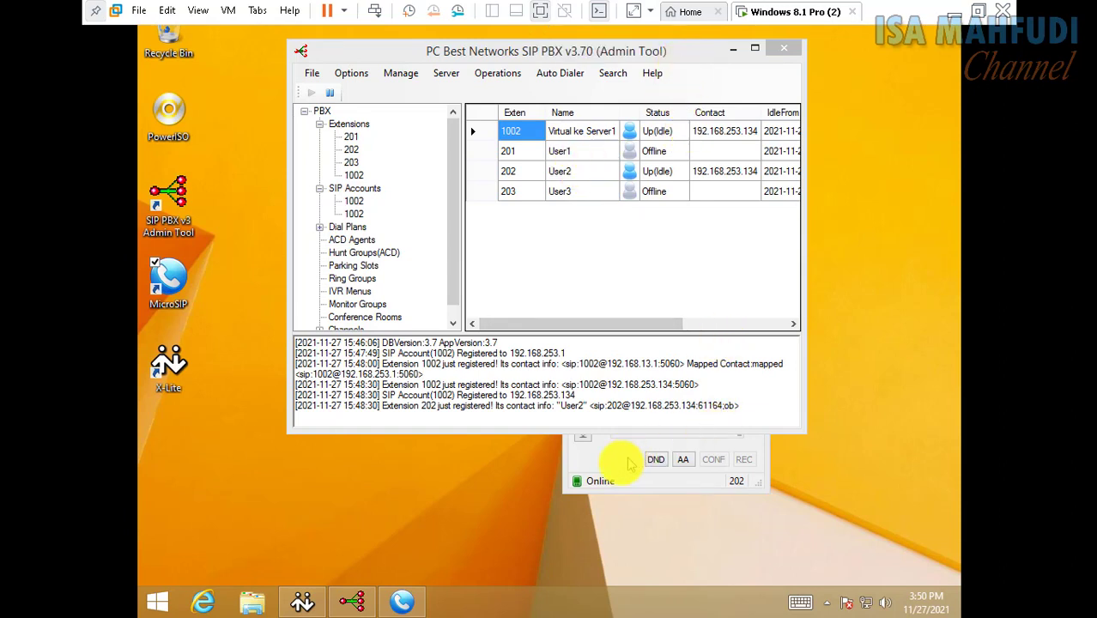
Launch X-Lite, arrange both phones, and confirm 3CXPhone's User1 account so 201 shows Up(Idle)
click(305, 601)
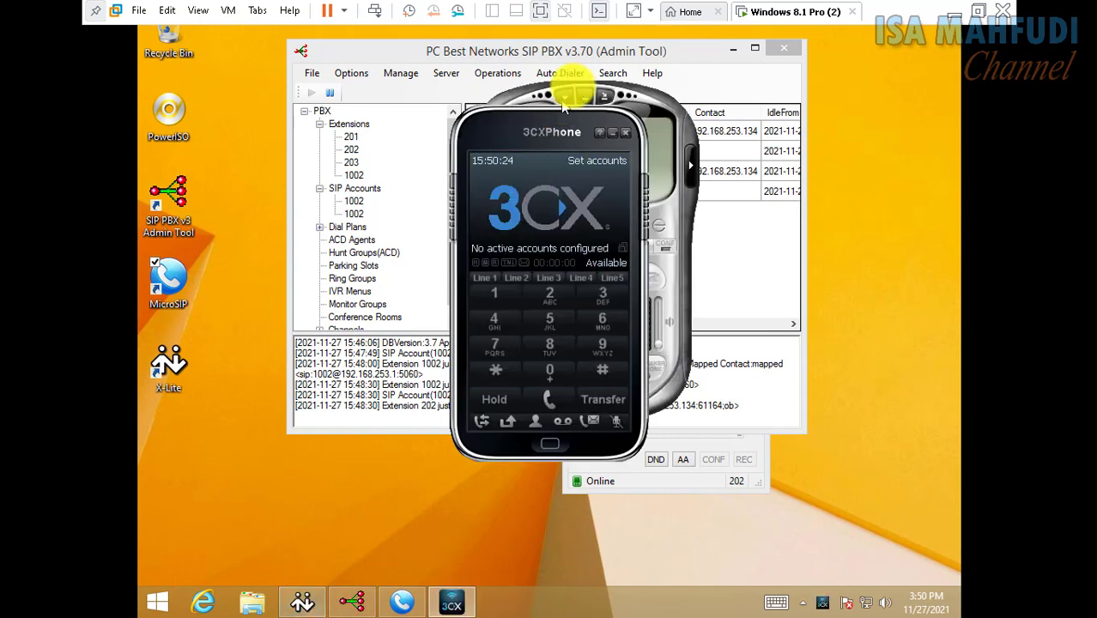
drag(678, 114, 948, 176)
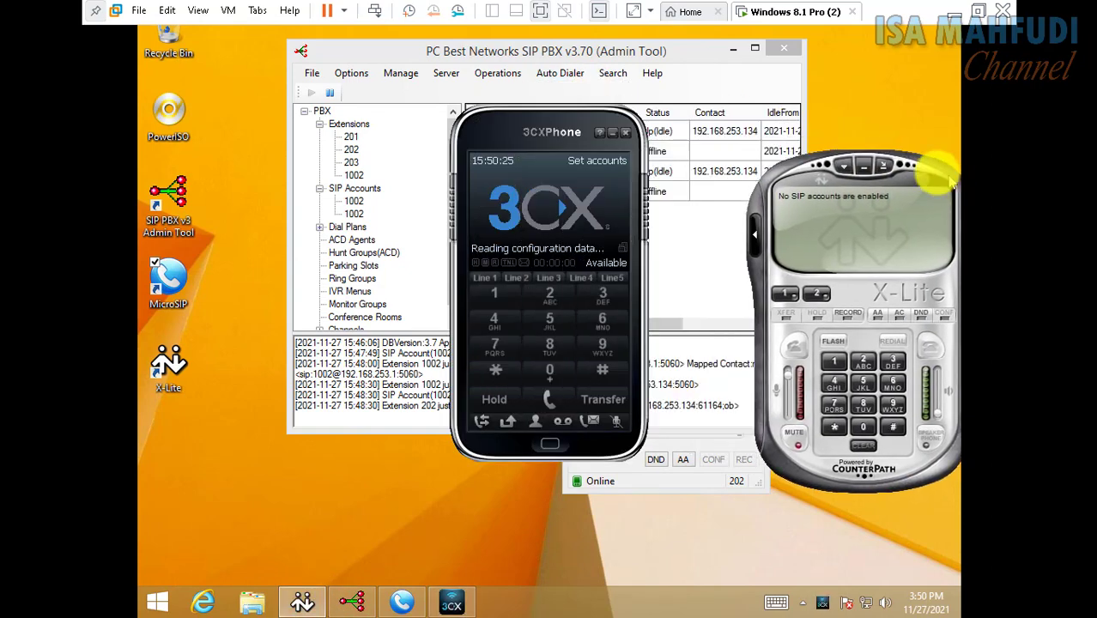
drag(478, 124, 238, 165)
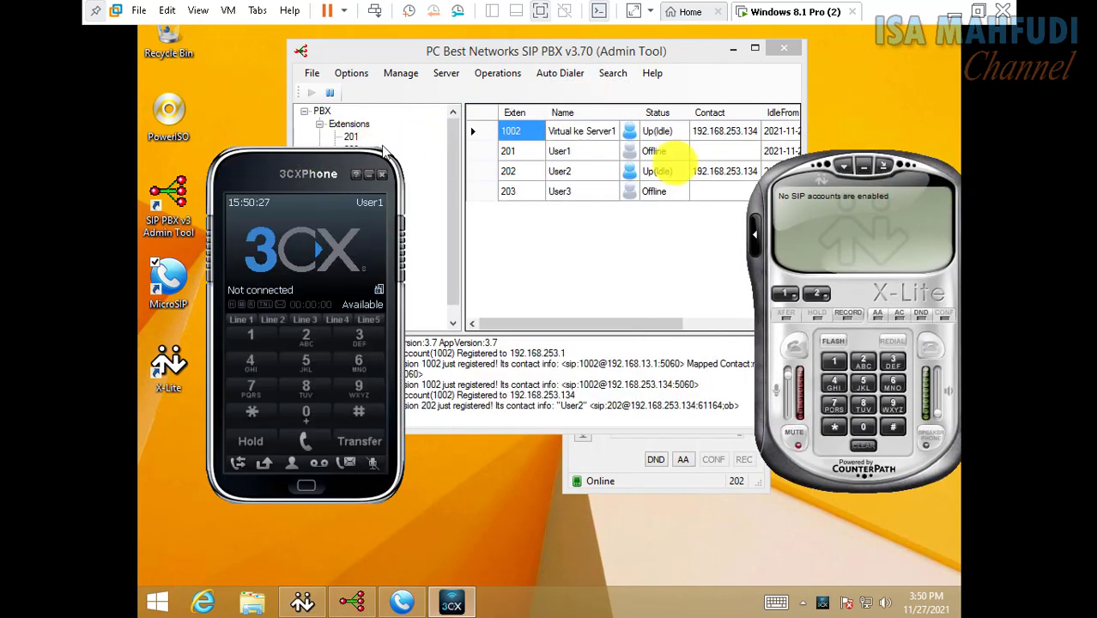
right_click(361, 242)
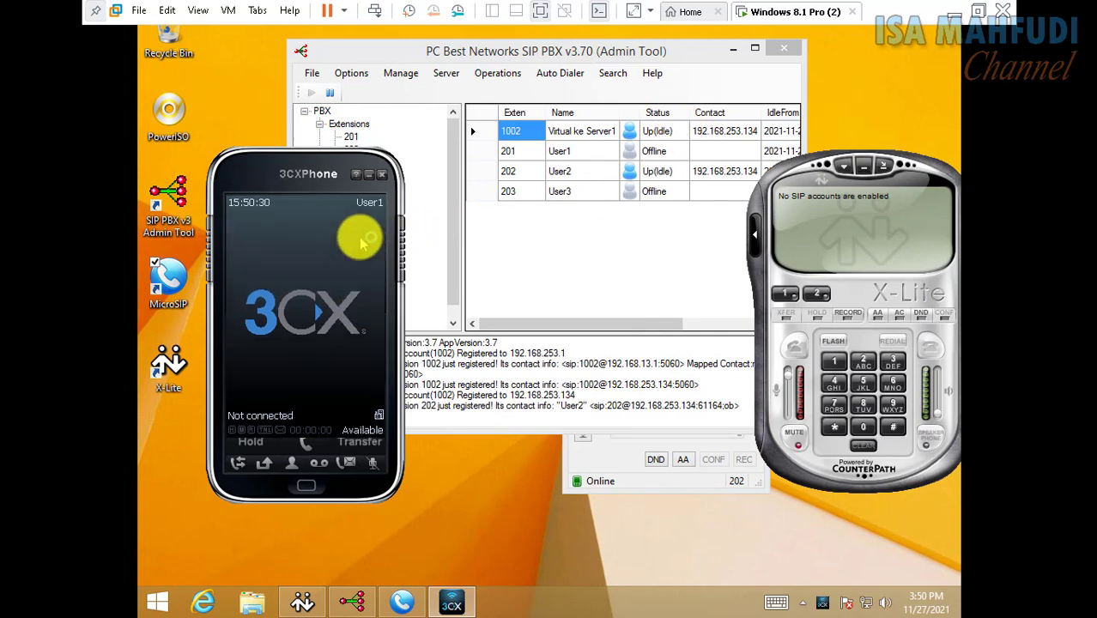
click(347, 242)
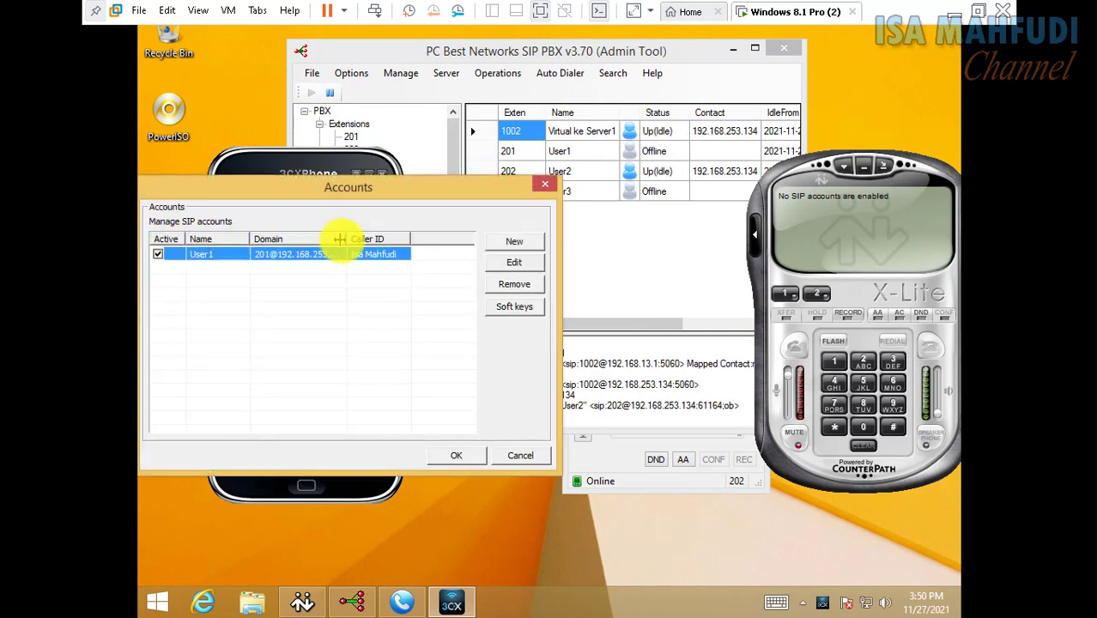
click(469, 458)
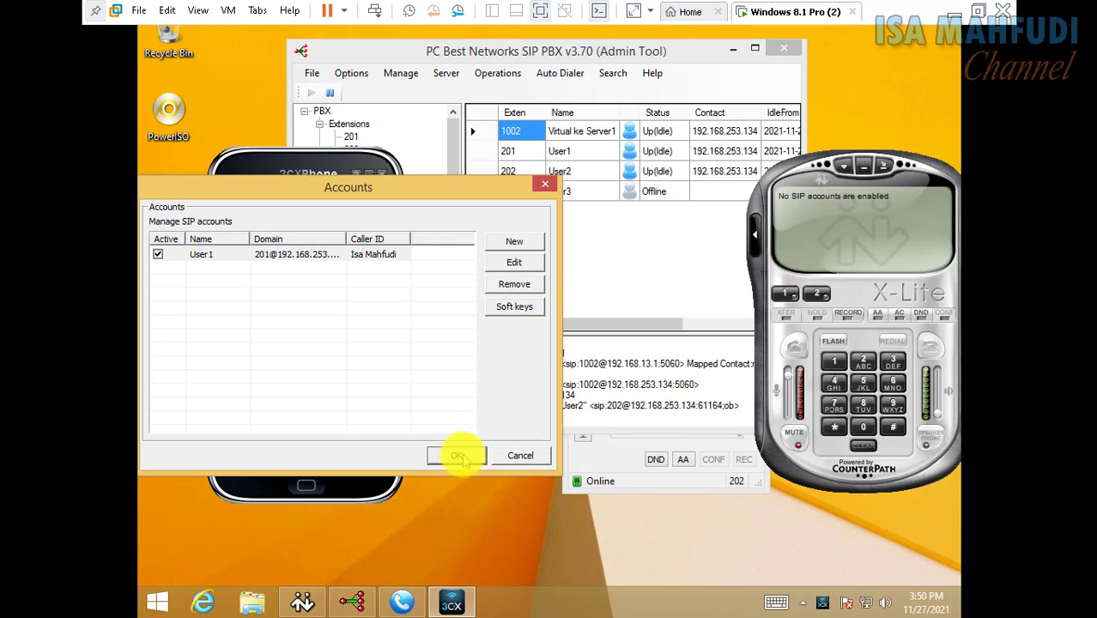
click(471, 457)
Register X-Lite as User3, extension 203, to 192.168.253.134, then switch to the host
right_click(869, 217)
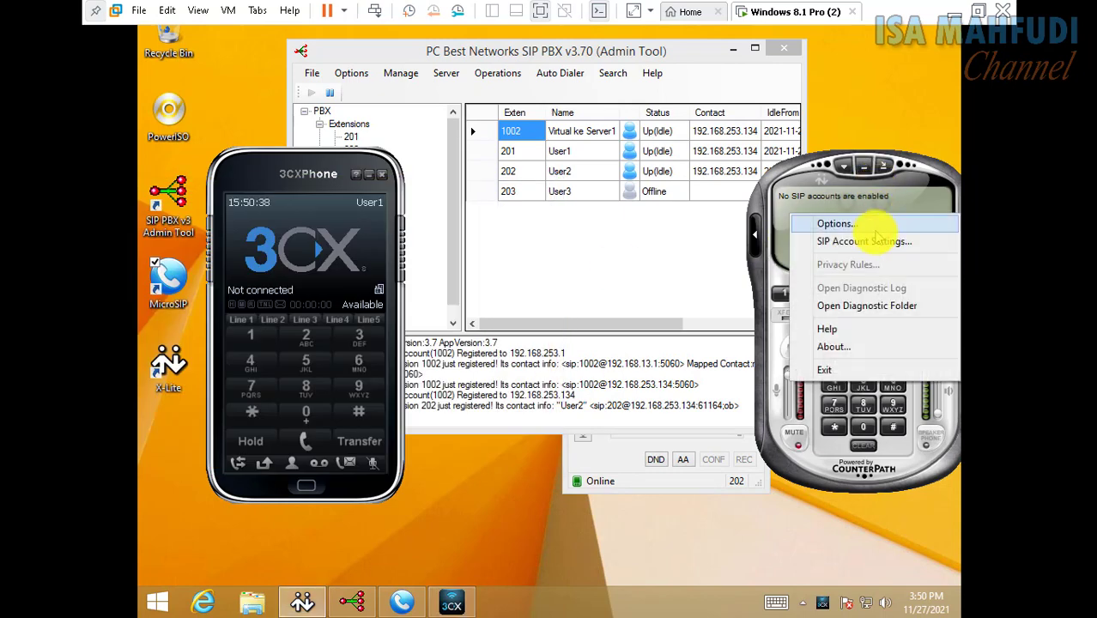
click(878, 241)
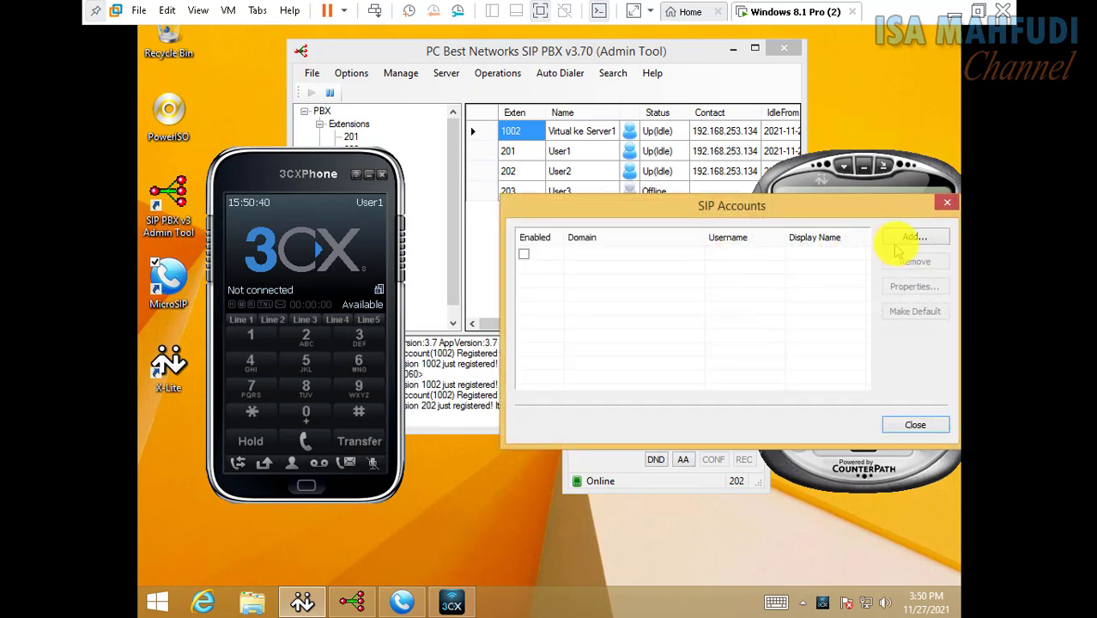
click(901, 239)
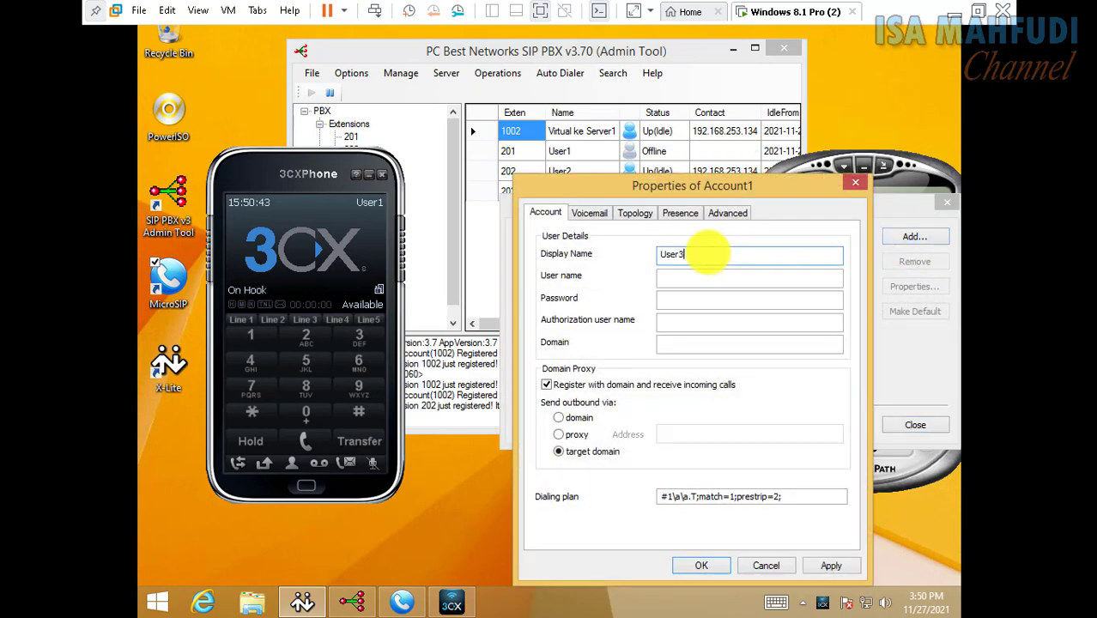
text(User3)
key(Tab)
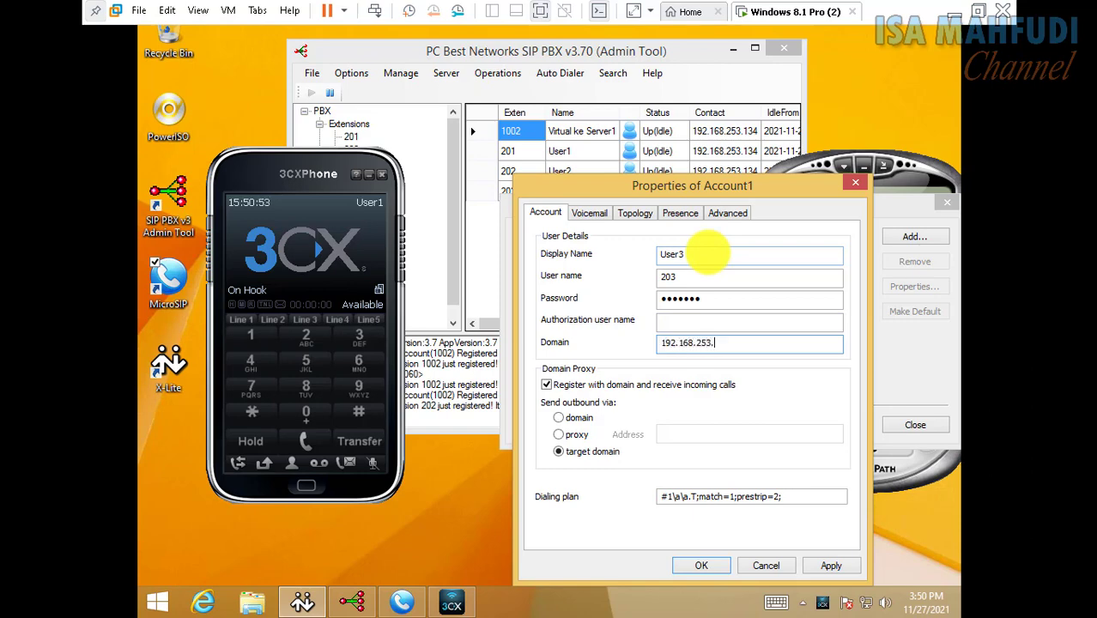
text(4)
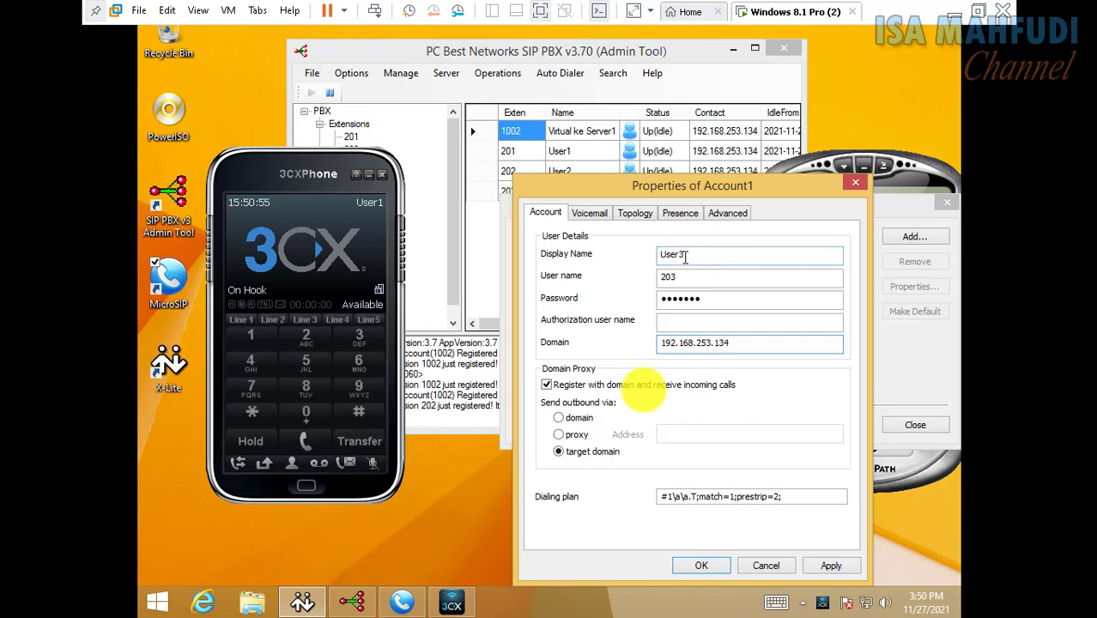
click(701, 564)
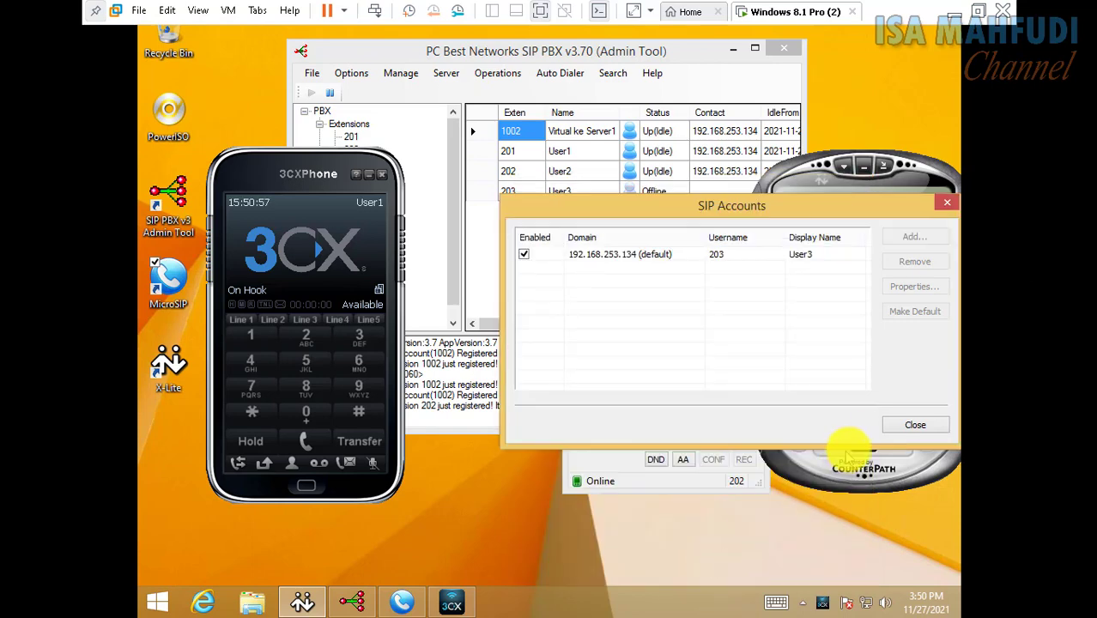
click(897, 425)
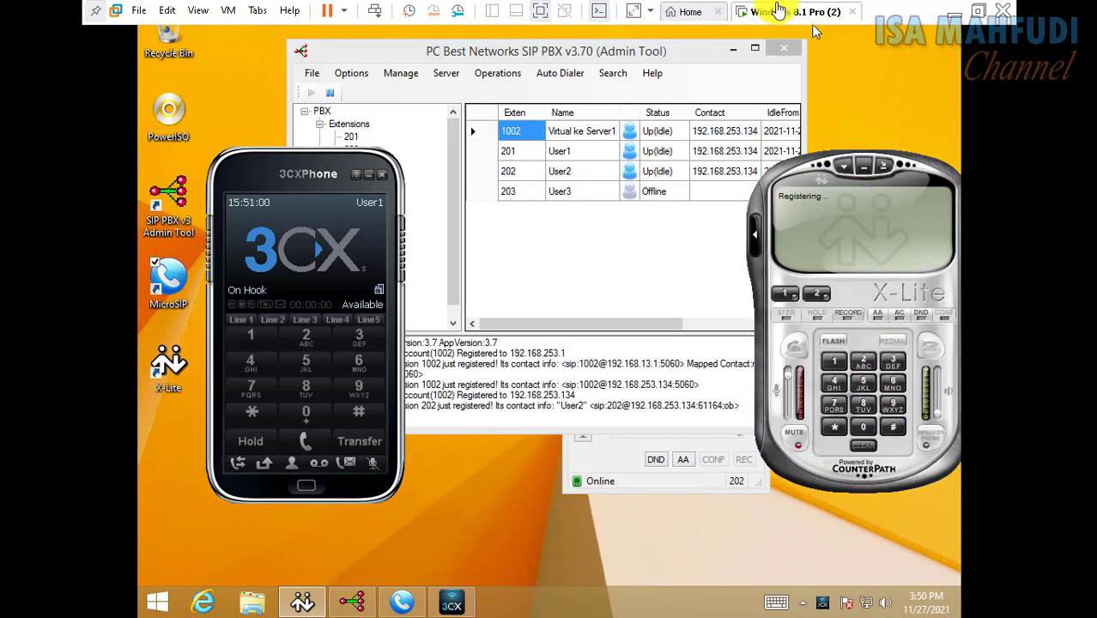
click(812, 190)
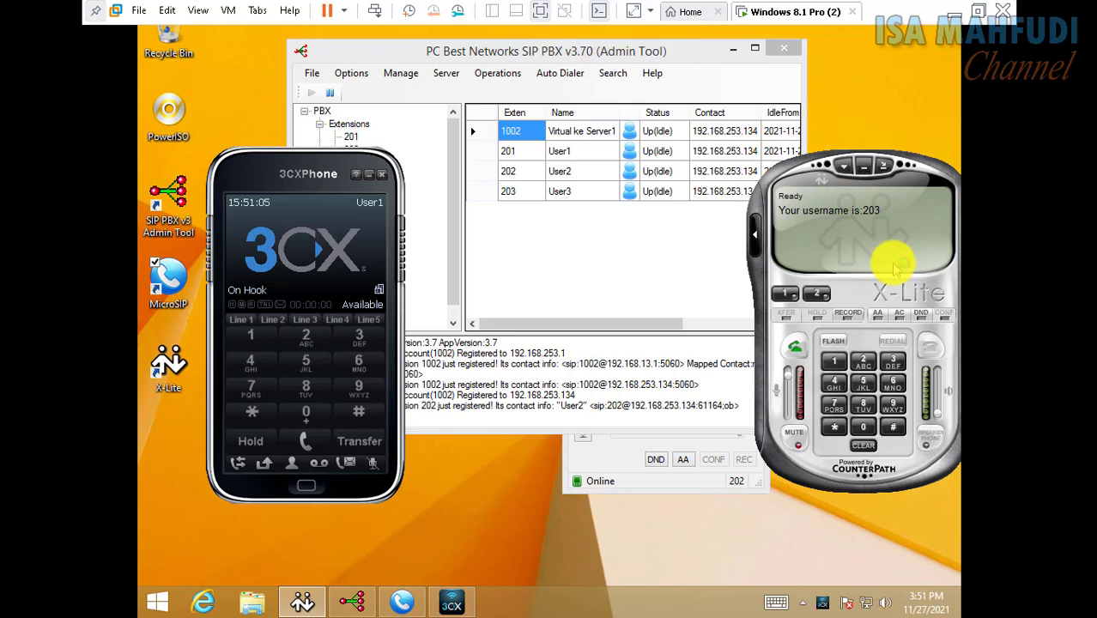
click(961, 12)
Show the host's extensions, shift the PBX window left, and launch X-Lite, PhonerLite and miniSIPPhone
click(360, 140)
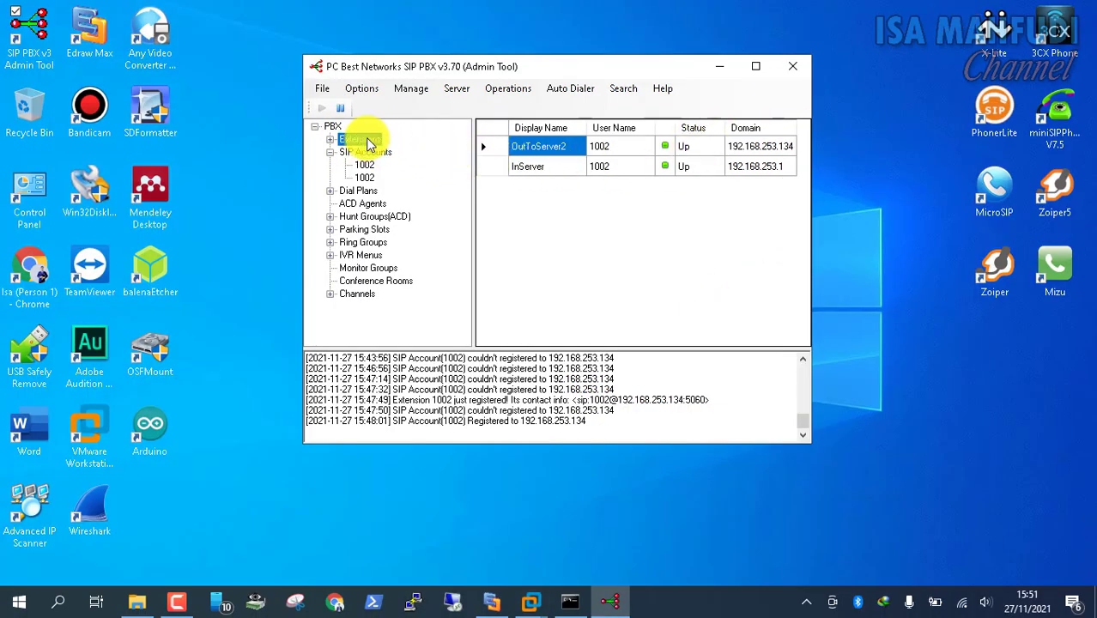
click(506, 87)
drag(475, 70, 383, 73)
click(996, 49)
click(1056, 43)
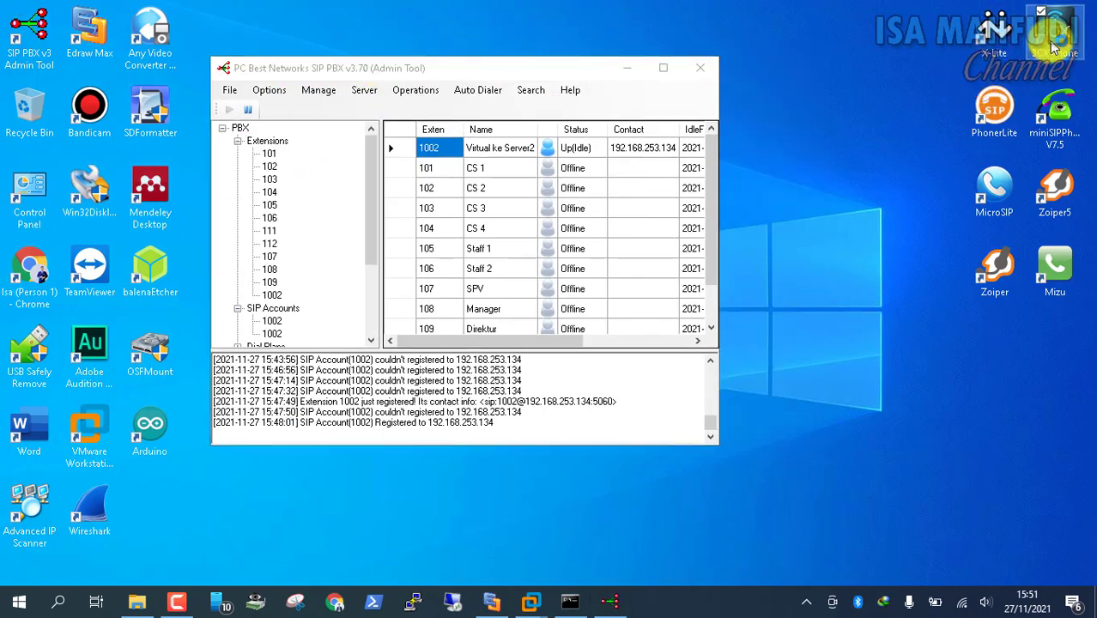
click(1005, 95)
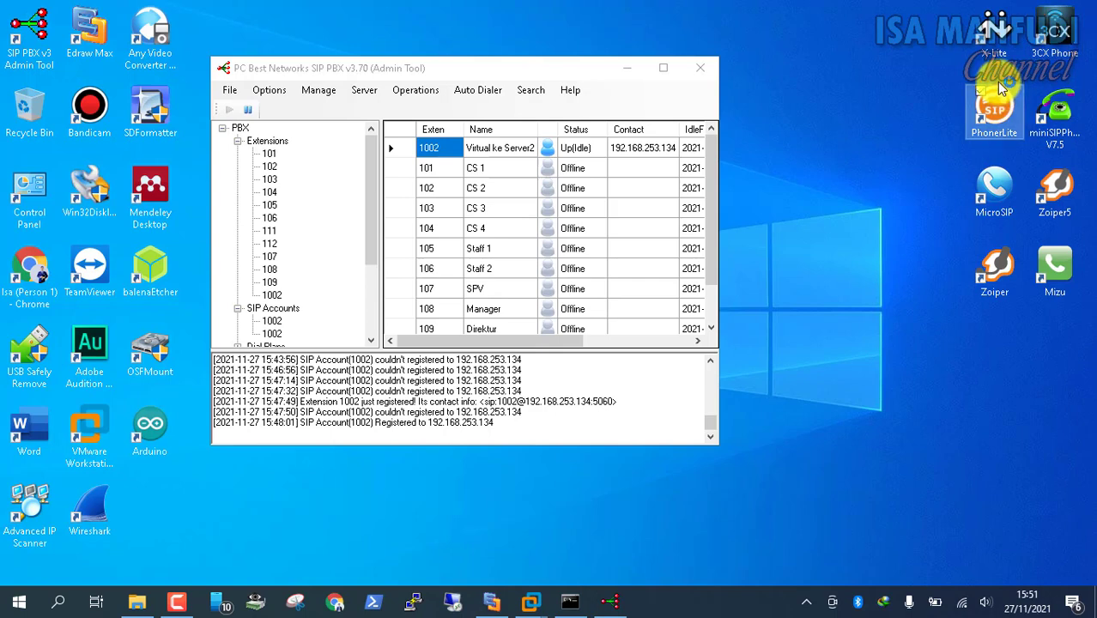
click(1058, 116)
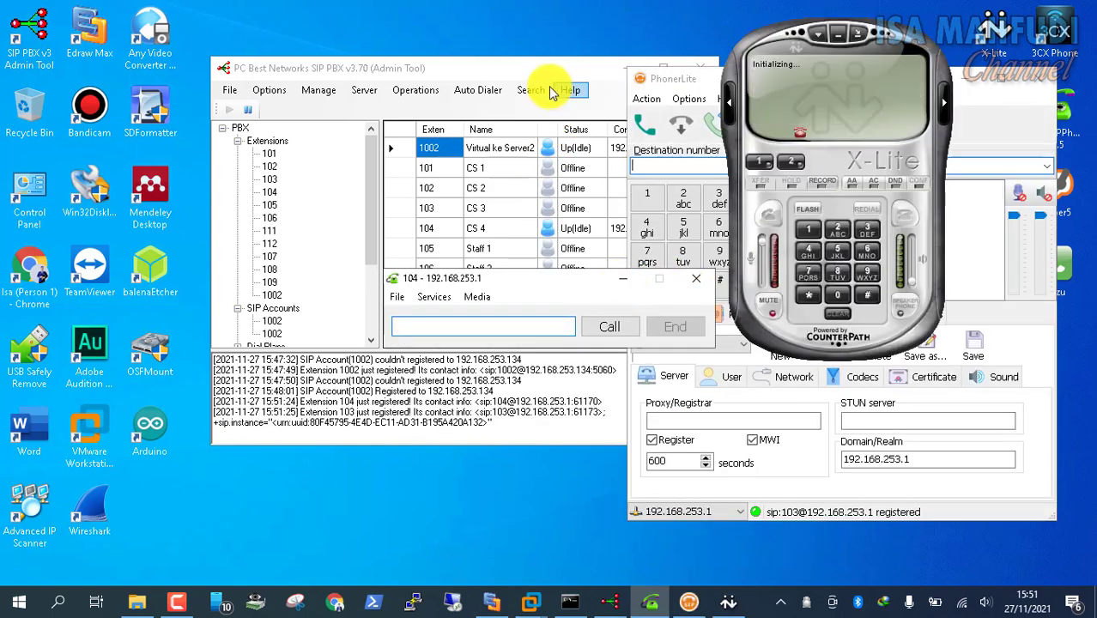
Move the PBX window to the upper left and minimize the extension 104 and PhonerLite windows
drag(558, 76, 393, 46)
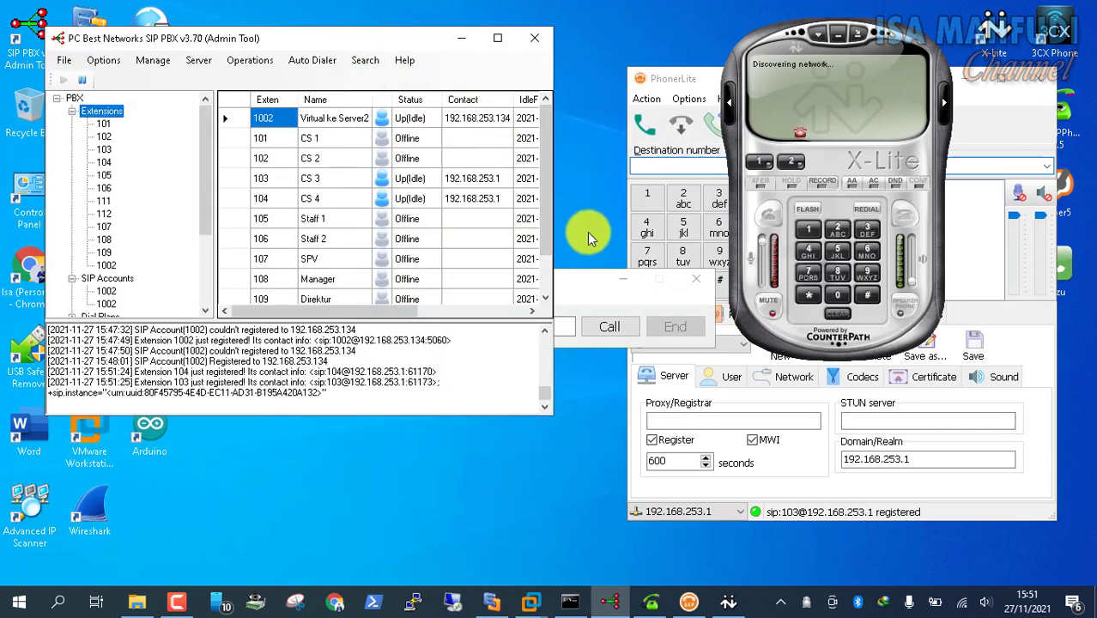
click(624, 278)
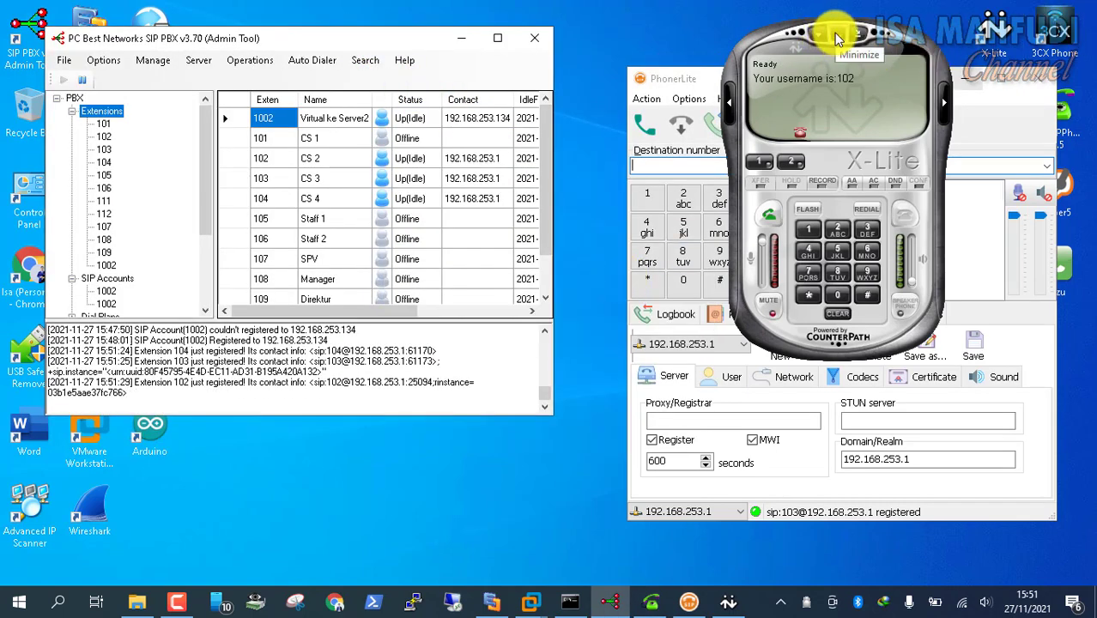
click(969, 88)
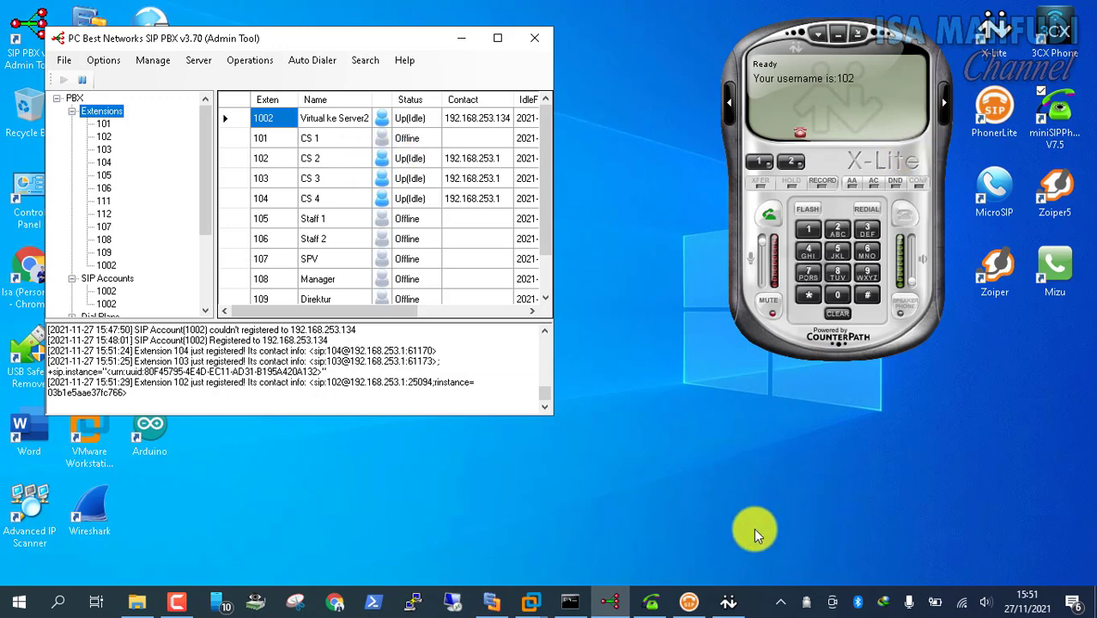
click(1054, 36)
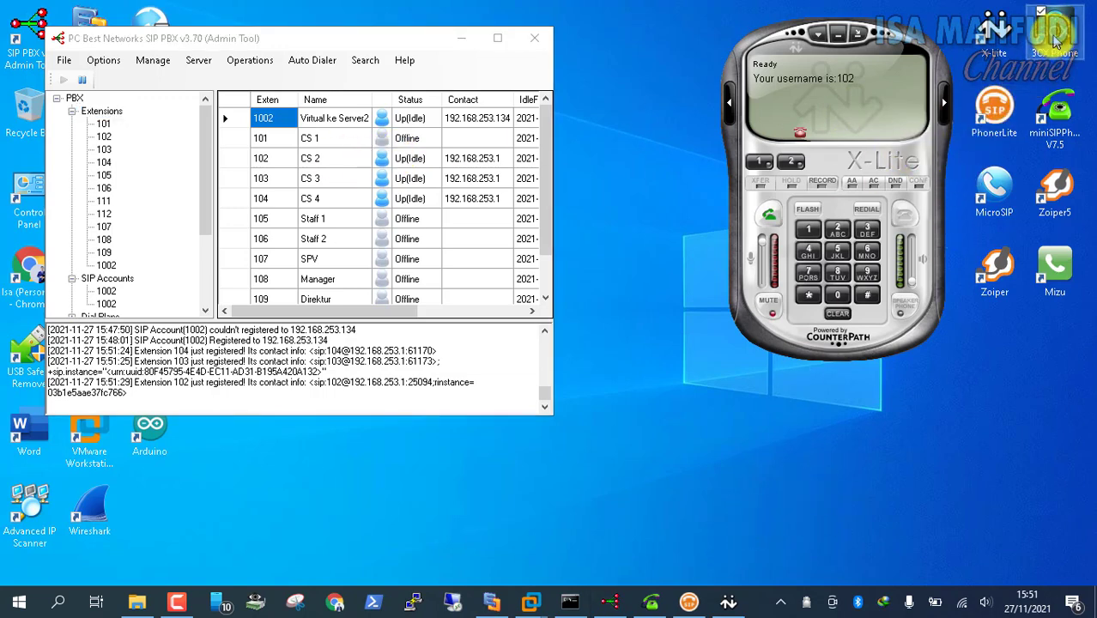
Start 3CXPhone on the host as extension 101, then switch to the Windows 8.1 VM
double_click(1056, 36)
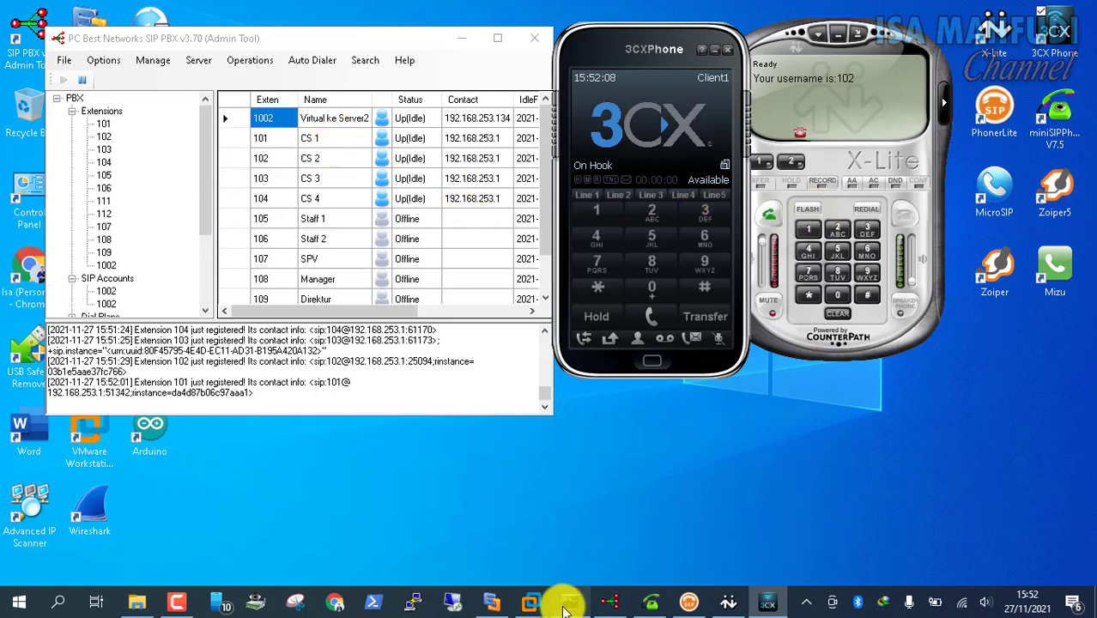
click(530, 605)
click(573, 521)
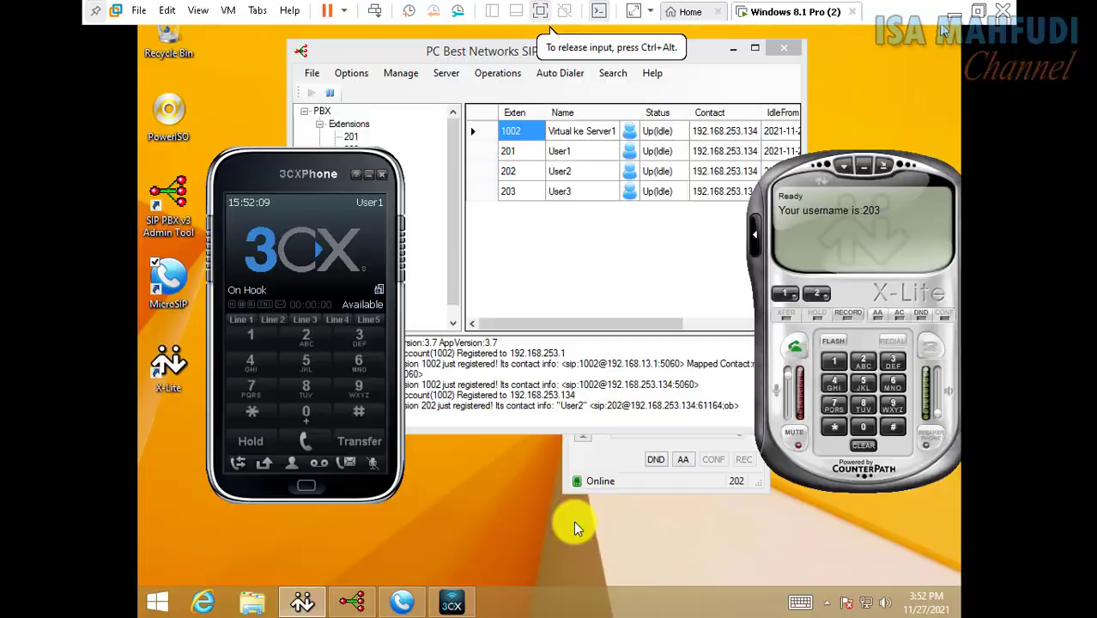
Dial 9101 on the X-Lite keypad from extension 203 (User3)
click(892, 405)
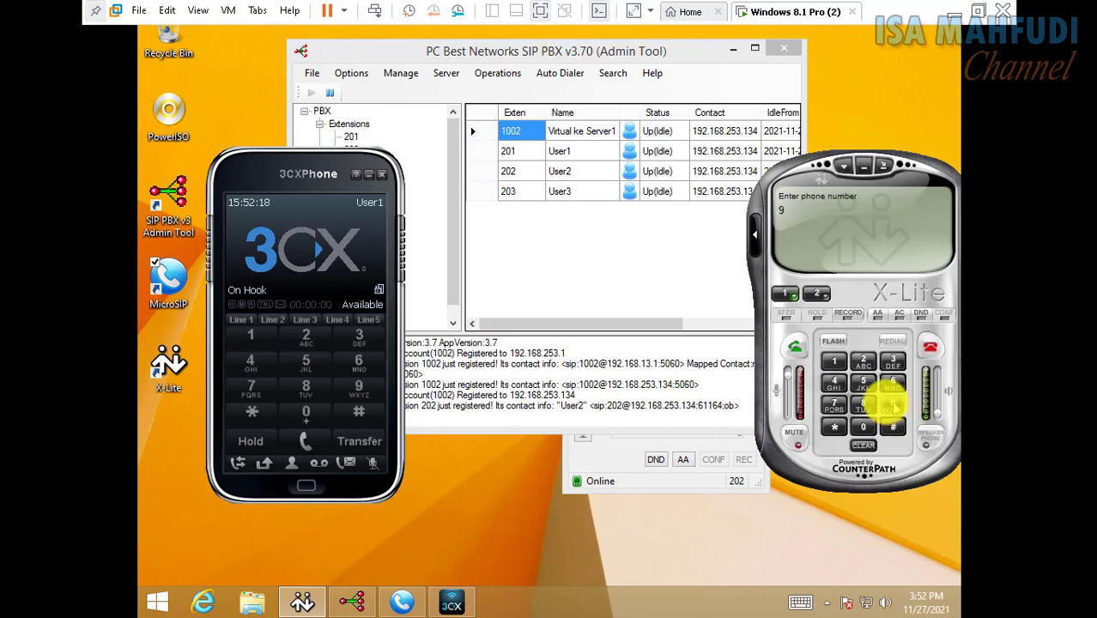
click(833, 360)
click(861, 425)
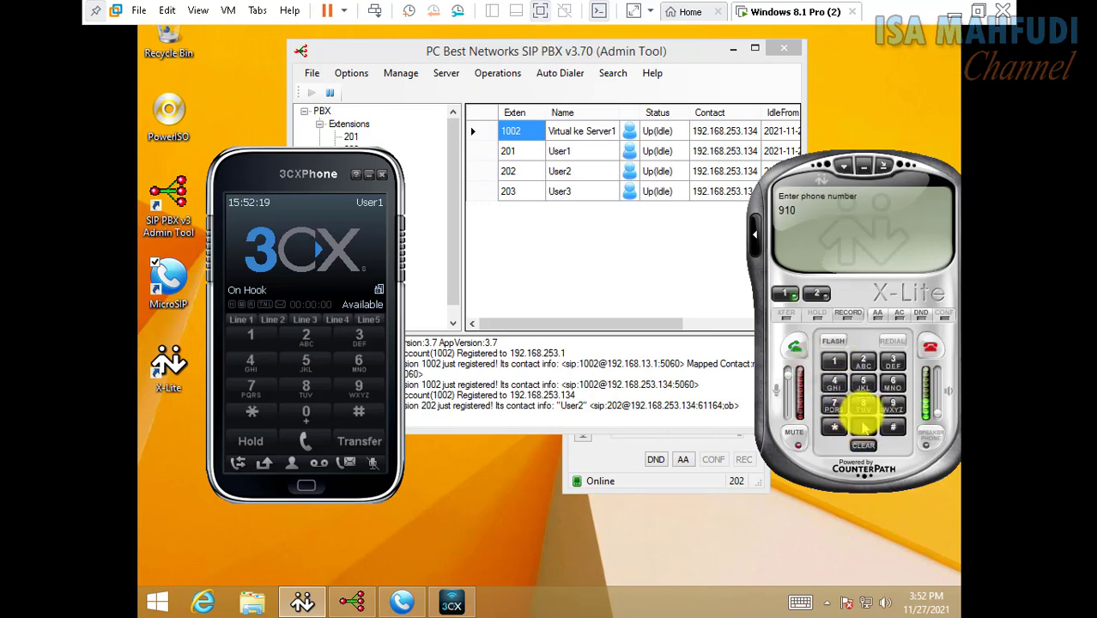
click(833, 361)
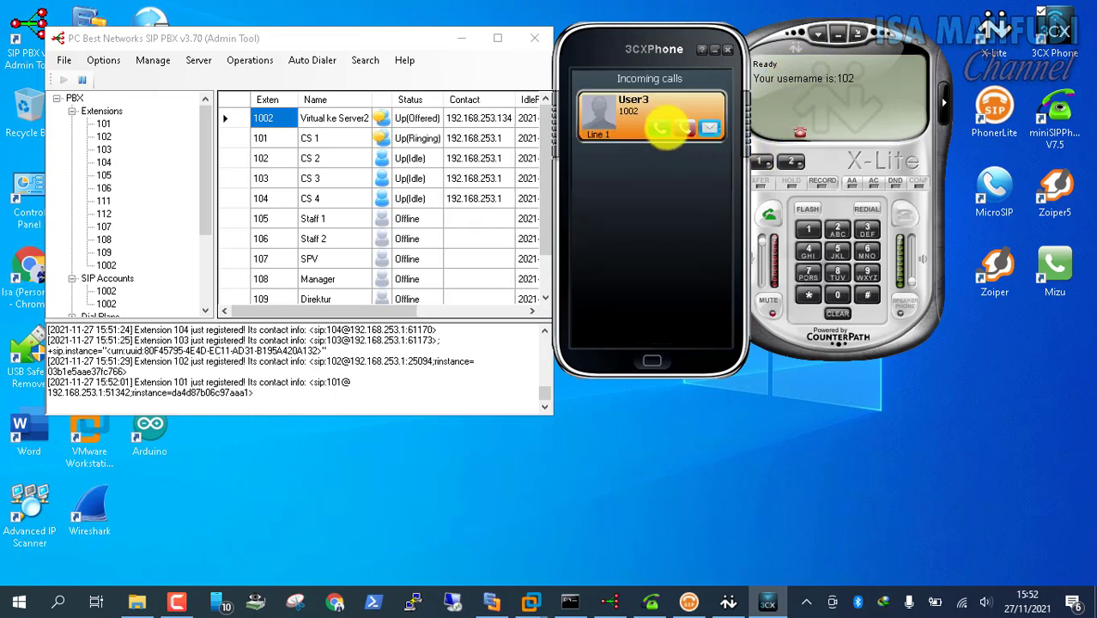
Answer User3's incoming call in the host's 3CXPhone, then hang up once connected
click(659, 127)
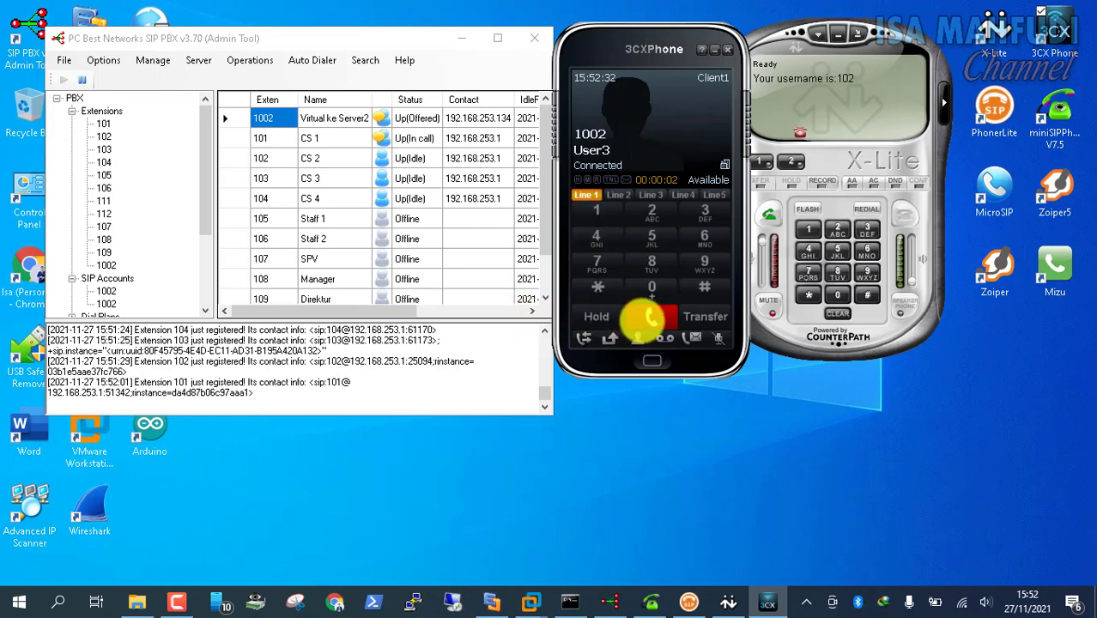
click(650, 318)
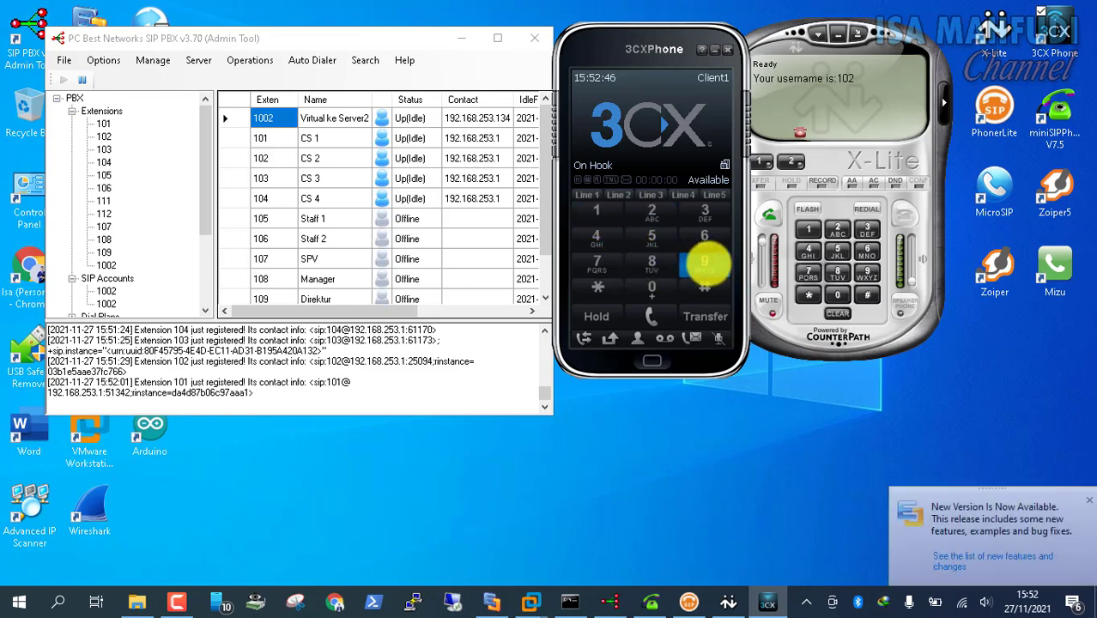
Dial 9201 from extension 101 on the host's 3CXPhone and place the call
click(704, 263)
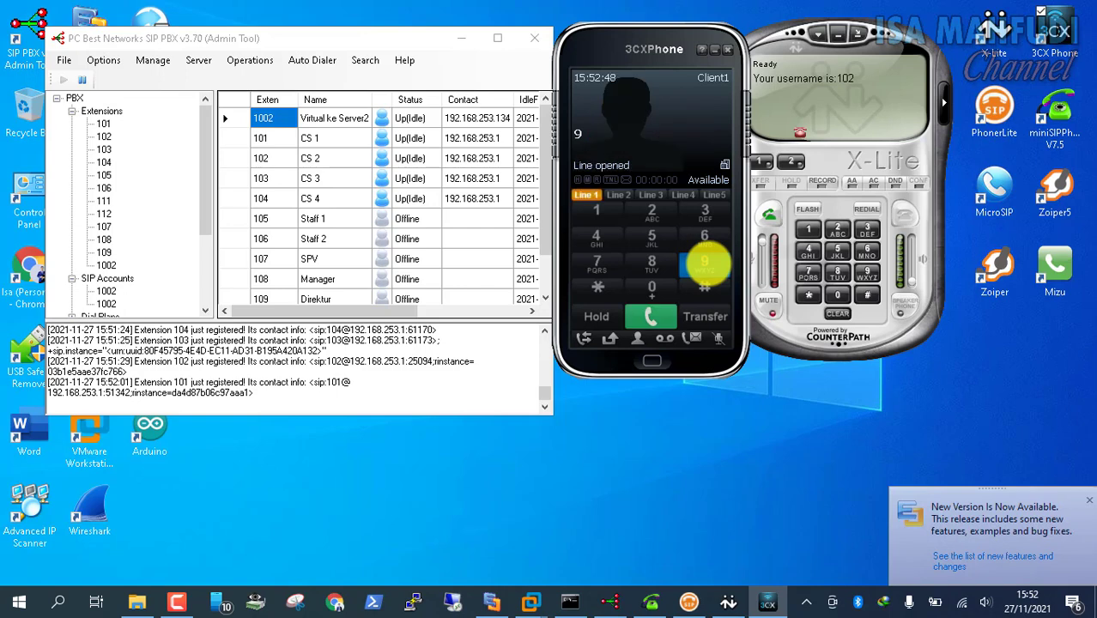
click(652, 215)
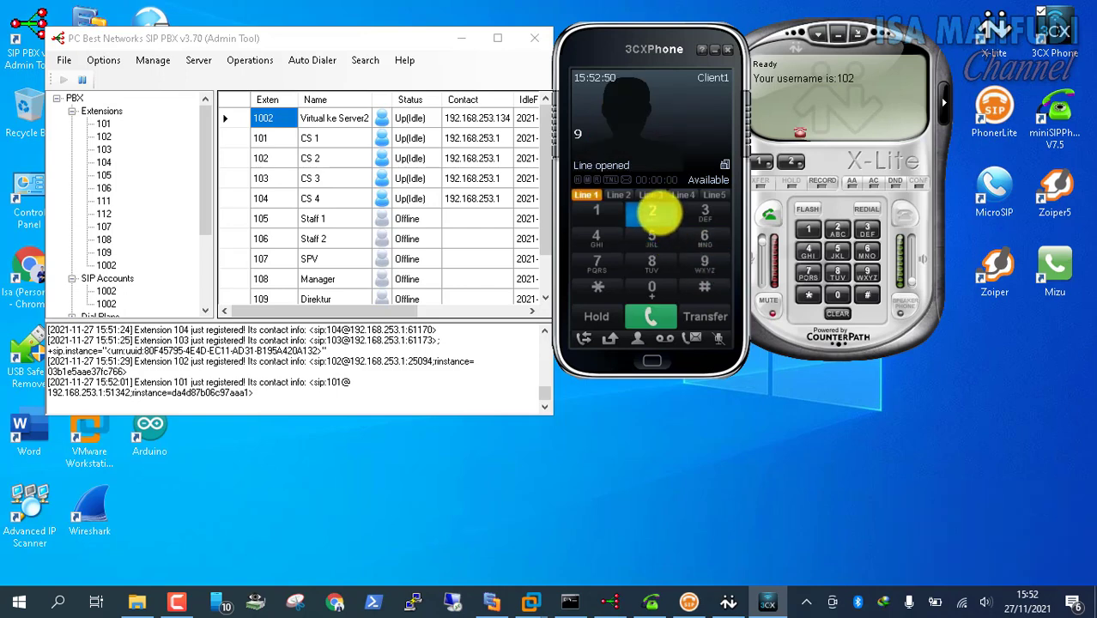
click(661, 287)
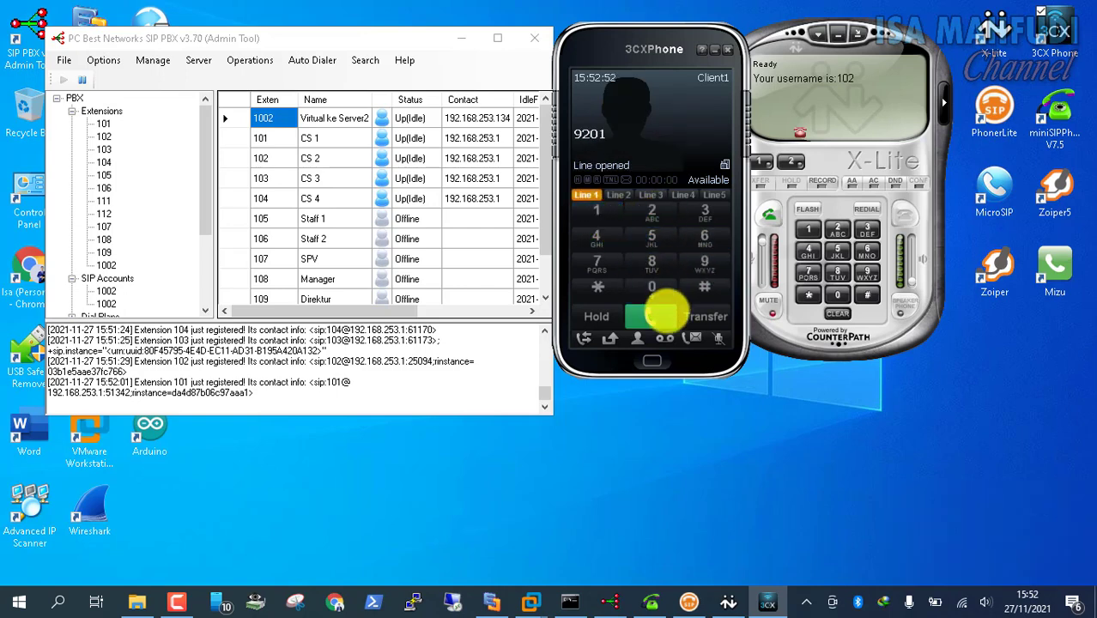
click(651, 315)
In the Windows 8.1 VM, answer the call on User1's 3CXPhone, then hang up
mouse_move(530, 601)
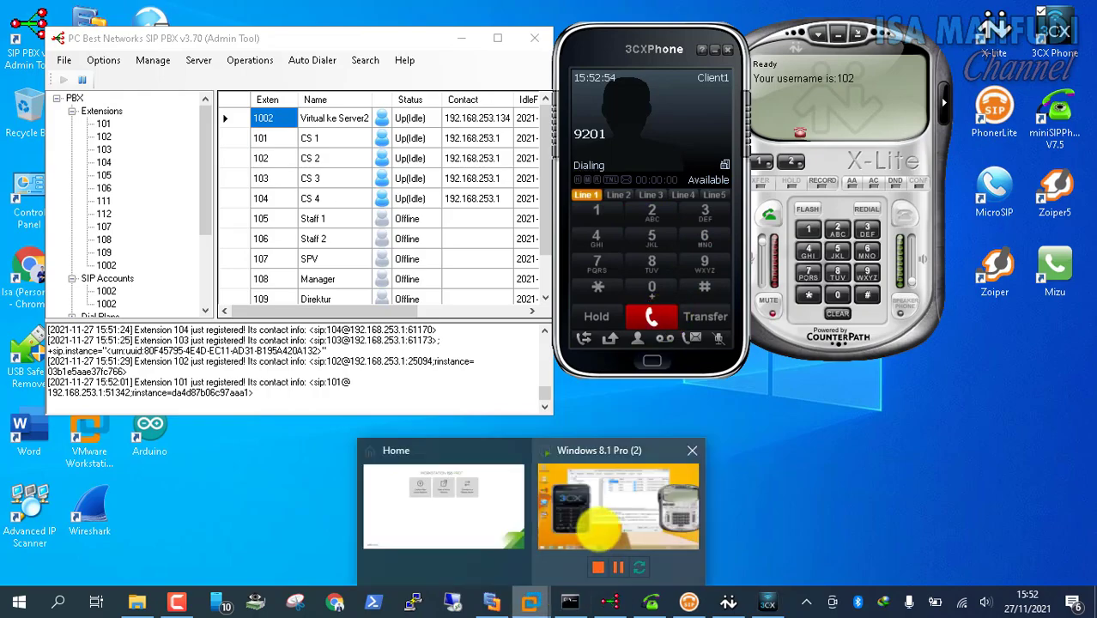
click(571, 524)
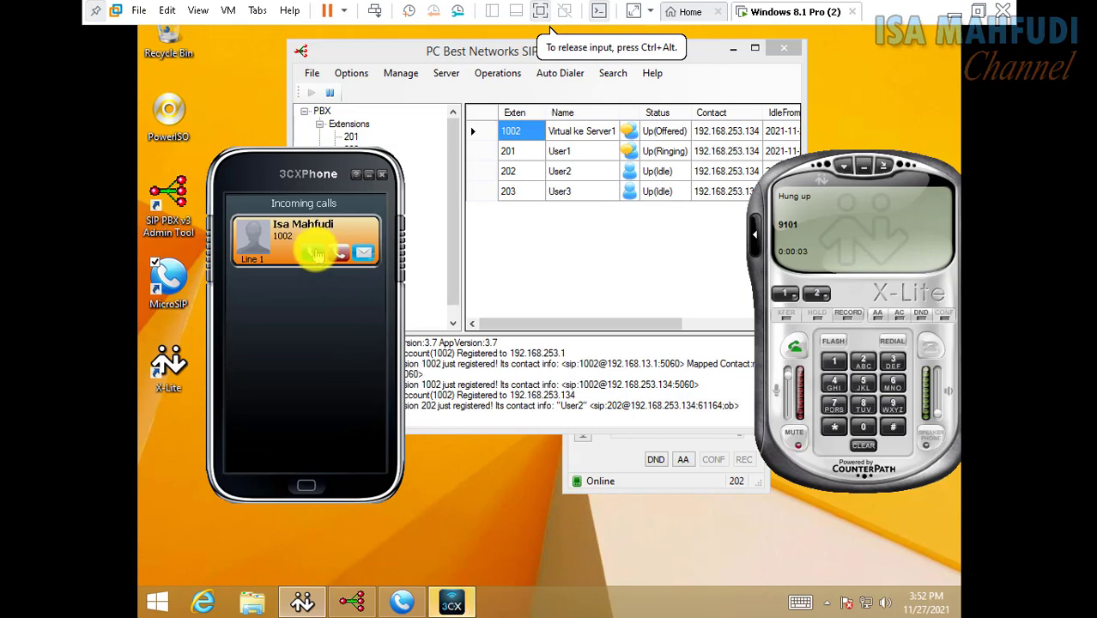
click(317, 254)
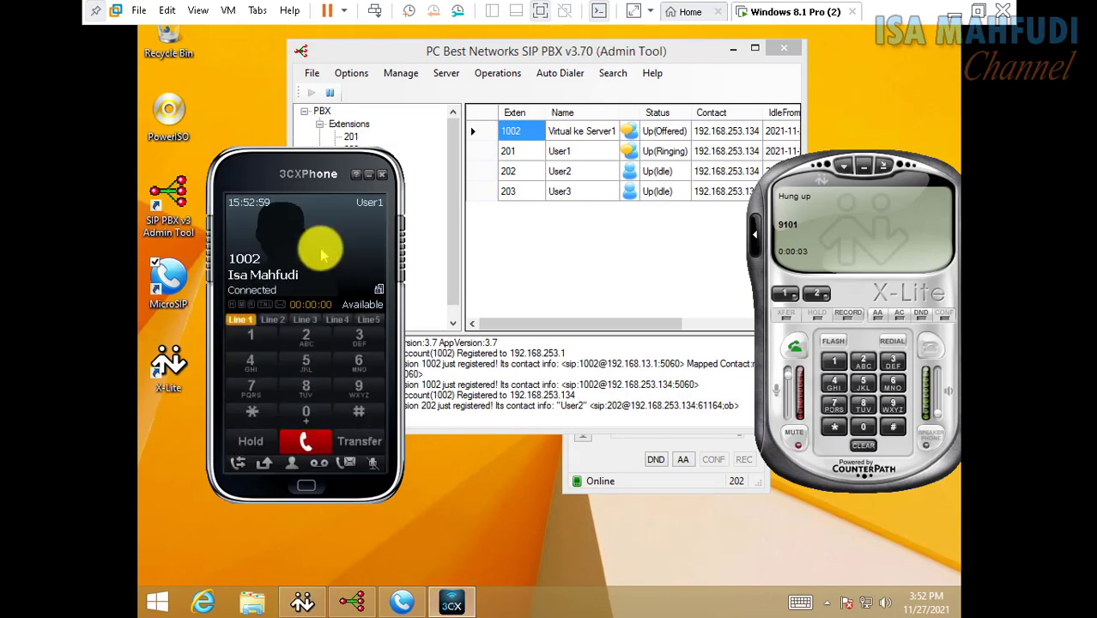
click(310, 439)
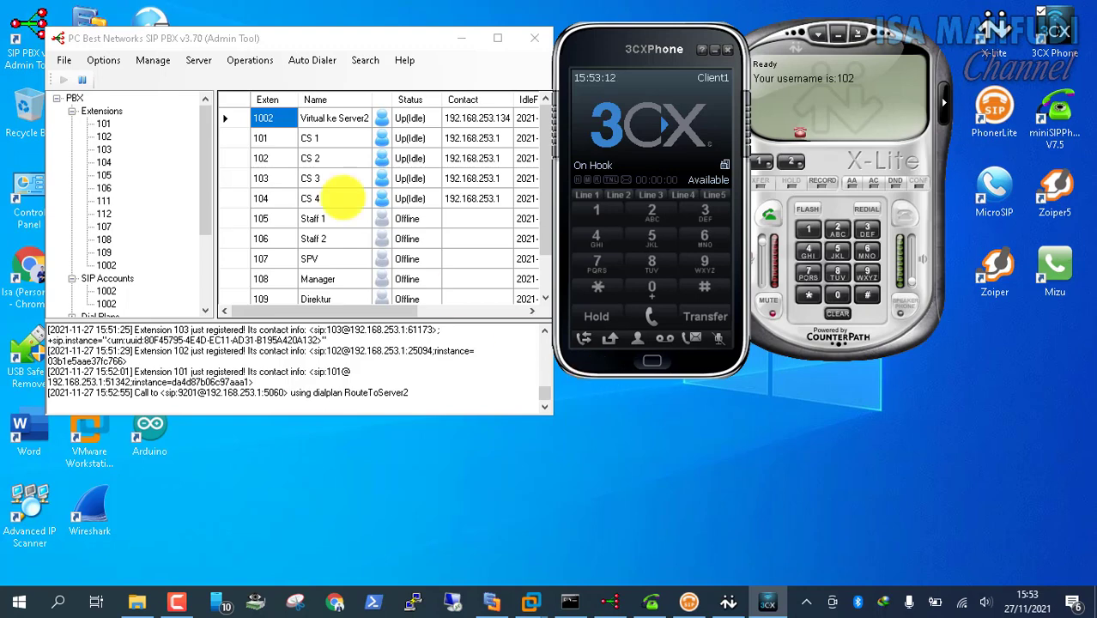
Confirm the host PBX's parking slot CP_CS uses *1, then return to the Windows 8.1 VM
click(101, 73)
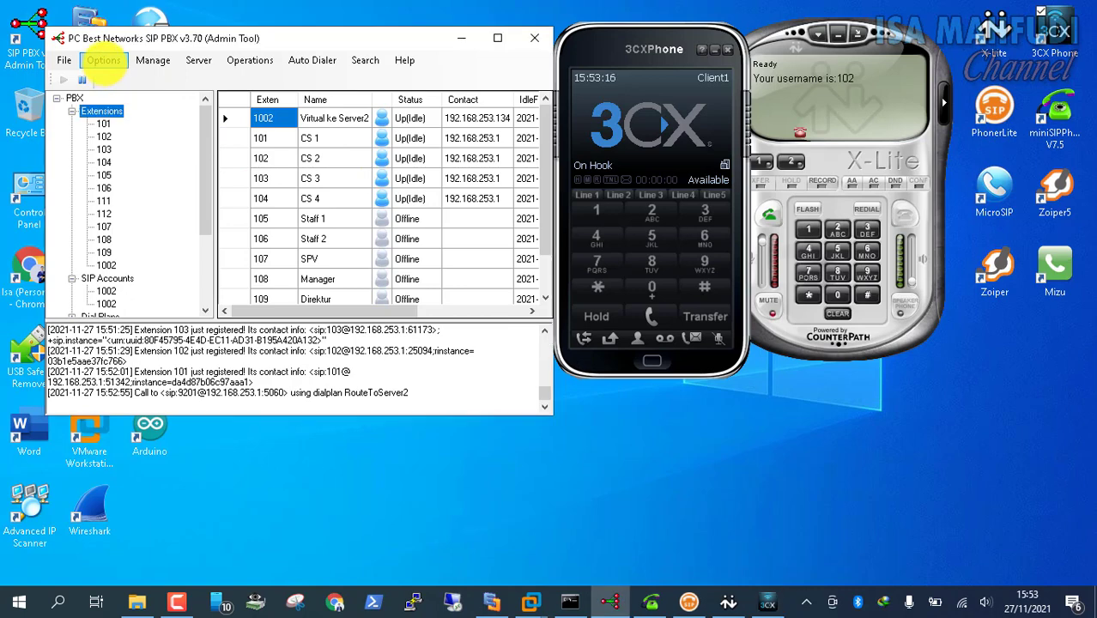
click(103, 62)
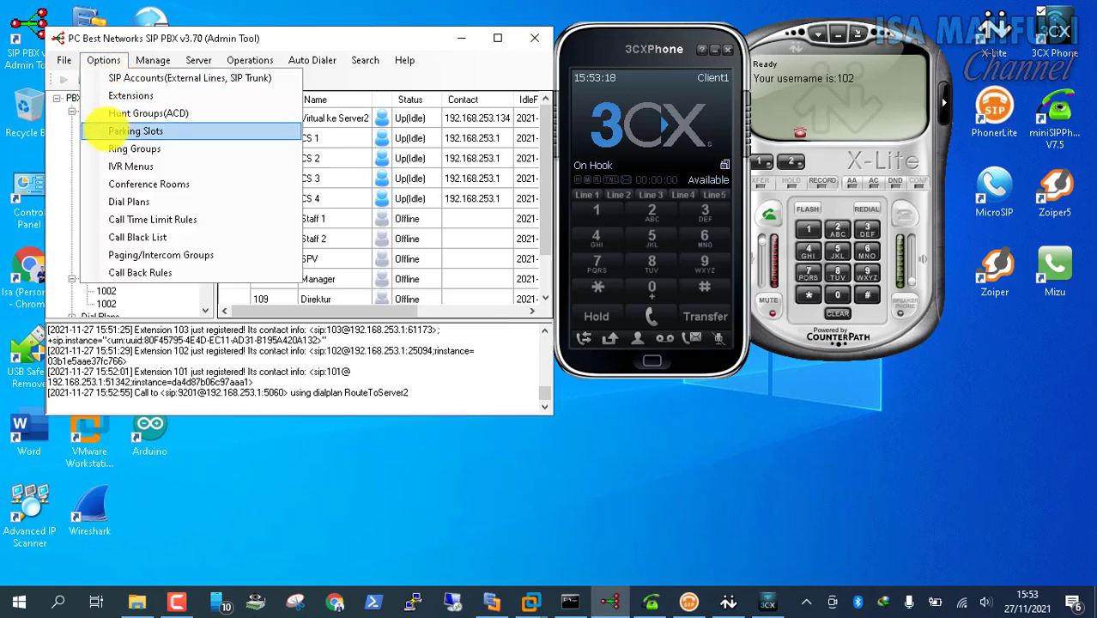
click(96, 130)
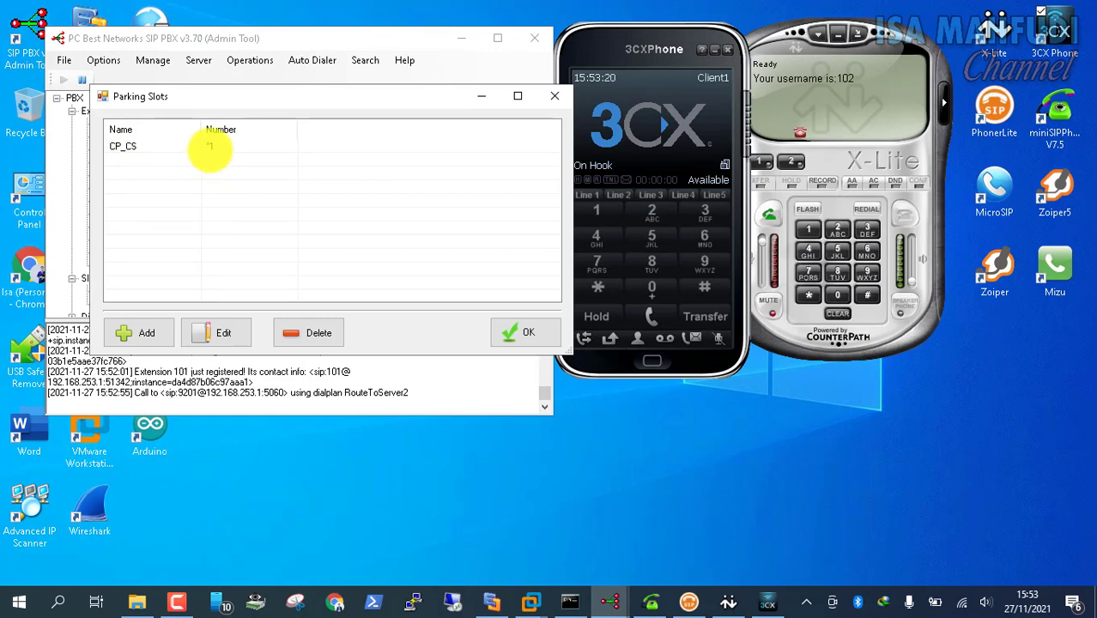
click(208, 148)
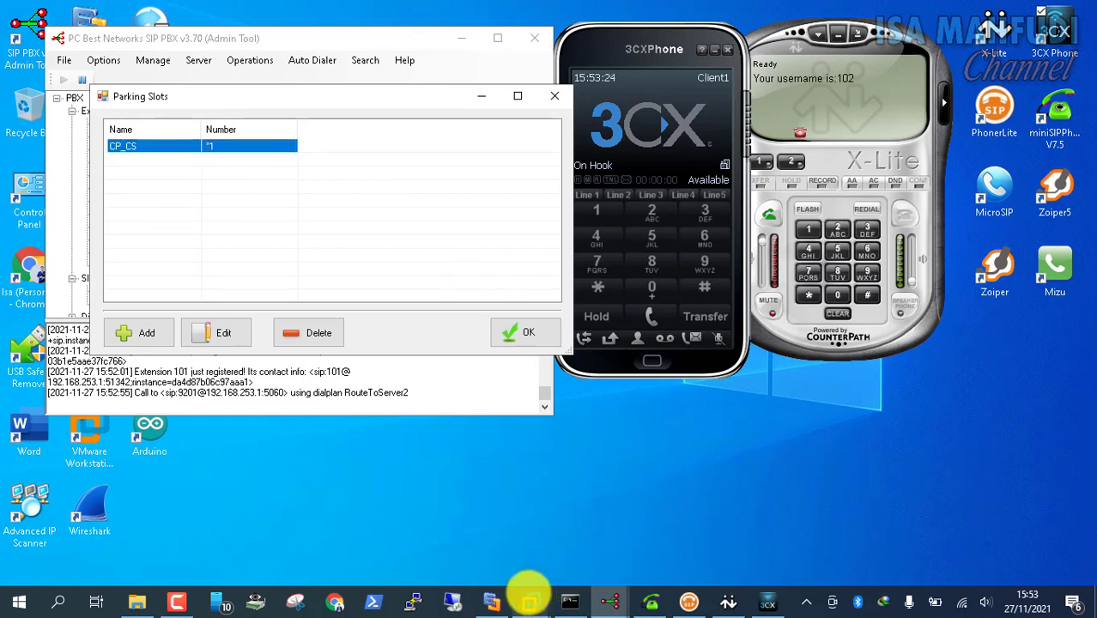
mouse_move(531, 603)
click(574, 519)
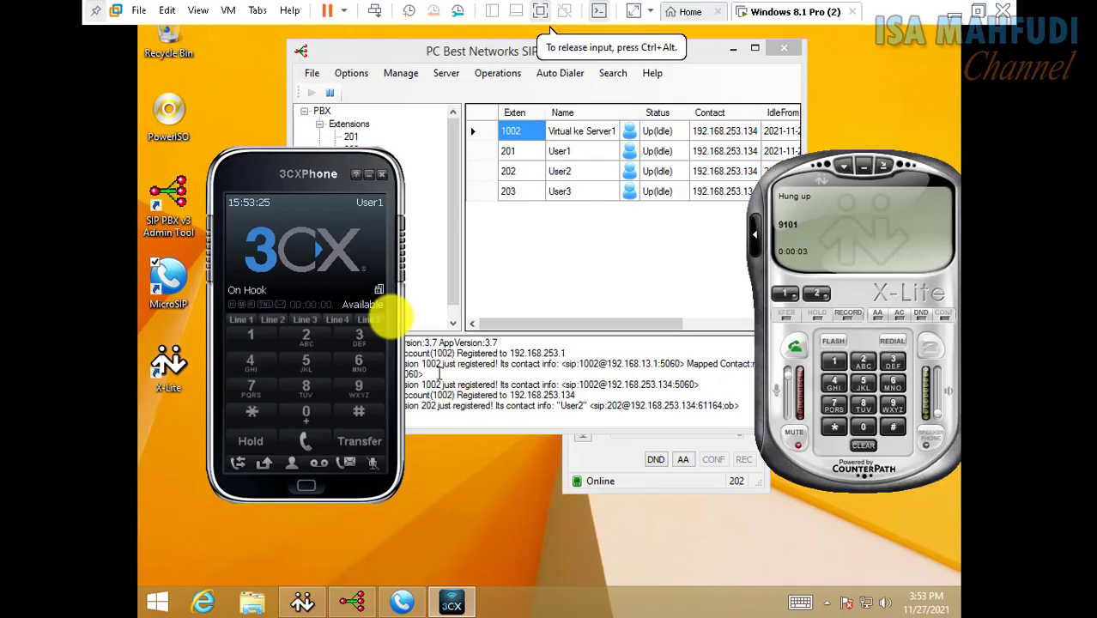
click(354, 85)
click(351, 73)
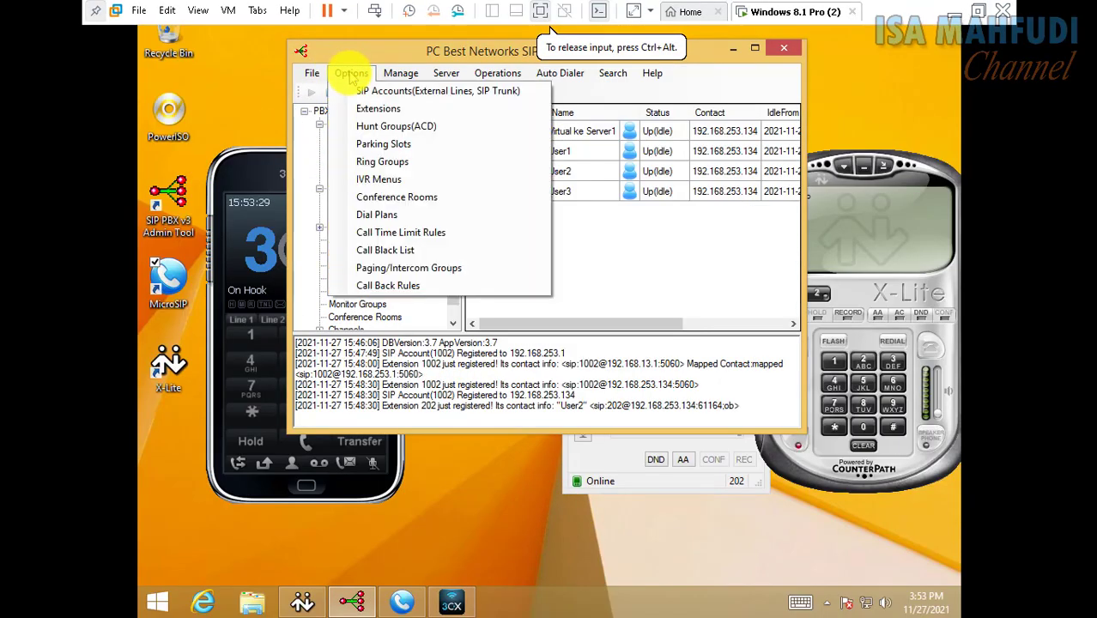
click(386, 151)
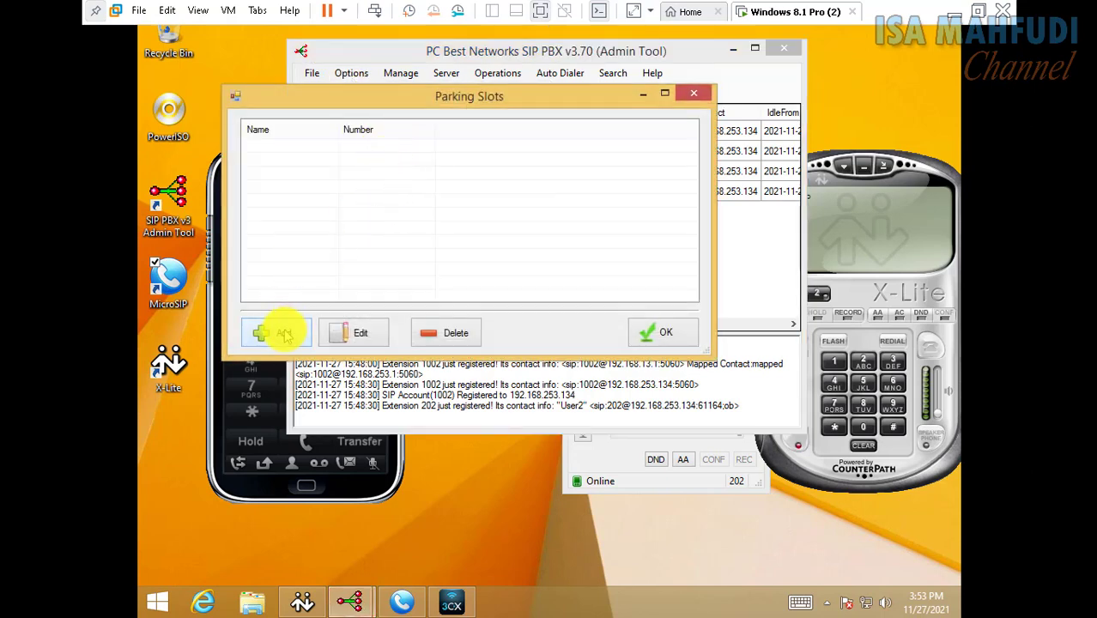
click(285, 330)
click(404, 243)
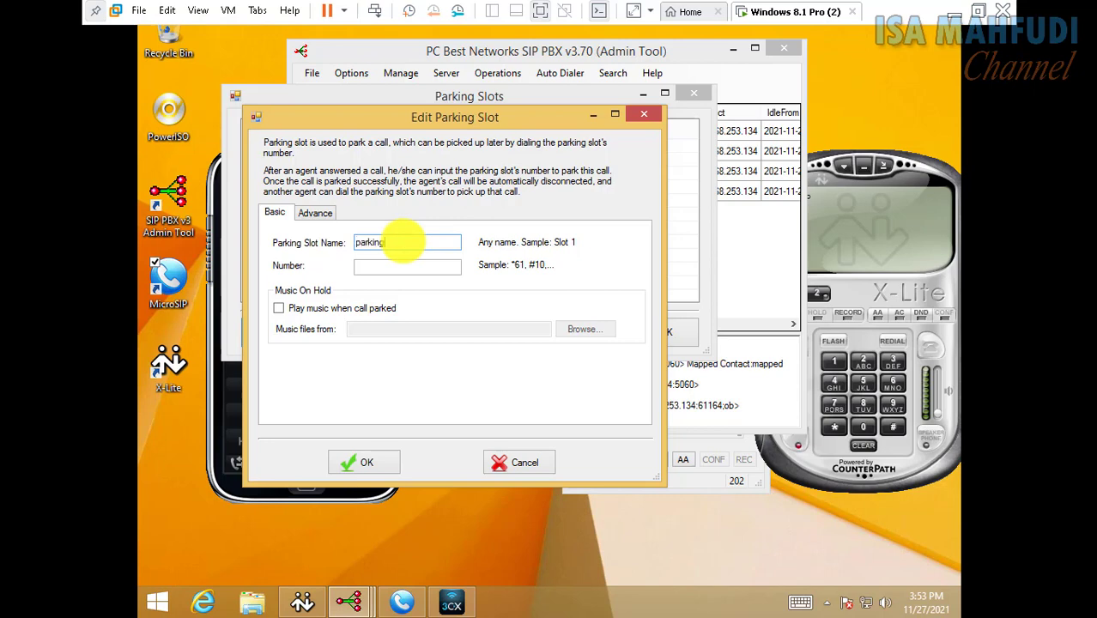
key(Tab)
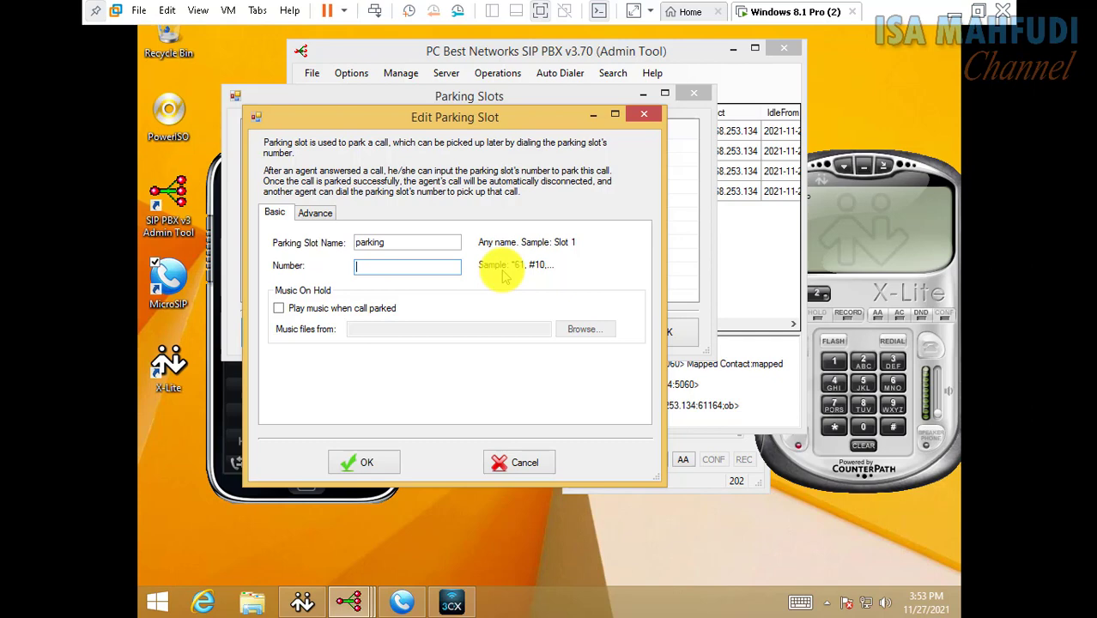
text(*)
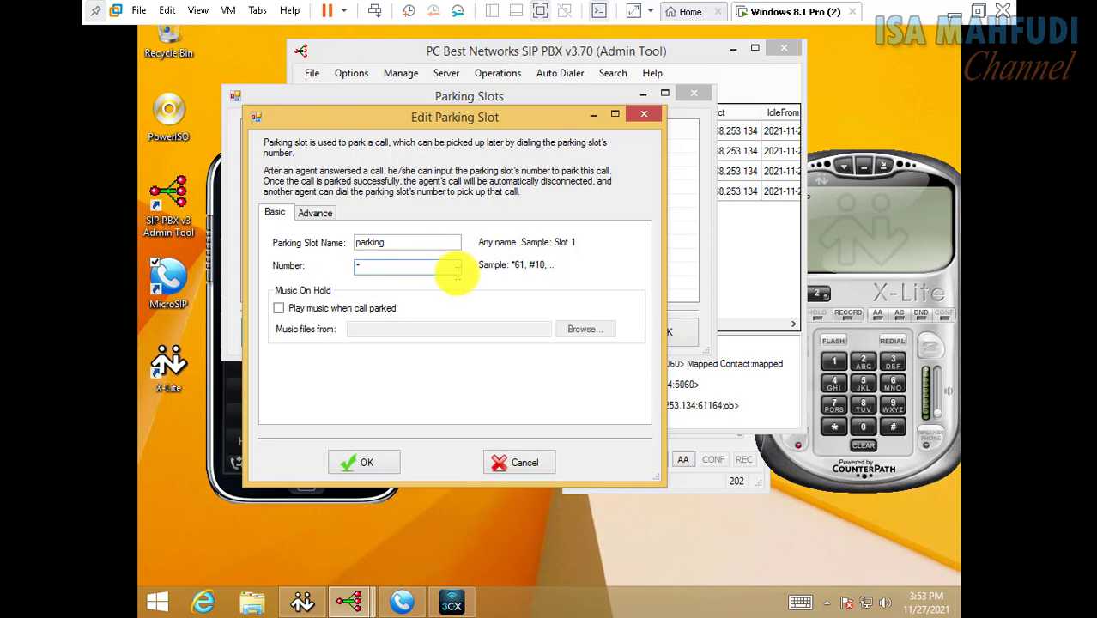
click(361, 309)
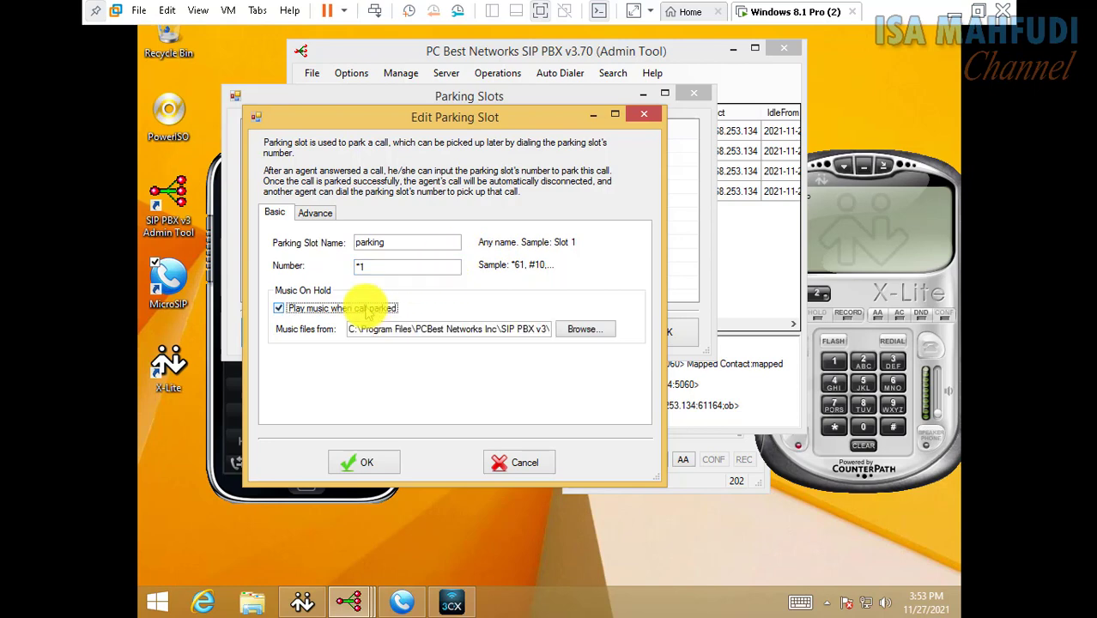
click(603, 332)
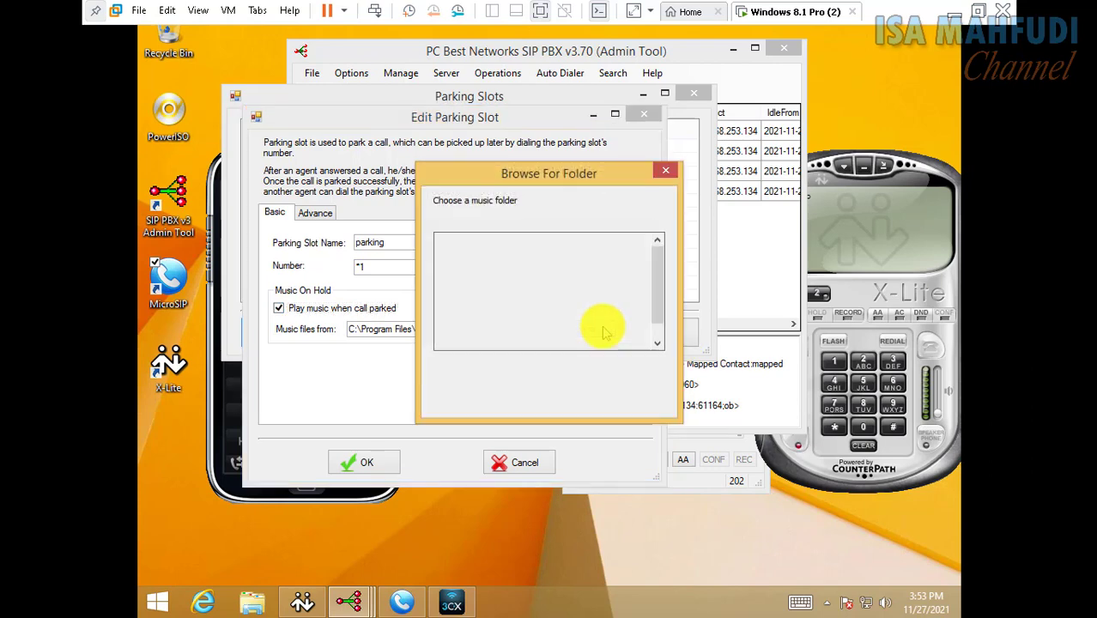
drag(657, 296, 641, 331)
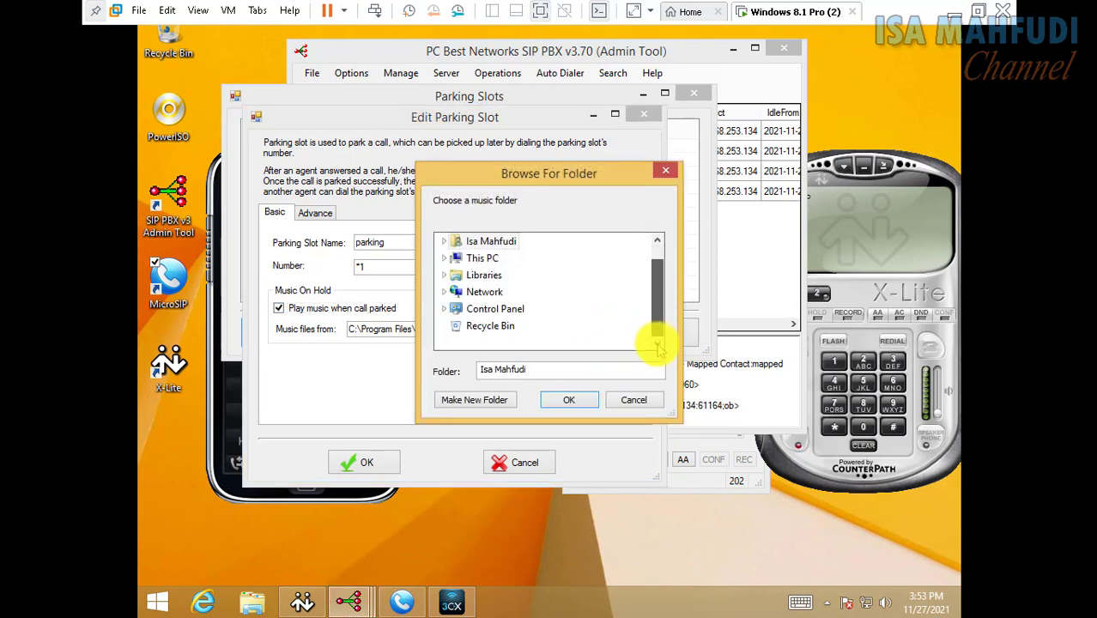
click(570, 399)
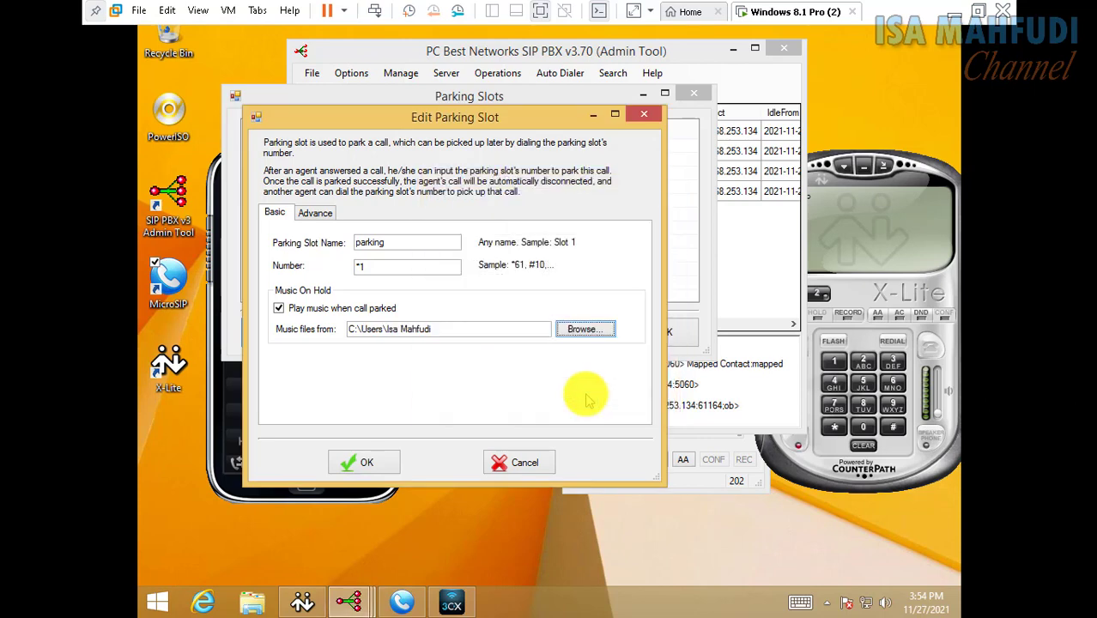
click(520, 461)
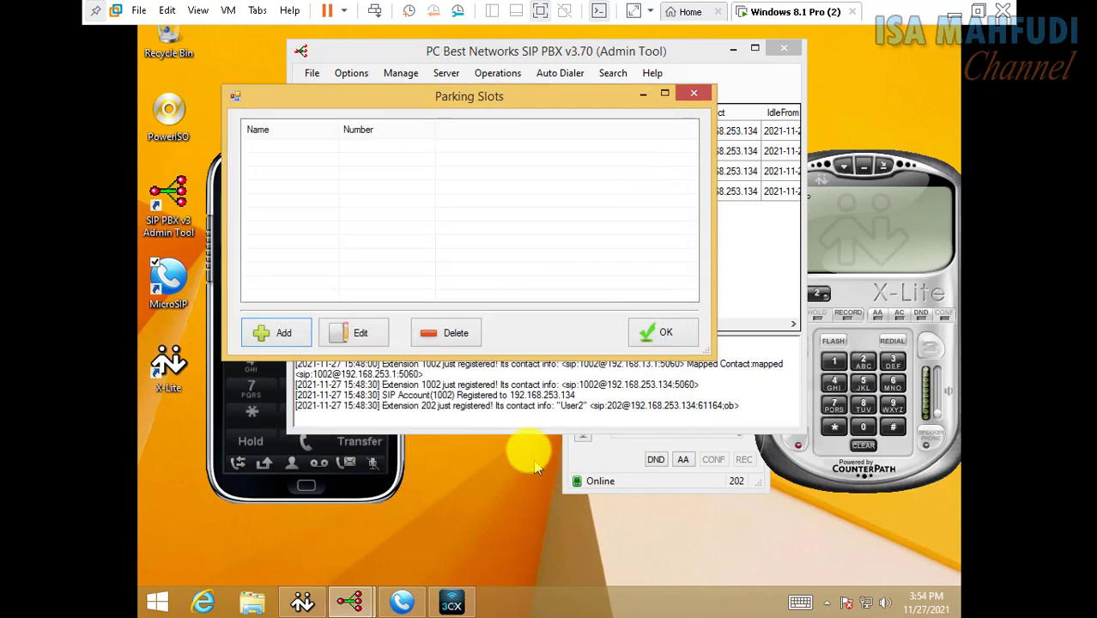
Add parking slot 'parking' on *1 with music on hold and close the Parking Slots list
click(260, 333)
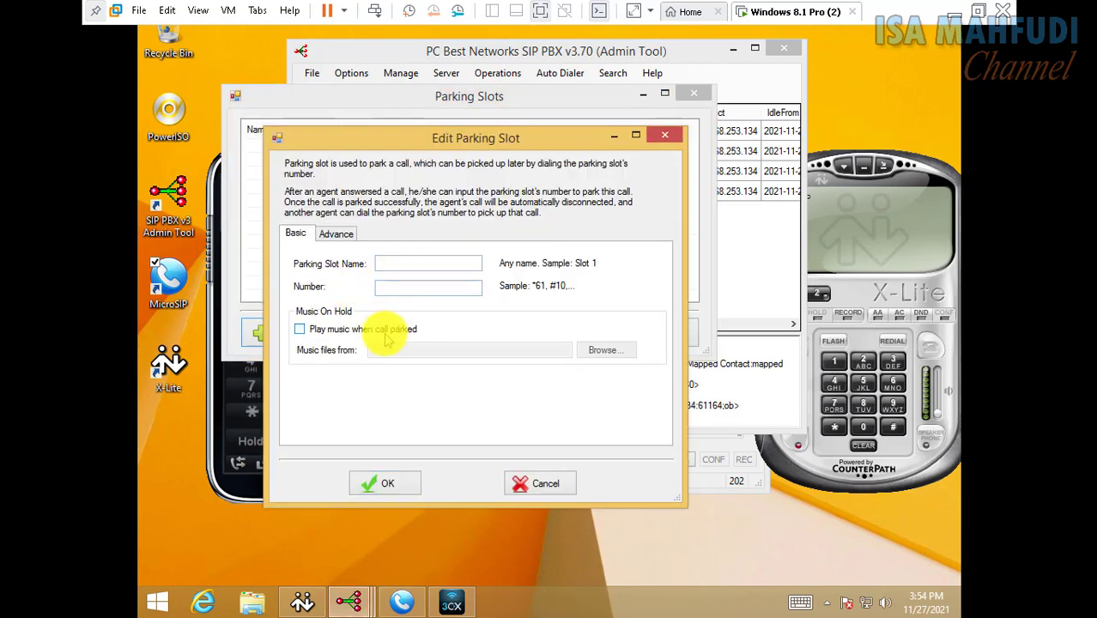
click(381, 329)
text(parking)
key(Tab)
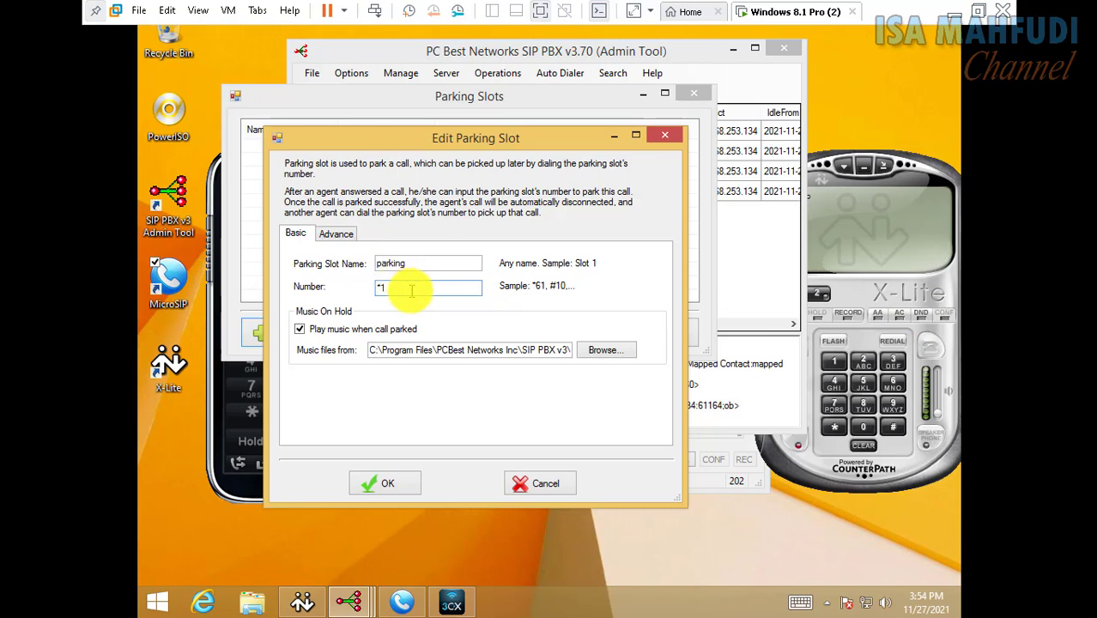
click(386, 483)
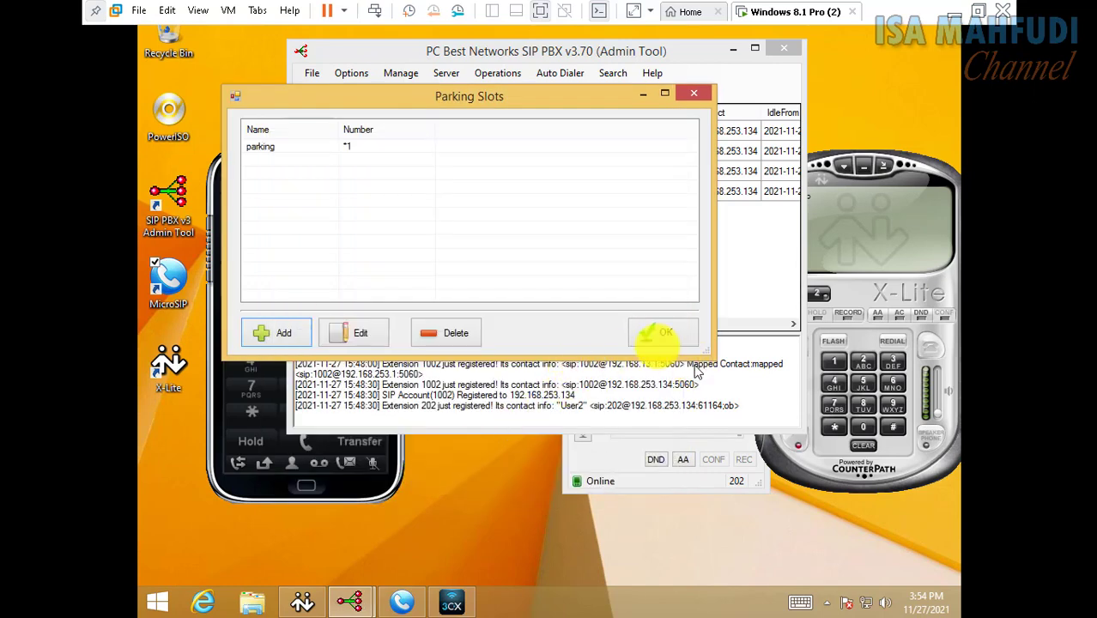
click(646, 334)
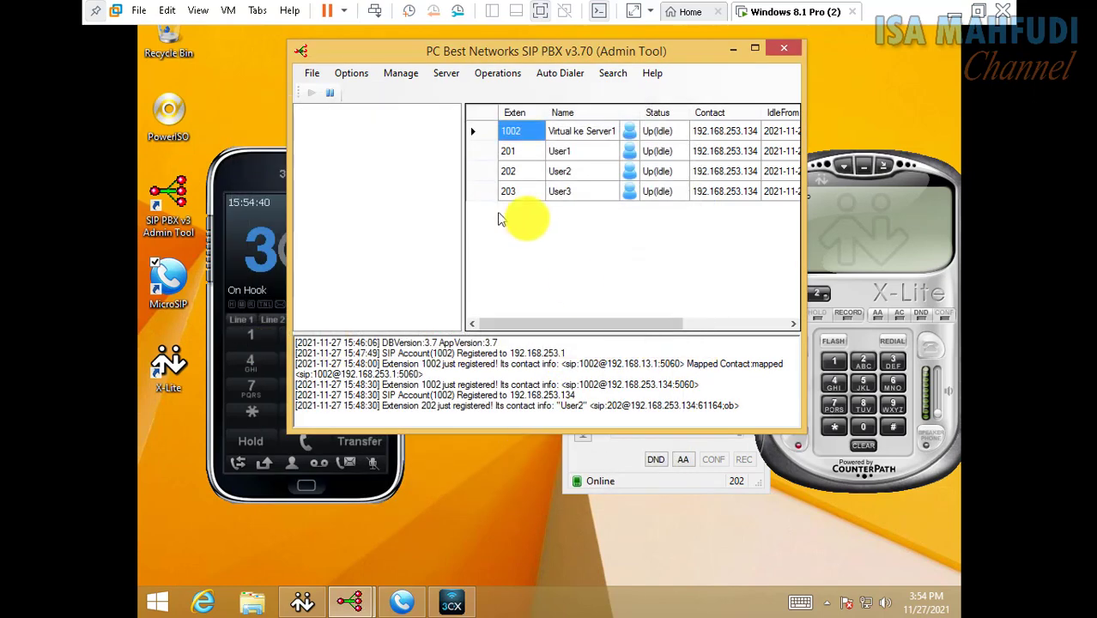
Call 9101 from User1 on the VM's 3CXPhone, then go back to the host desktop
click(255, 233)
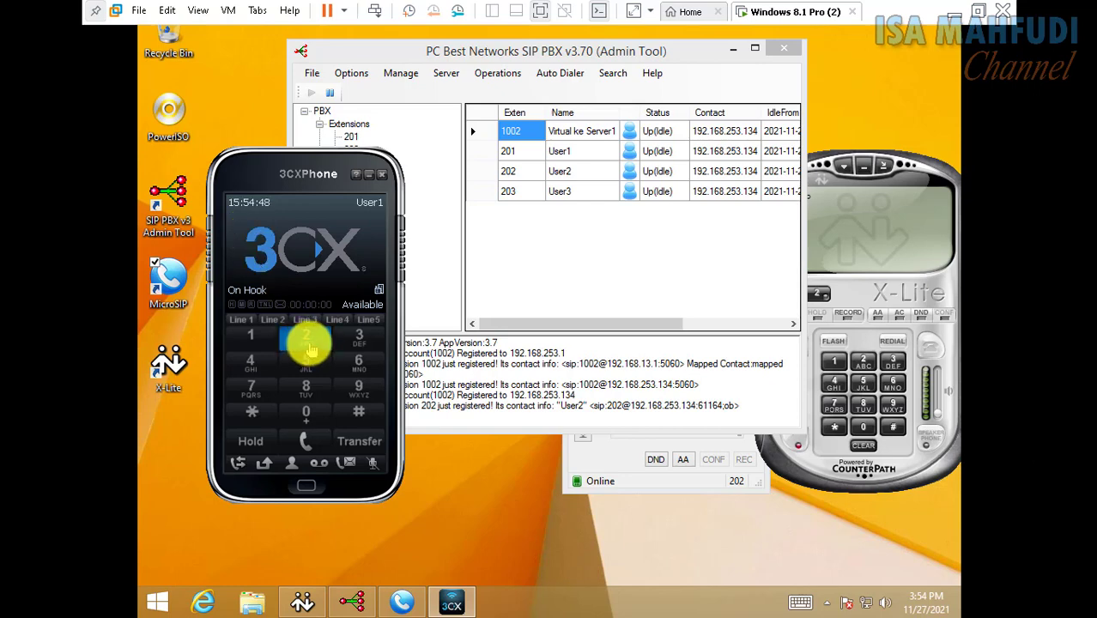
click(360, 391)
click(241, 342)
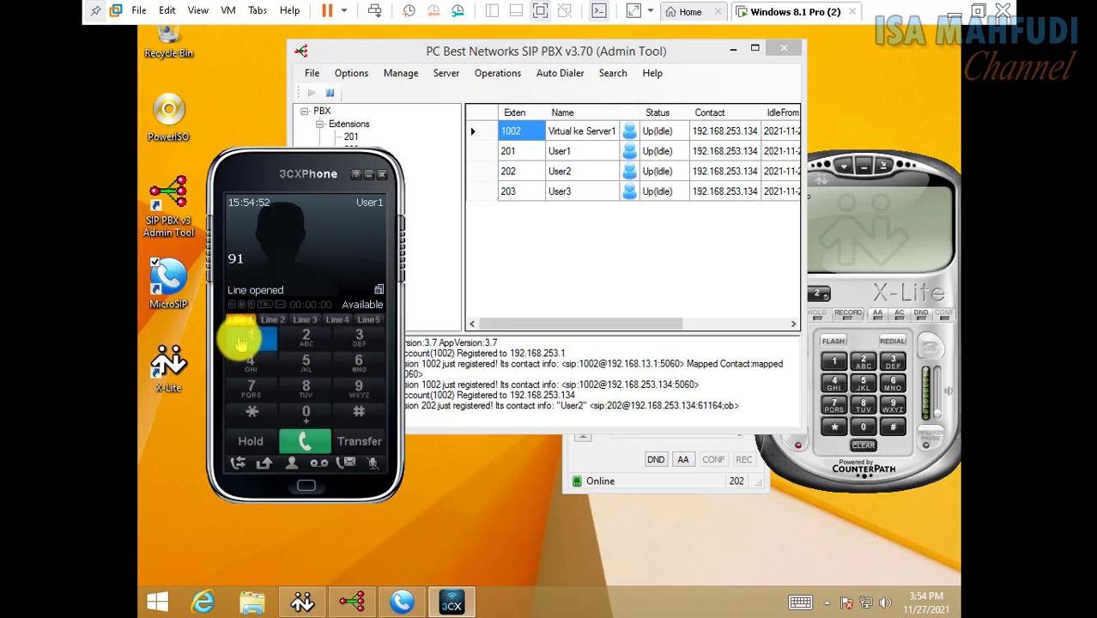
click(307, 411)
click(243, 335)
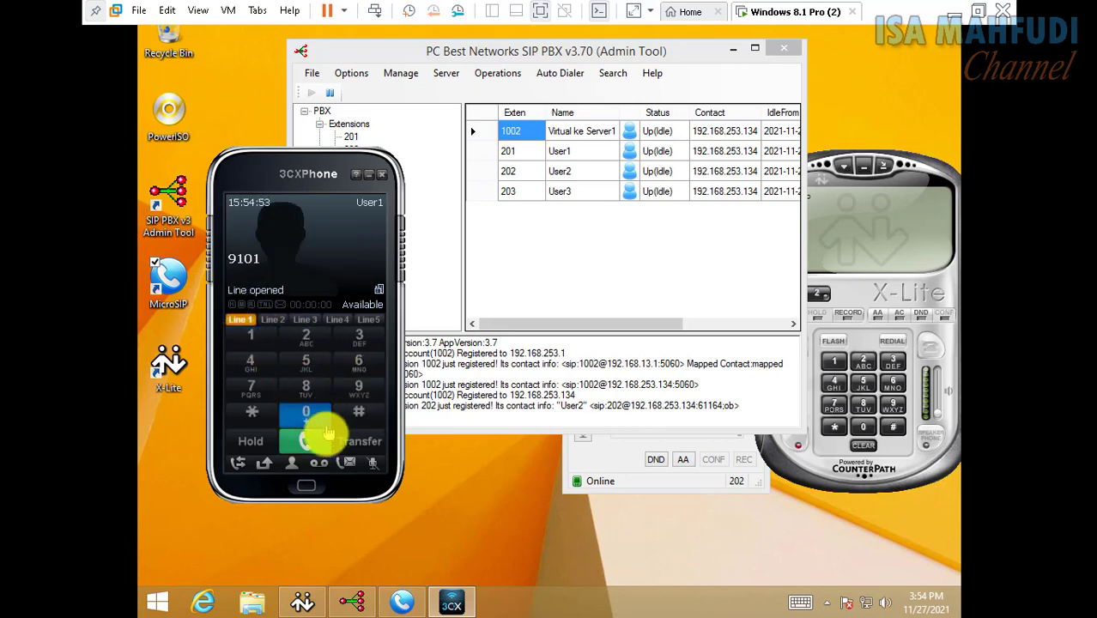
click(311, 438)
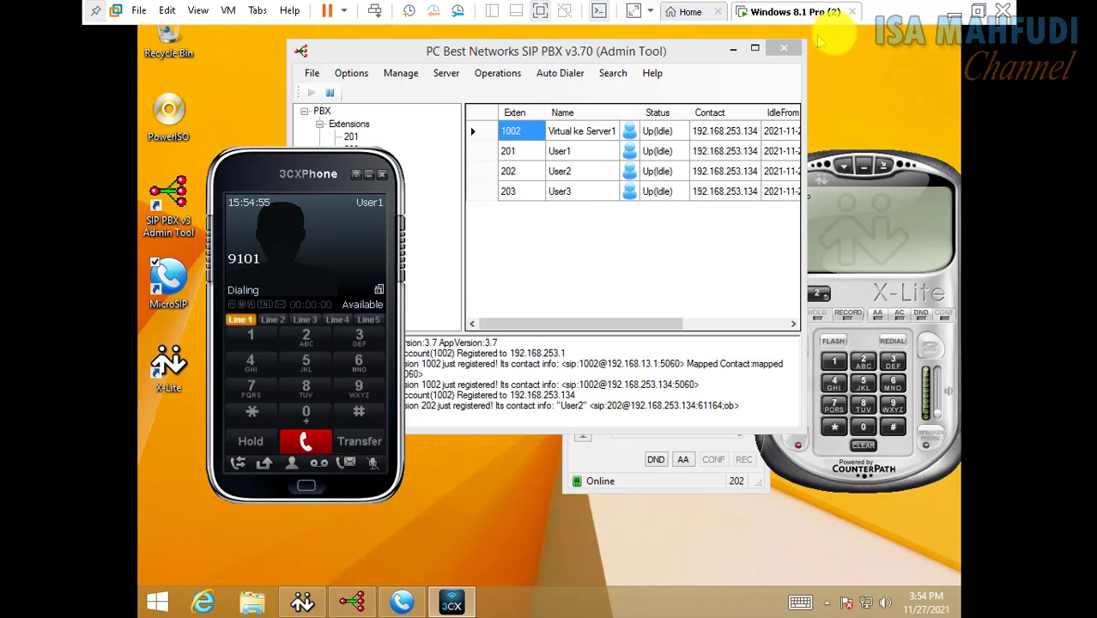
click(956, 9)
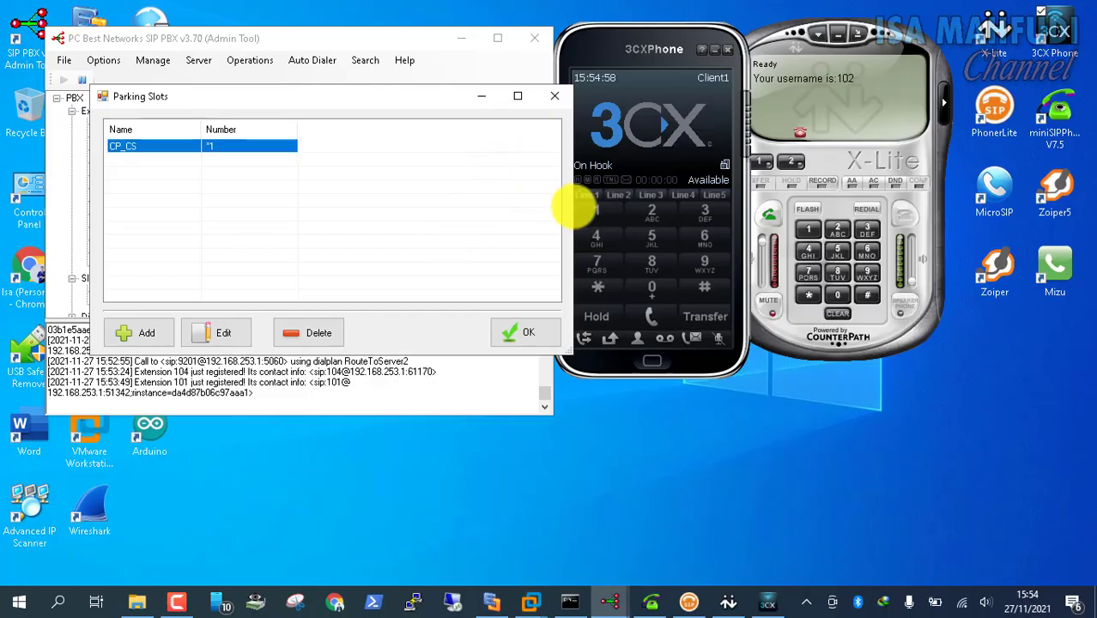
Close the host's Parking Slots list and answer 1002's incoming call in 3CXPhone
click(515, 328)
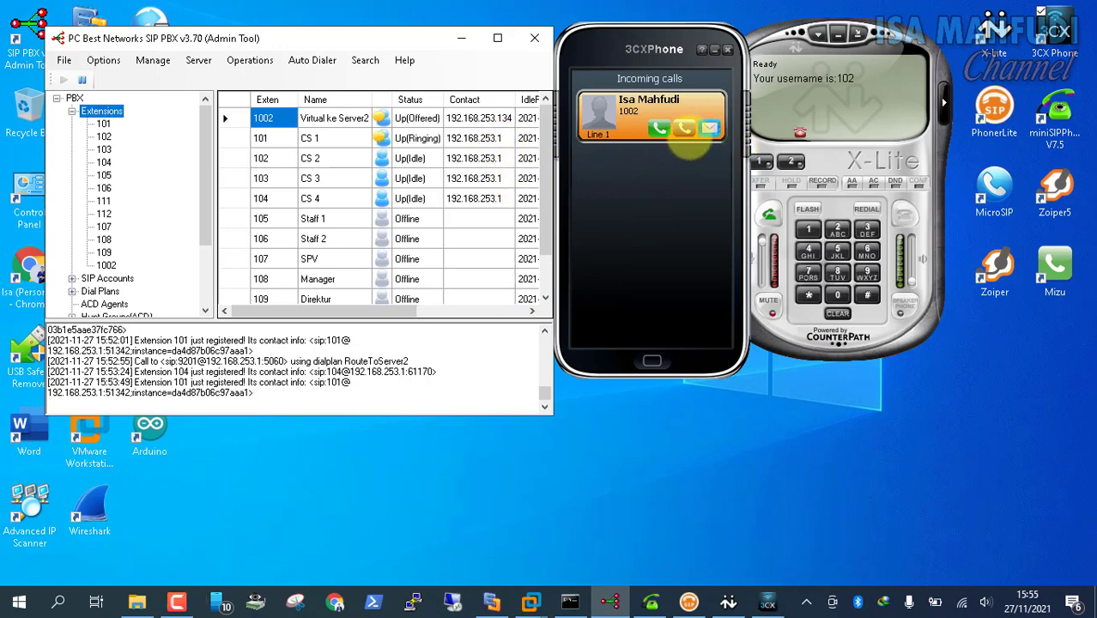
click(659, 128)
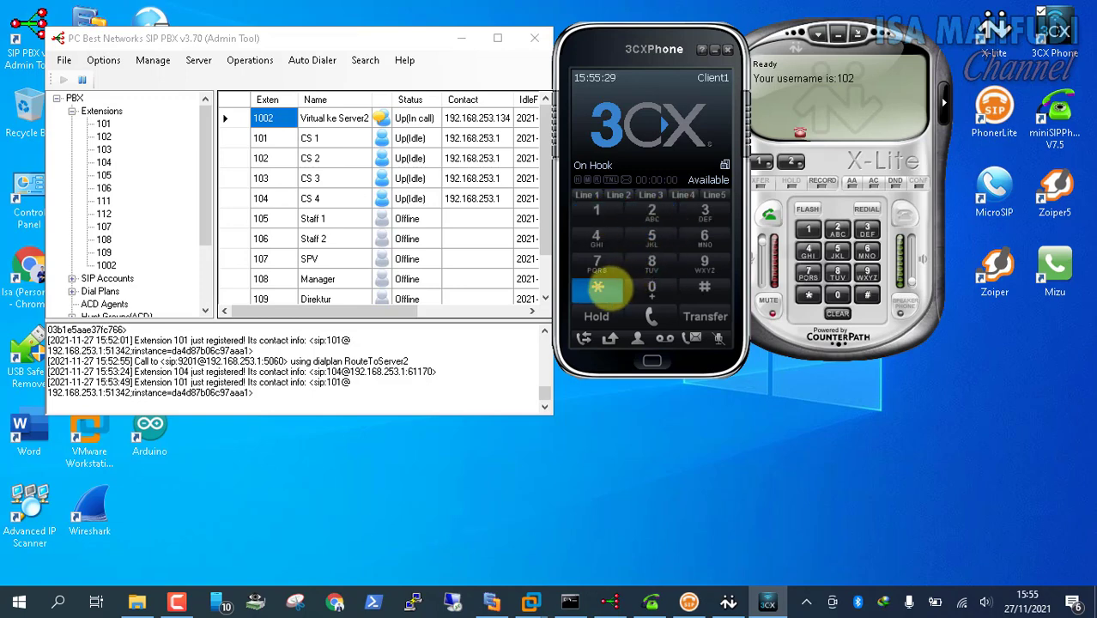
click(598, 290)
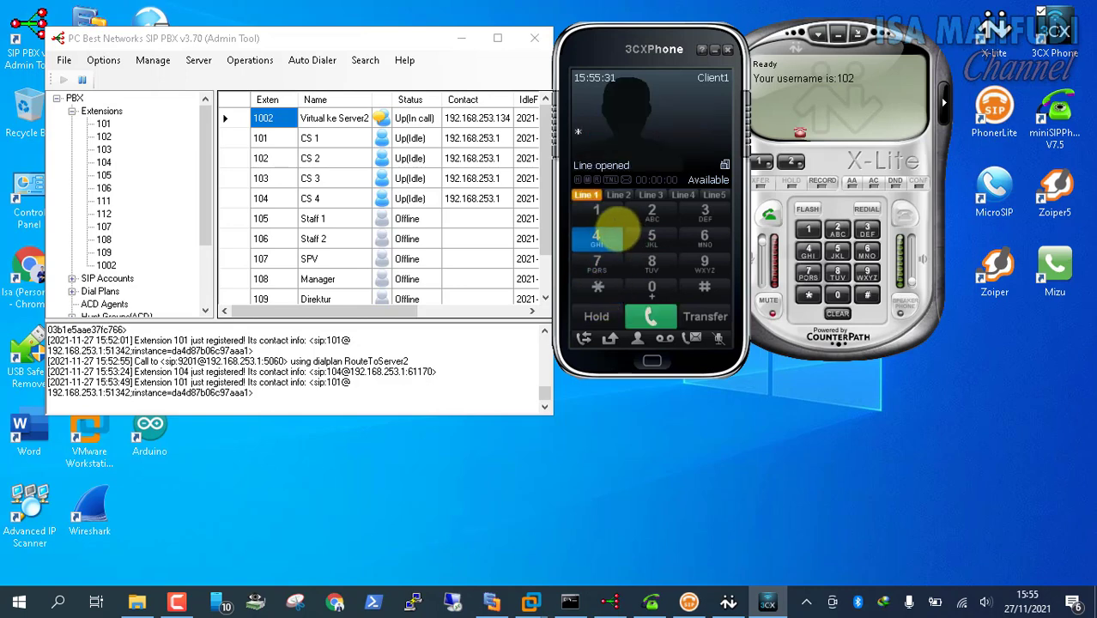
click(652, 317)
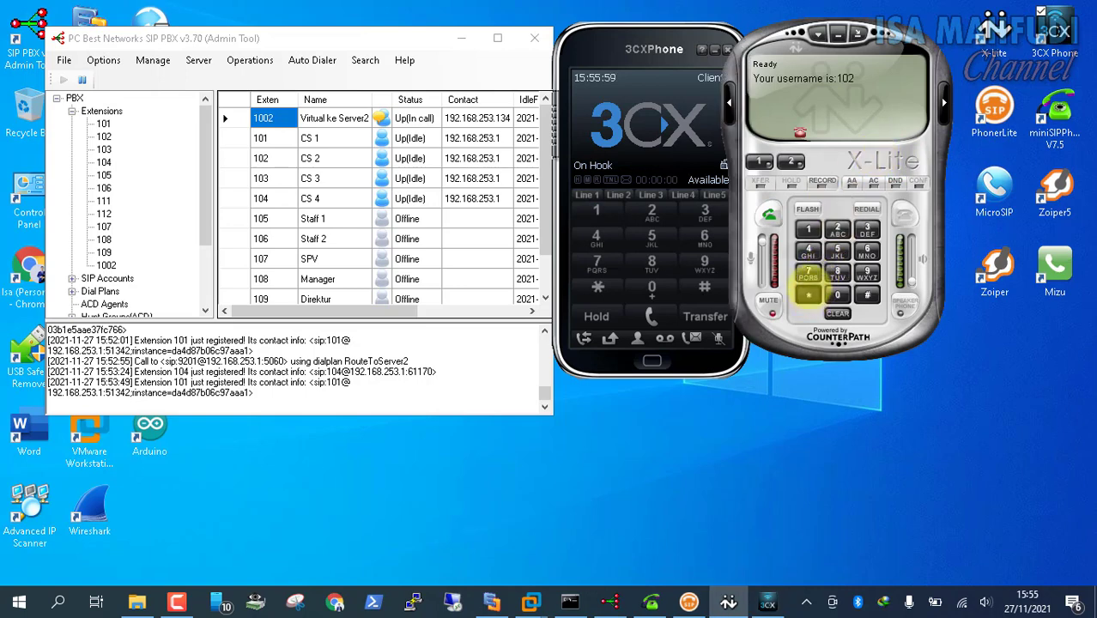
Dial *1 in X-Lite to retrieve the parked call, then hang up once it connects
click(808, 294)
click(808, 229)
click(769, 215)
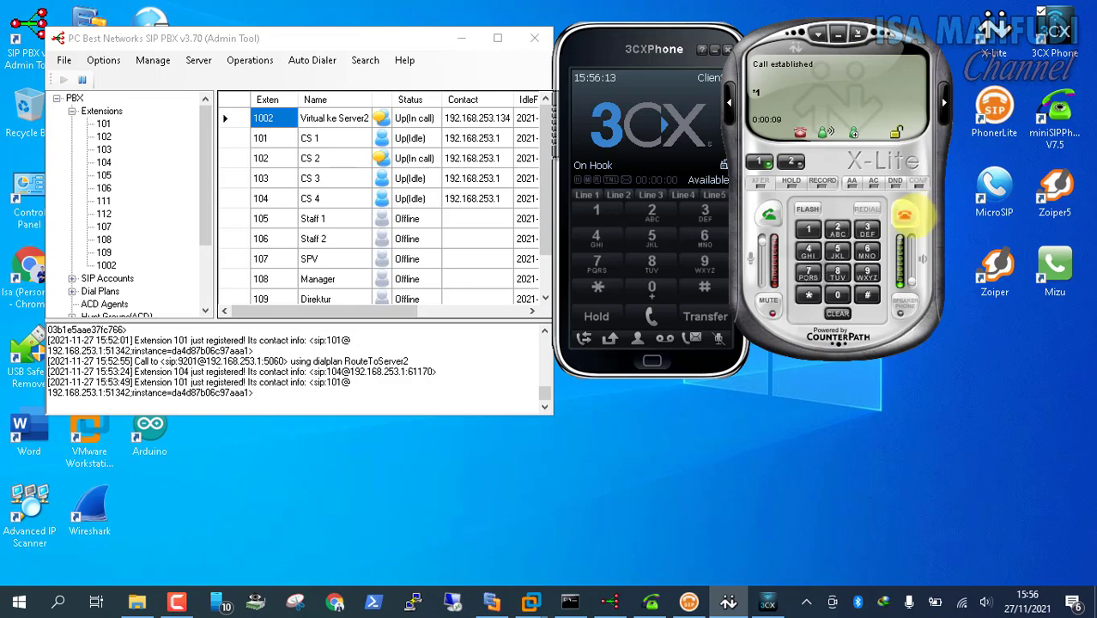
click(905, 216)
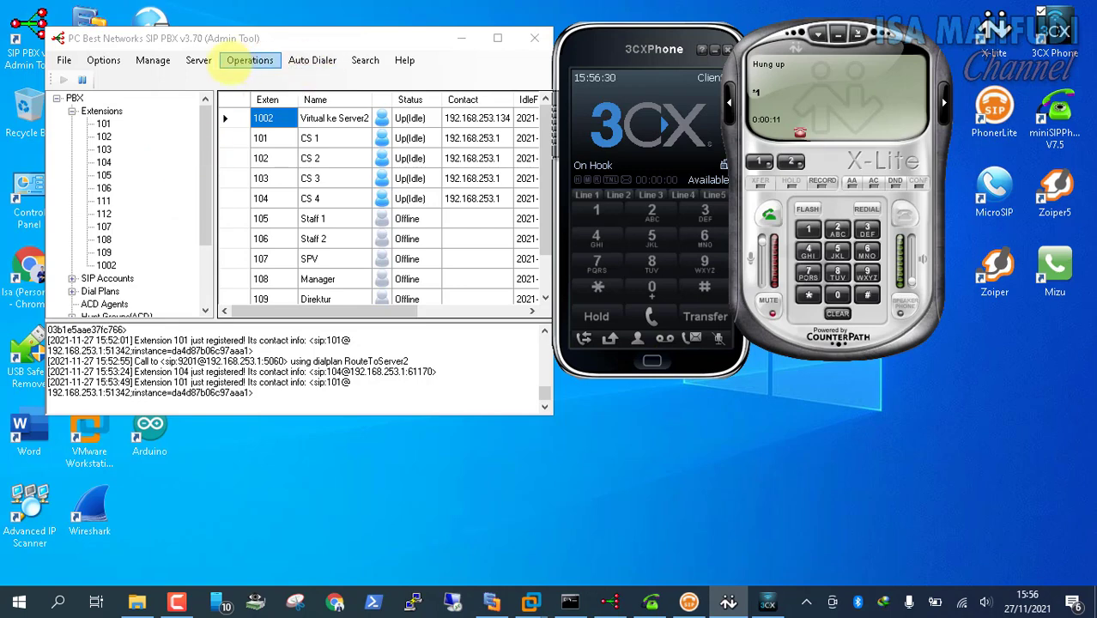
Open the Server's Special Numbers Magic Transfer Codes: blind *#, attended **, cancel ##
click(230, 65)
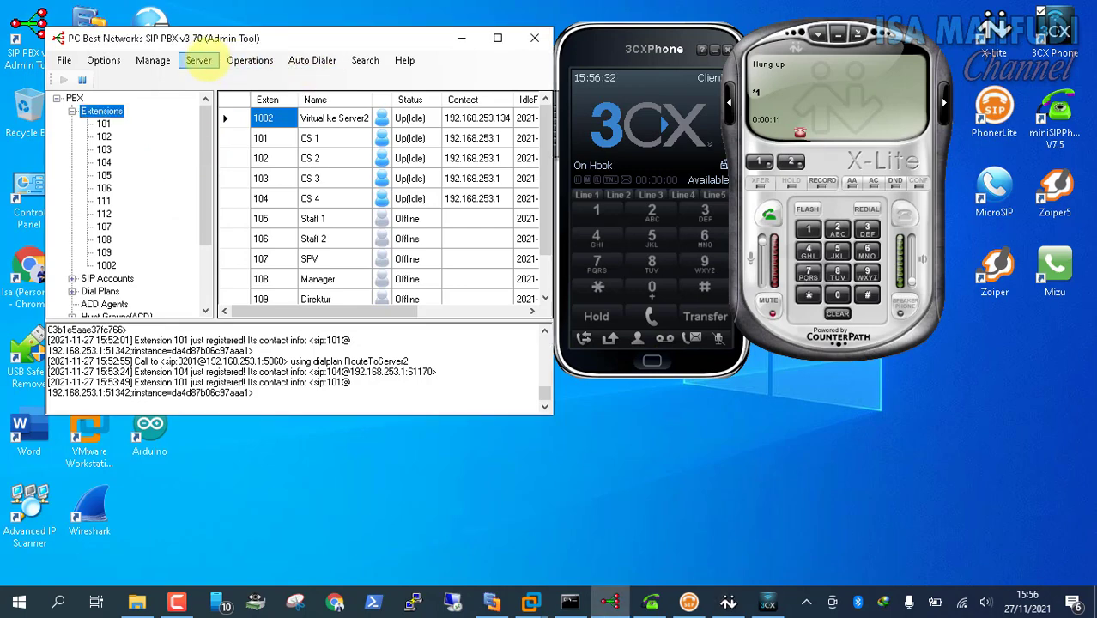
click(199, 60)
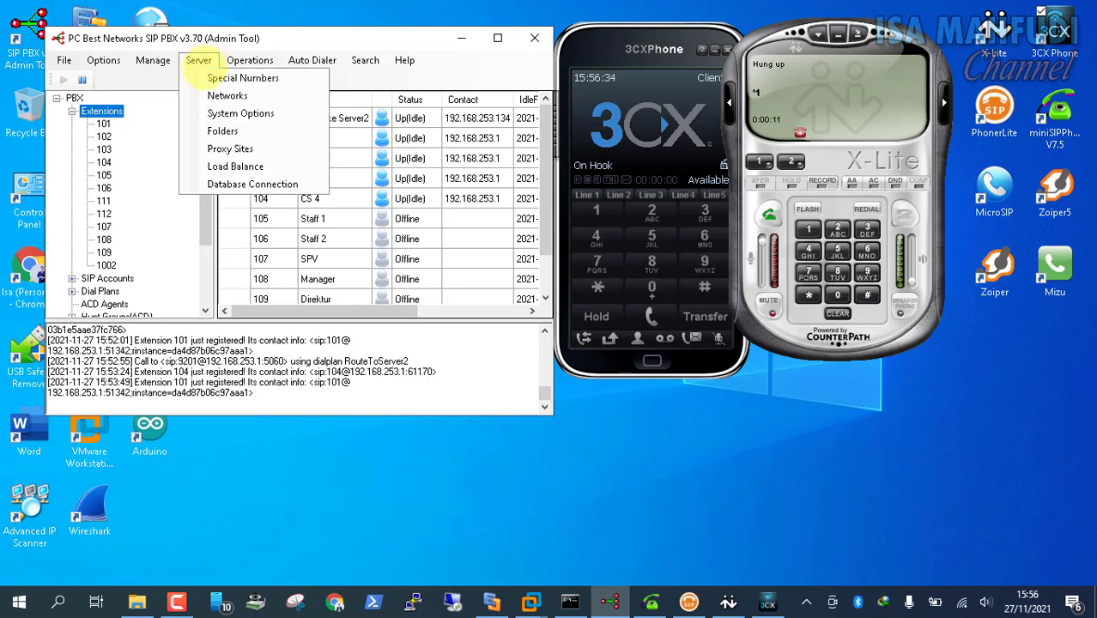
click(215, 78)
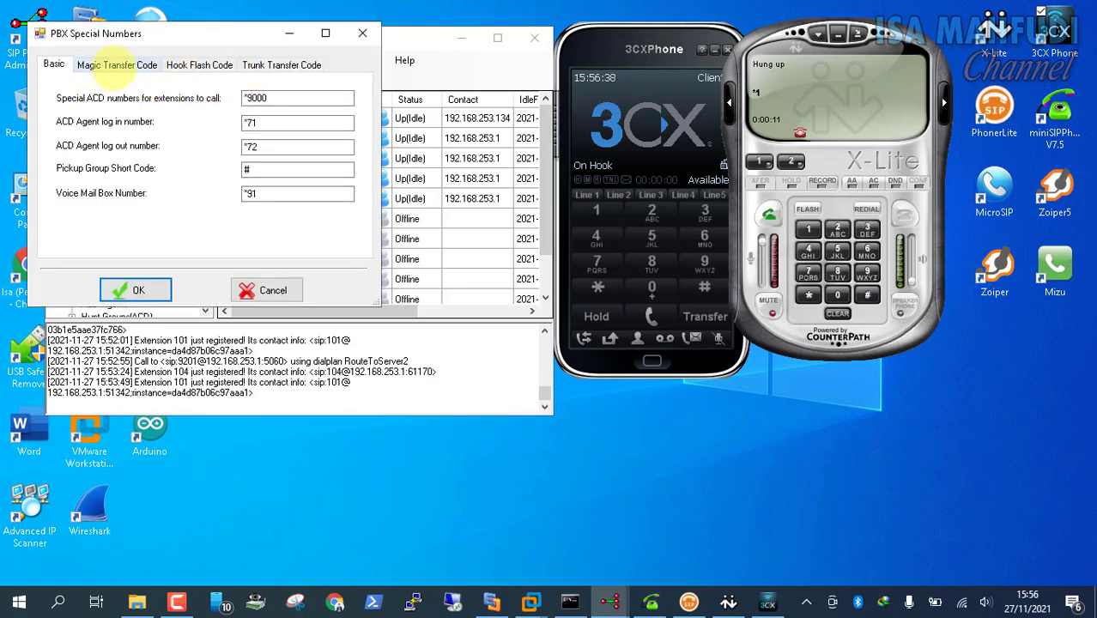
click(114, 65)
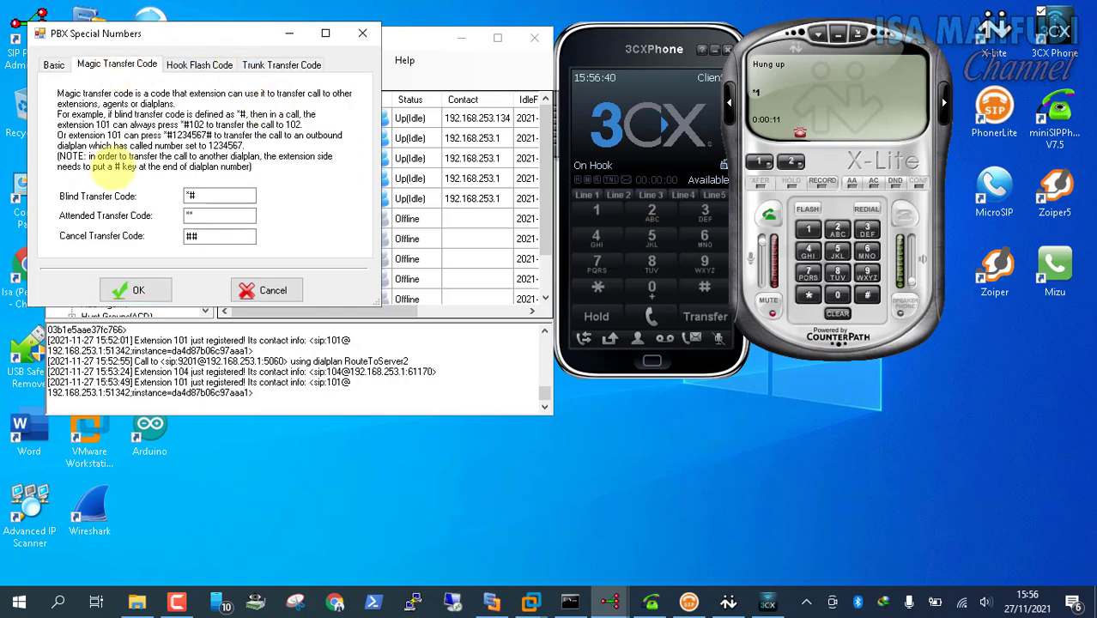
drag(177, 31, 225, 115)
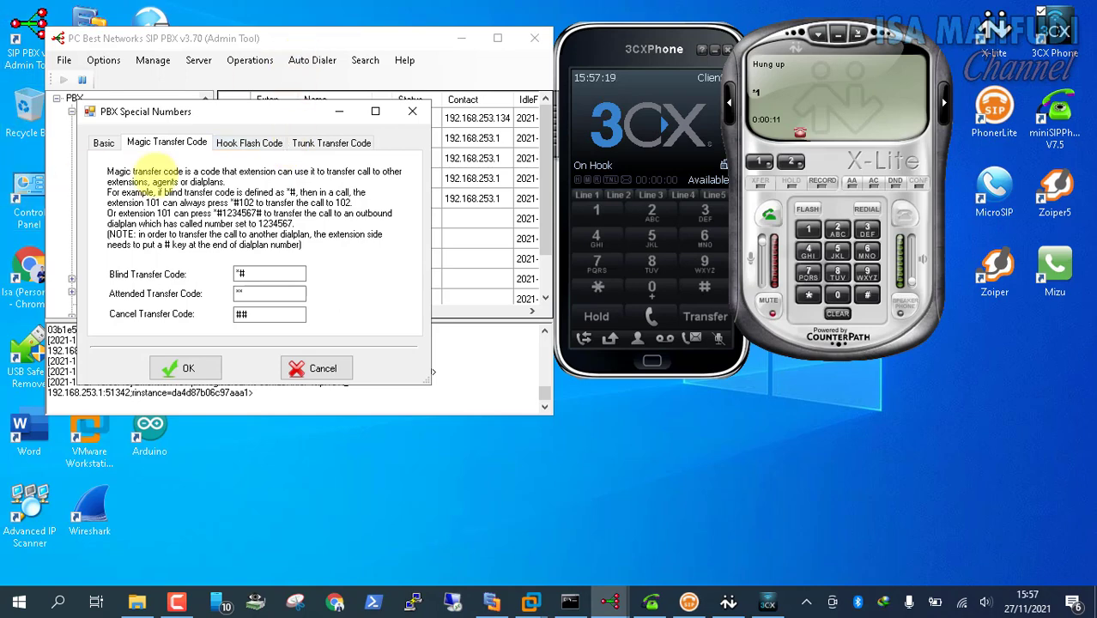
click(258, 274)
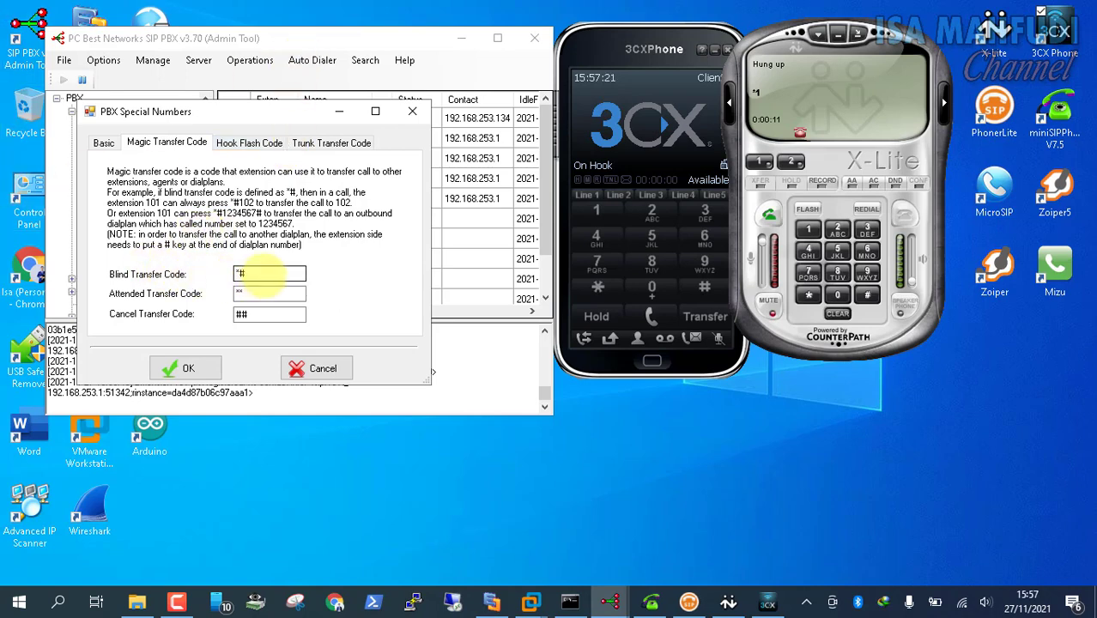
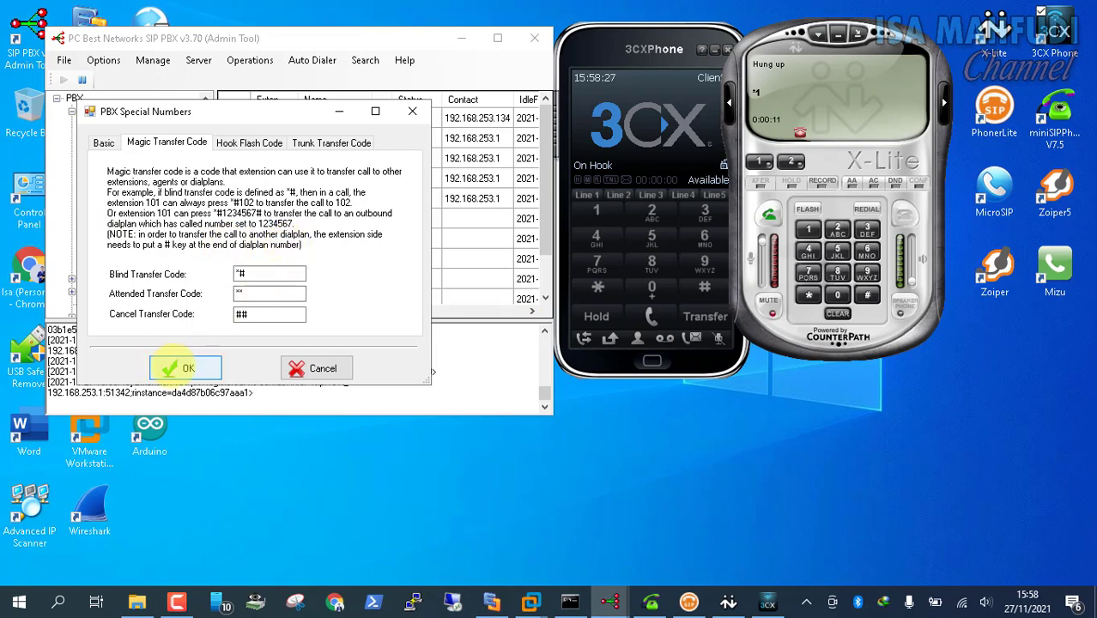
Close the PBX Special Numbers settings and bring the Windows 8.1 Pro (2) virtual machine forward
click(184, 368)
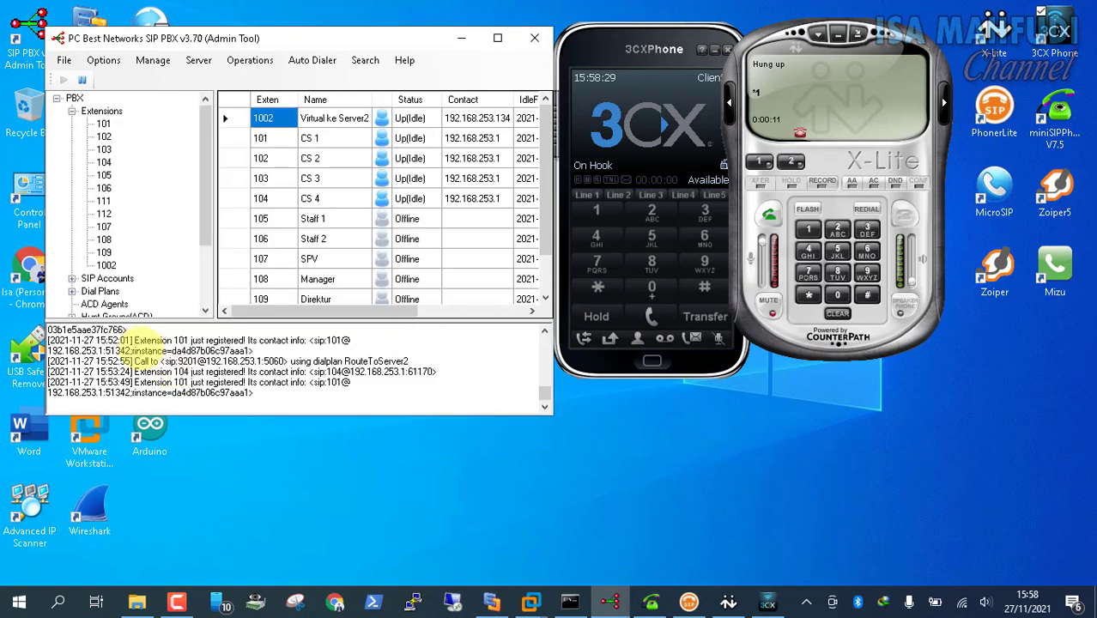
mouse_move(530, 601)
click(617, 507)
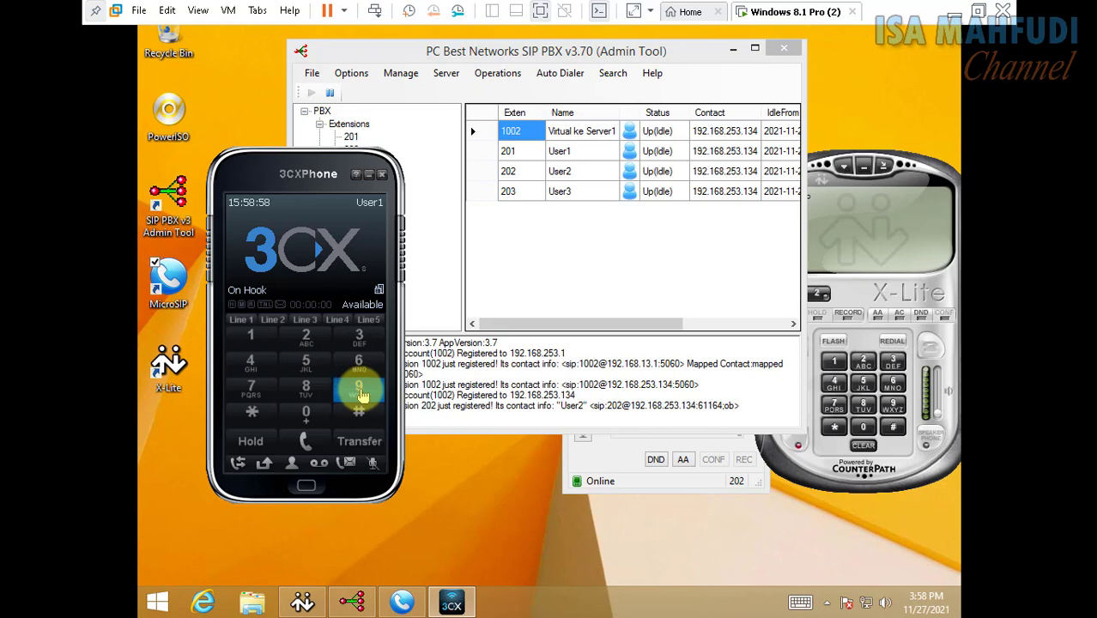
Call cross-server number 9101 from the VM's 3CXPhone and answer it on extension 101
click(362, 394)
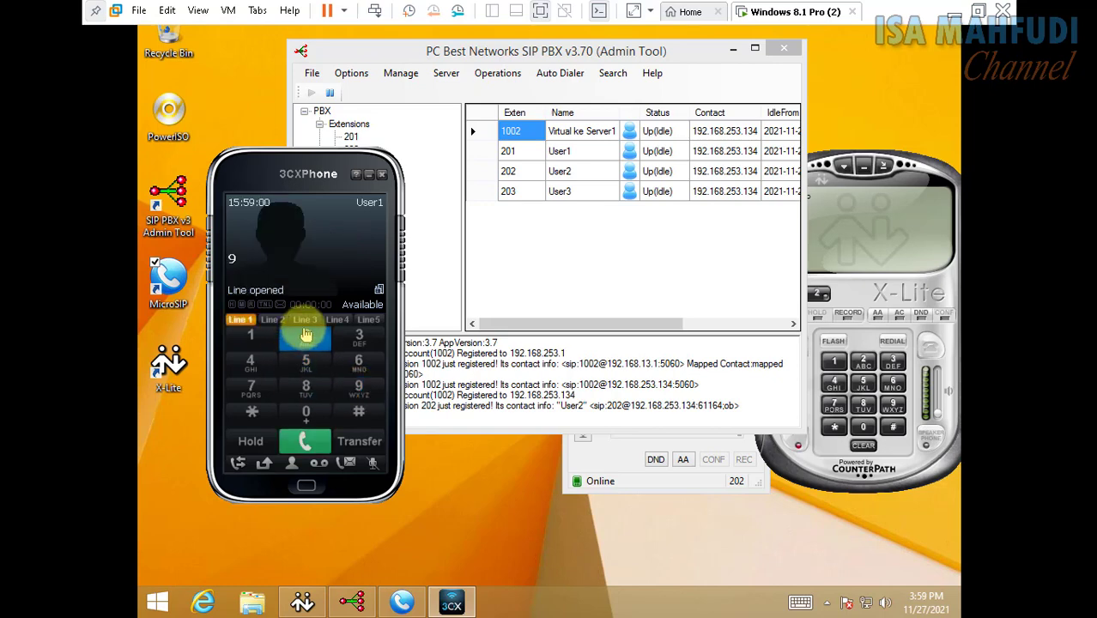
click(263, 346)
click(306, 413)
click(262, 340)
click(306, 441)
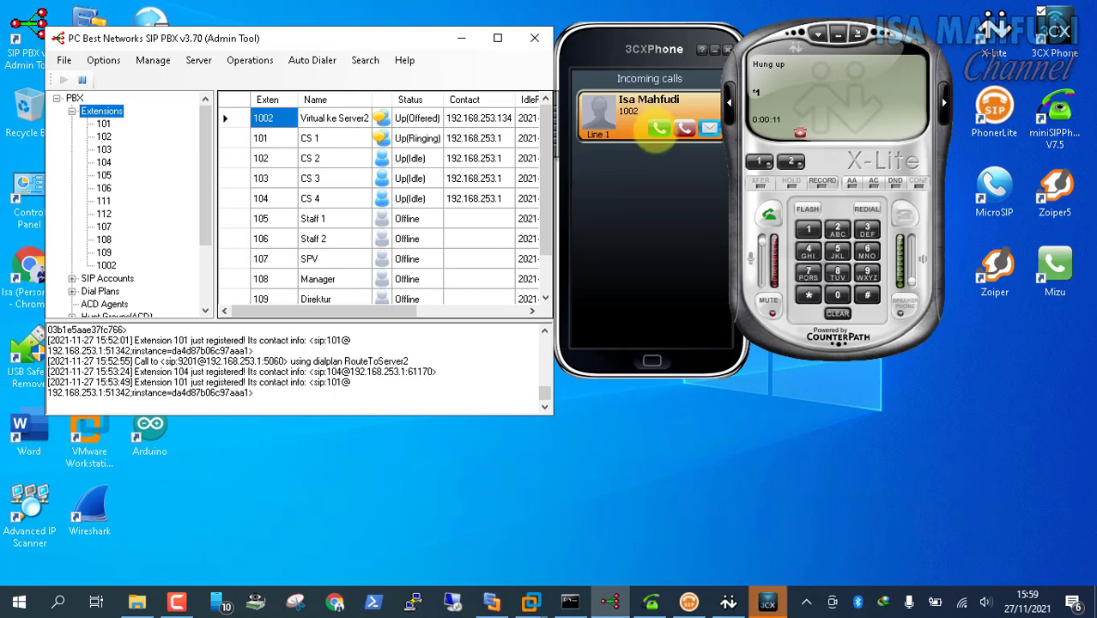
click(657, 128)
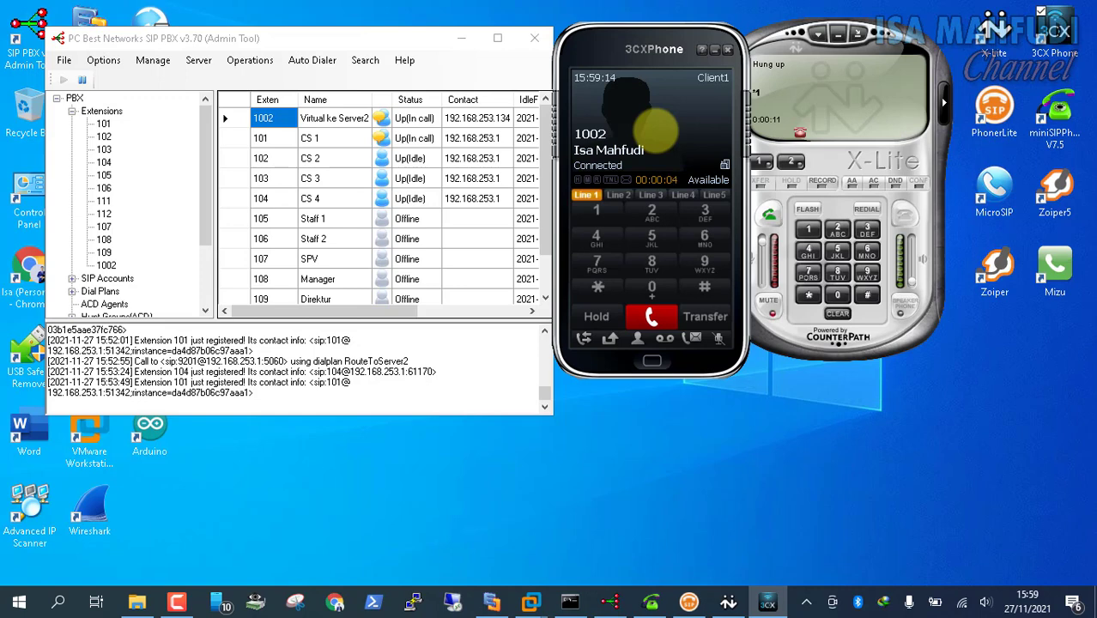
Check the Magic Transfer Codes and key the blind transfer code on 3CXPhone to hand off the call
click(206, 73)
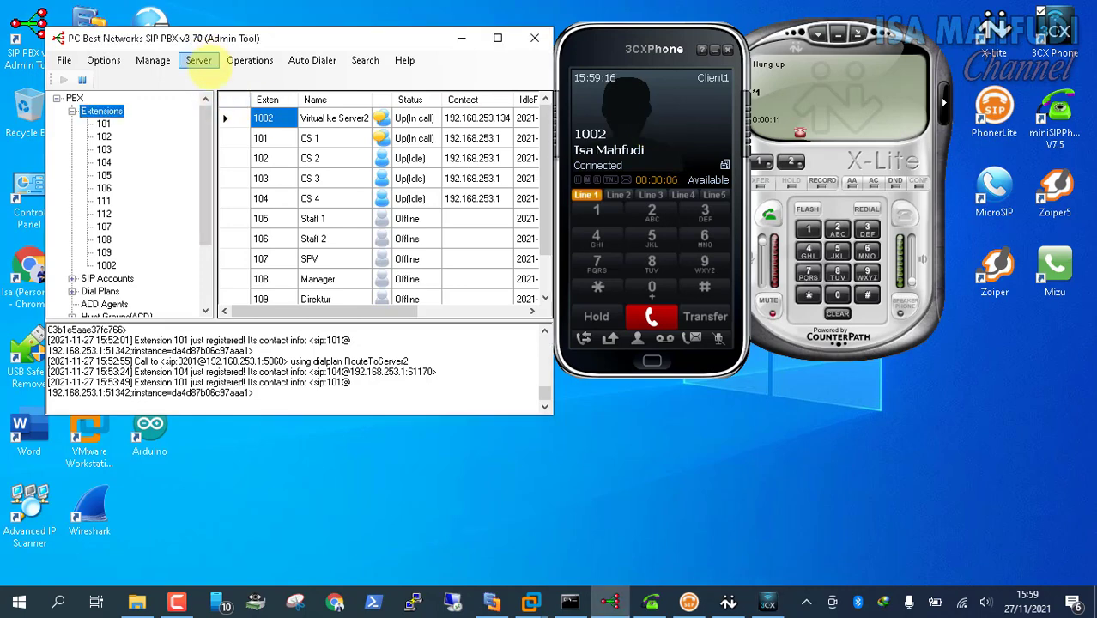
click(203, 61)
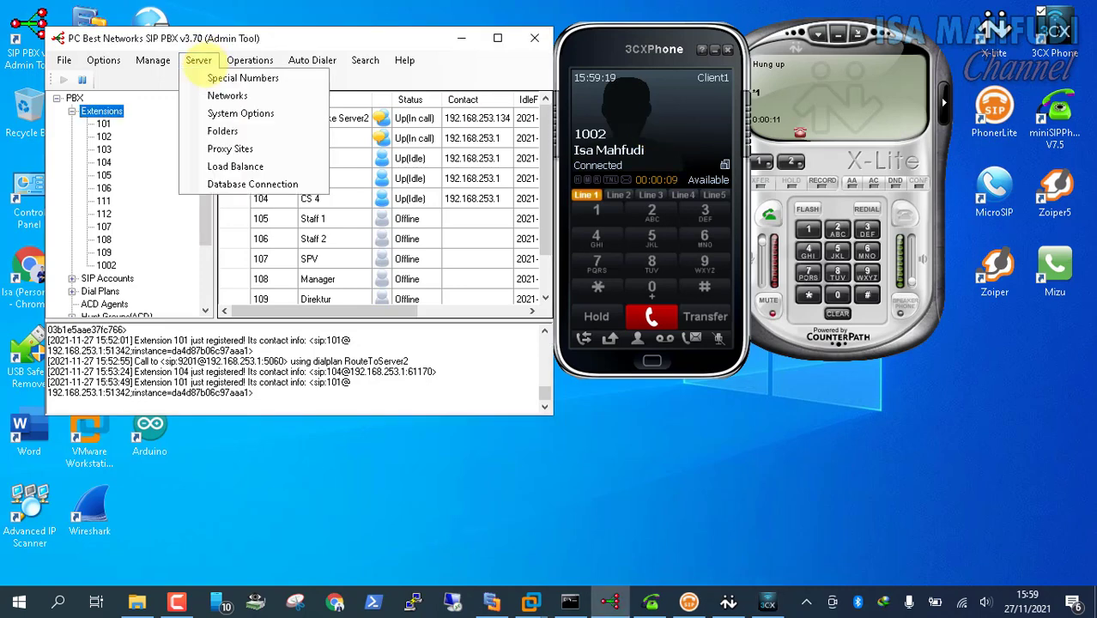
click(209, 75)
click(165, 107)
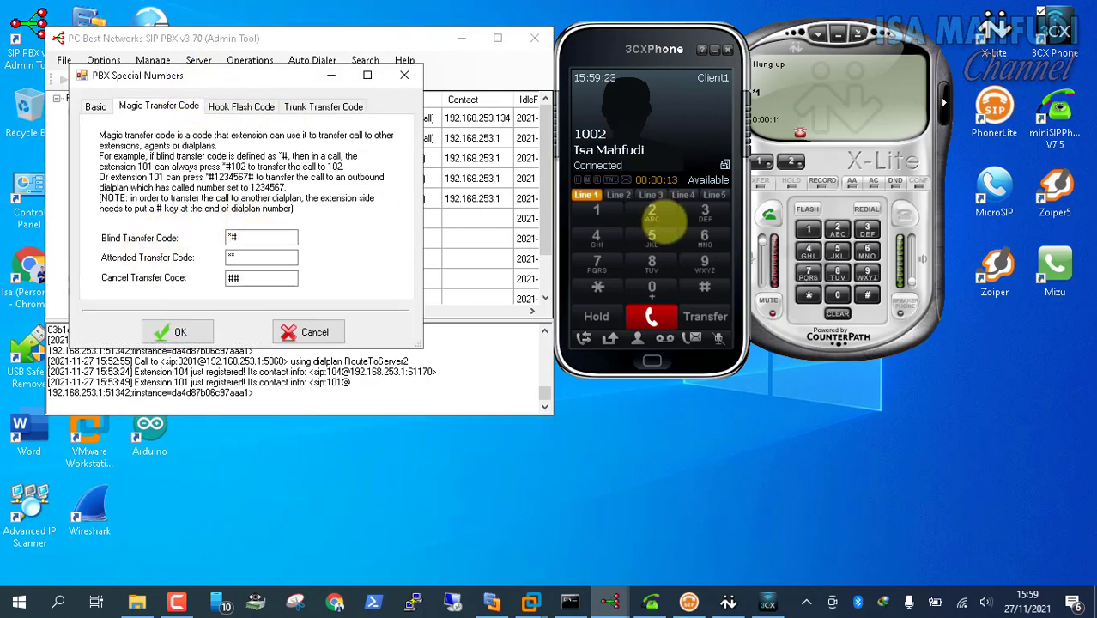
click(597, 288)
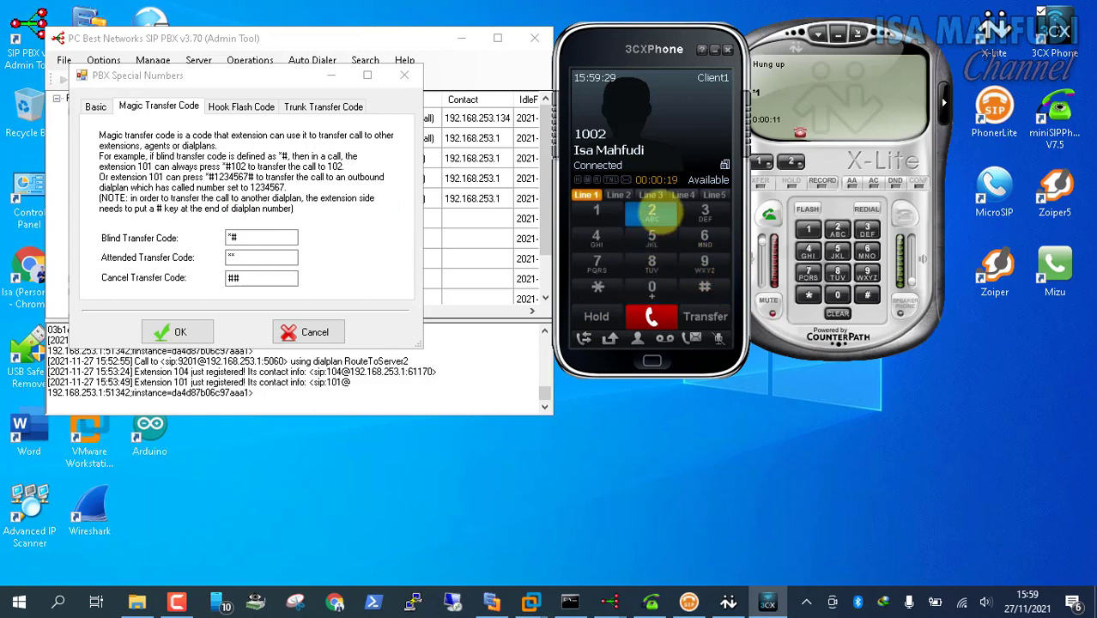
click(695, 290)
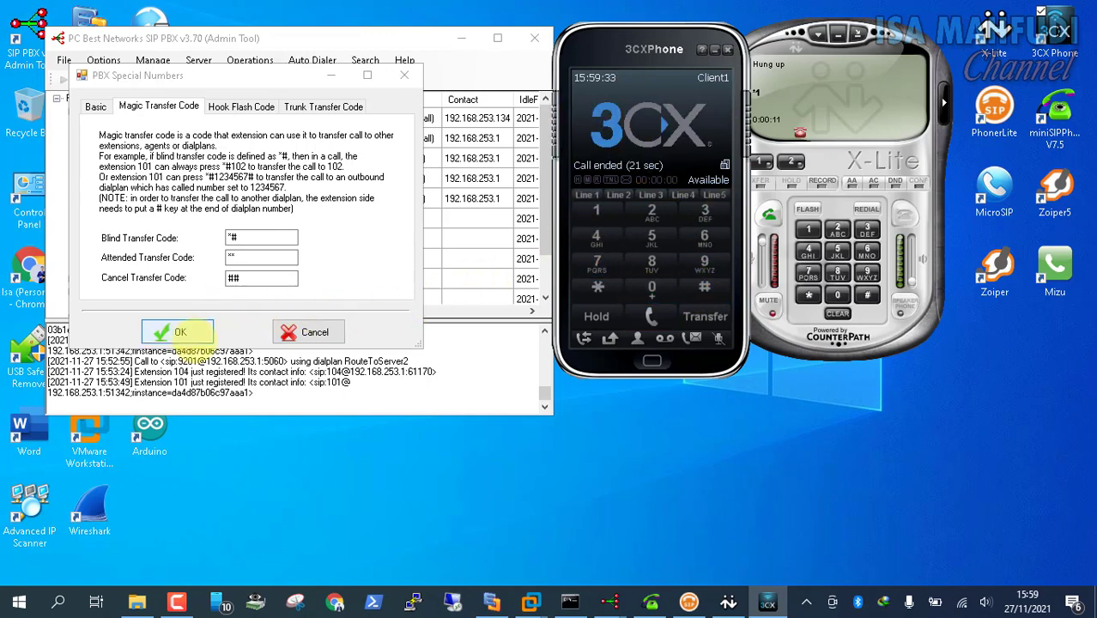
mouse_move(532, 600)
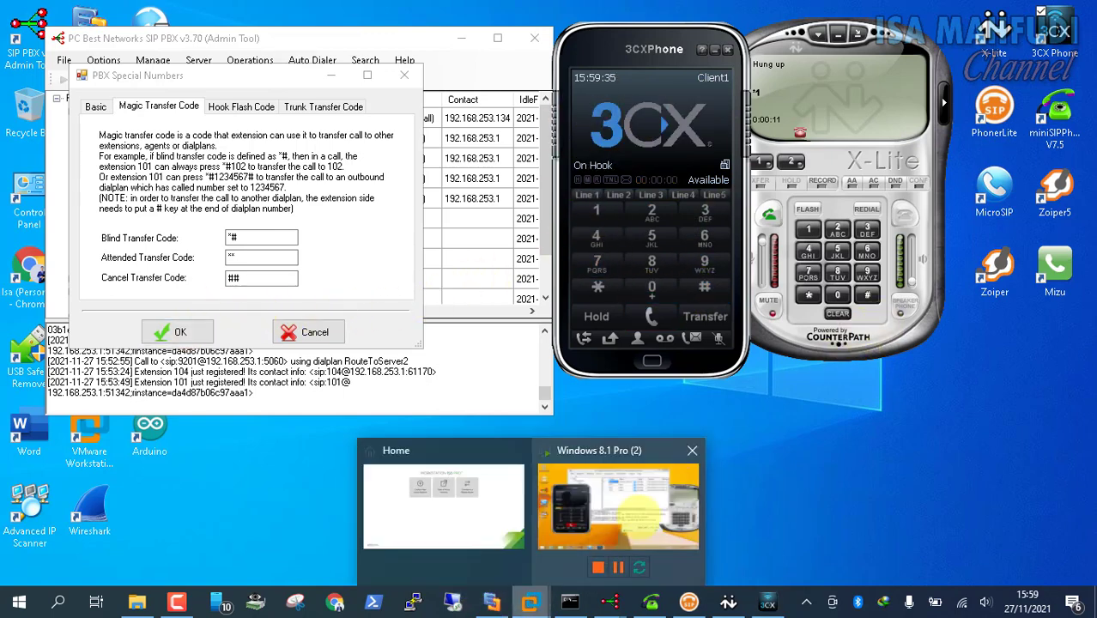
click(631, 549)
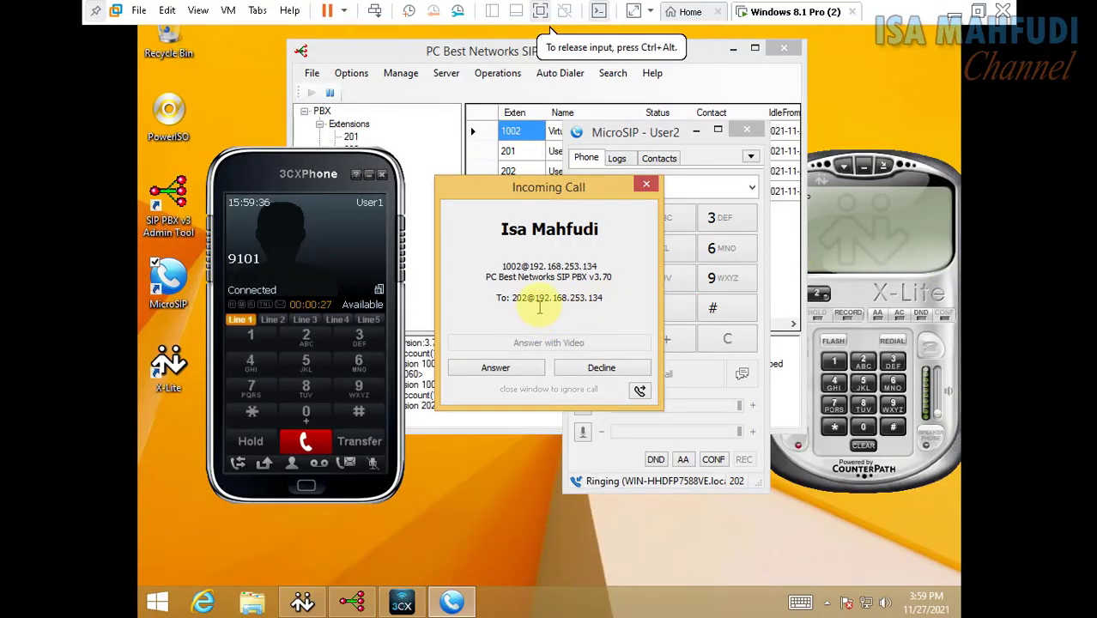
Answer the transferred call in MicroSIP and blind-transfer it to 102 by keying *#9102#
click(509, 371)
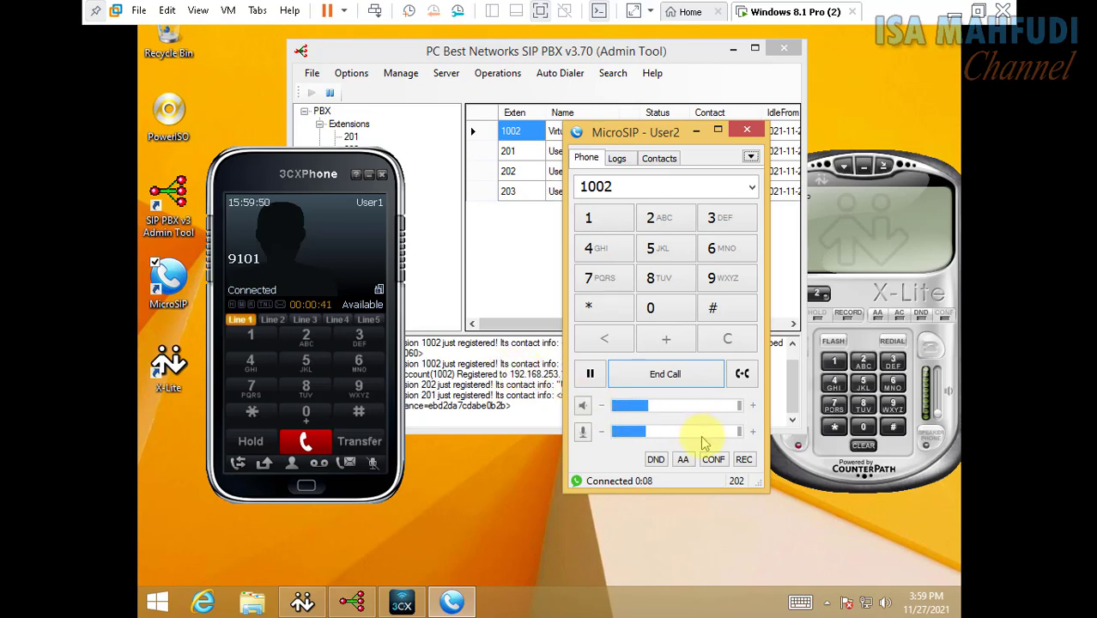
click(589, 307)
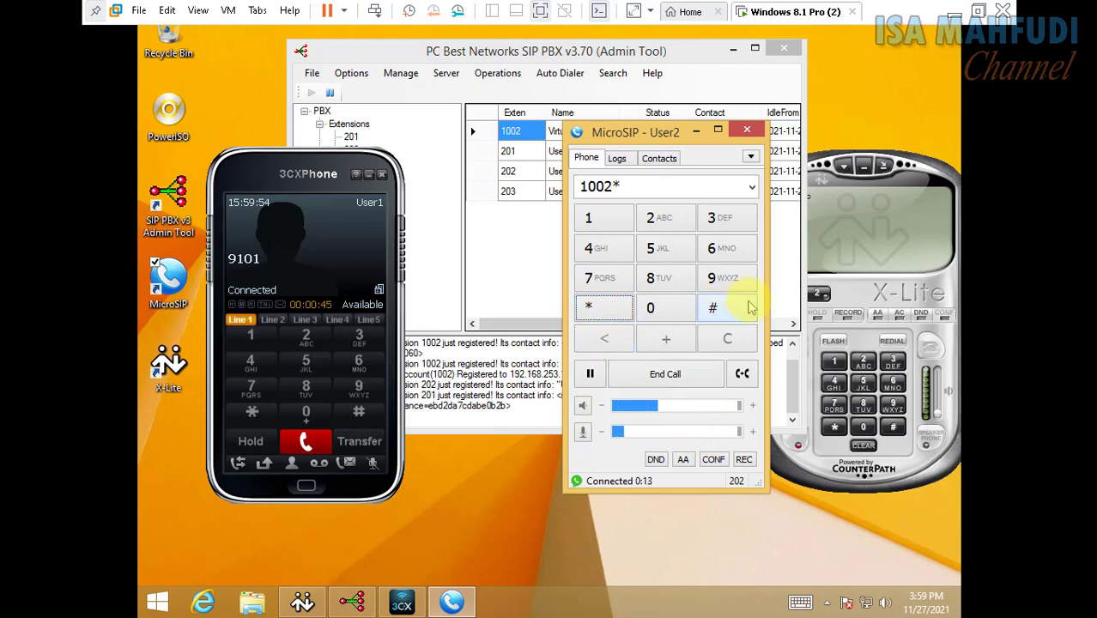
click(726, 316)
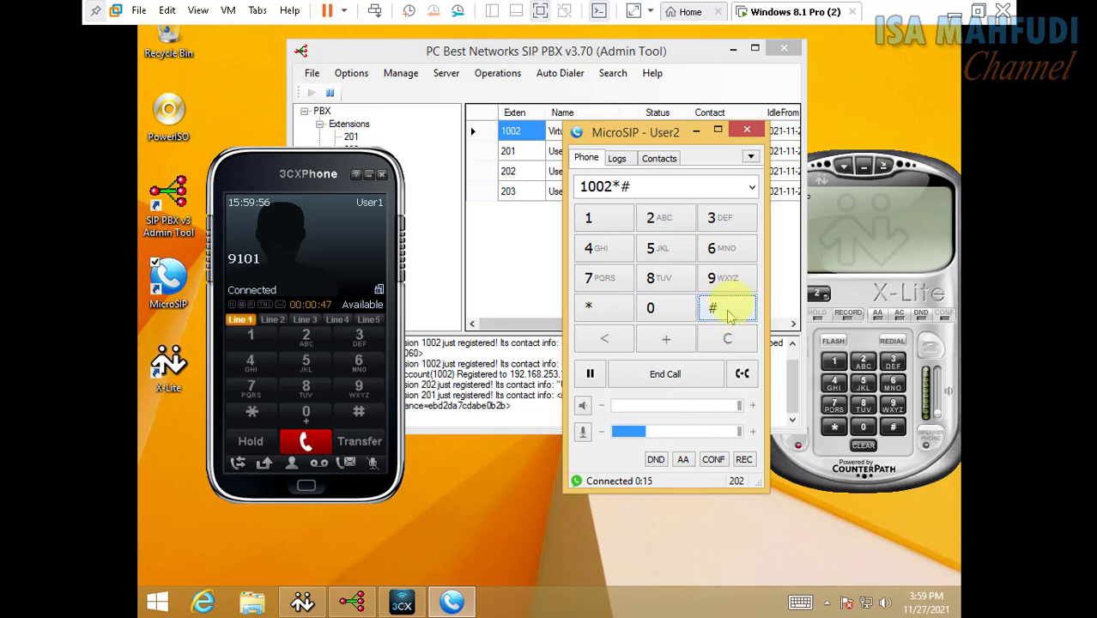
click(721, 279)
click(588, 218)
click(673, 310)
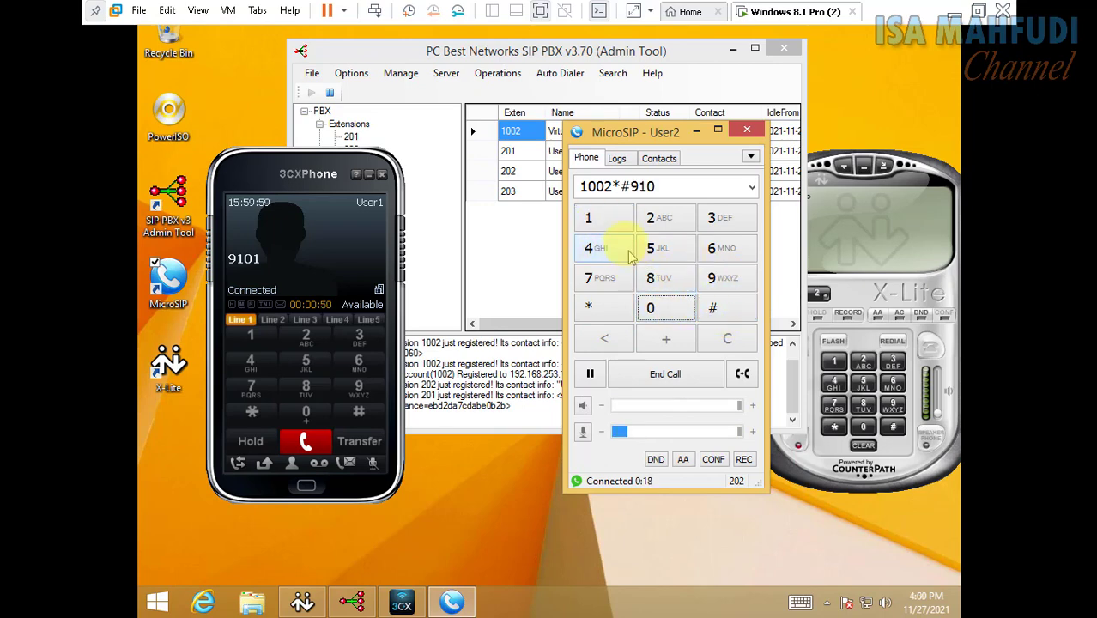
click(660, 220)
click(721, 307)
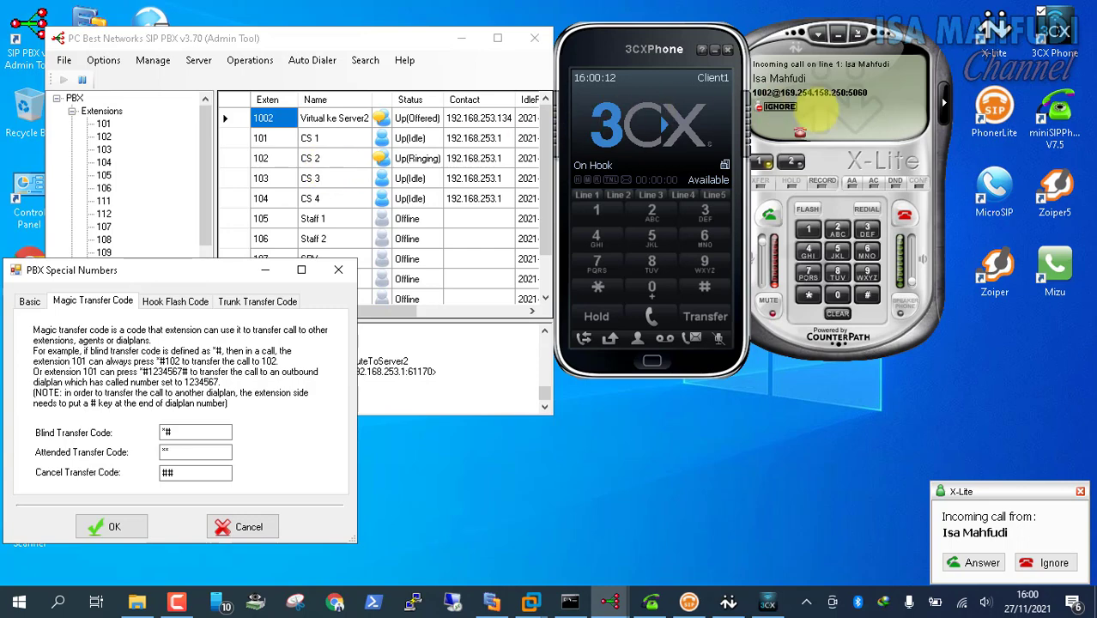
Answer the transferred call on X-Lite extension 102, hang it up, and return to the Windows 8.1 VM
click(769, 214)
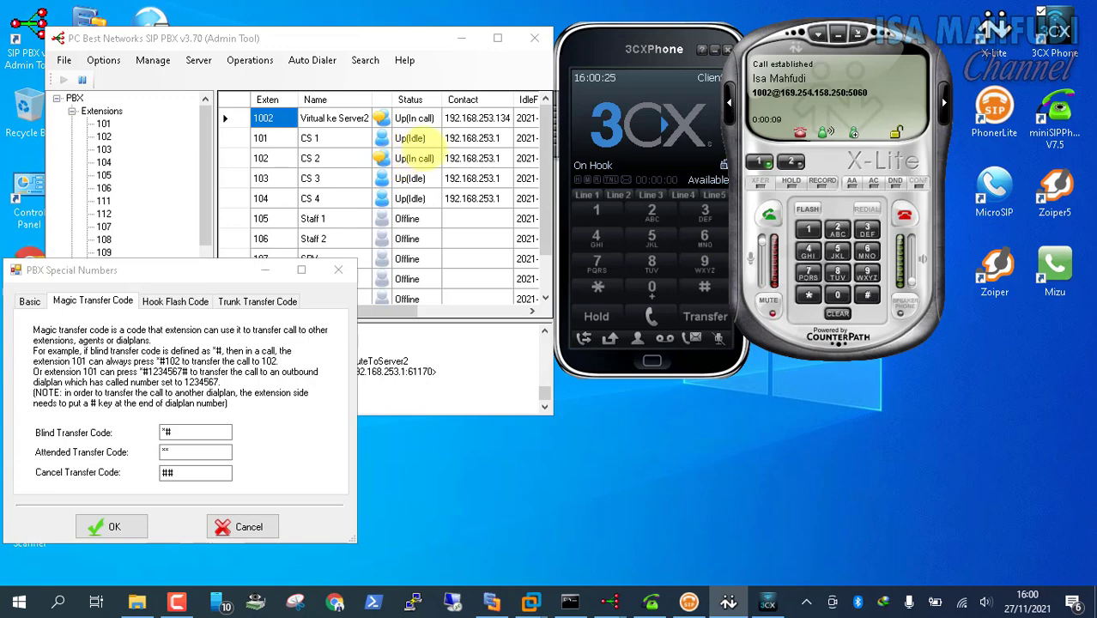
click(904, 213)
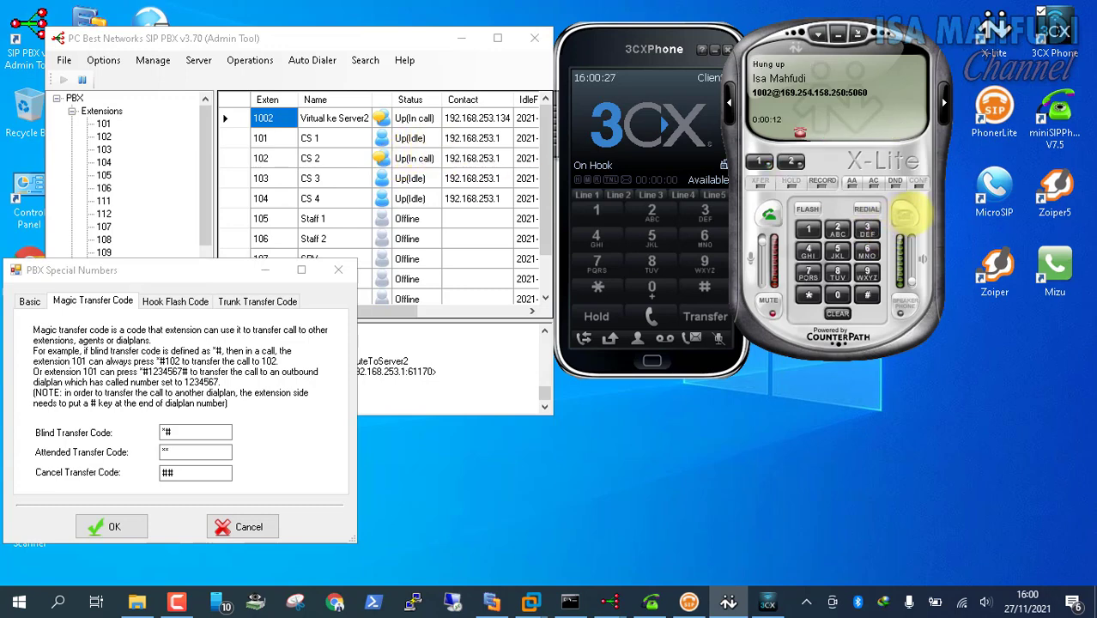
drag(203, 270, 273, 224)
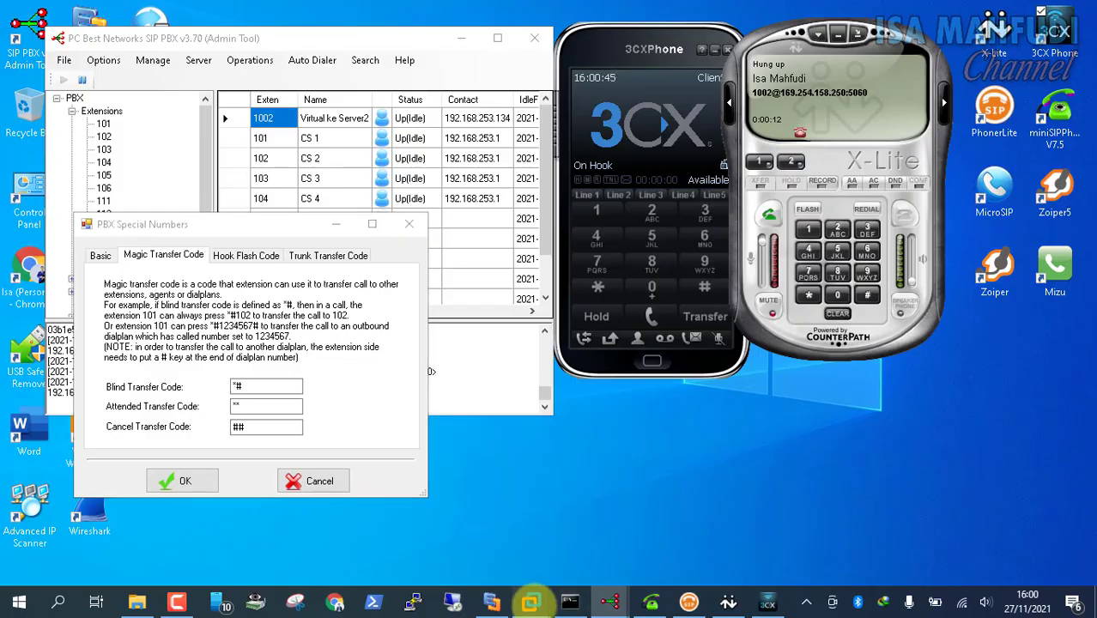
mouse_move(531, 601)
click(622, 511)
drag(620, 175, 604, 180)
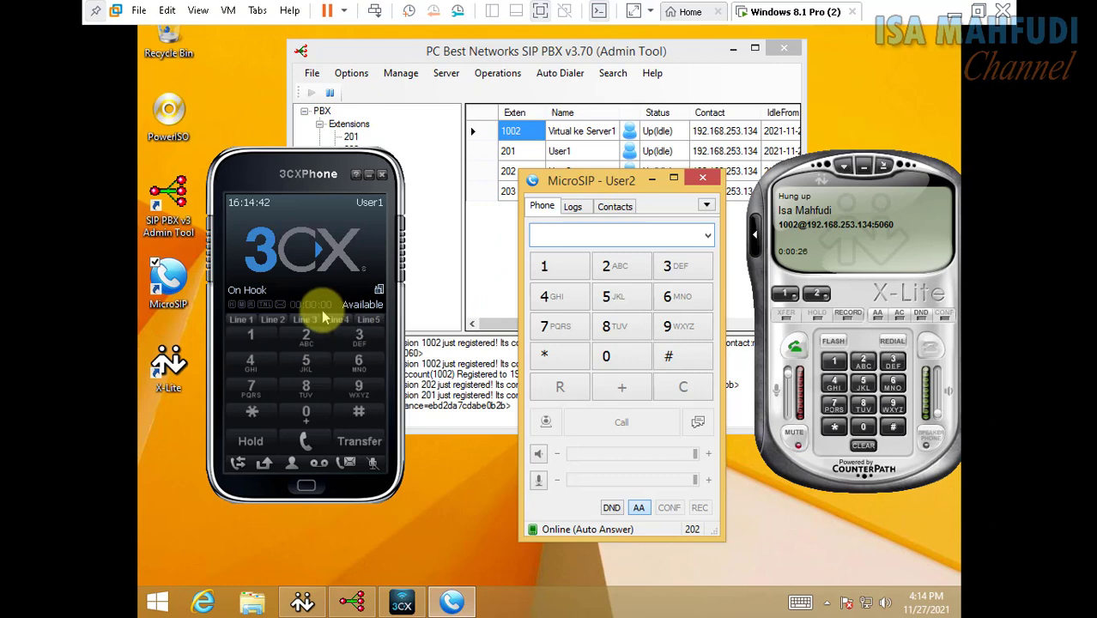
Call 9101 again from the VM's 3CXPhone and answer it on extension 101
click(364, 392)
click(251, 337)
click(305, 412)
click(261, 343)
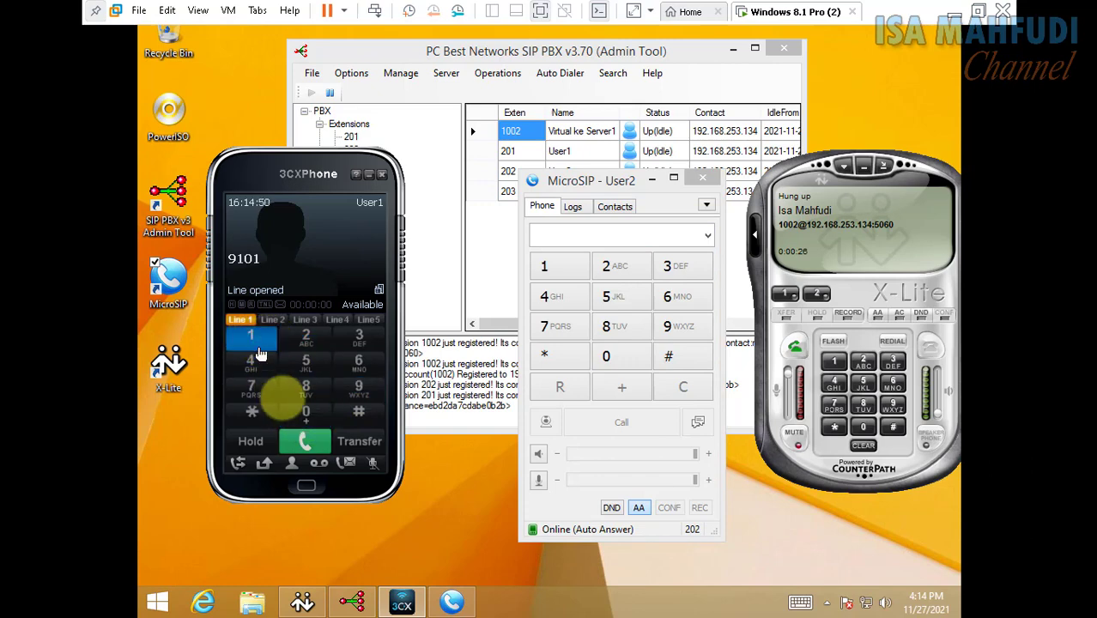
click(319, 447)
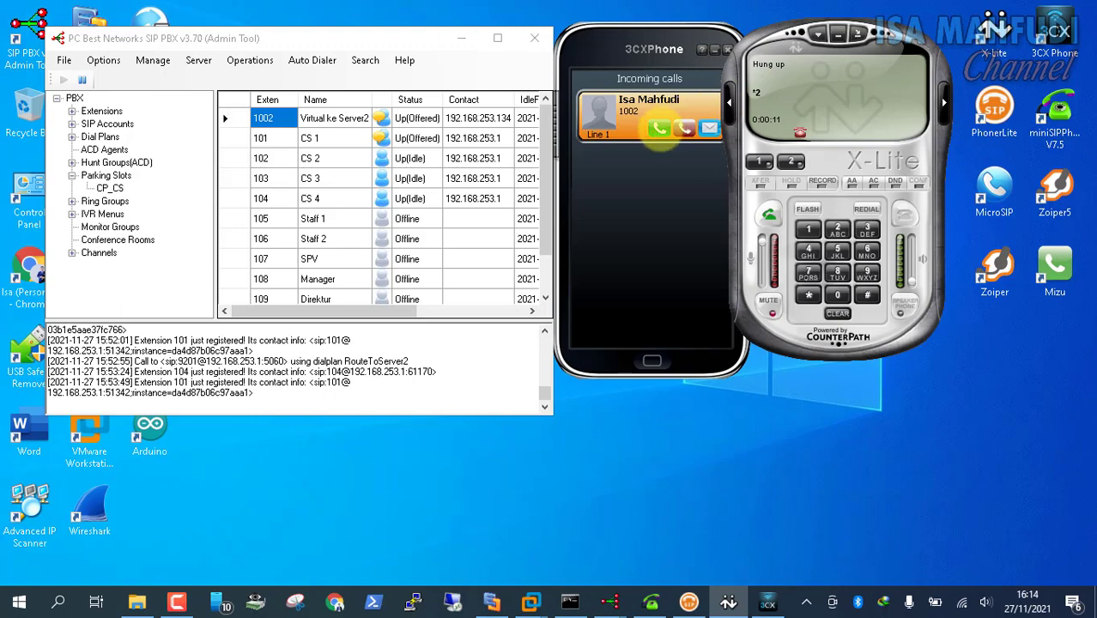
click(658, 129)
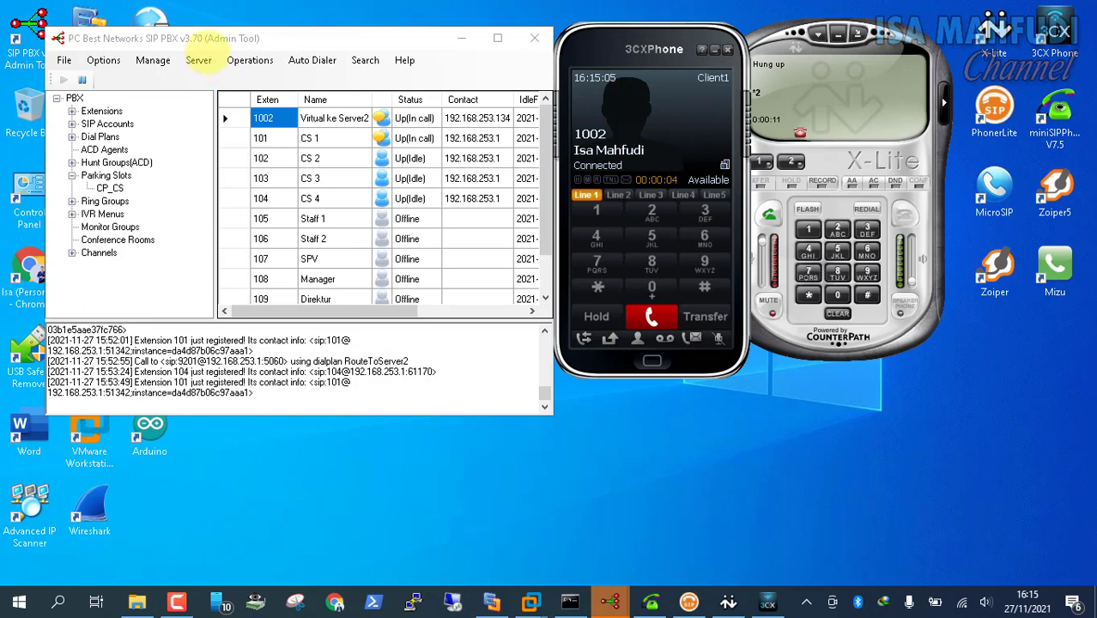
Check the Attended Transfer Code in PBX Special Numbers and key * on 3CXPhone during the call
mouse_move(609, 601)
click(643, 536)
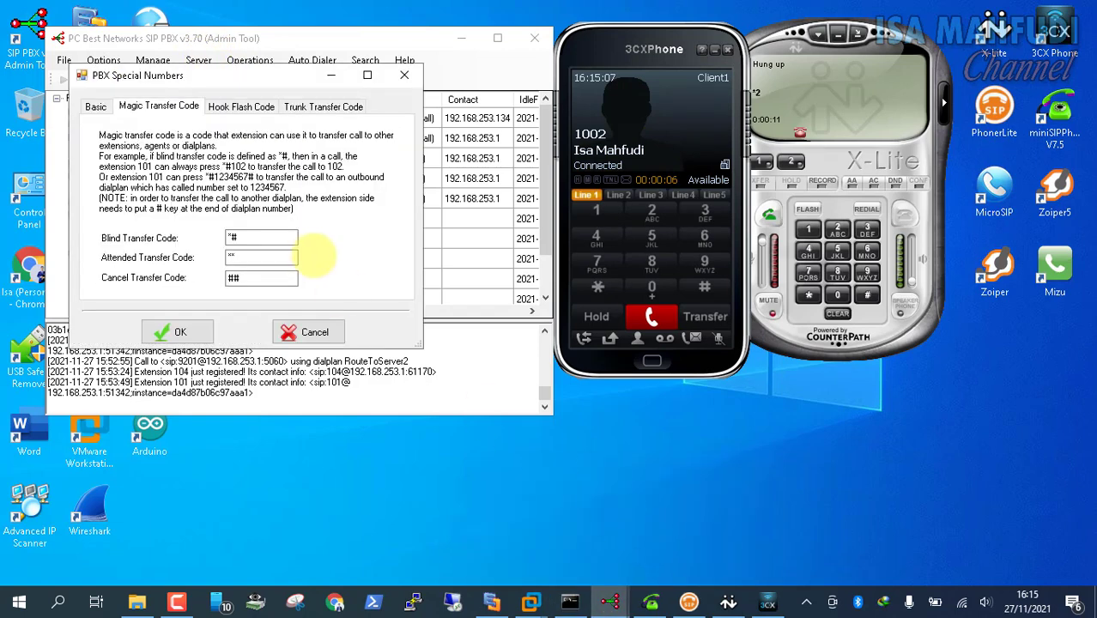
drag(306, 75, 262, 166)
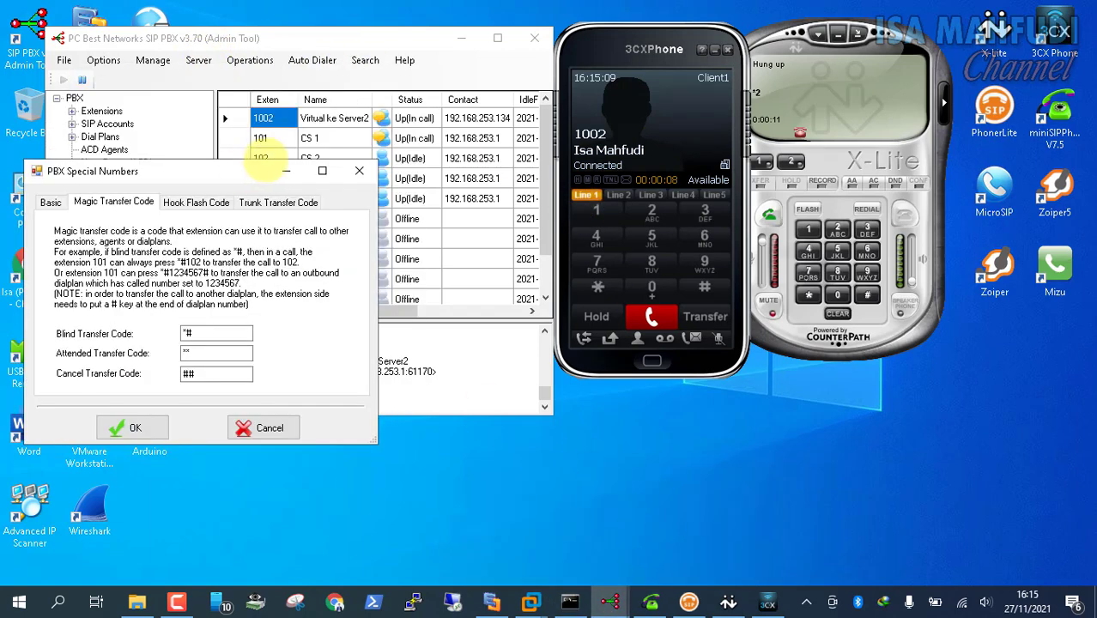
click(193, 353)
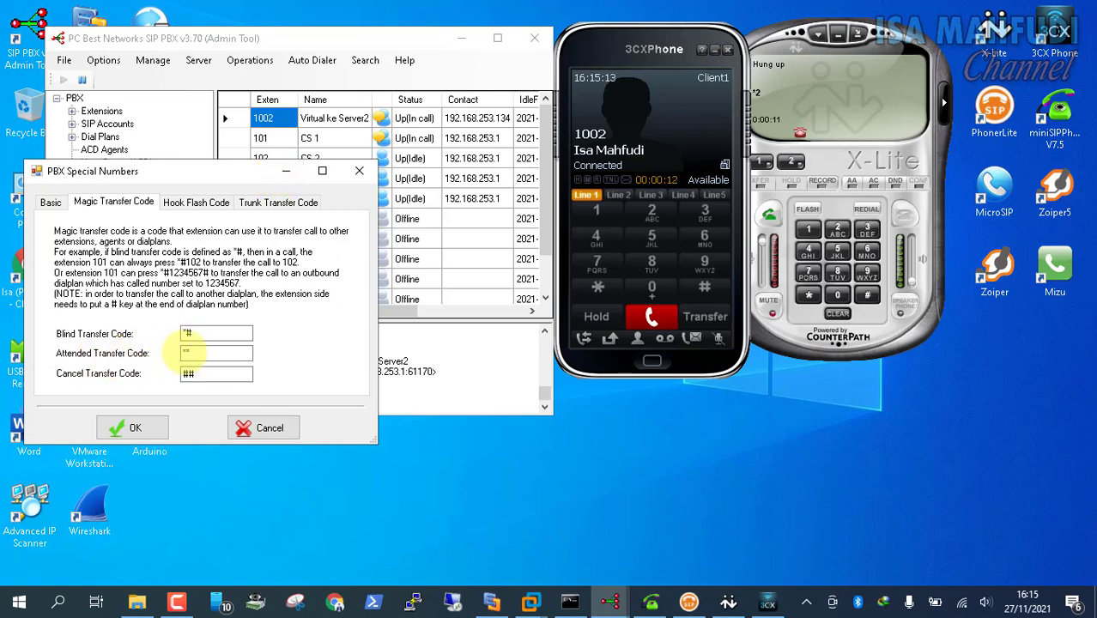
click(604, 287)
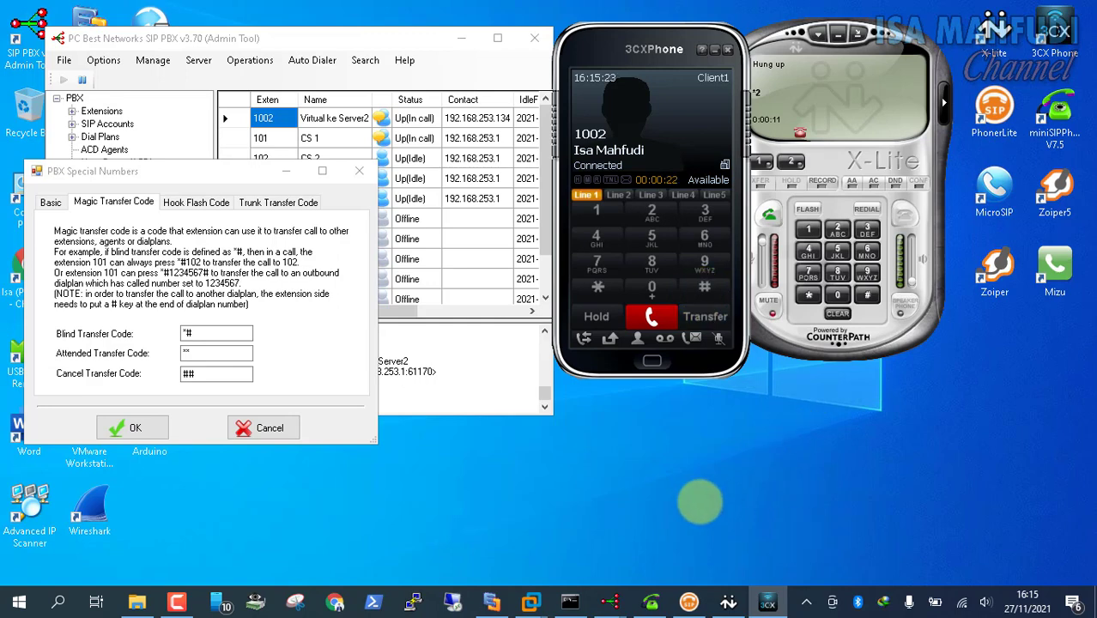
mouse_move(528, 598)
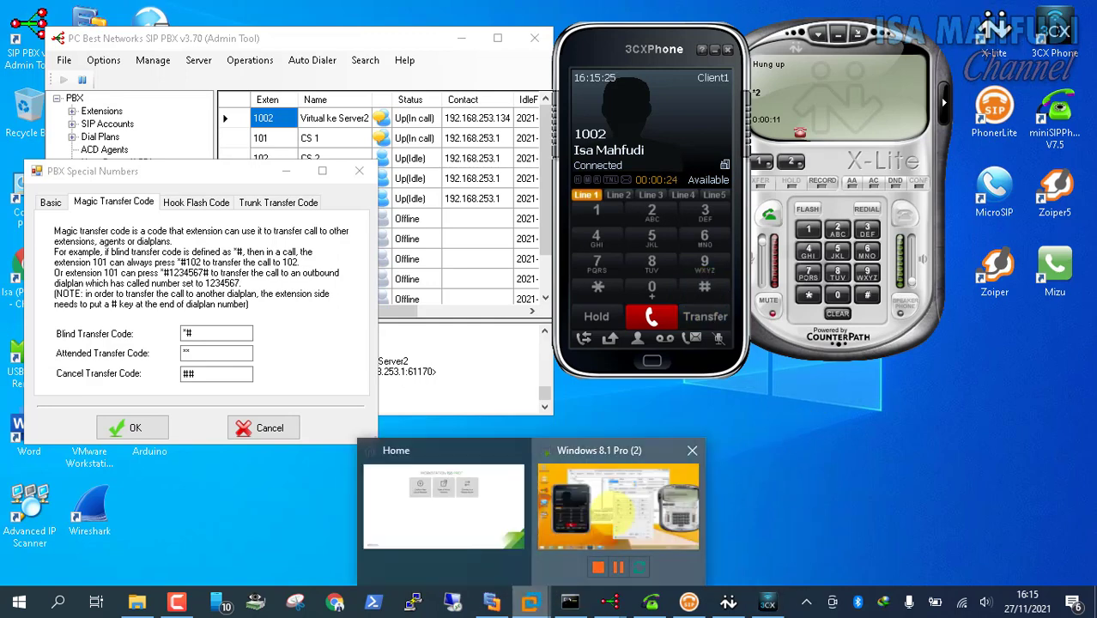
click(618, 506)
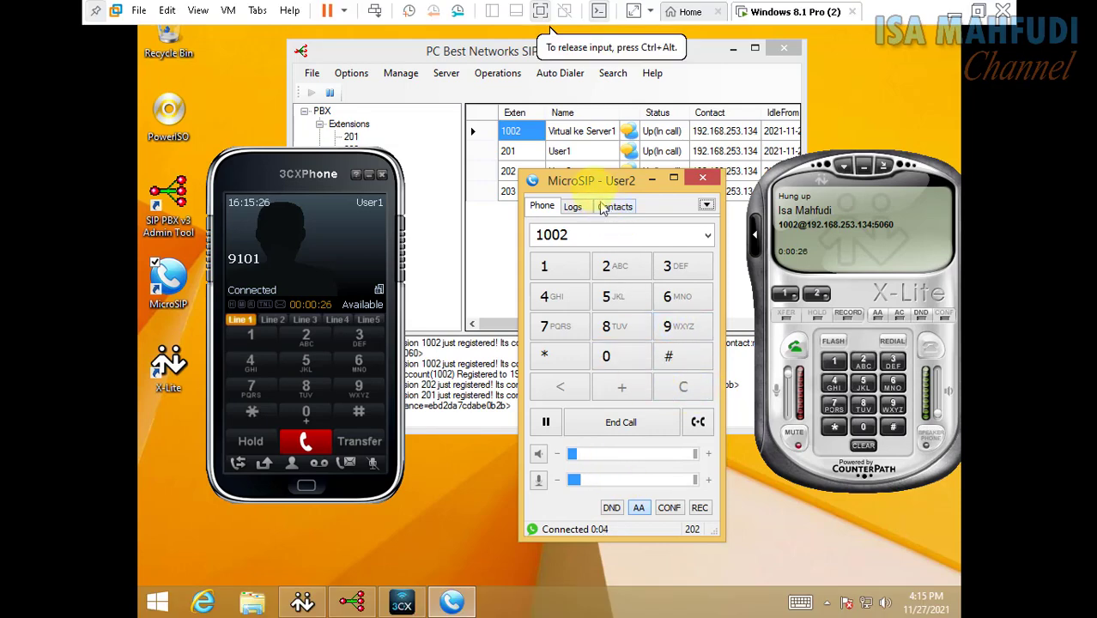
Toggle MicroSIP auto-answer, end the calls on MicroSIP and 3CXPhone, and return to the host
drag(606, 179, 587, 177)
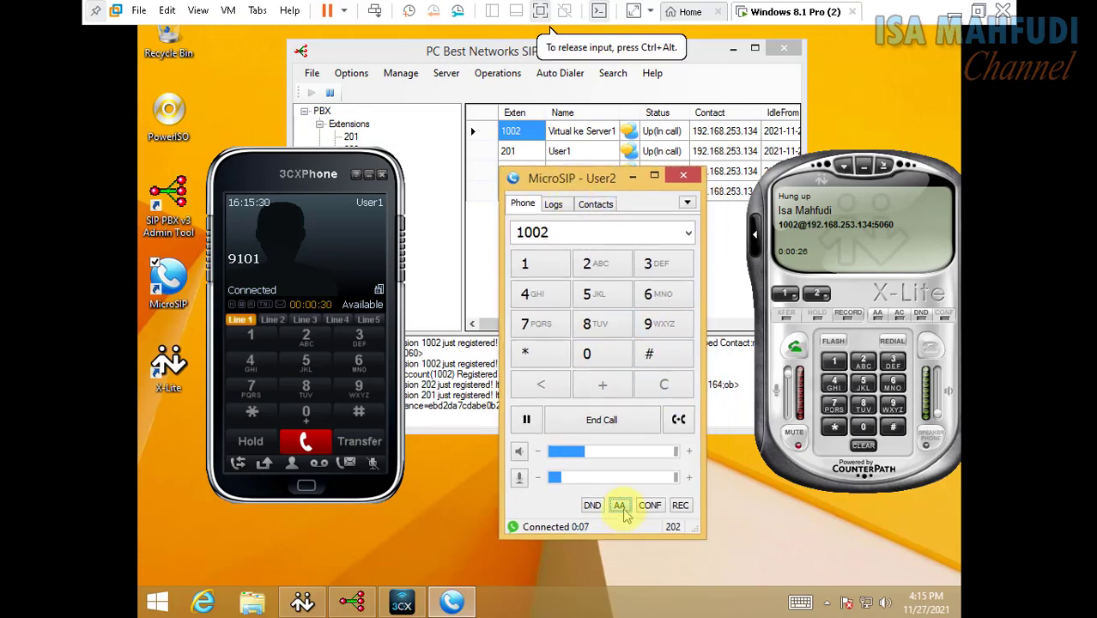
click(619, 505)
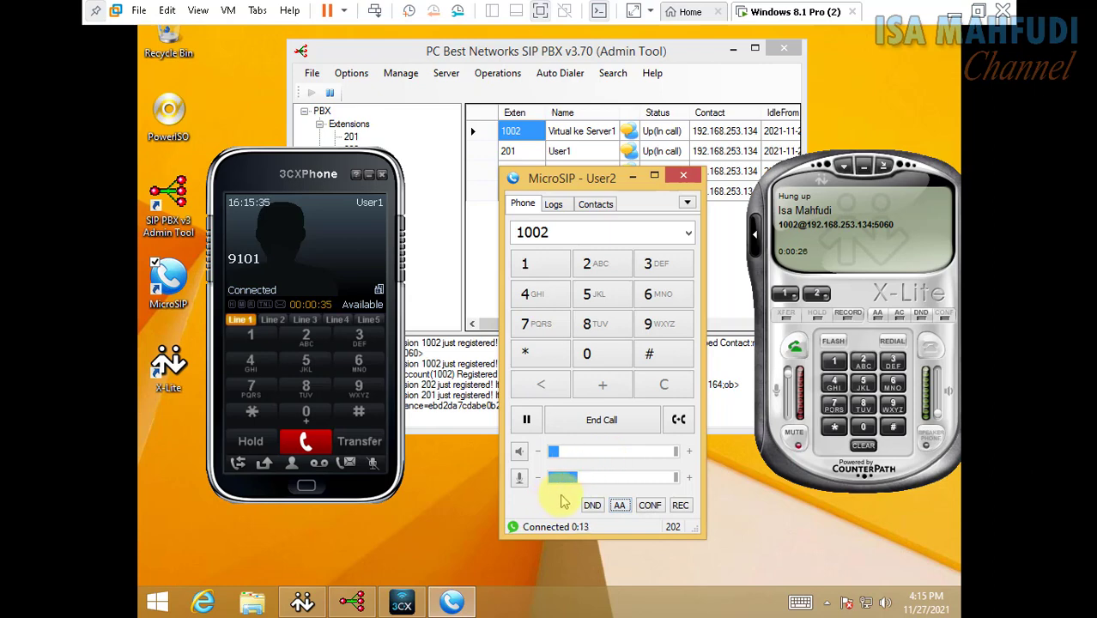
click(642, 421)
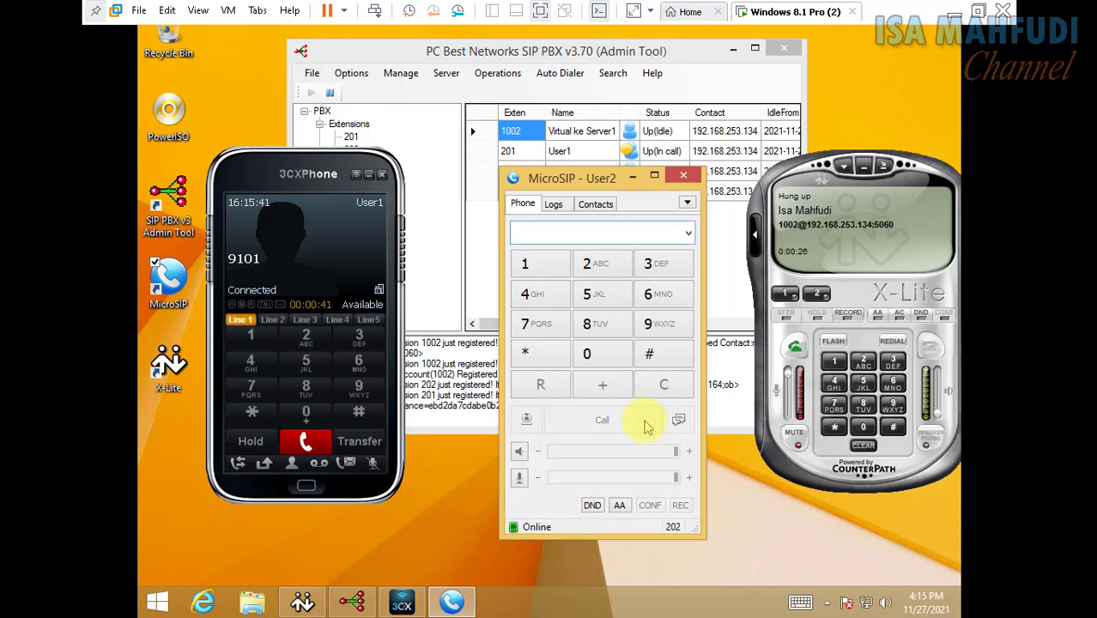
click(316, 449)
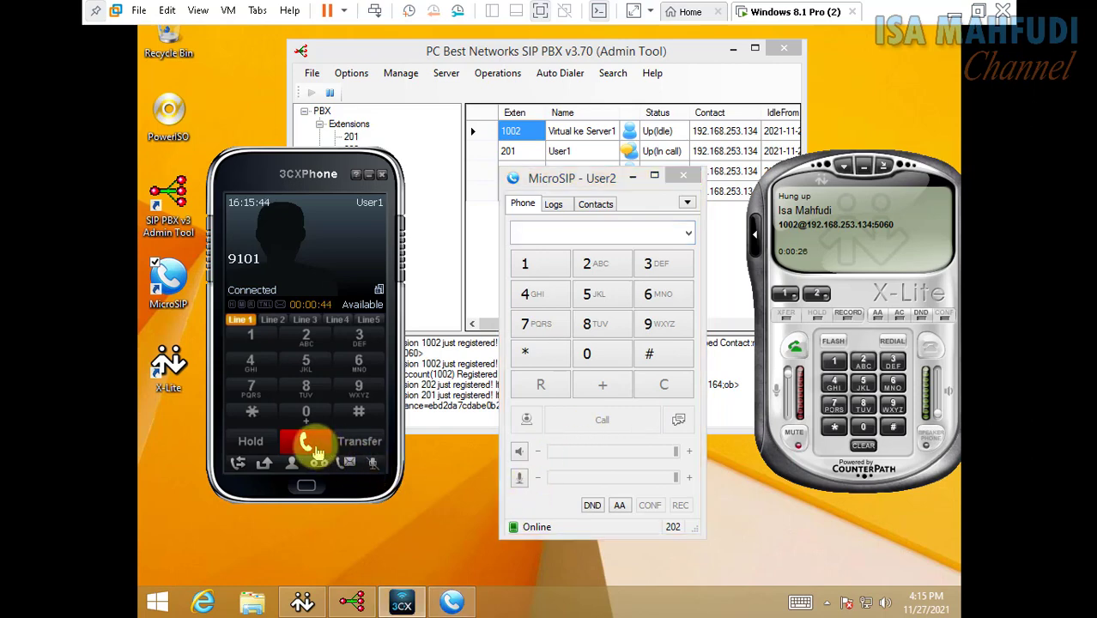
click(314, 447)
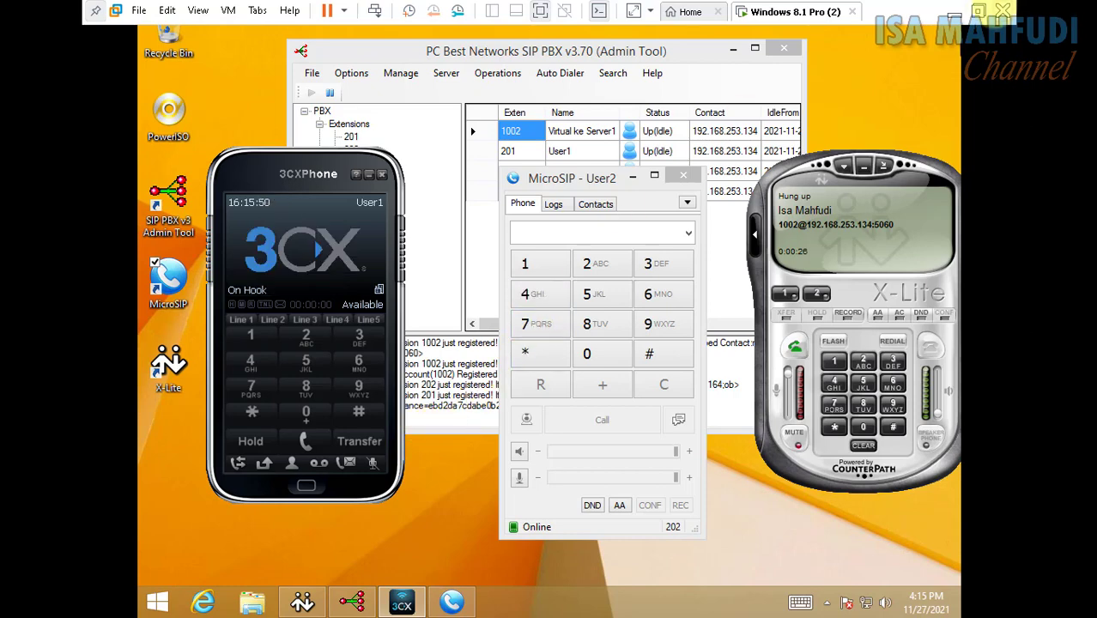
click(953, 11)
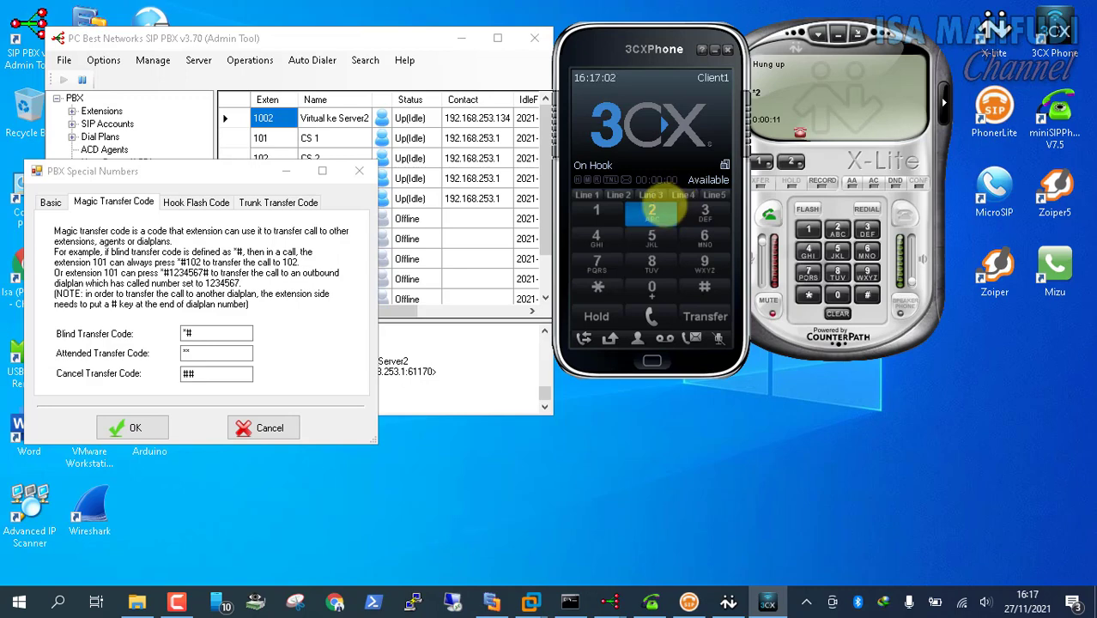
Replace the Attended Transfer Code with ** on the Magic Transfer Code tab
click(211, 337)
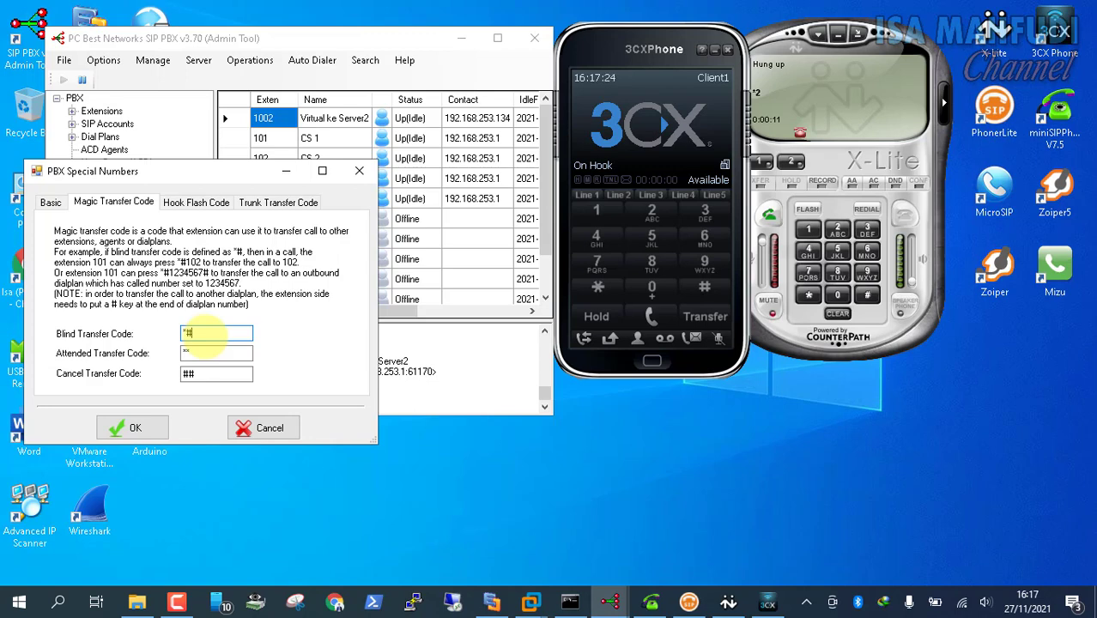
click(215, 353)
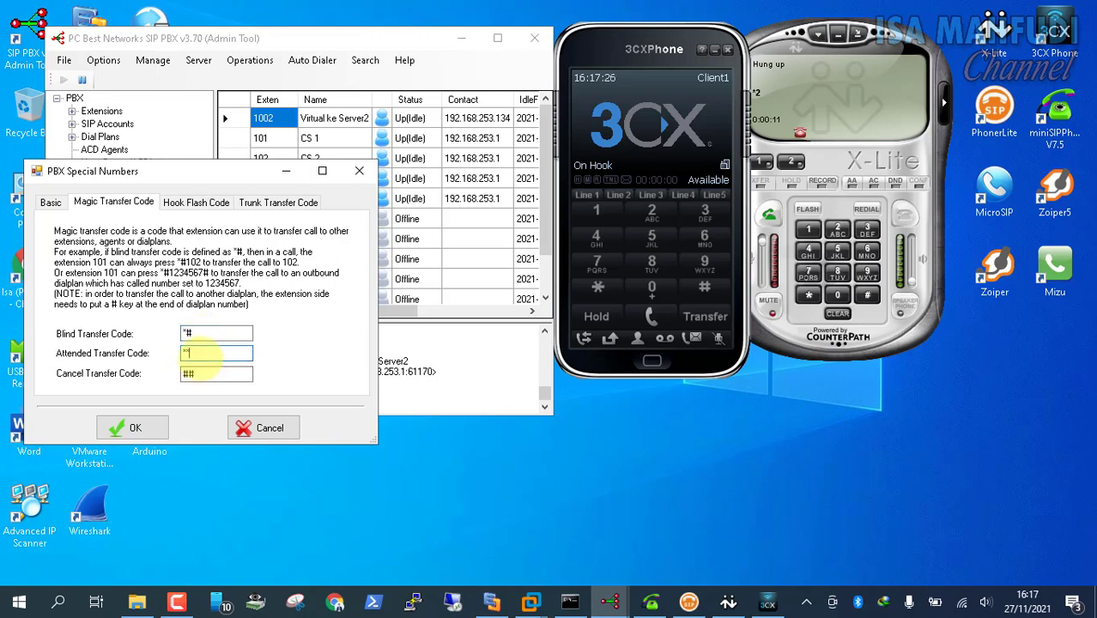
drag(215, 351, 174, 358)
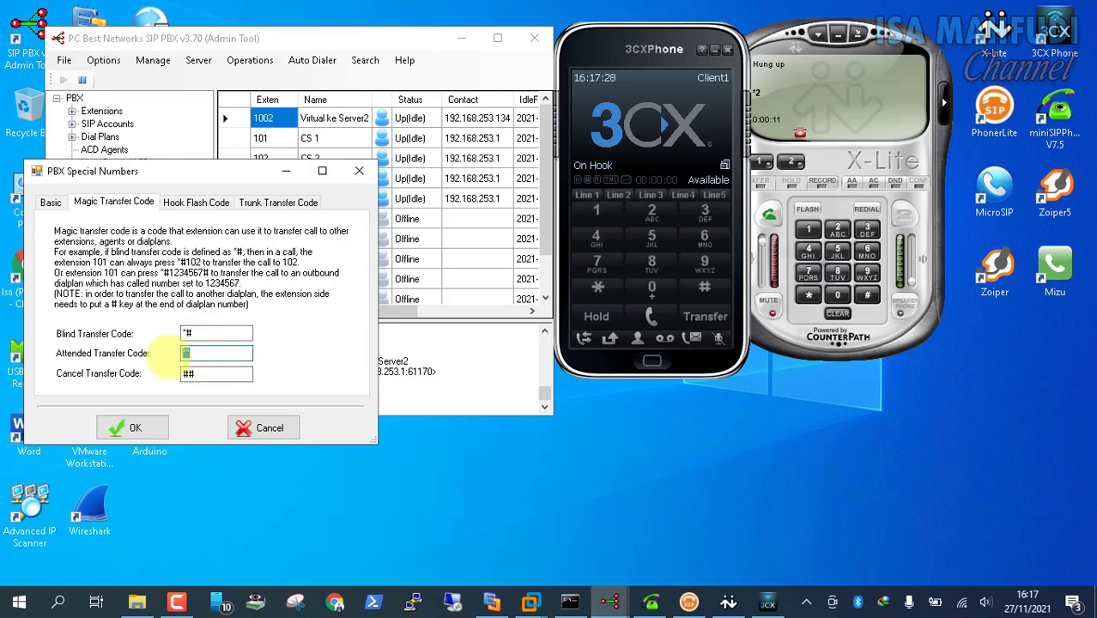
text(**)
click(214, 374)
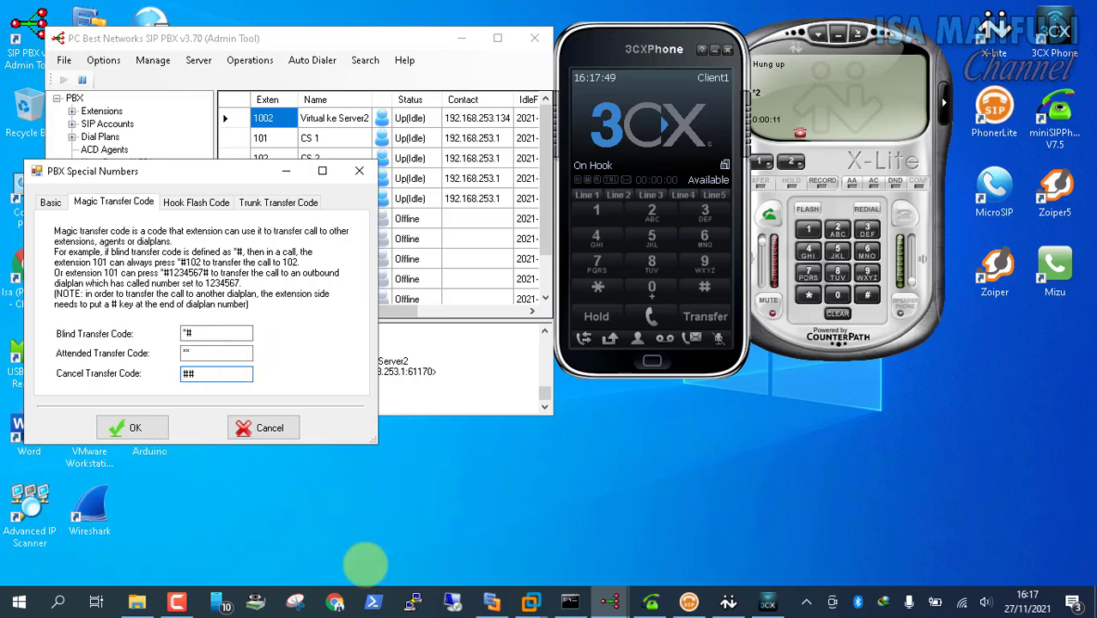
mouse_move(530, 592)
click(610, 515)
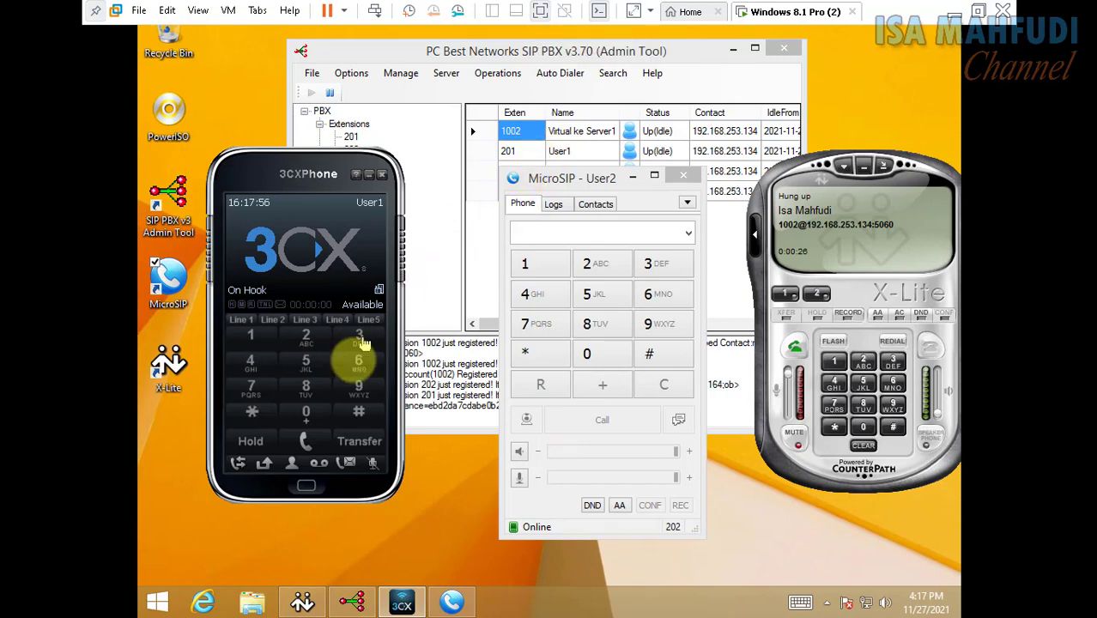
Dial 9101 from User1's 3CXPhone and answer the call from 1002 on Client1
click(359, 388)
click(250, 337)
click(305, 413)
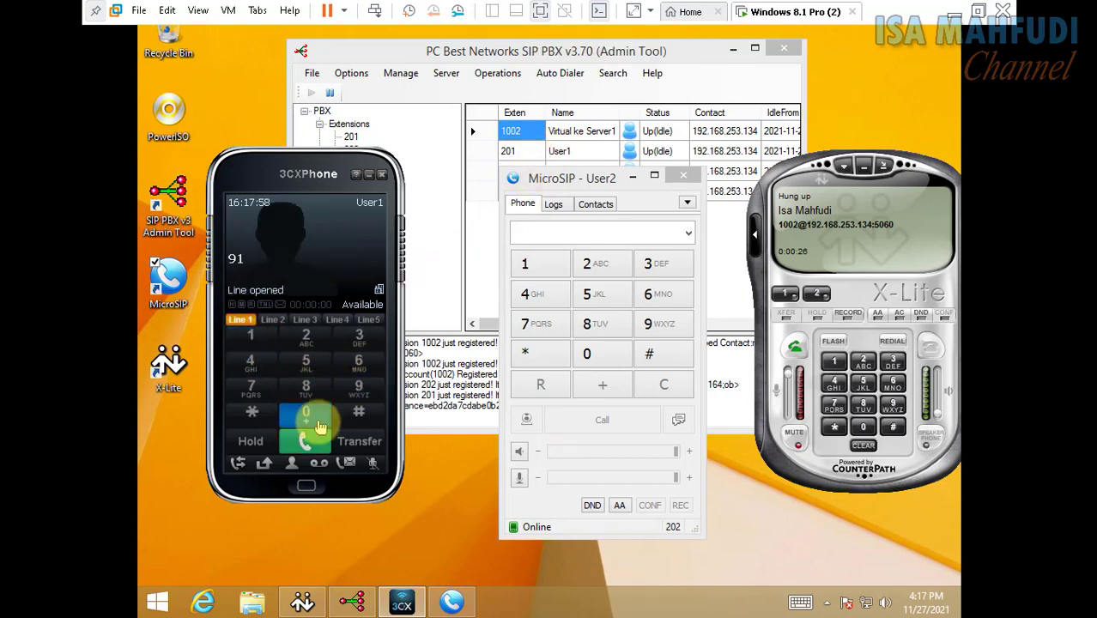
click(249, 337)
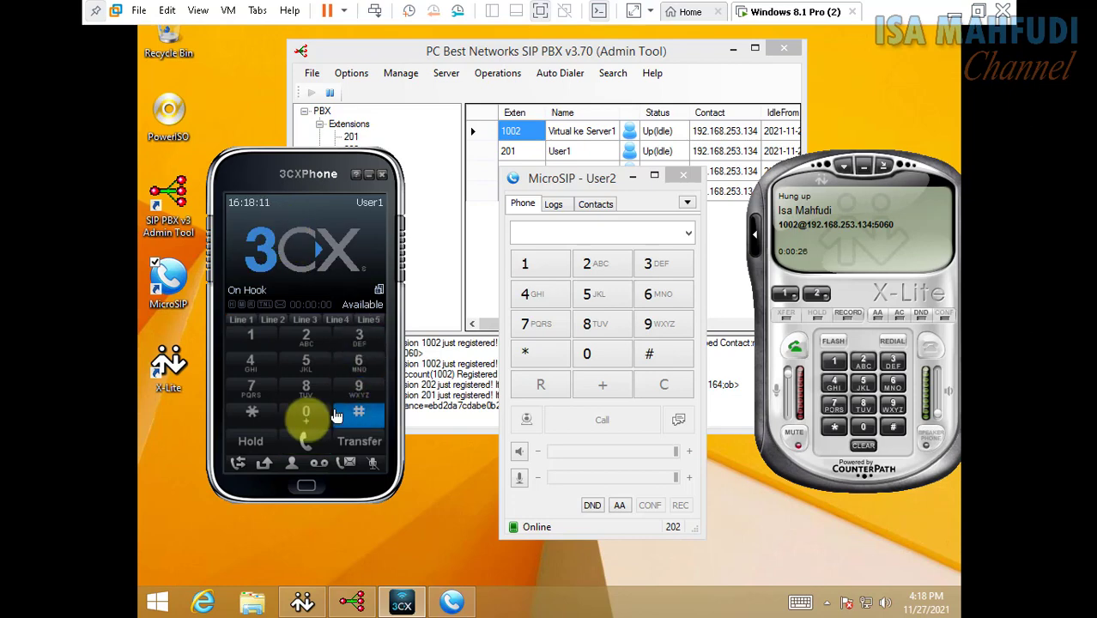
click(359, 386)
click(257, 335)
click(306, 412)
click(249, 335)
click(316, 442)
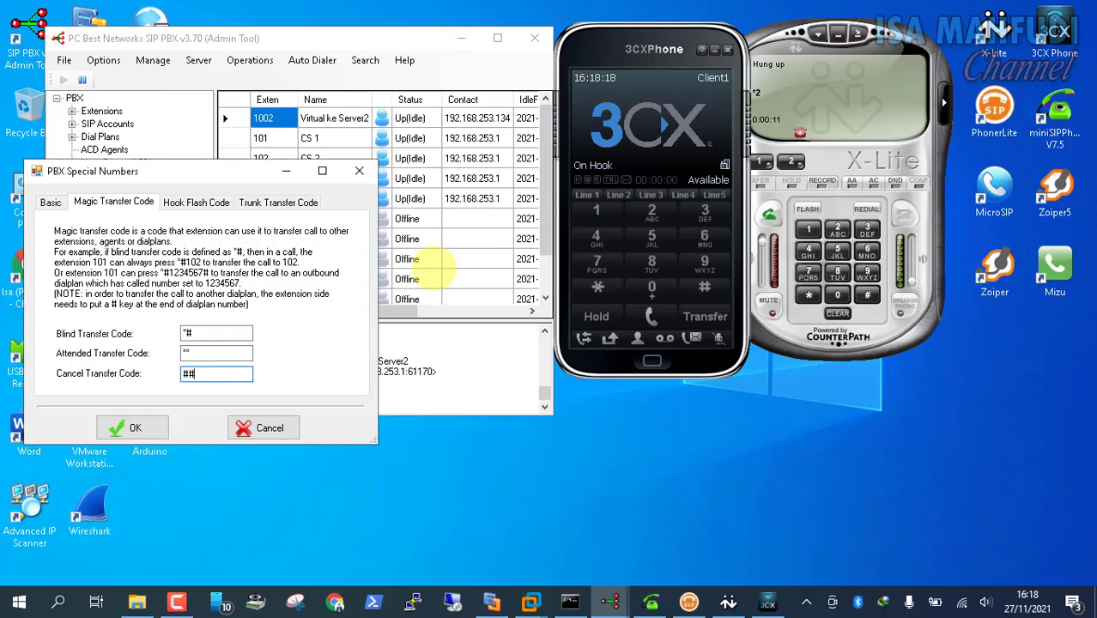
click(657, 129)
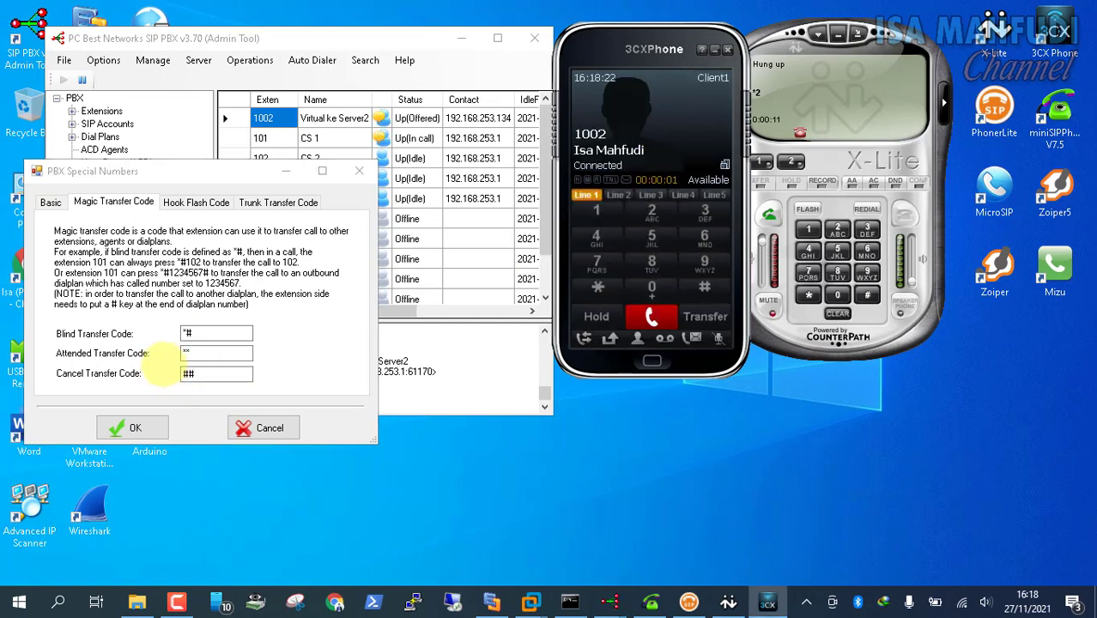
Key the magic transfer code *98# on the host 3CXPhone during the call
click(197, 373)
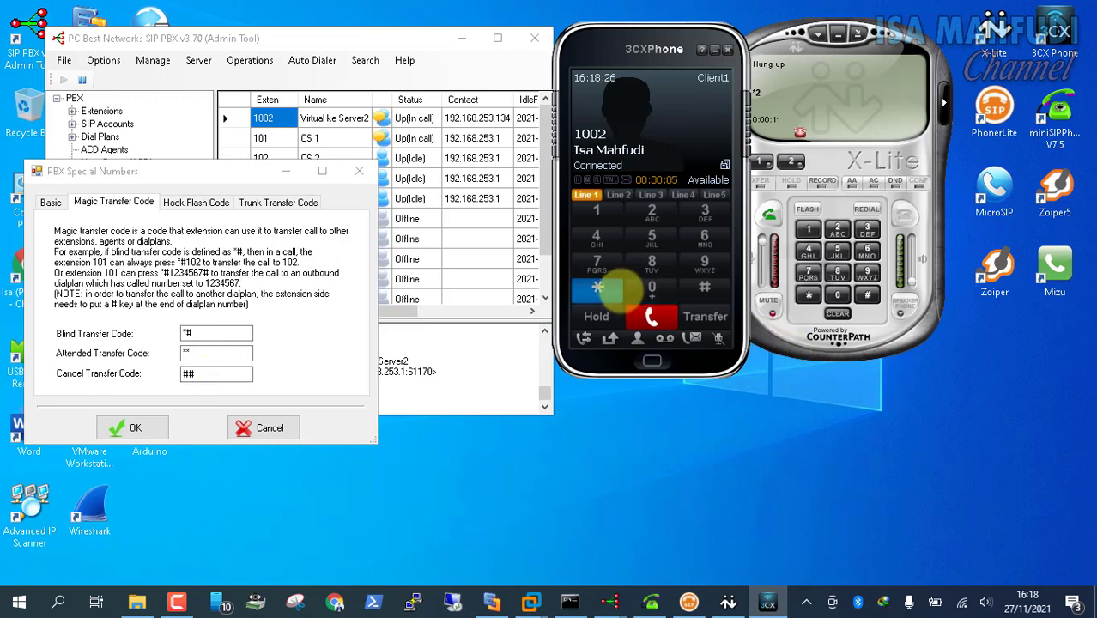
click(598, 290)
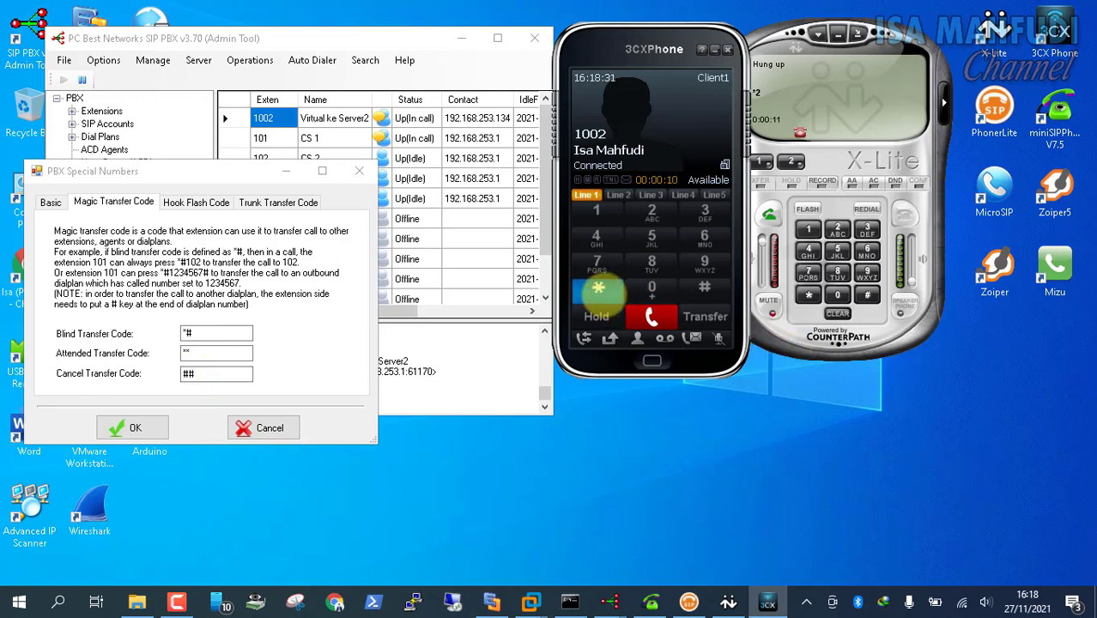
click(704, 265)
click(651, 258)
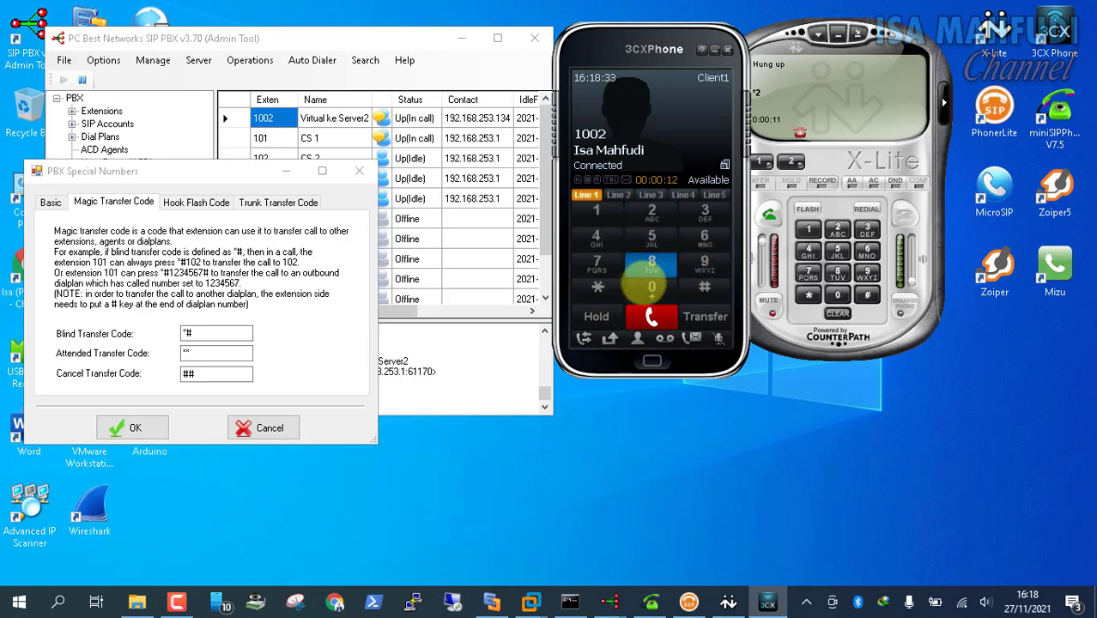
click(703, 285)
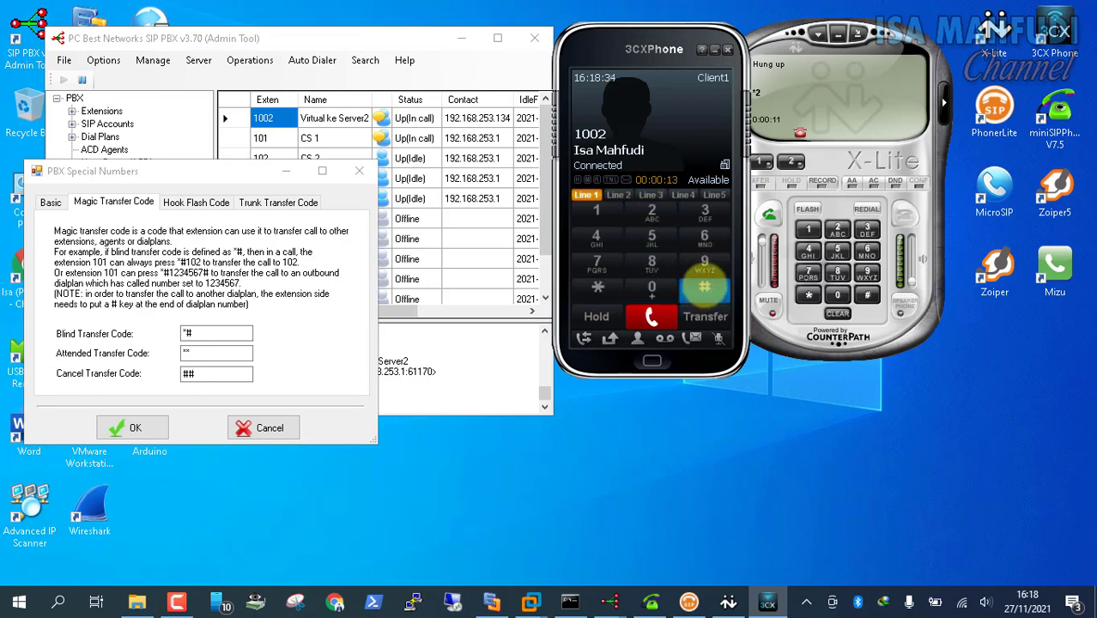
mouse_move(531, 603)
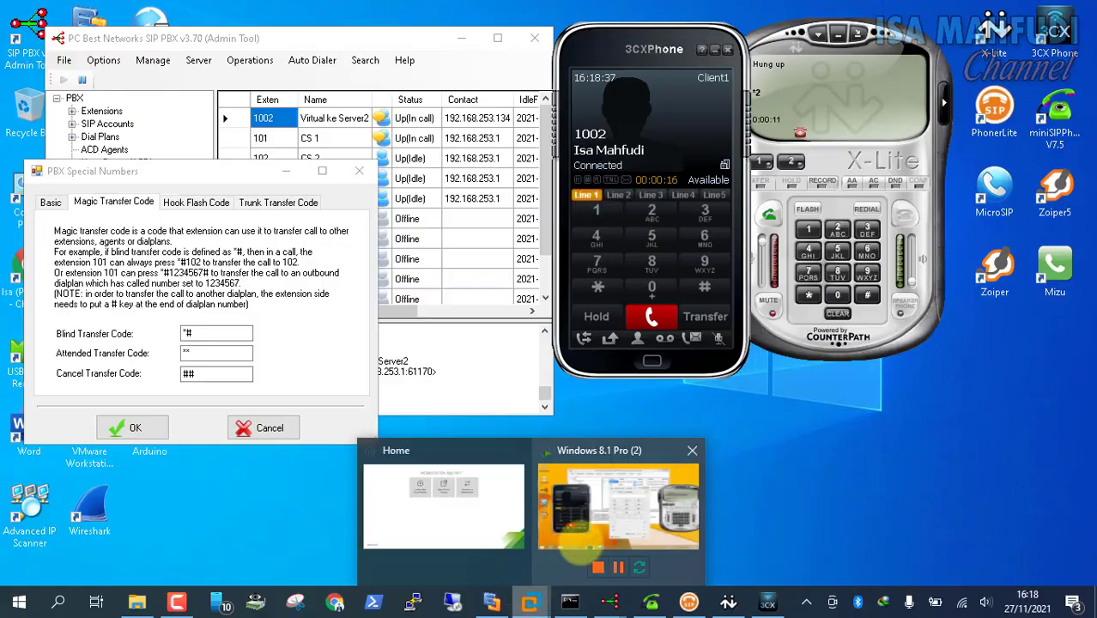
click(616, 510)
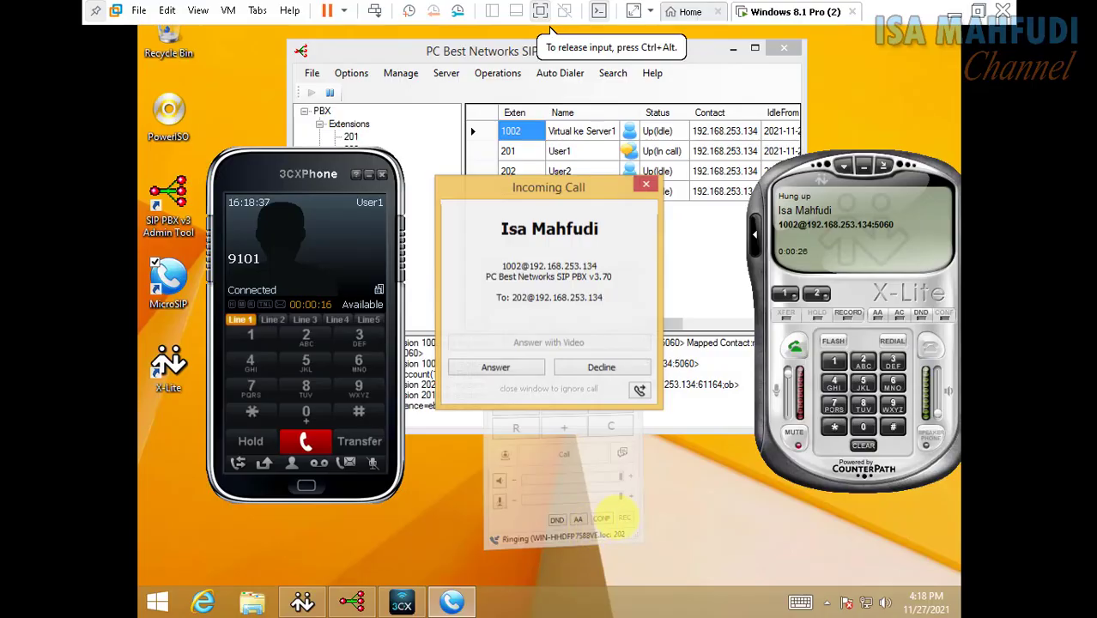
Answer 1002's transferred call on MicroSIP extension 202 and move the window to reveal extensions 202 and 203
click(507, 368)
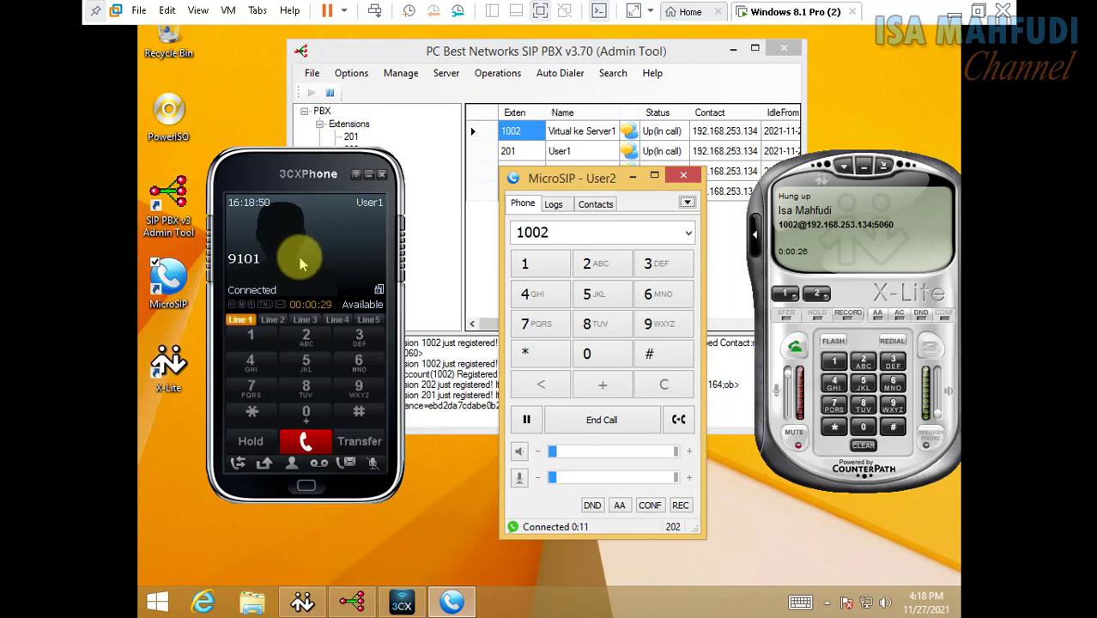
drag(605, 178, 618, 218)
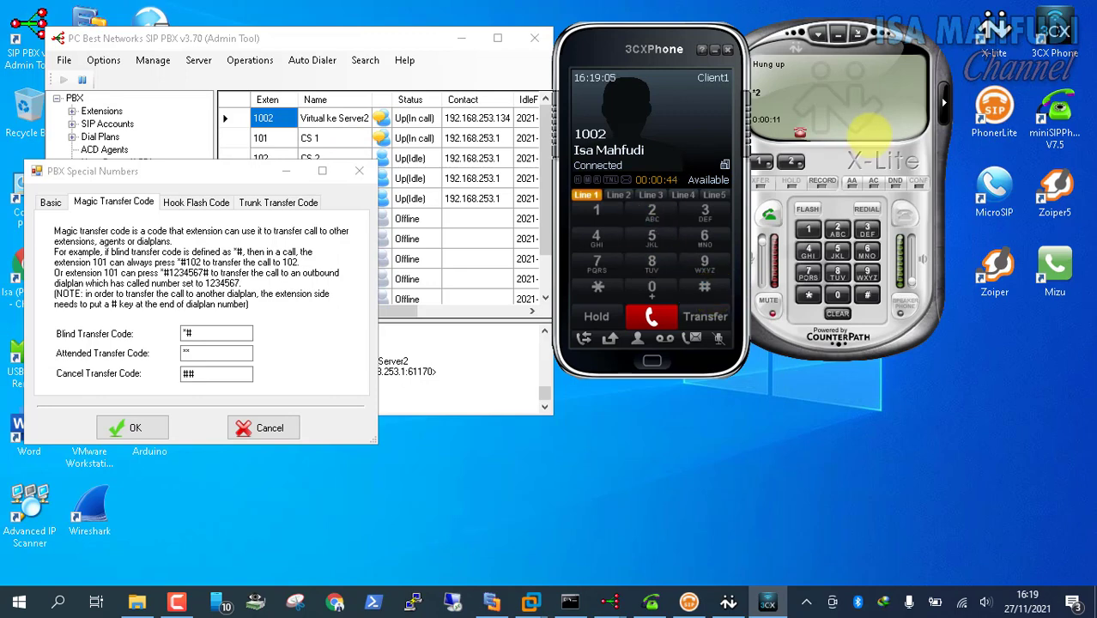
Check that MicroSIP on 202 is idle in the Windows 8.1 VM, then minimize the VM
mouse_move(530, 599)
click(564, 550)
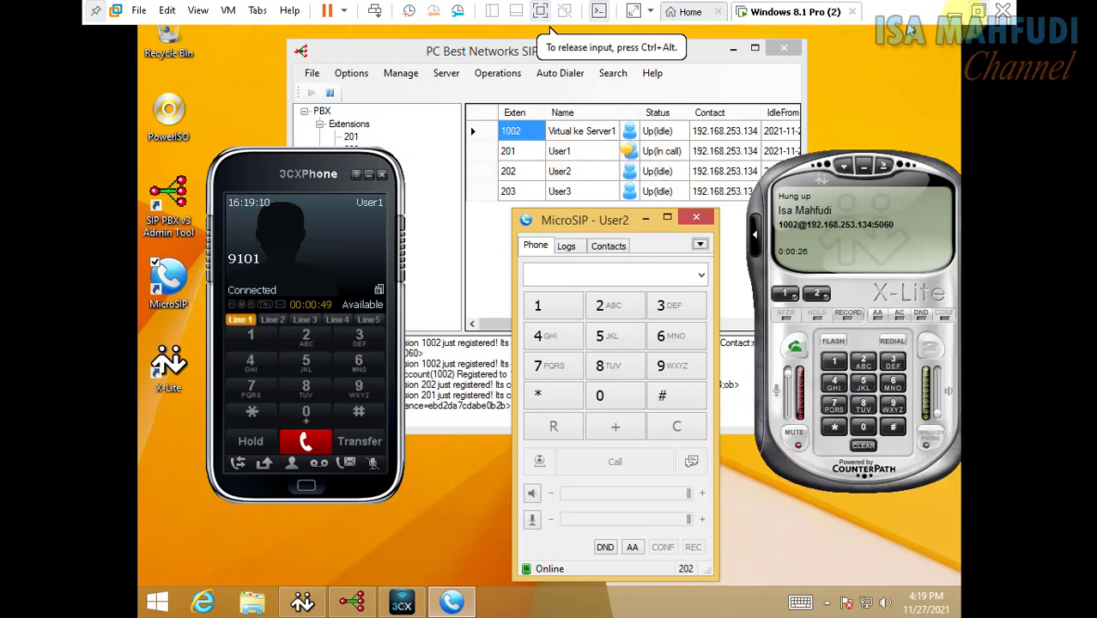
click(954, 13)
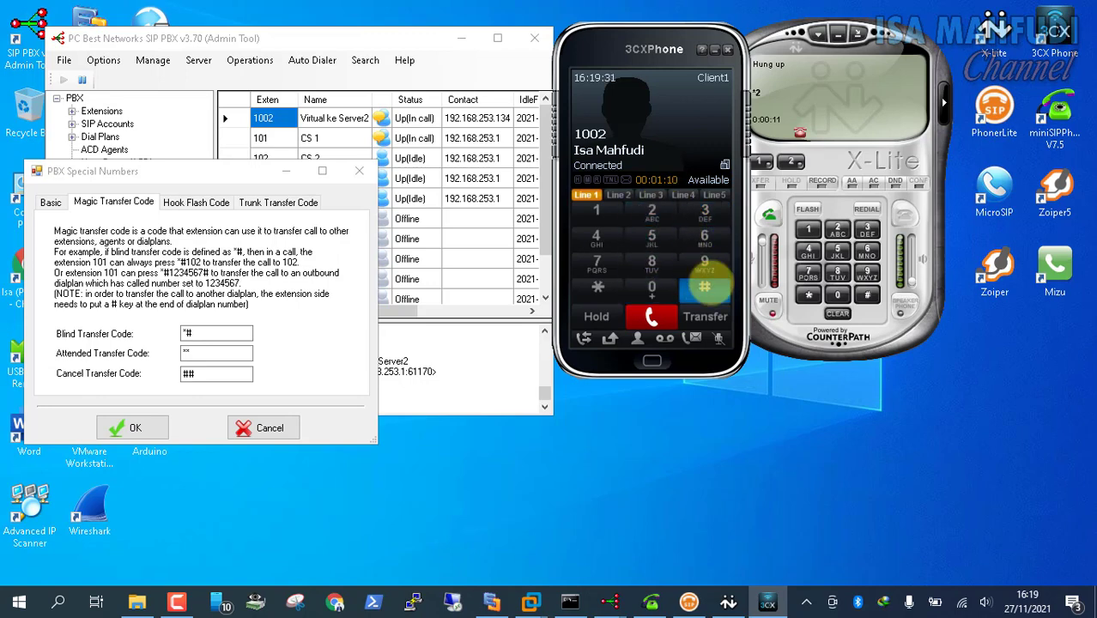
Answer the transferred call from 1002 on MicroSIP extension 202, then hang it up
mouse_move(530, 603)
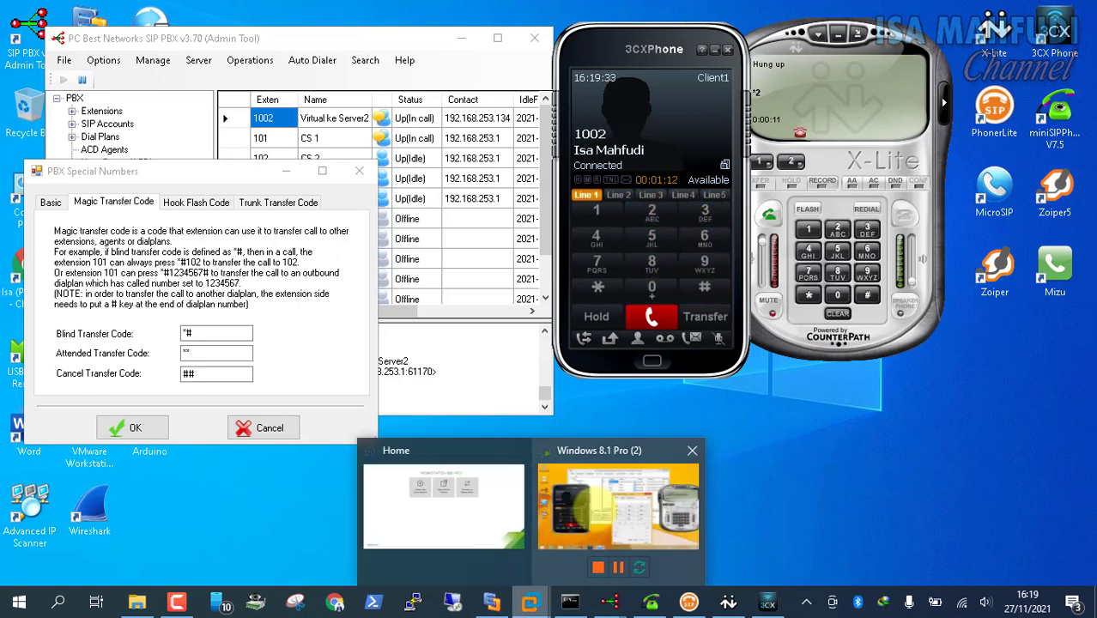
click(587, 502)
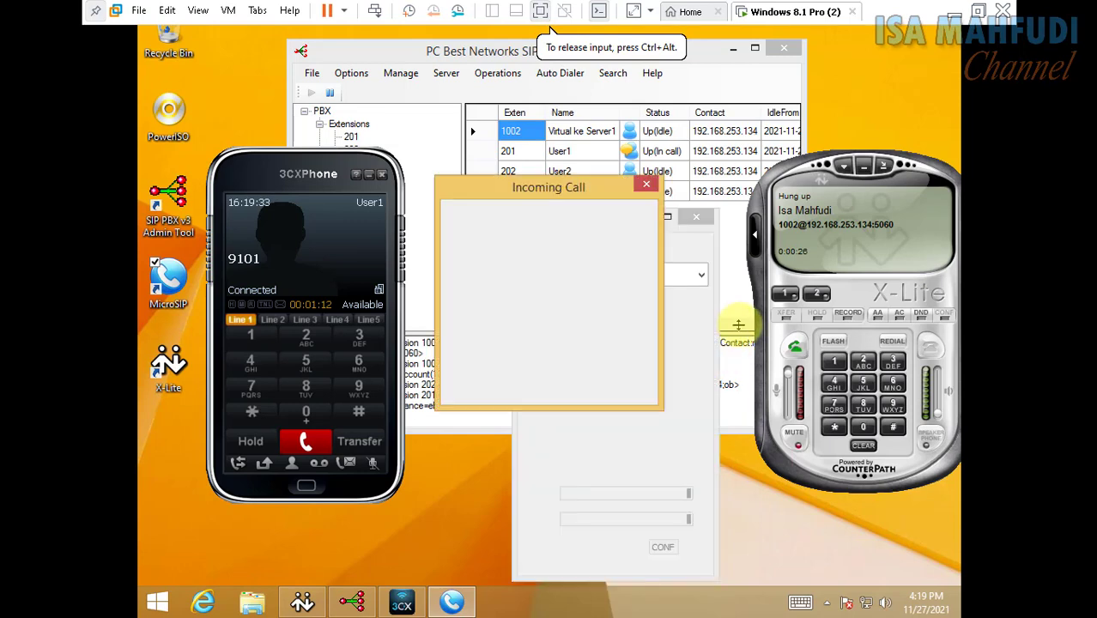
click(503, 375)
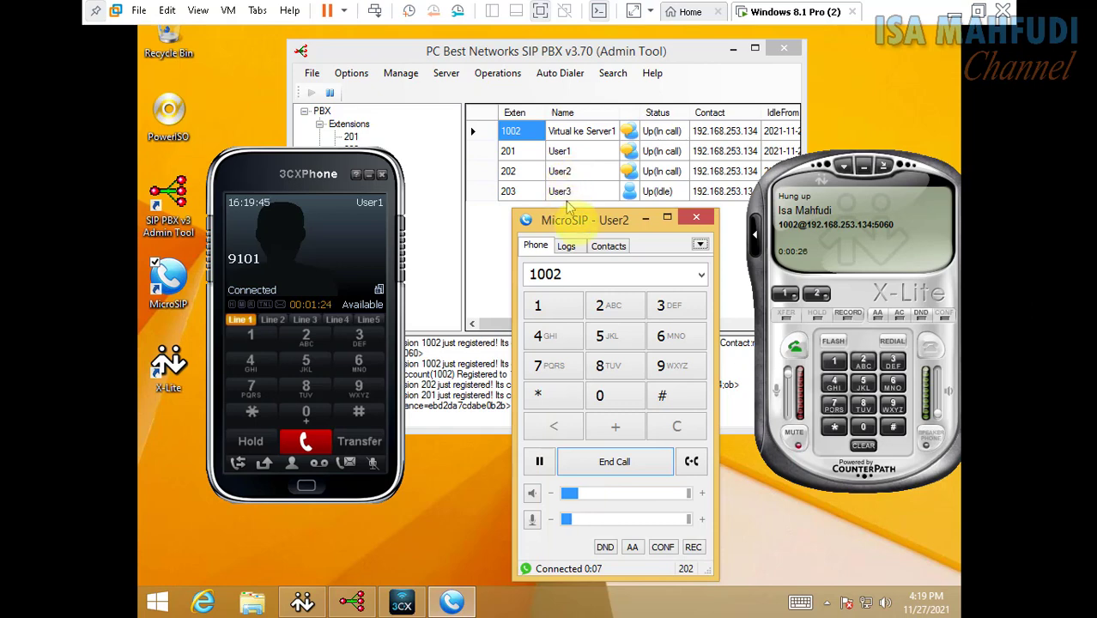
click(632, 462)
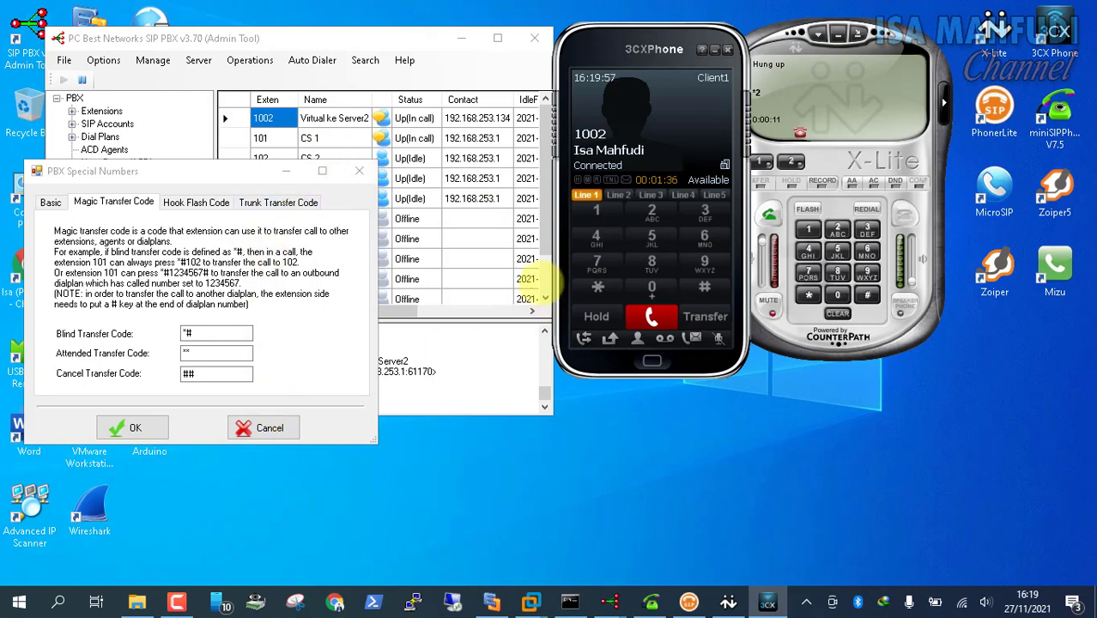
End Client1's call, check the *# blind, ** attended and ## cancel codes, then close Special Numbers
click(651, 317)
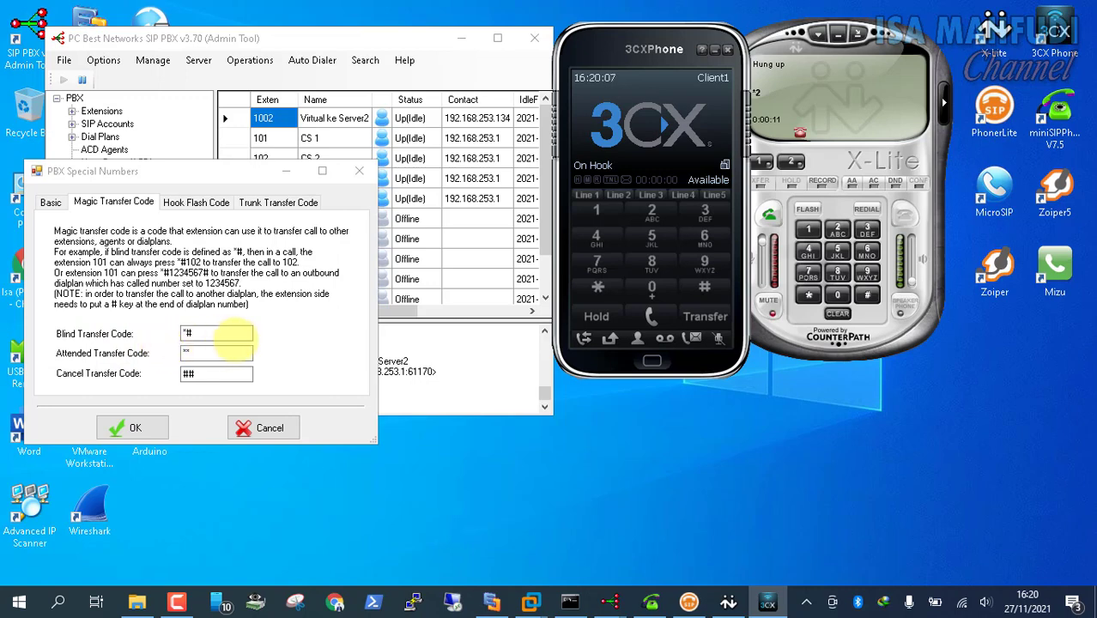
click(204, 373)
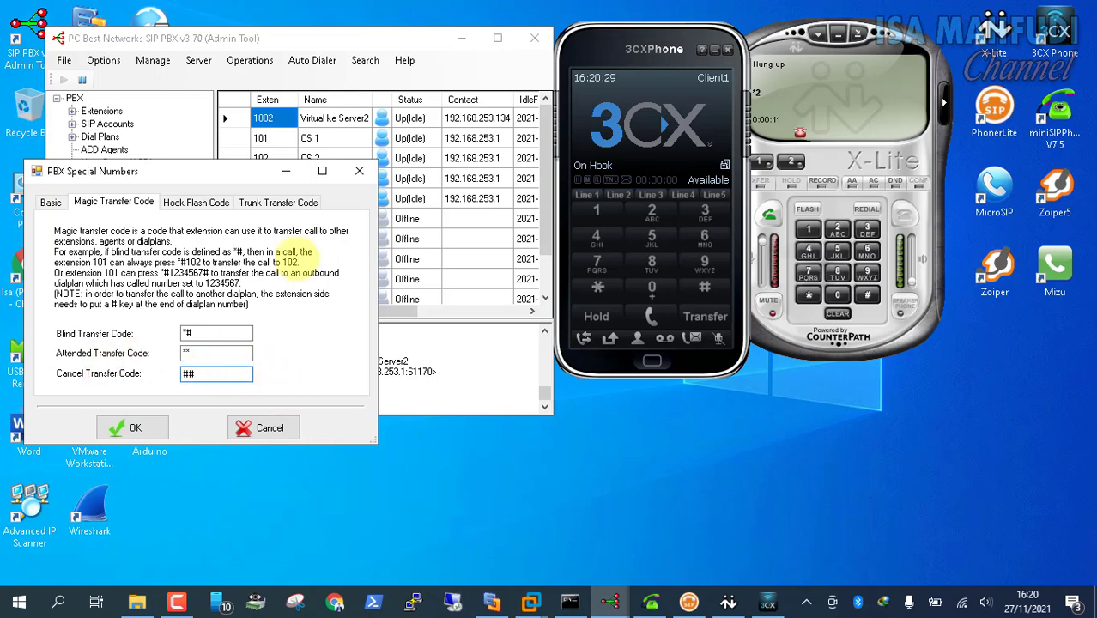
drag(228, 178, 232, 187)
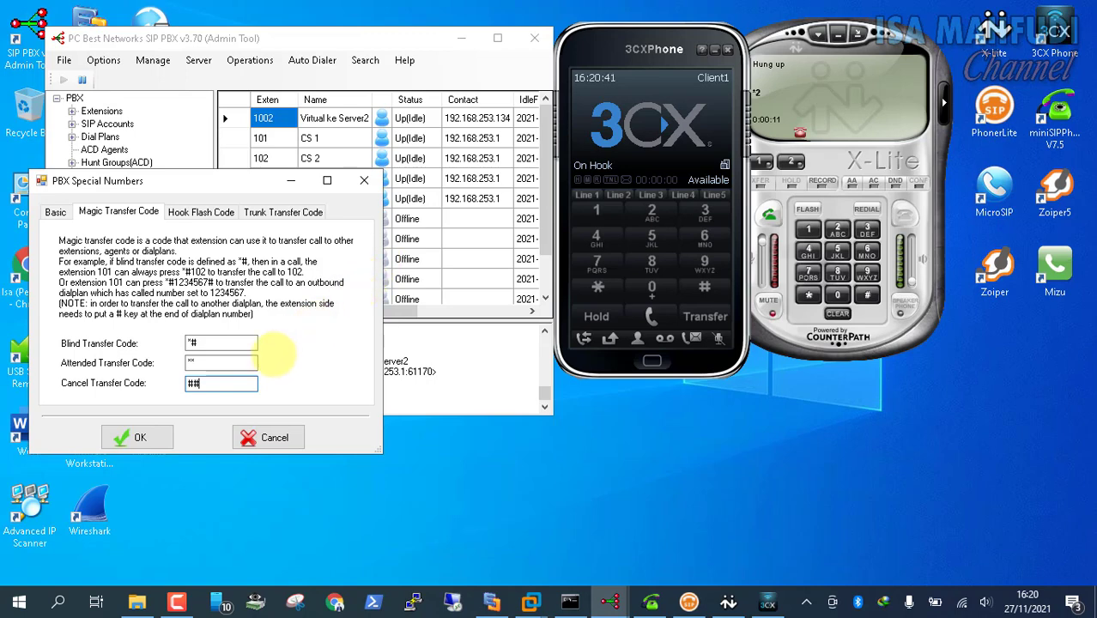
click(227, 343)
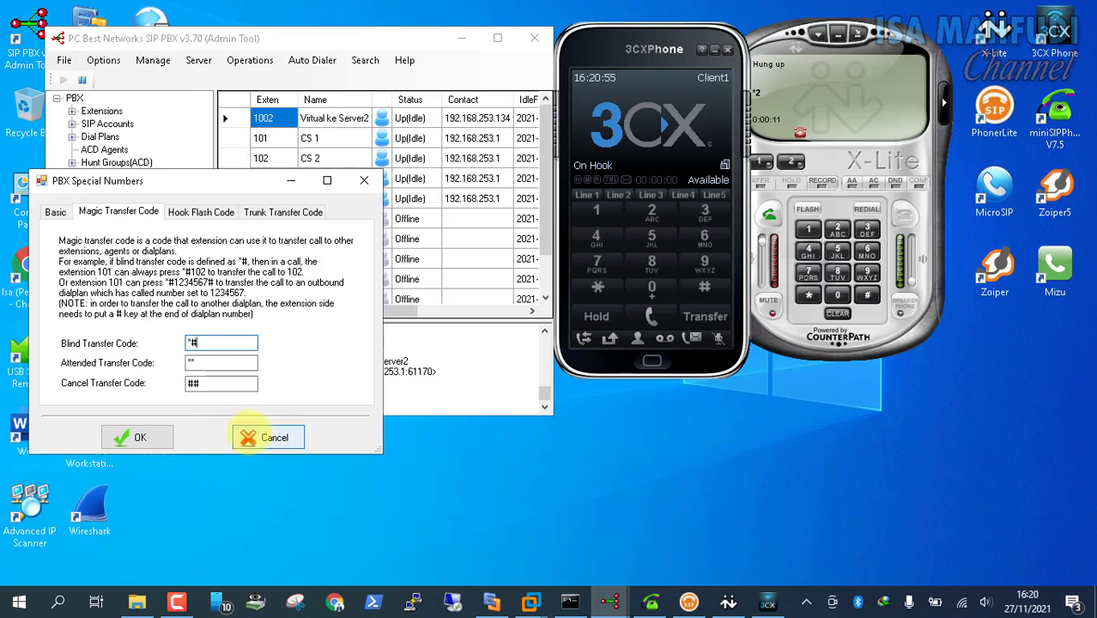
click(137, 437)
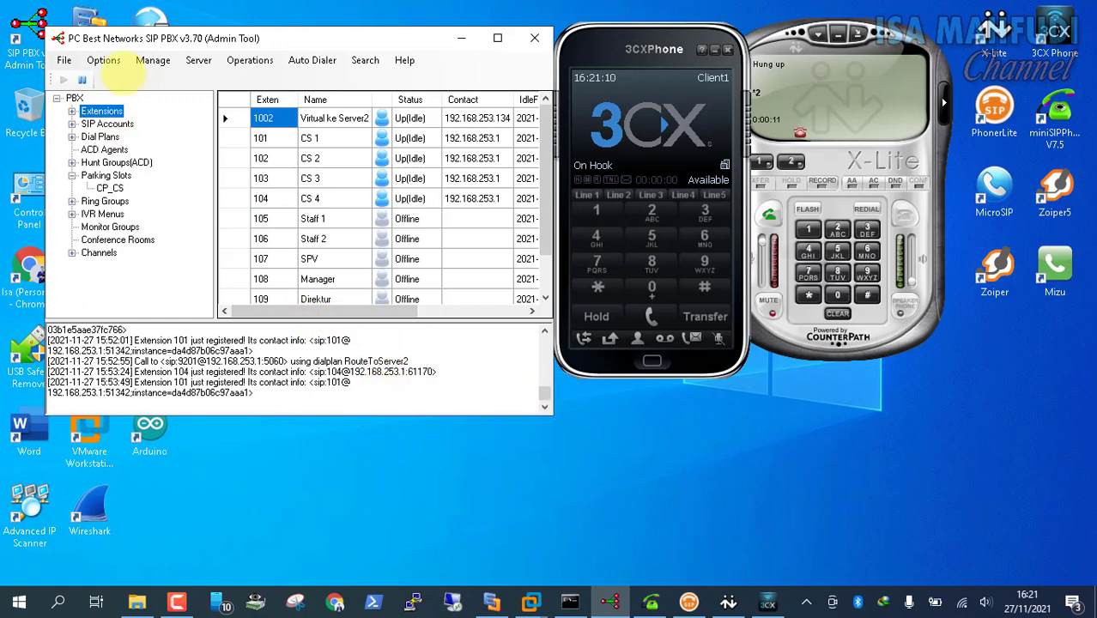
Inspect the Call_Center IVR menu in the IVR Menus list, then close it
click(103, 60)
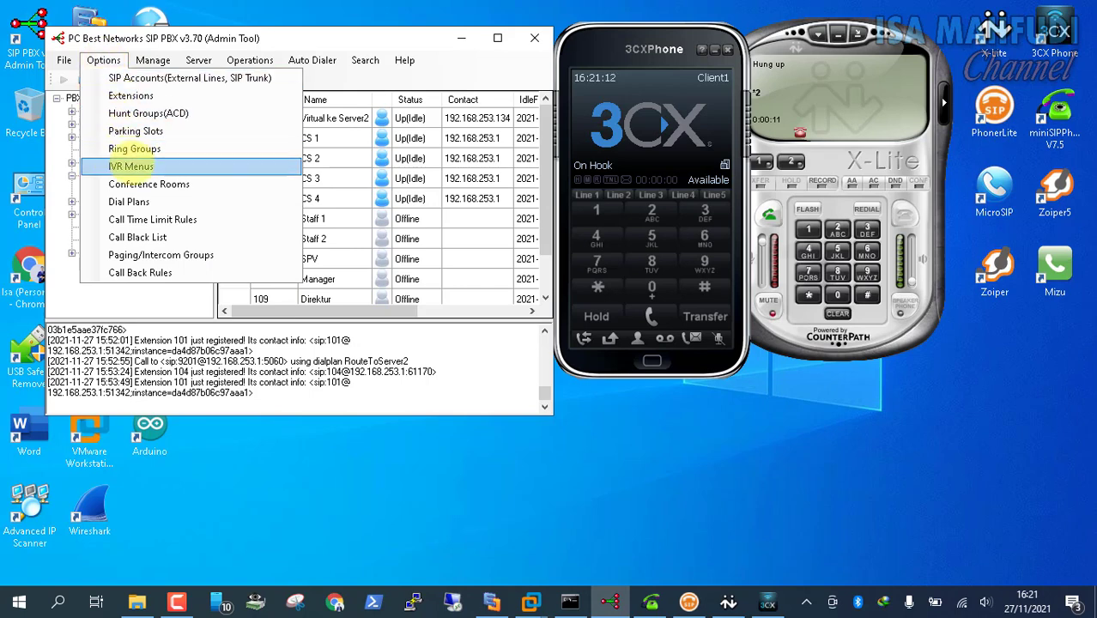
click(131, 166)
click(275, 179)
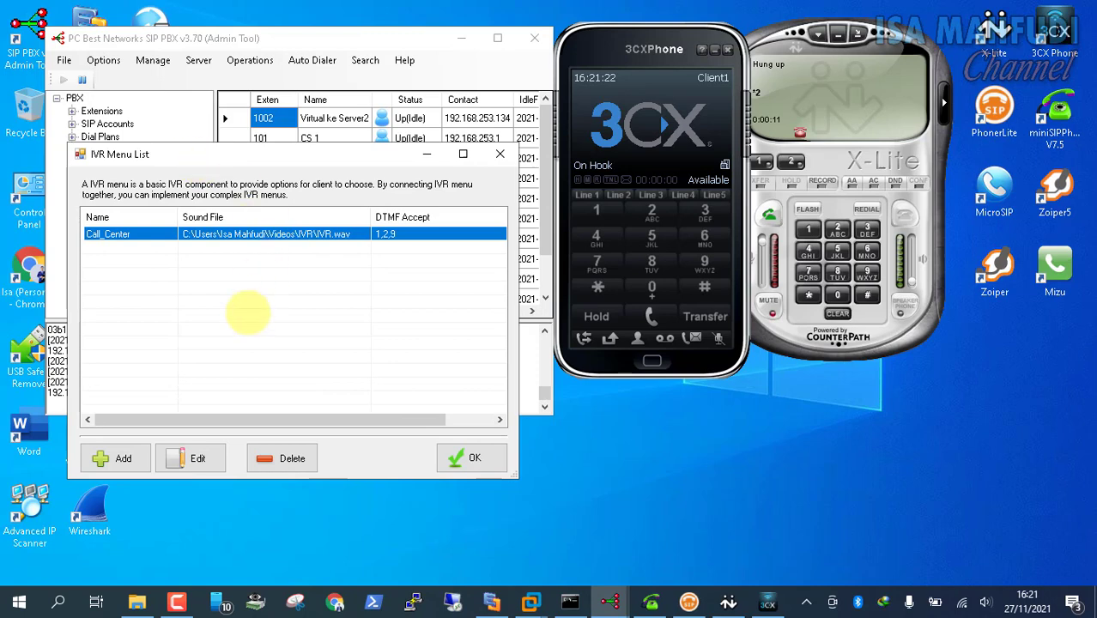
click(455, 458)
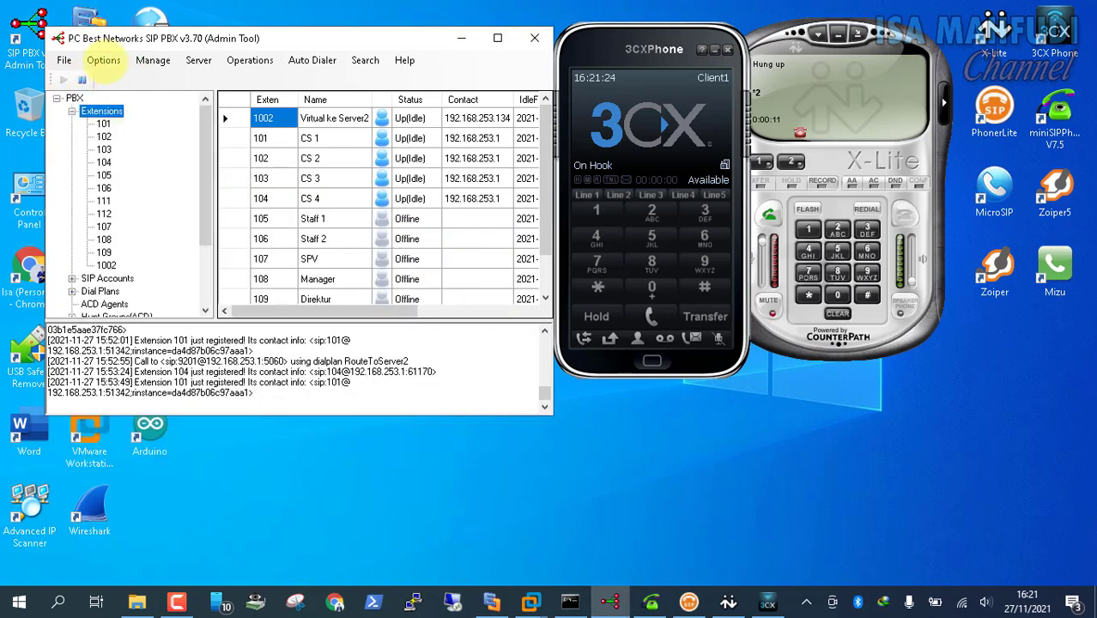
Open Dial Plans and select PT_ISP, which routes inbound 157 to the Auto Attendant
click(101, 60)
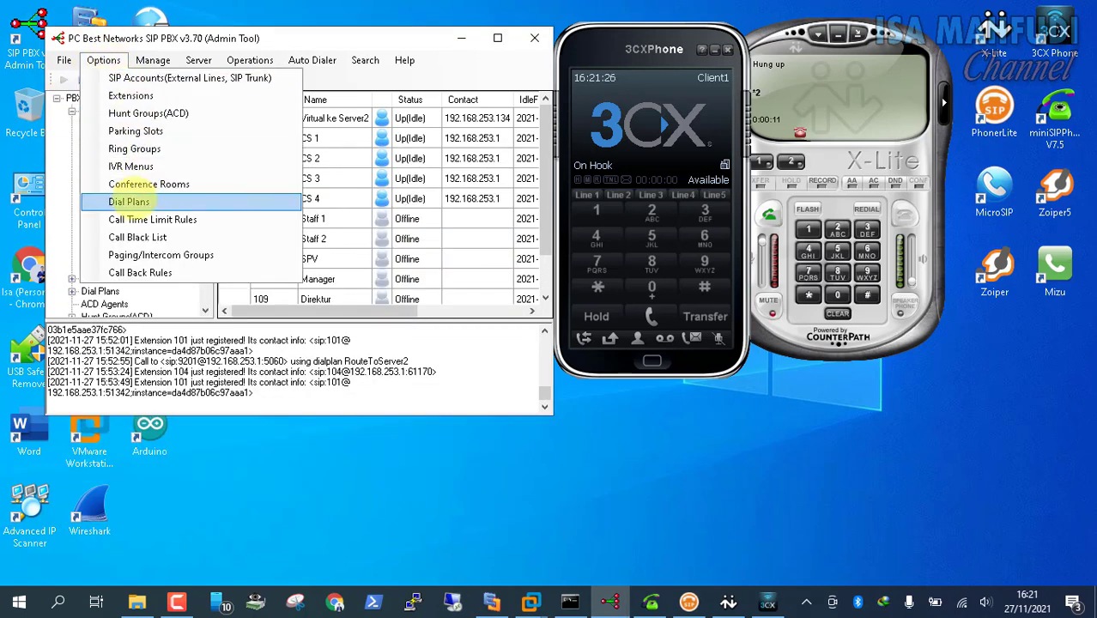
click(128, 202)
click(155, 169)
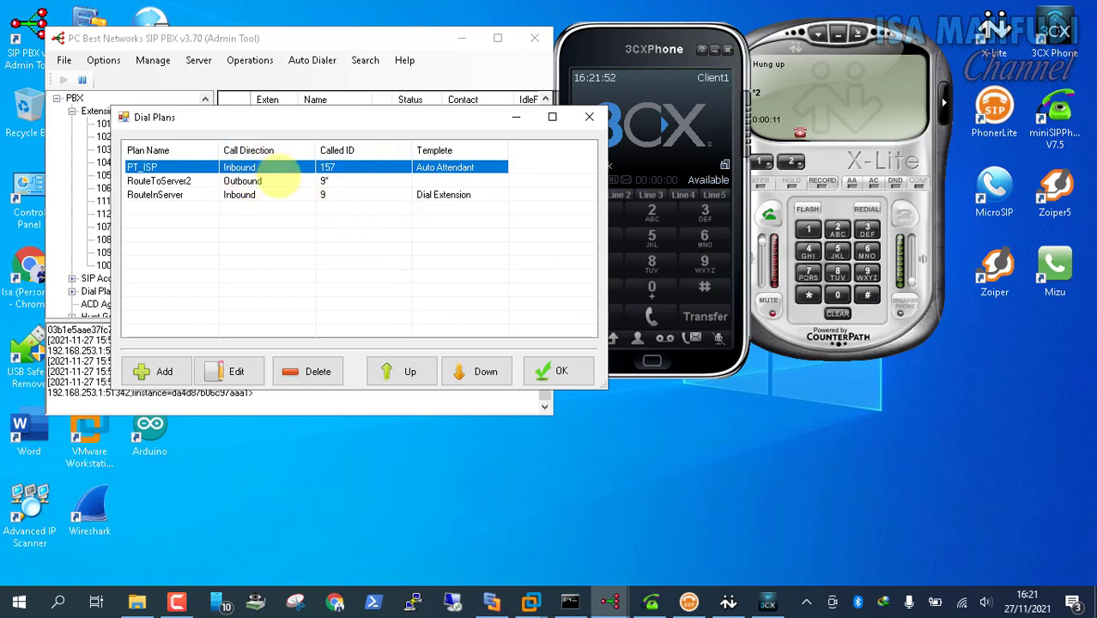
drag(249, 168, 248, 169)
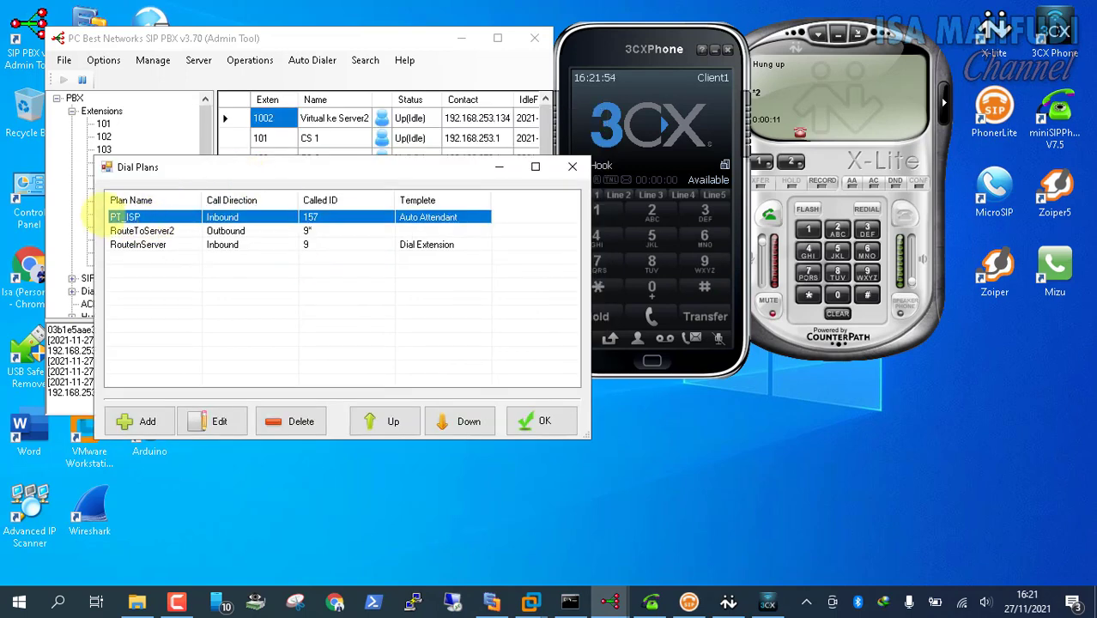
drag(302, 172, 256, 118)
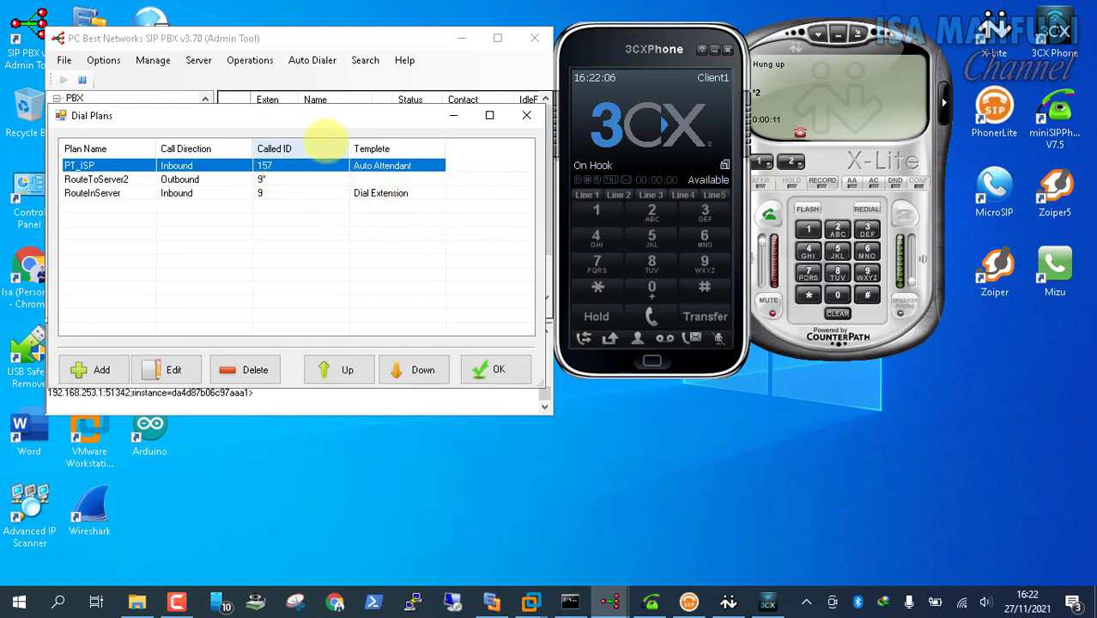
click(530, 601)
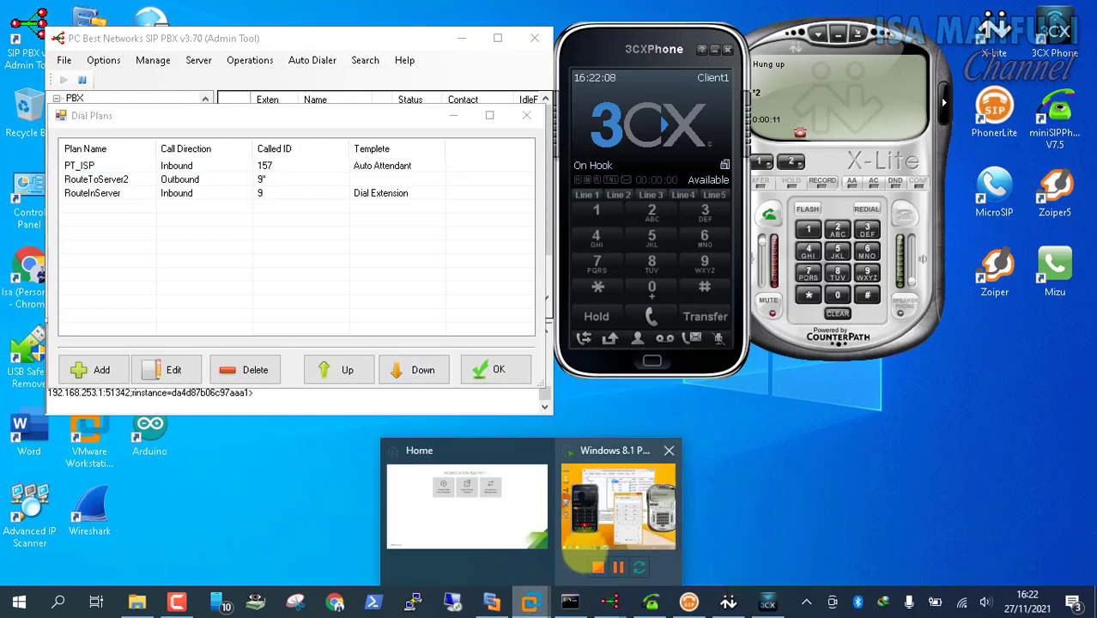
From User1's 3CXPhone in the Windows 8.1 VM, call 9157 and send digits 1 and 2 to the attendant
click(564, 560)
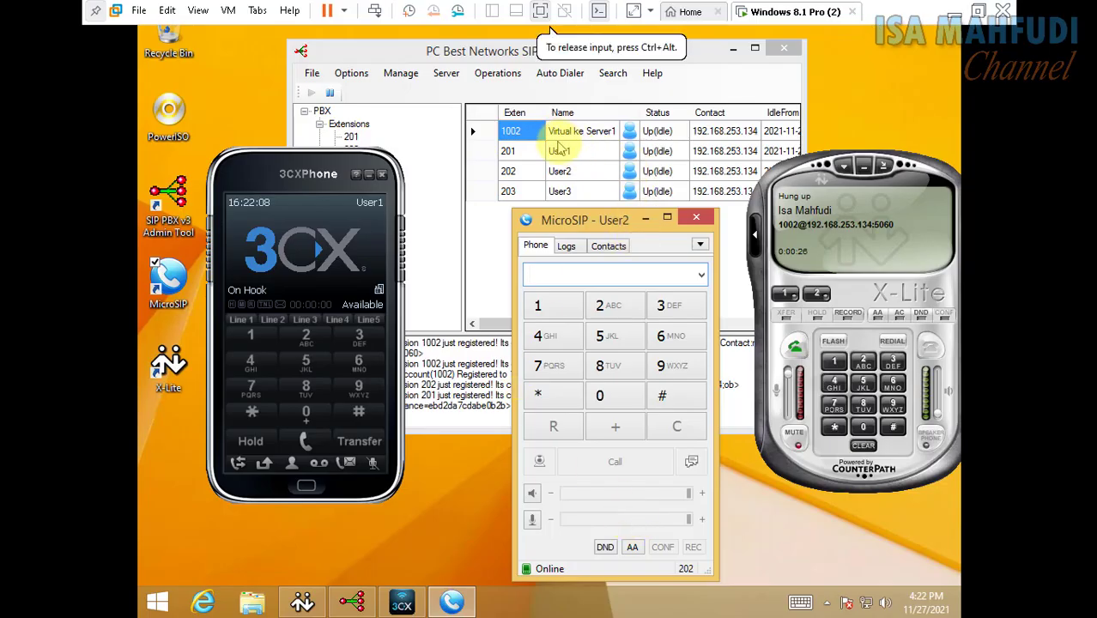
click(558, 150)
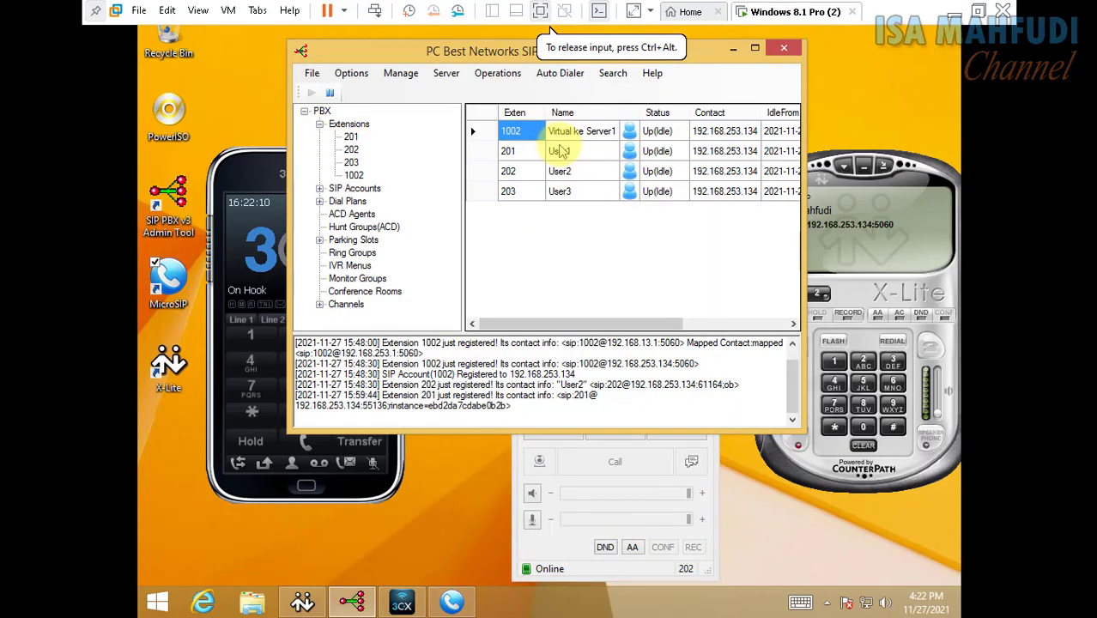
click(241, 184)
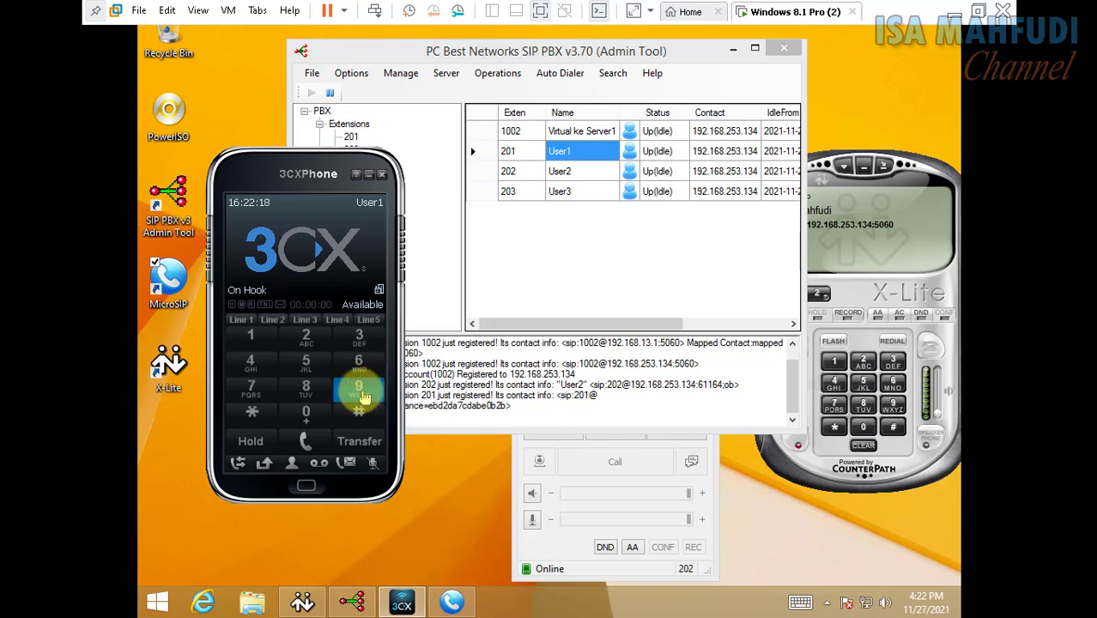
click(360, 396)
click(250, 338)
click(287, 365)
click(252, 386)
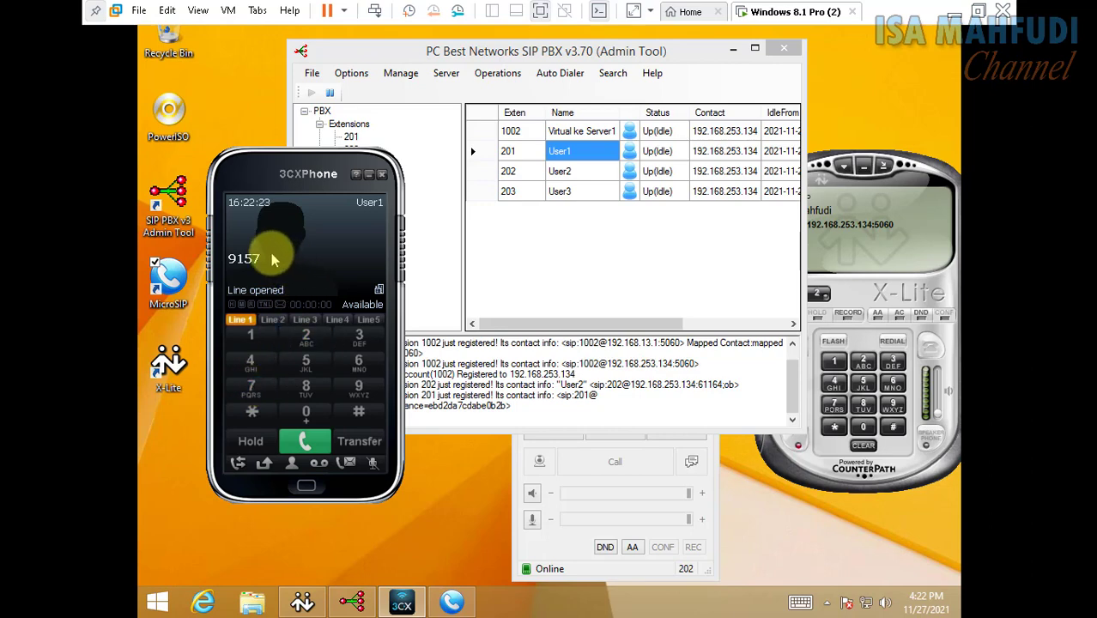
click(304, 442)
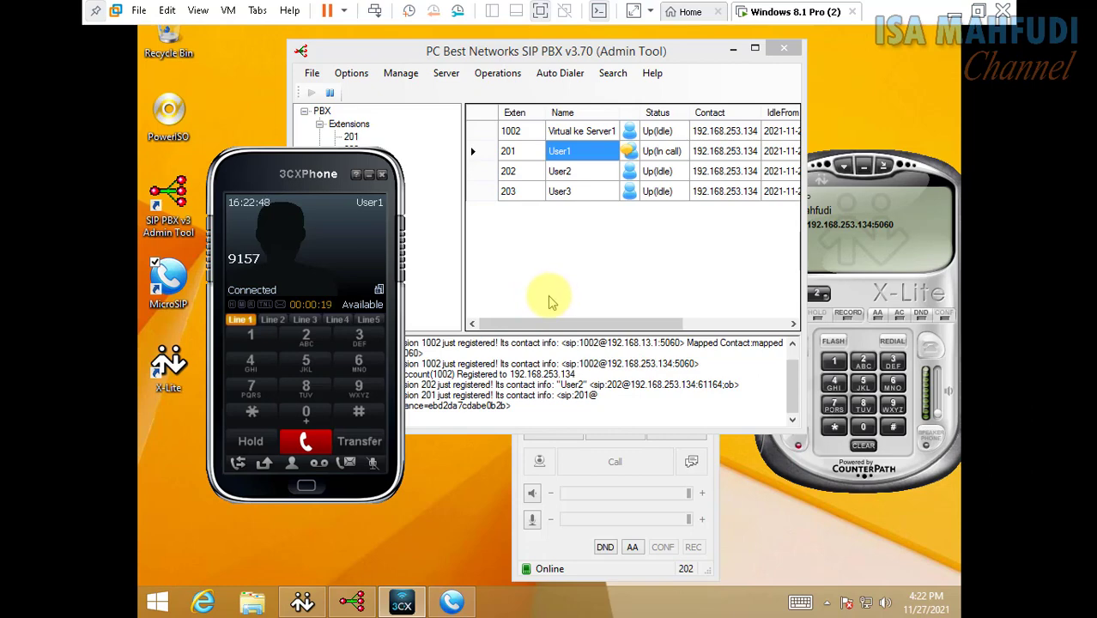
click(249, 337)
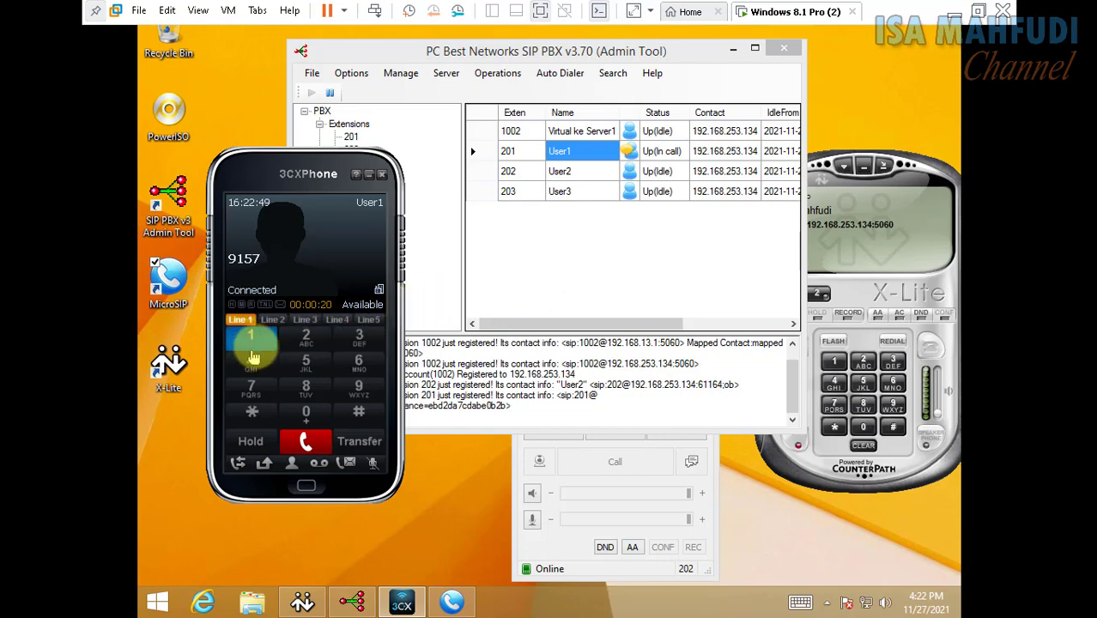
click(316, 336)
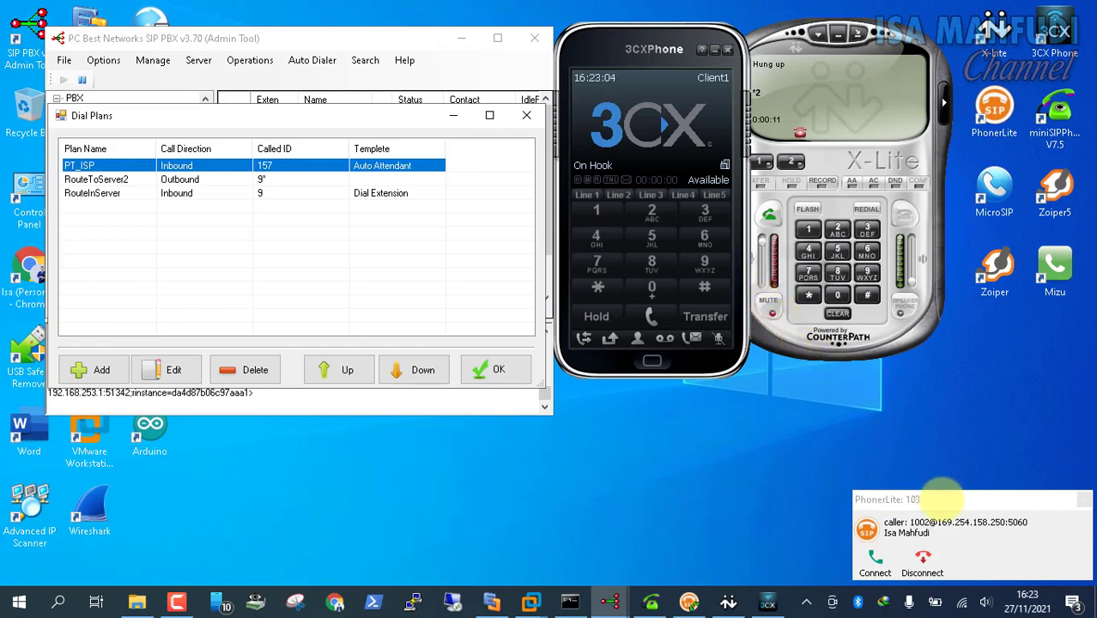
Close Dial Plans, decline 1002's call on extension 103, then answer and end it on 104
click(453, 115)
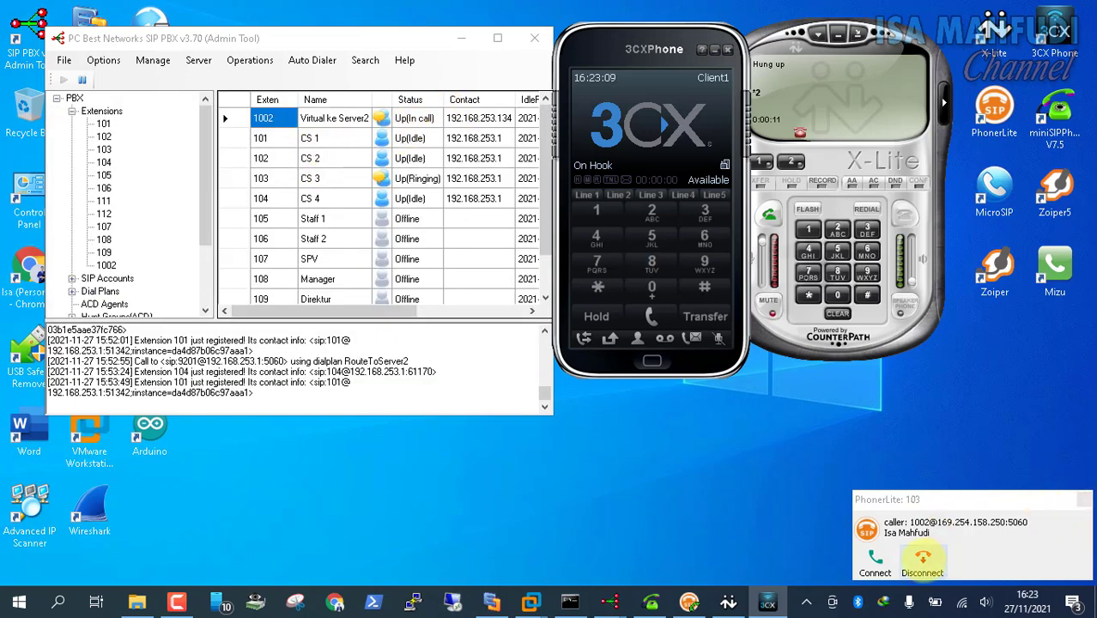
click(923, 562)
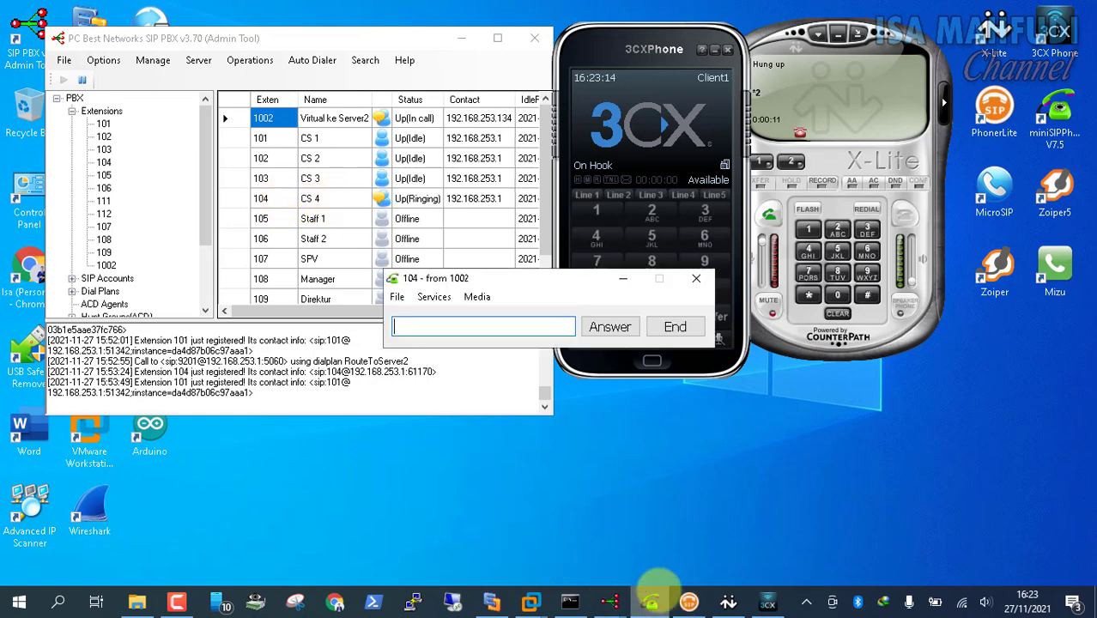
click(605, 331)
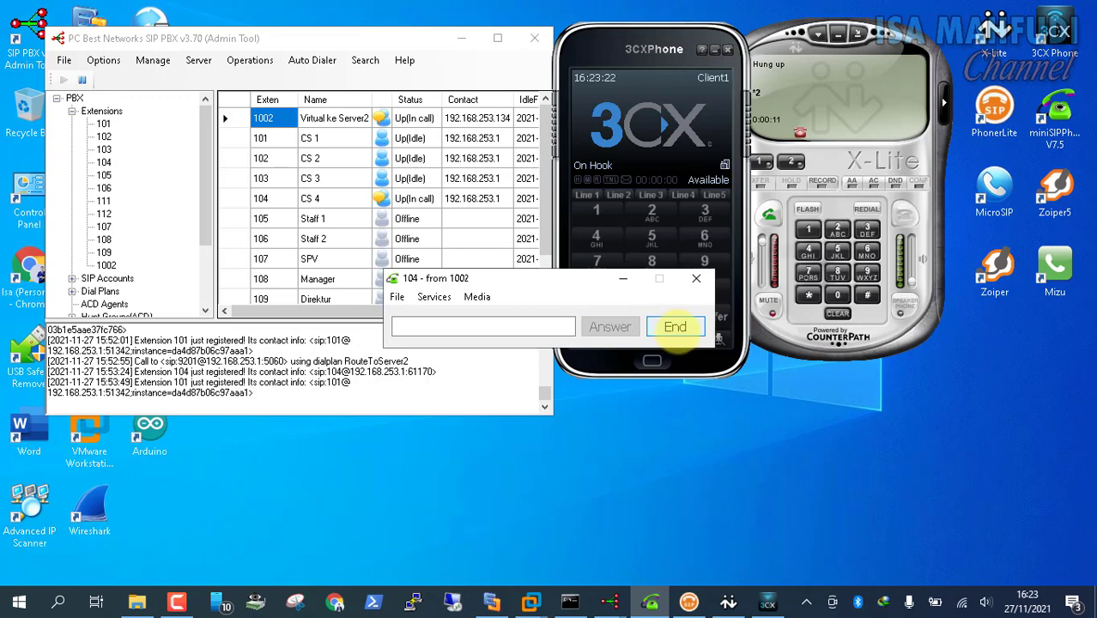
click(675, 327)
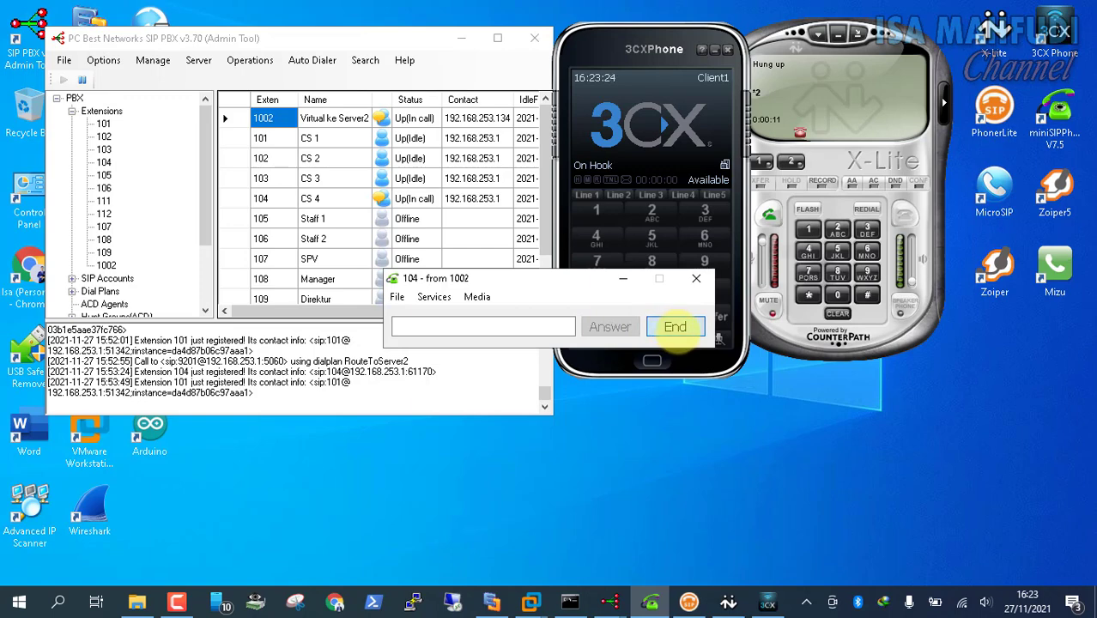
click(676, 328)
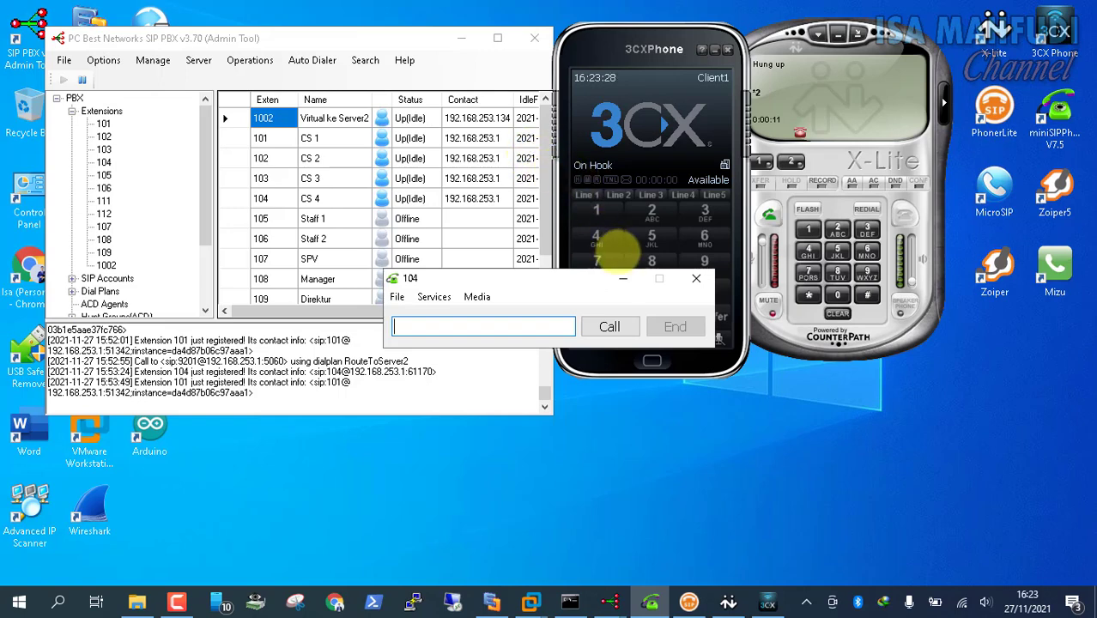
Call the auto attendant at 157 from X-Lite, hang up after connecting, and start keying 9
click(624, 280)
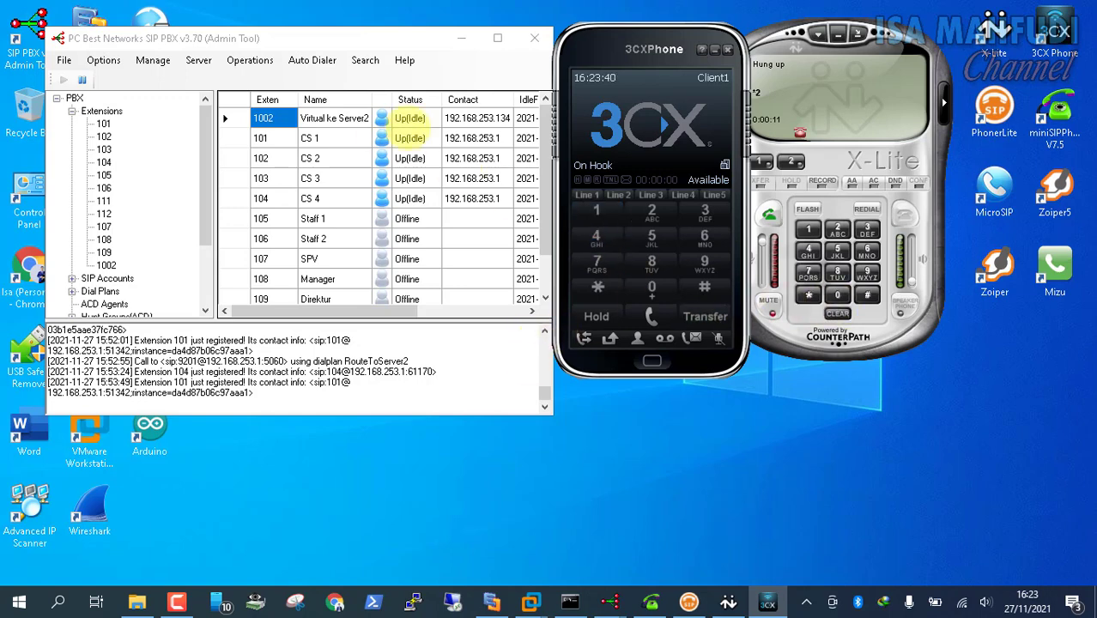
click(807, 229)
click(836, 249)
click(808, 271)
click(768, 216)
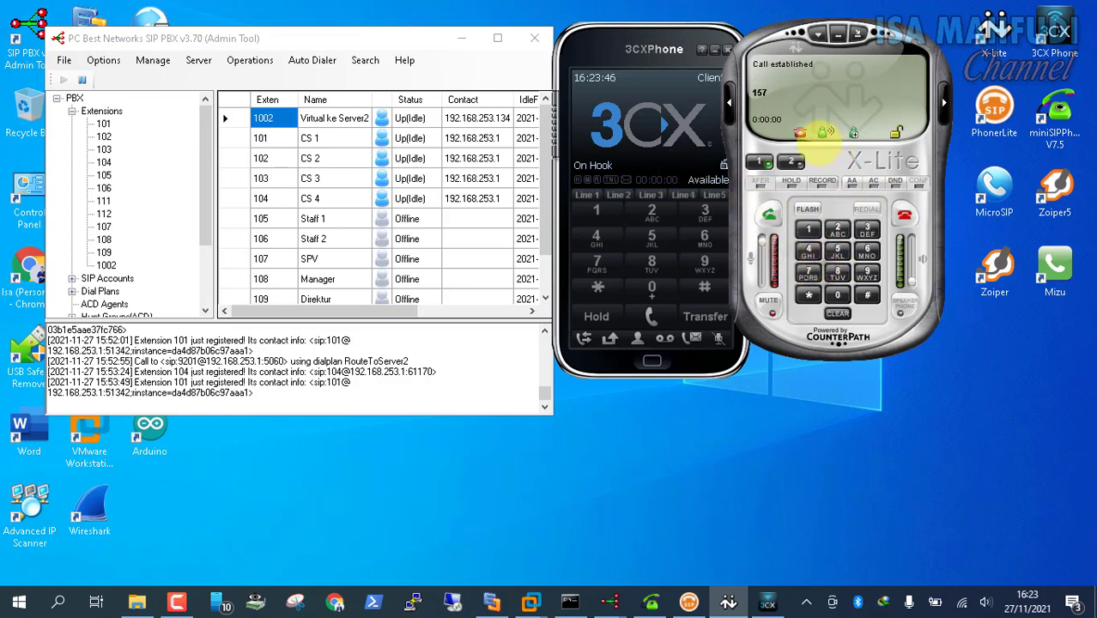
click(904, 214)
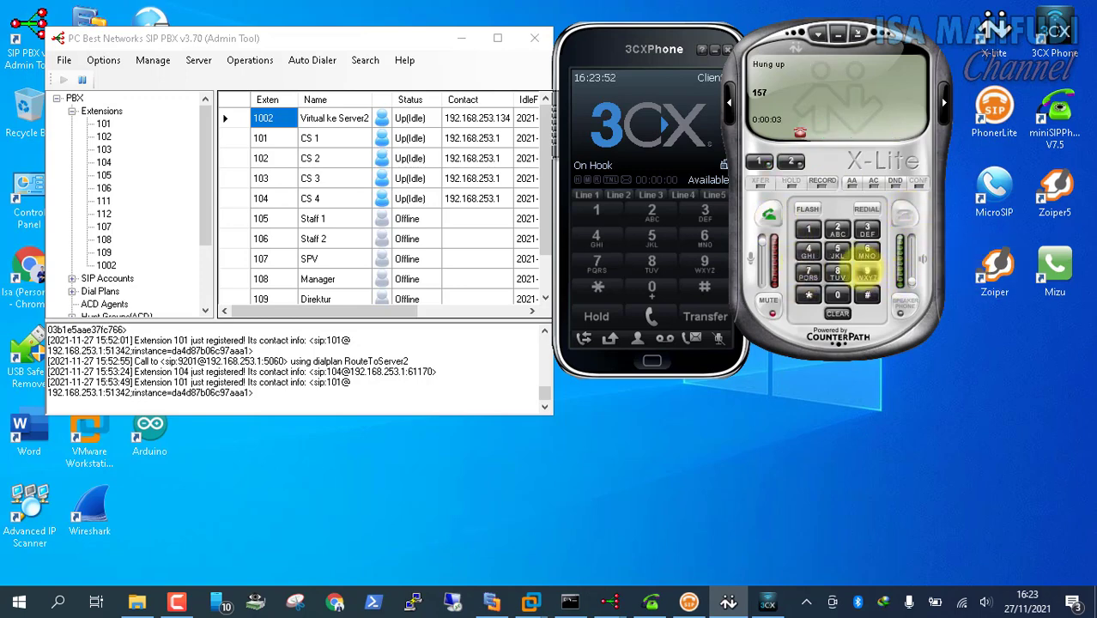
click(867, 273)
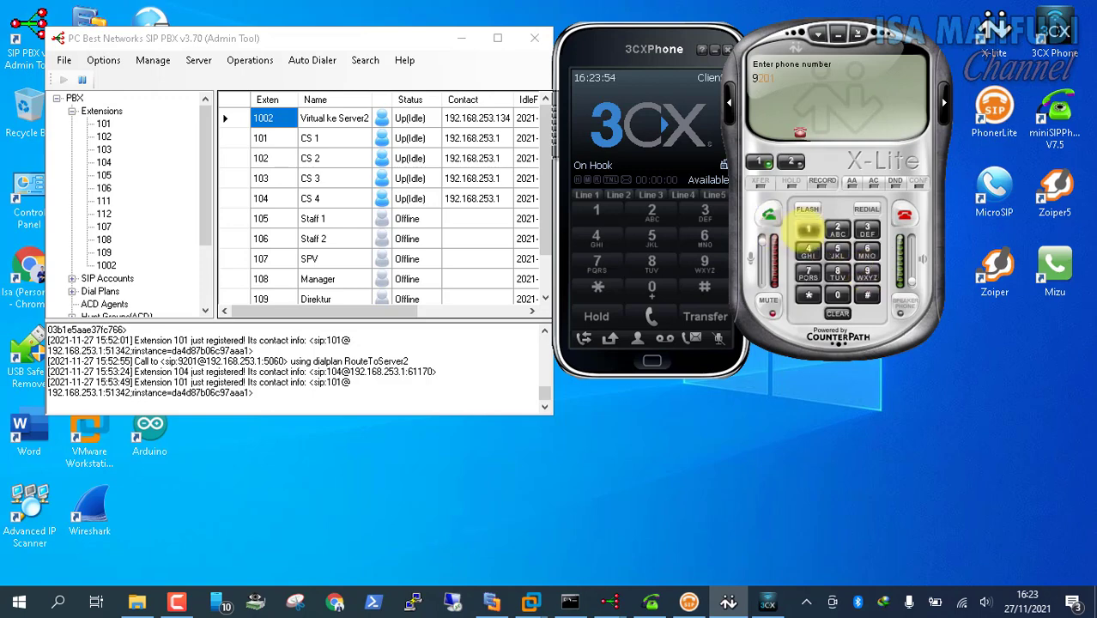